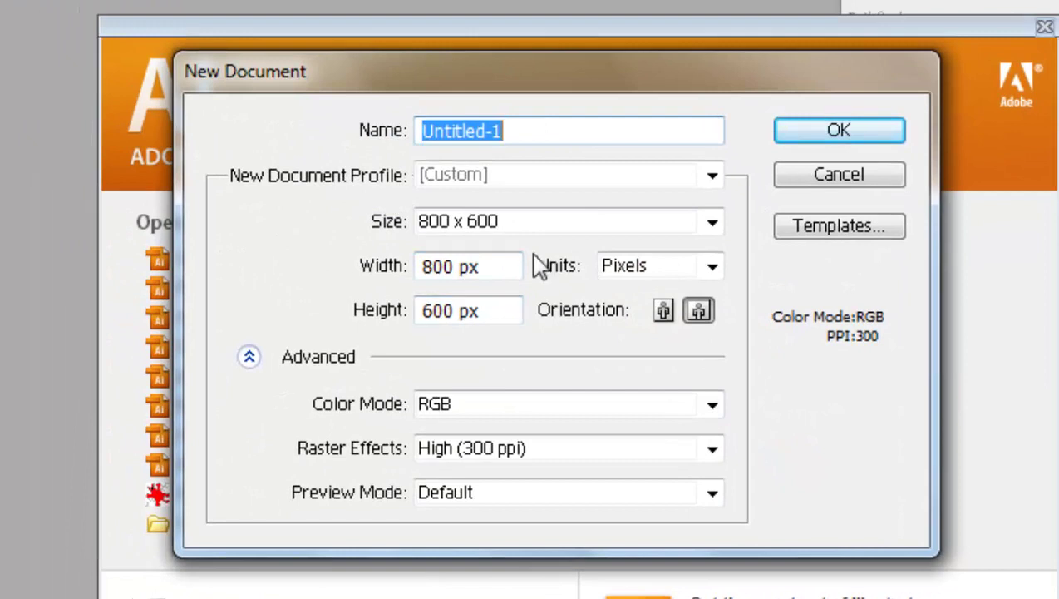
# - Create a new RGB document 1500 px wide and 1500 px high with high (300 ppi) raster effects
pyautogui.click(712, 222)
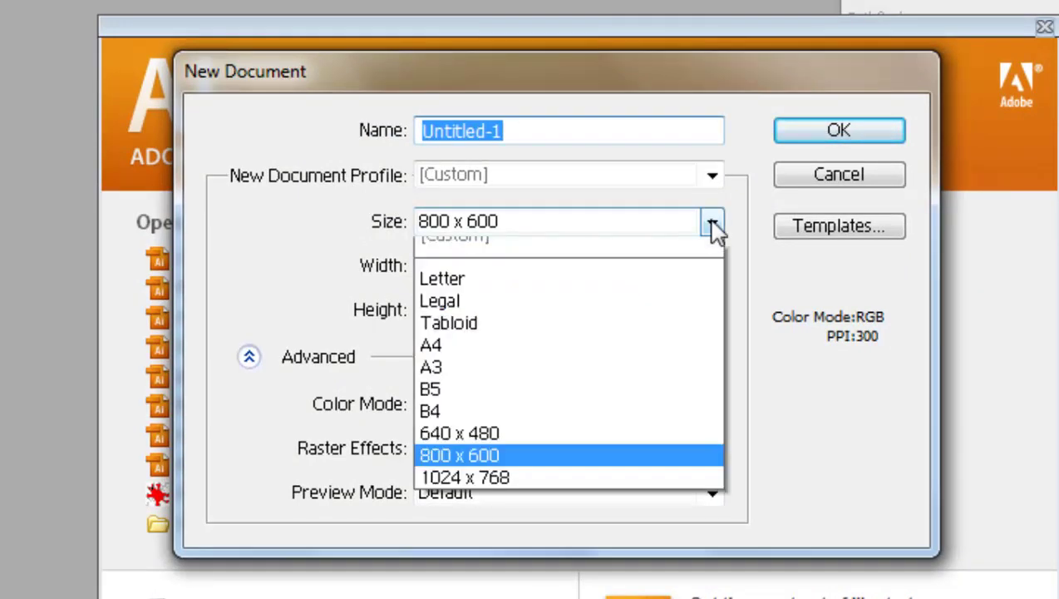
pyautogui.click(628, 71)
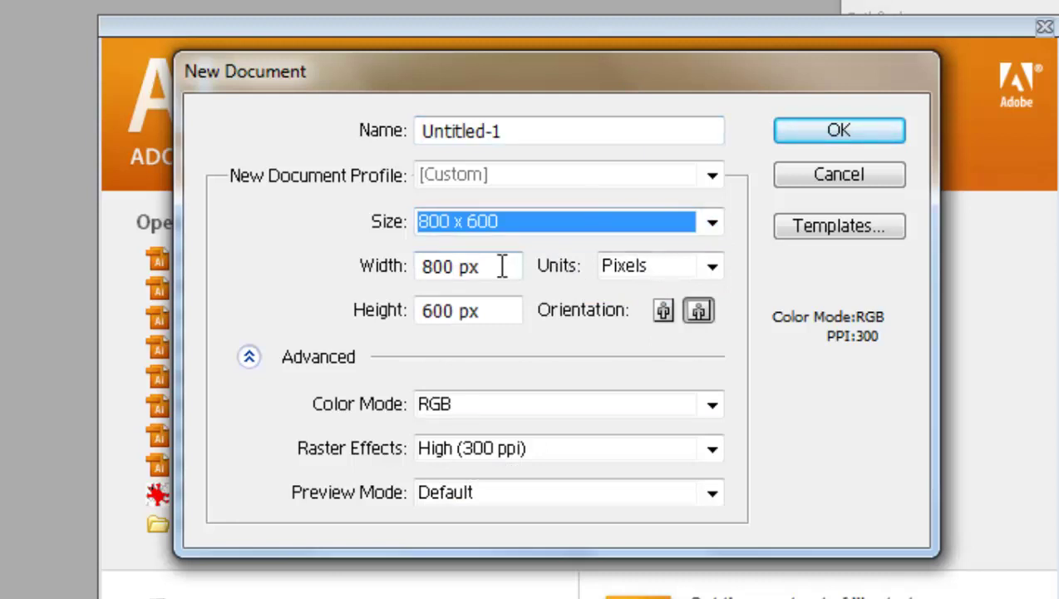
pyautogui.doubleClick(458, 265)
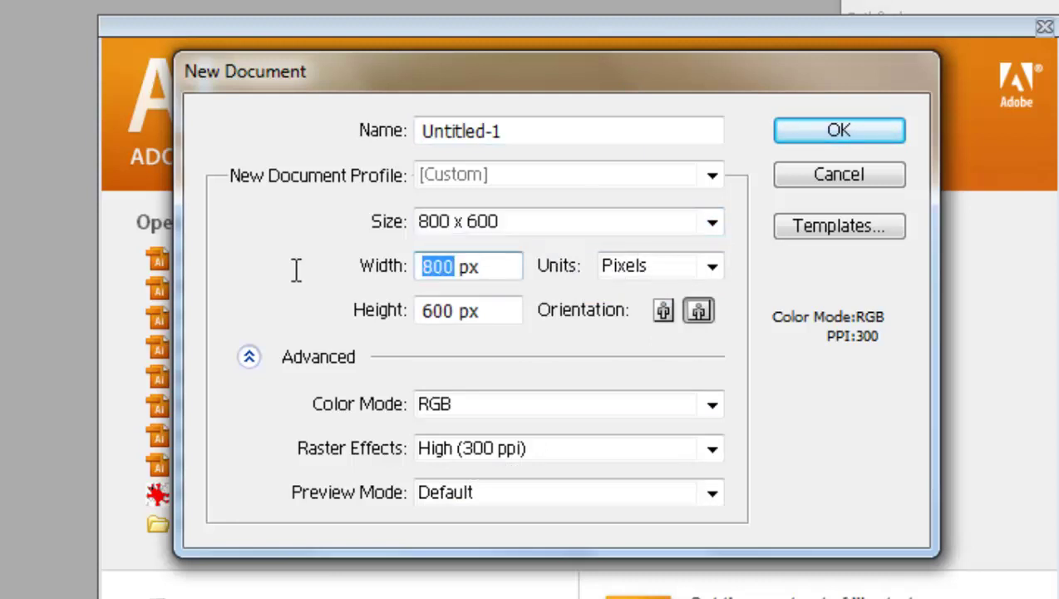
pyautogui.write('1')
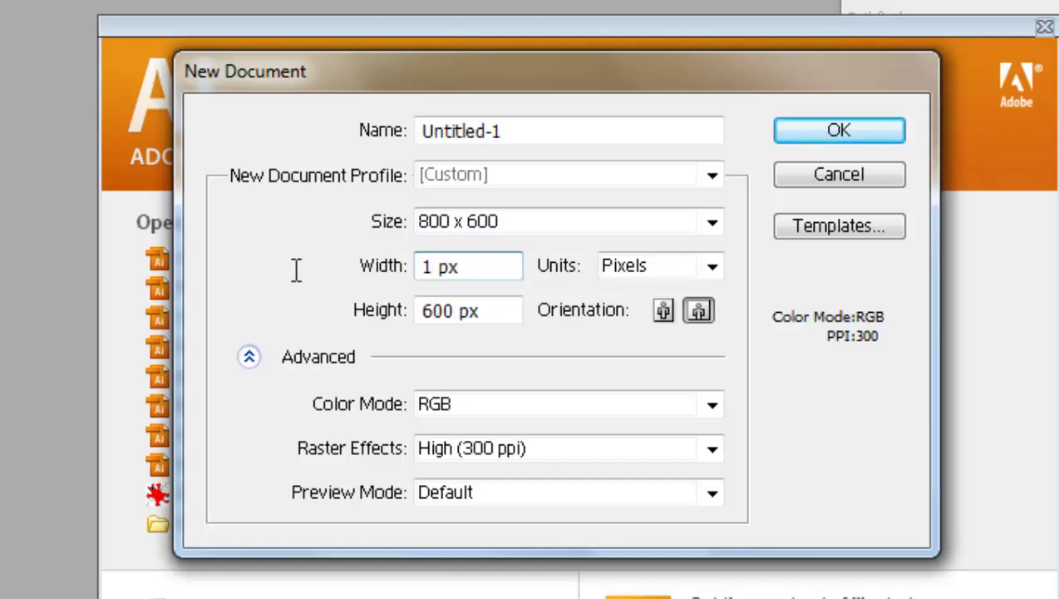
pyautogui.write('500')
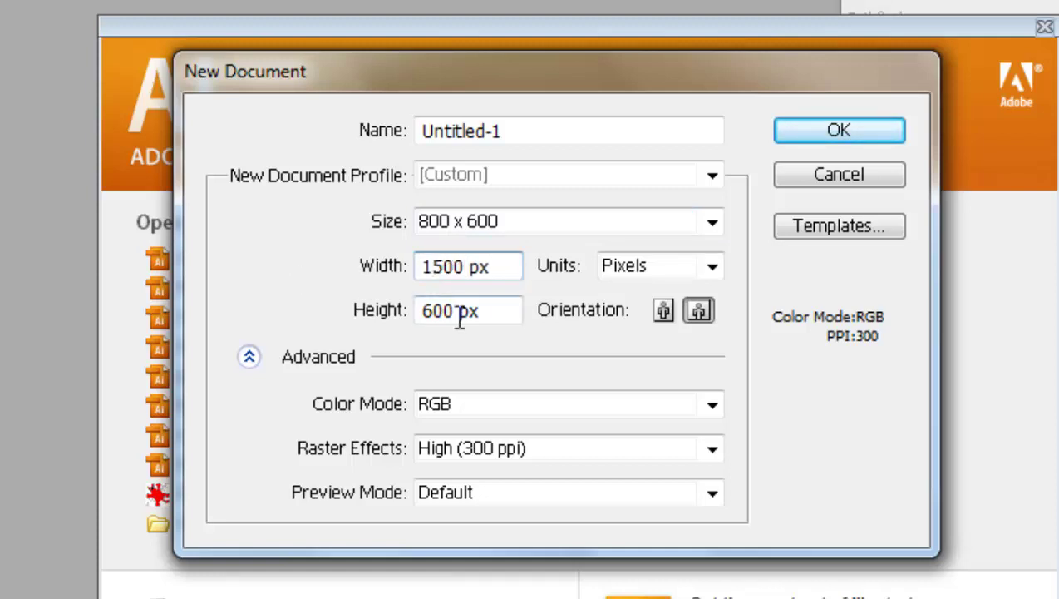
pyautogui.click(446, 310)
pyautogui.doubleClick(446, 310)
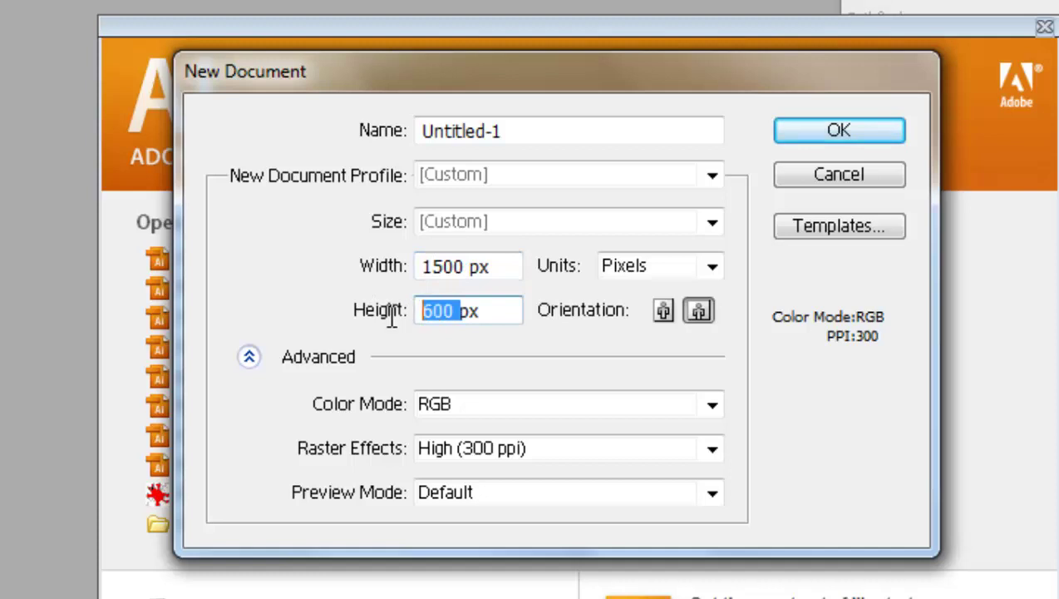
pyautogui.write('1500')
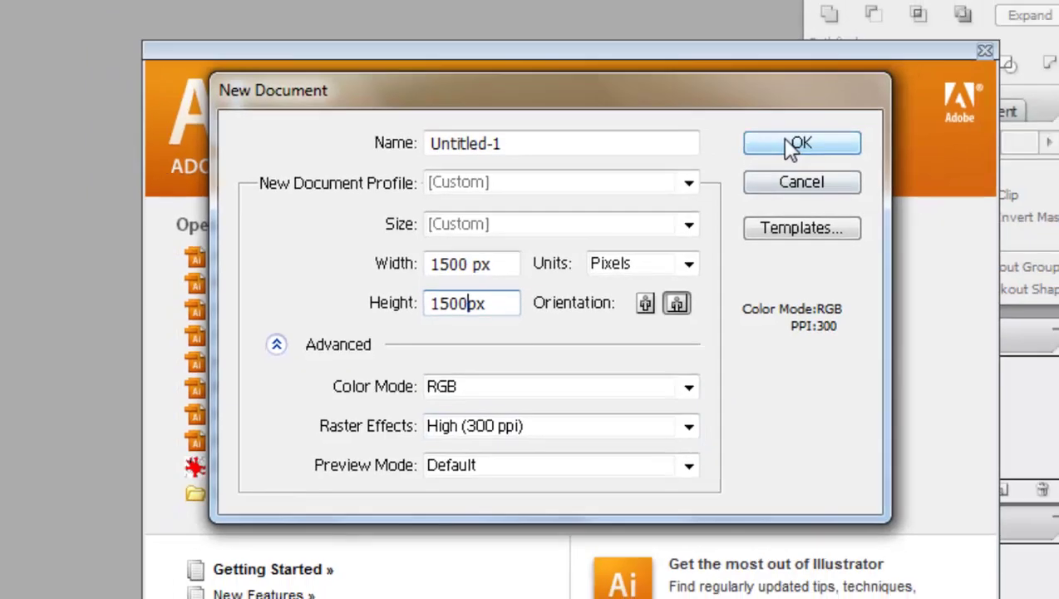
pyautogui.click(823, 135)
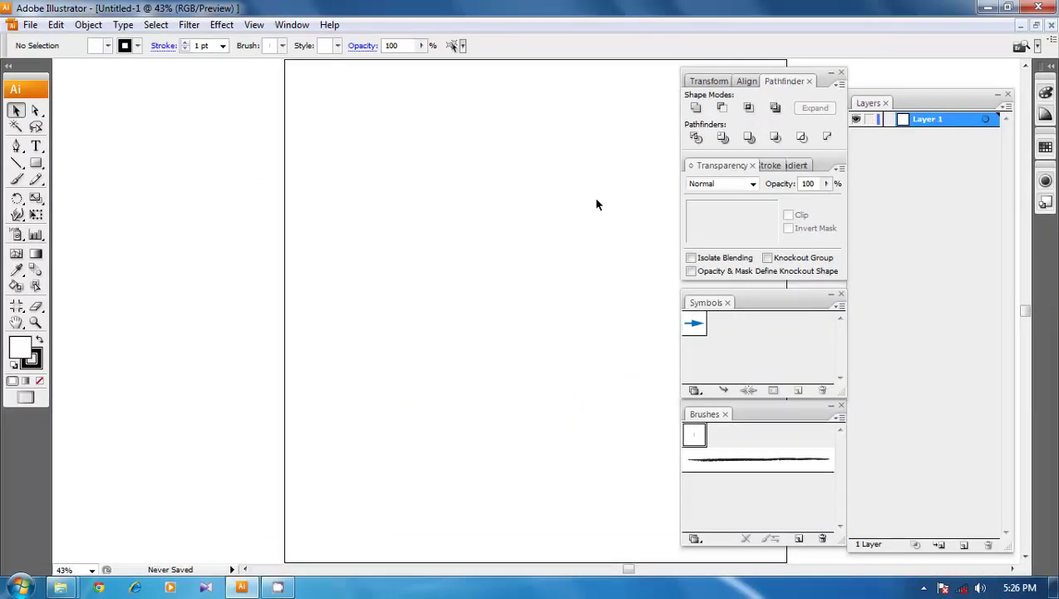
# - Close the Symbols panel and switch to the saved workspace myworkspace
pyautogui.press('space')
pyautogui.moveTo(632, 211); pyautogui.dragTo(512, 212)
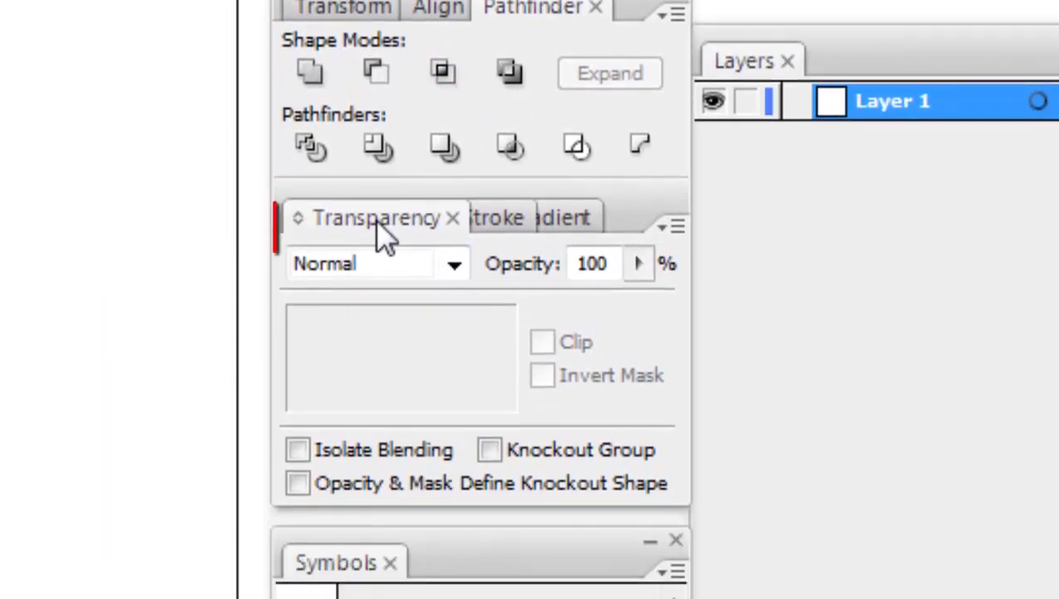
pyautogui.click(490, 226)
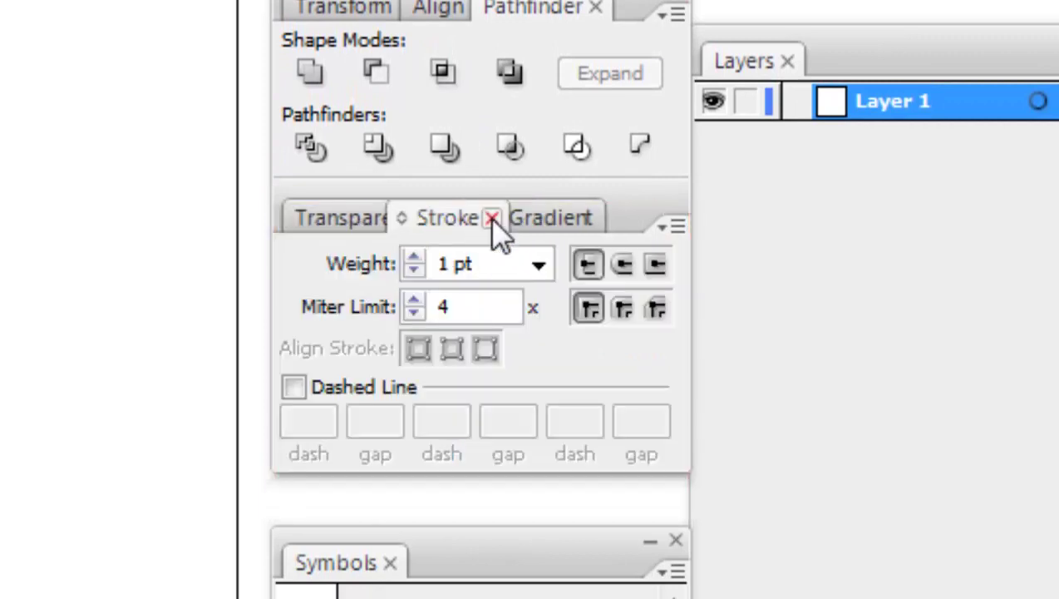
pyautogui.click(538, 221)
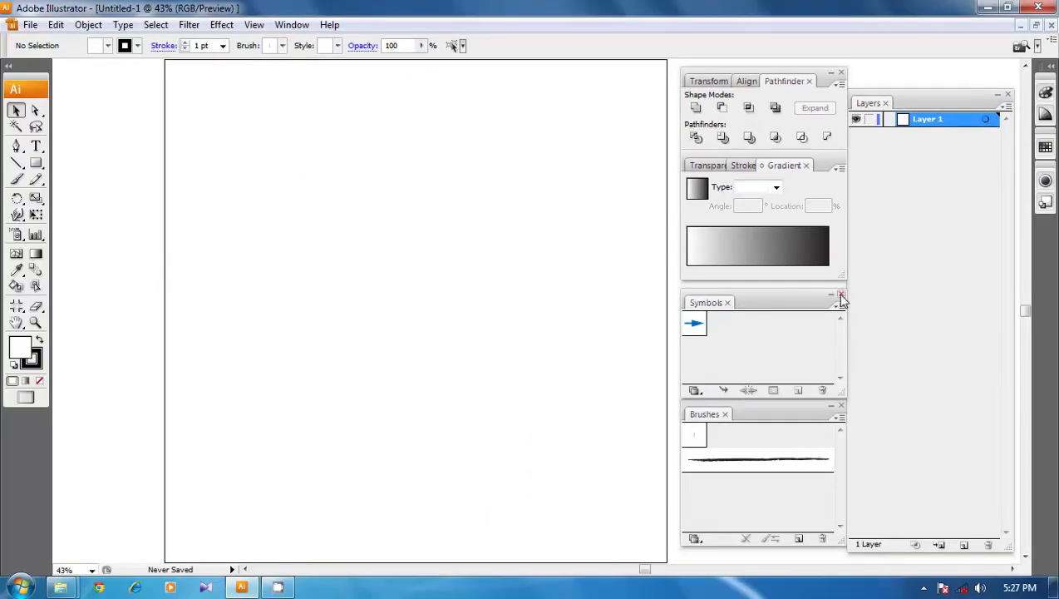
pyautogui.click(842, 296)
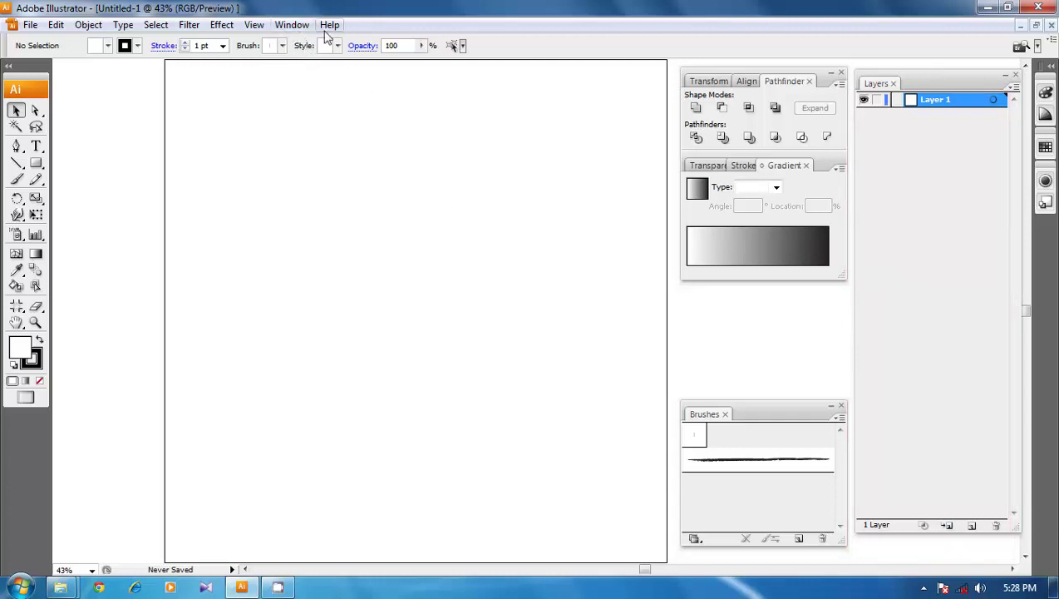
pyautogui.click(295, 25)
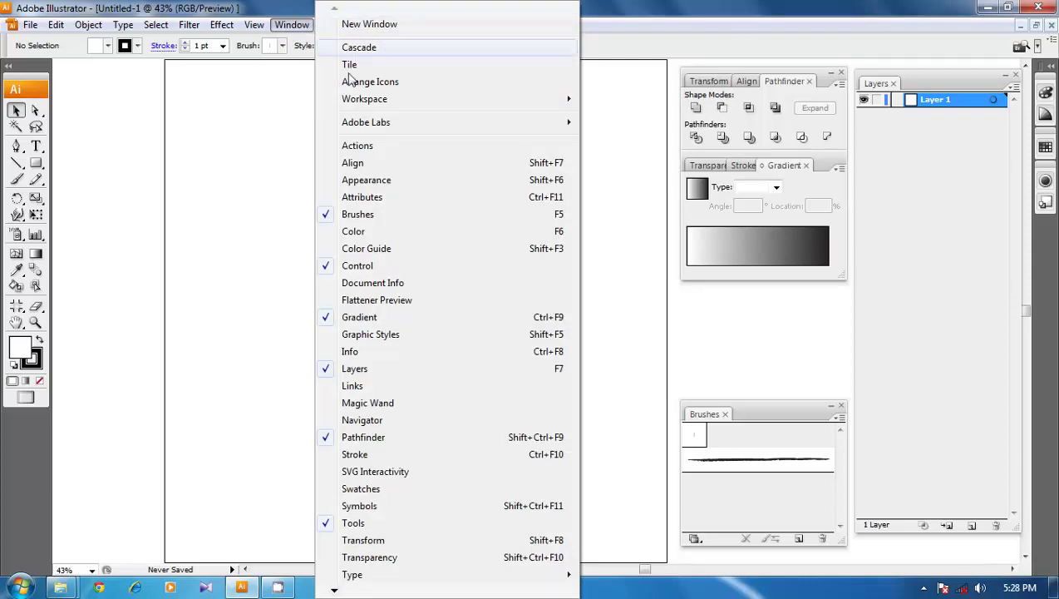
pyautogui.moveTo(548, 106)
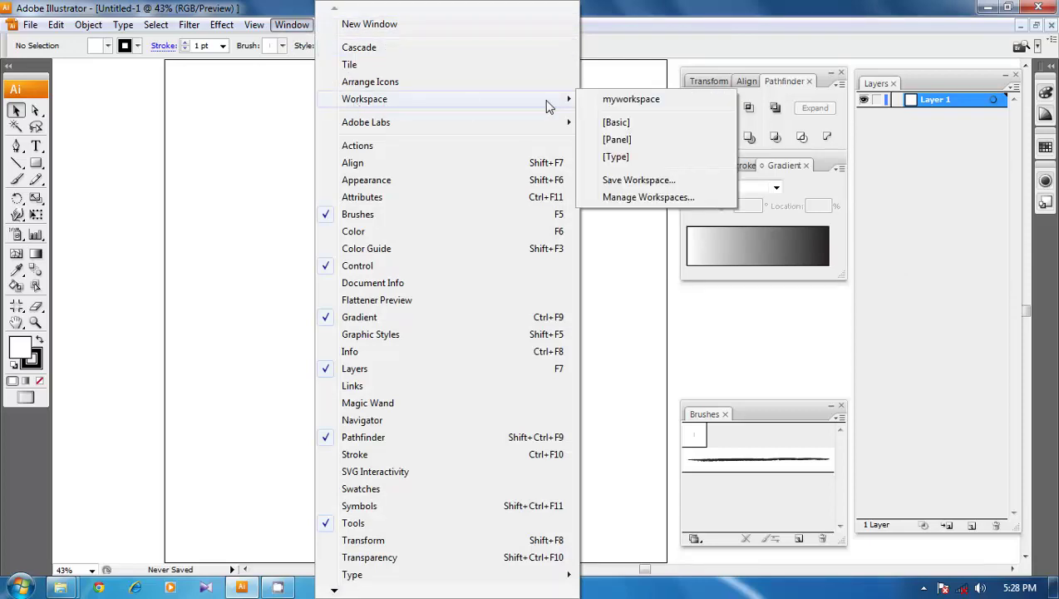
pyautogui.click(647, 105)
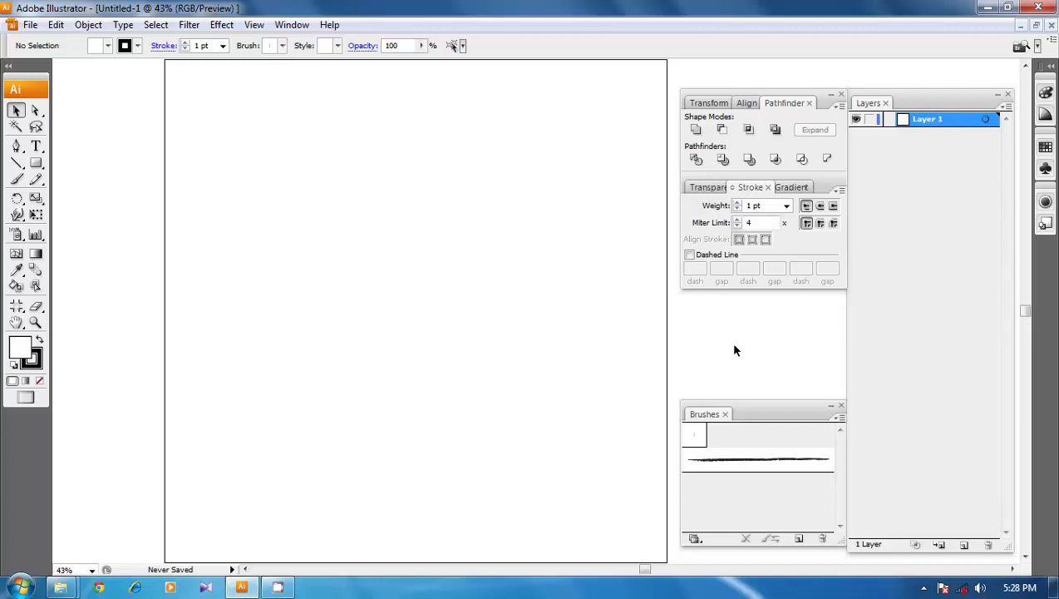
# - Open the Basic RGB default swatch library and dock it directly below the Stroke panel group
pyautogui.click(293, 25)
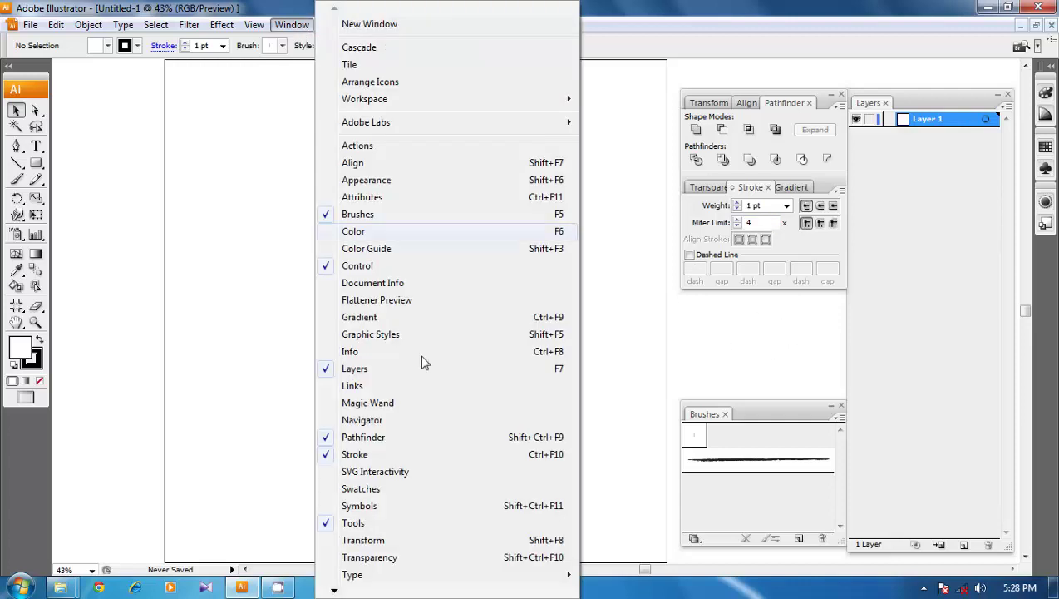
pyautogui.moveTo(335, 592)
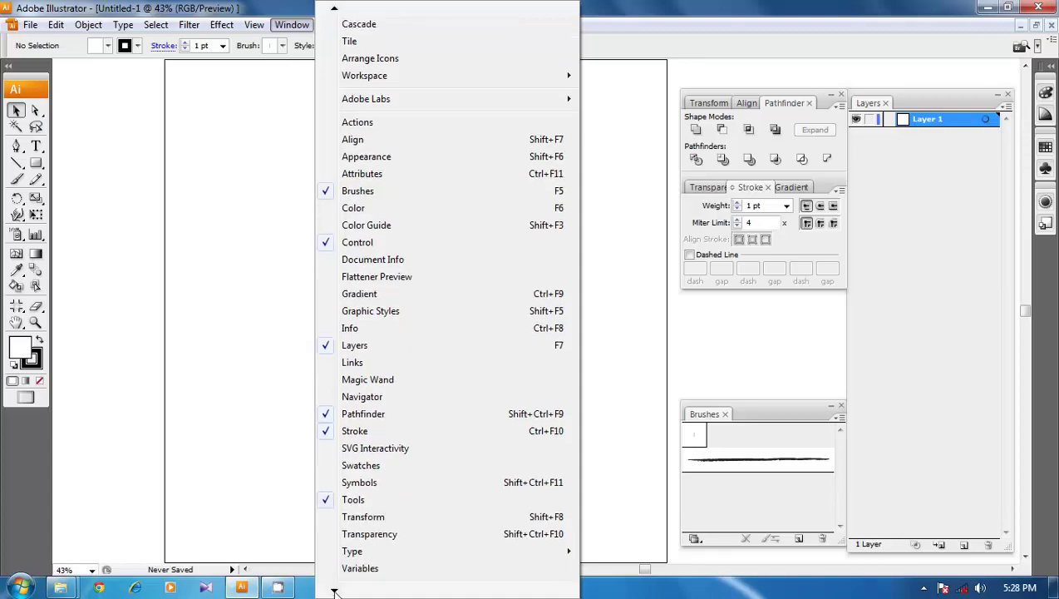
pyautogui.moveTo(419, 536)
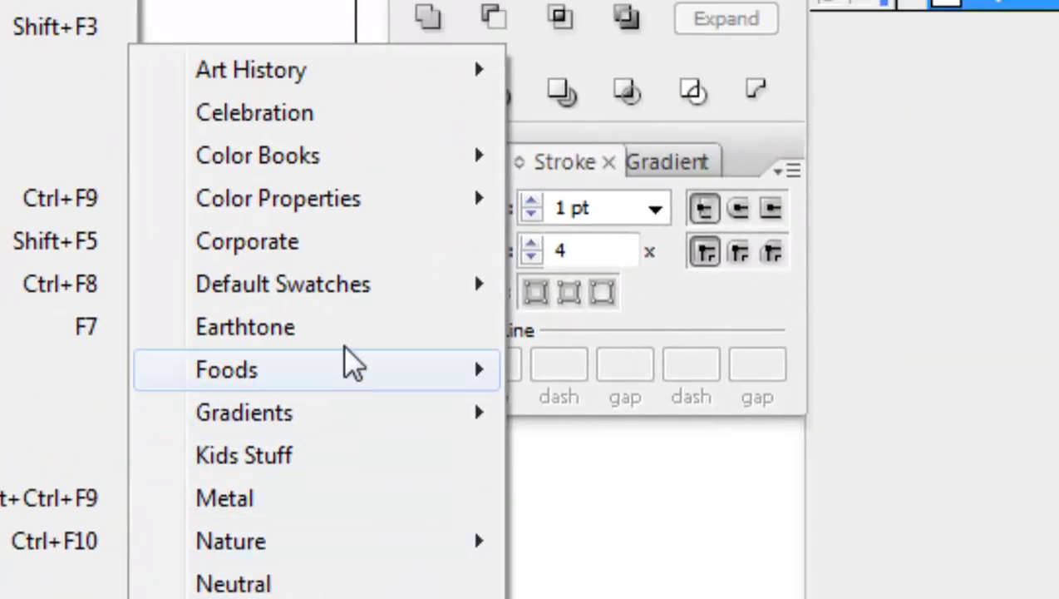
pyautogui.moveTo(355, 283)
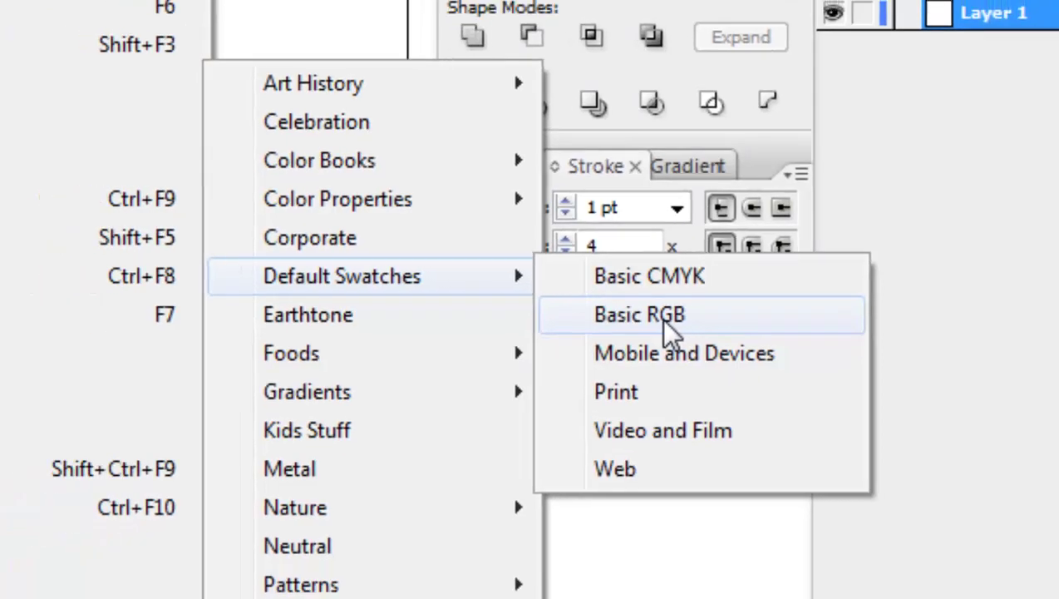
pyautogui.click(641, 333)
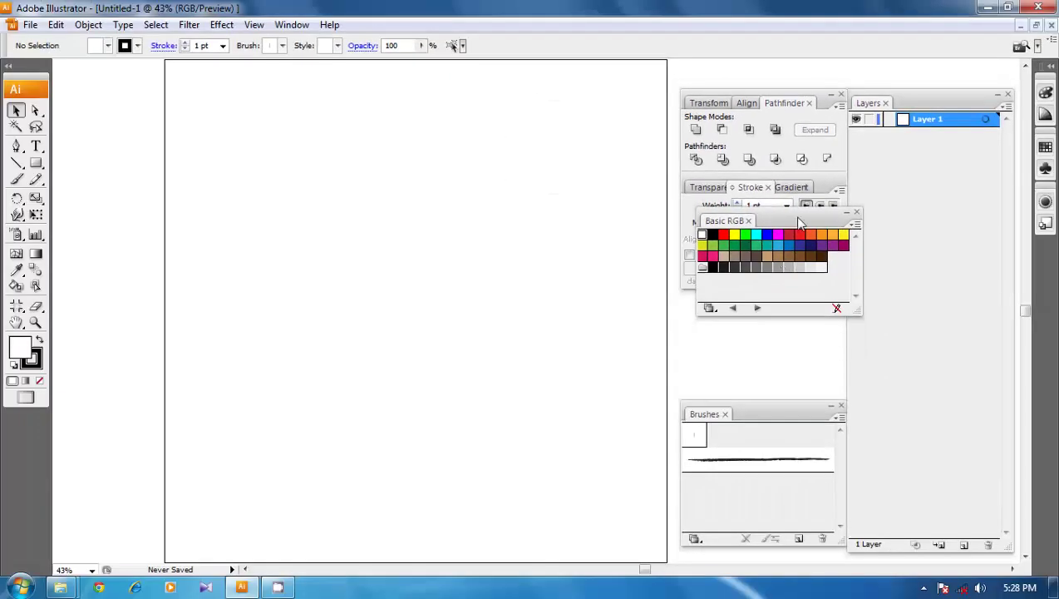
pyautogui.moveTo(799, 222)
pyautogui.mouseDown()
pyautogui.moveTo(768, 281)
pyautogui.moveTo(779, 296)
pyautogui.mouseUp()
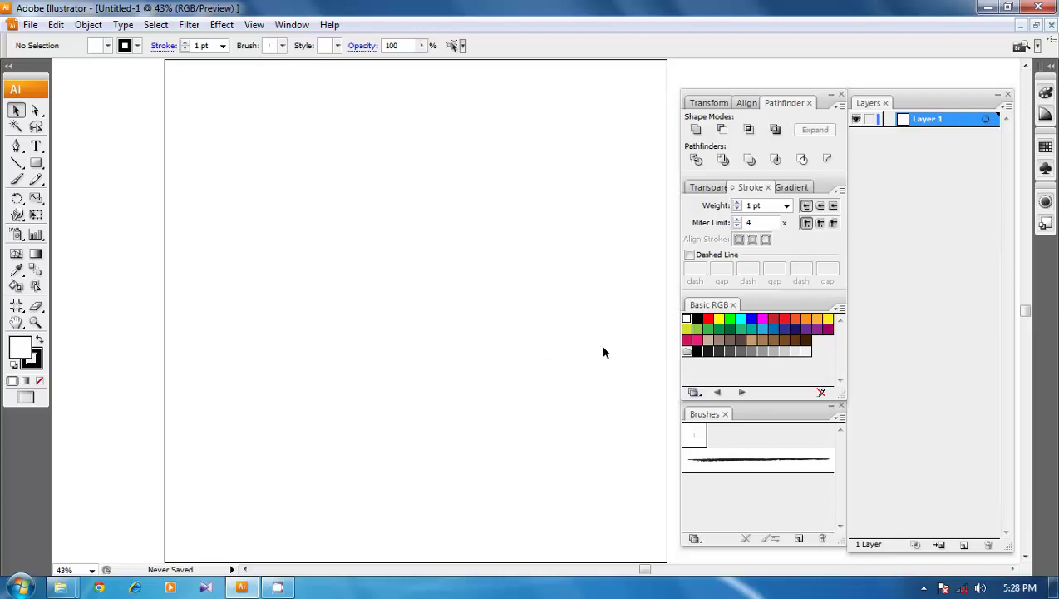
# - Open the Skintones swatch library and group it with the Basic RGB swatches below the Stroke panel
pyautogui.click(293, 25)
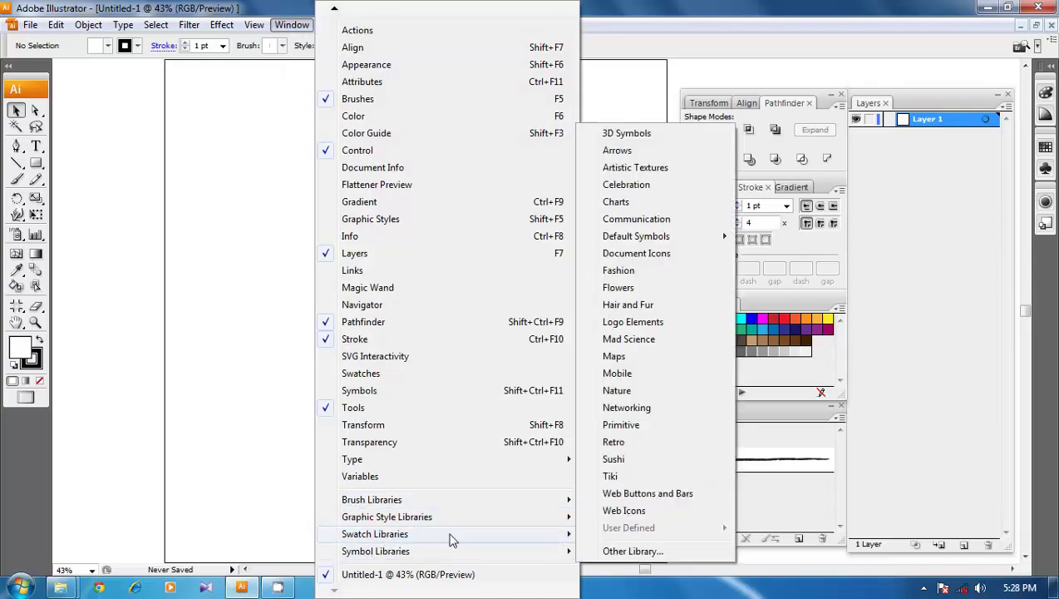
pyautogui.moveTo(451, 539)
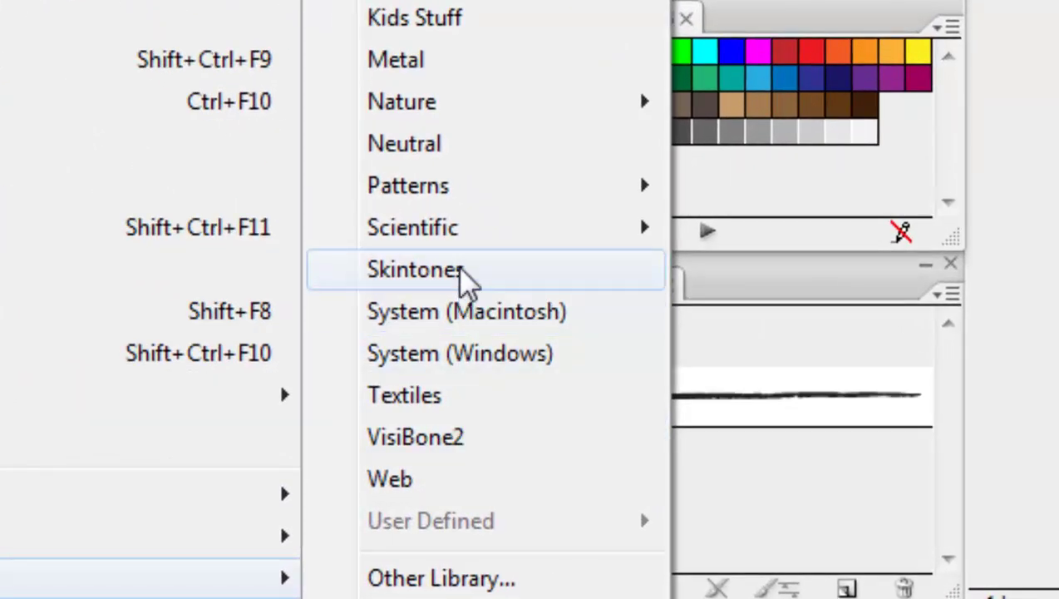
pyautogui.click(462, 269)
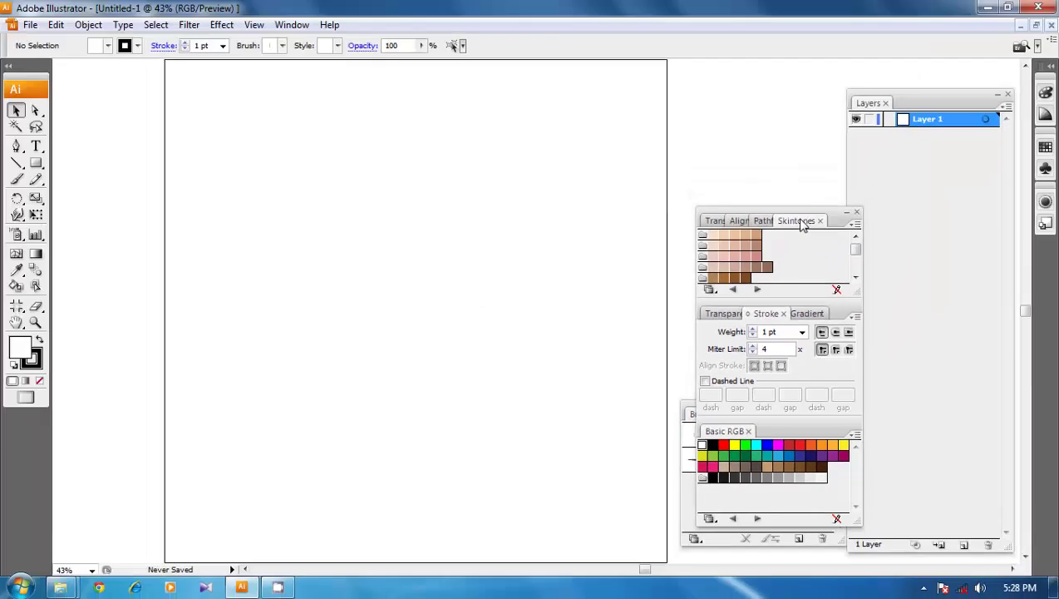
pyautogui.moveTo(798, 217)
pyautogui.mouseDown()
pyautogui.moveTo(768, 114)
pyautogui.moveTo(785, 80)
pyautogui.moveTo(760, 298)
pyautogui.mouseUp()
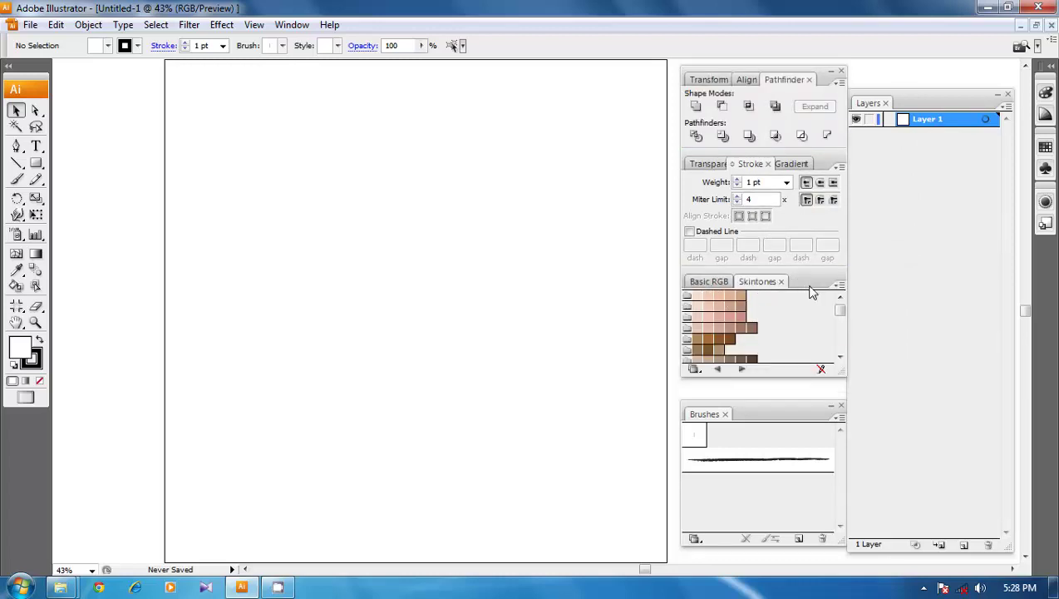
pyautogui.moveTo(810, 290)
pyautogui.mouseDown()
pyautogui.moveTo(808, 305)
pyautogui.moveTo(810, 296)
pyautogui.mouseUp()
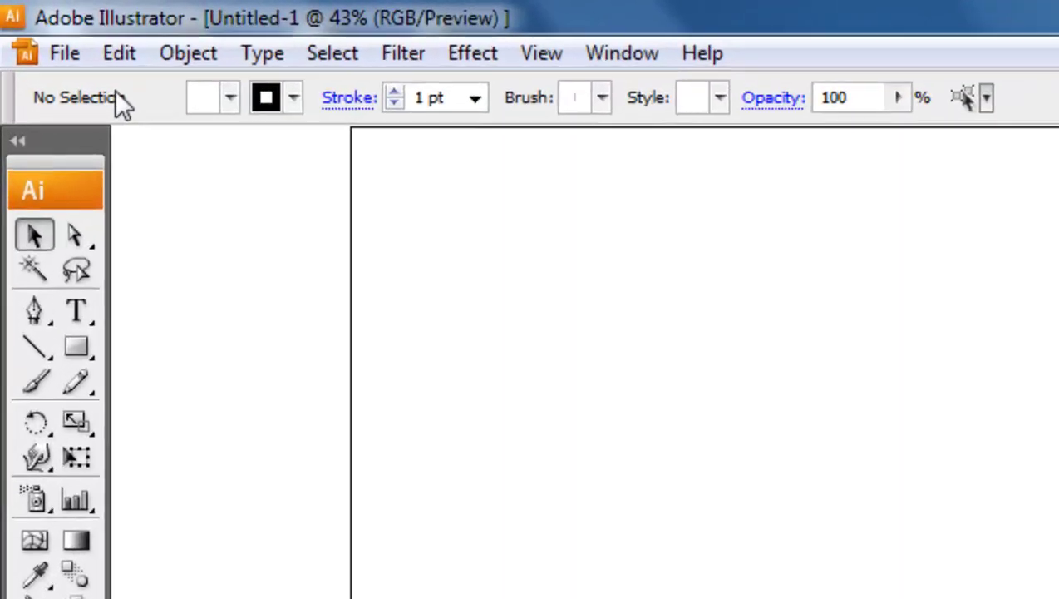
# - Place DSCF2338.jpg from the Pictures library as a linked image and move it to about X 720 px, Y 729 px on the artboard
pyautogui.click(30, 24)
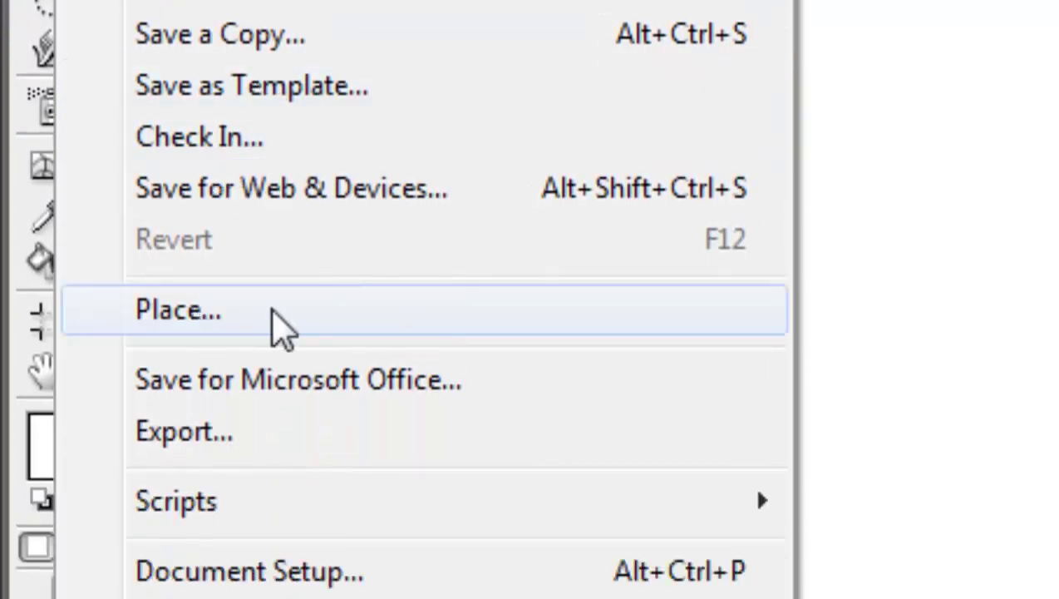
pyautogui.click(282, 328)
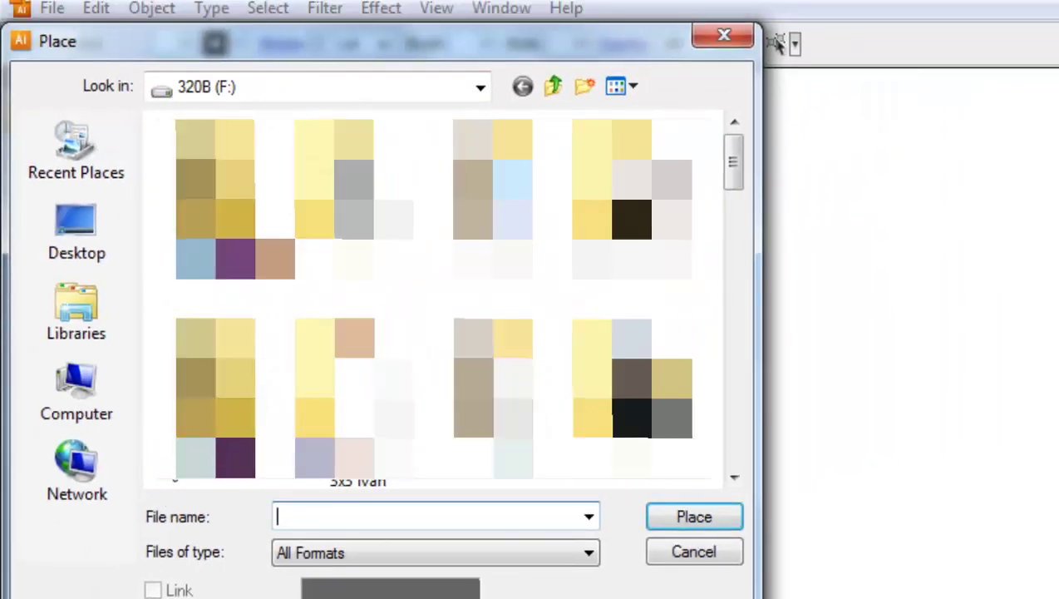
pyautogui.click(103, 326)
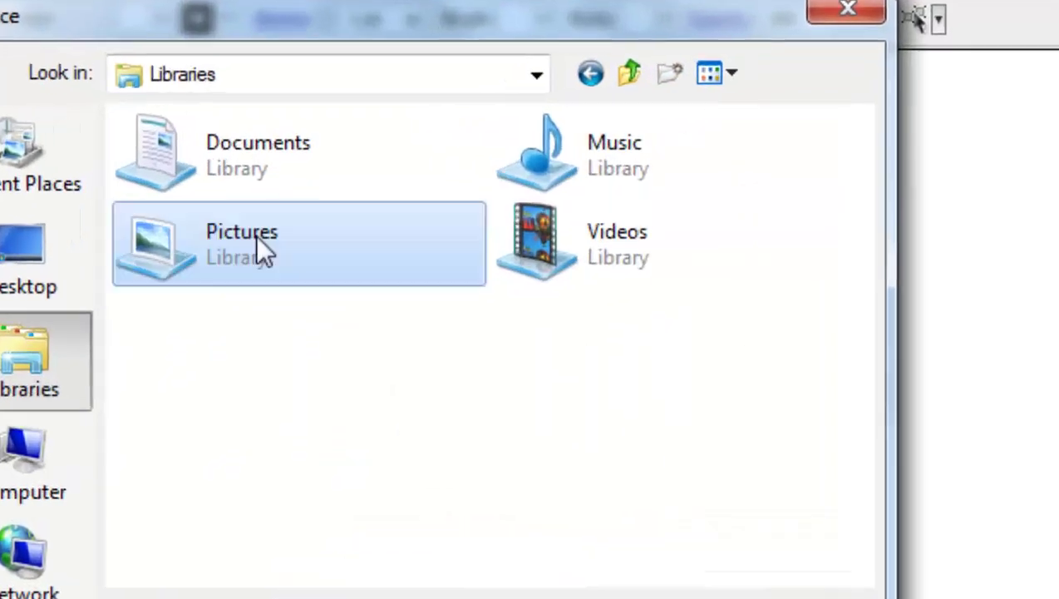
pyautogui.doubleClick(267, 221)
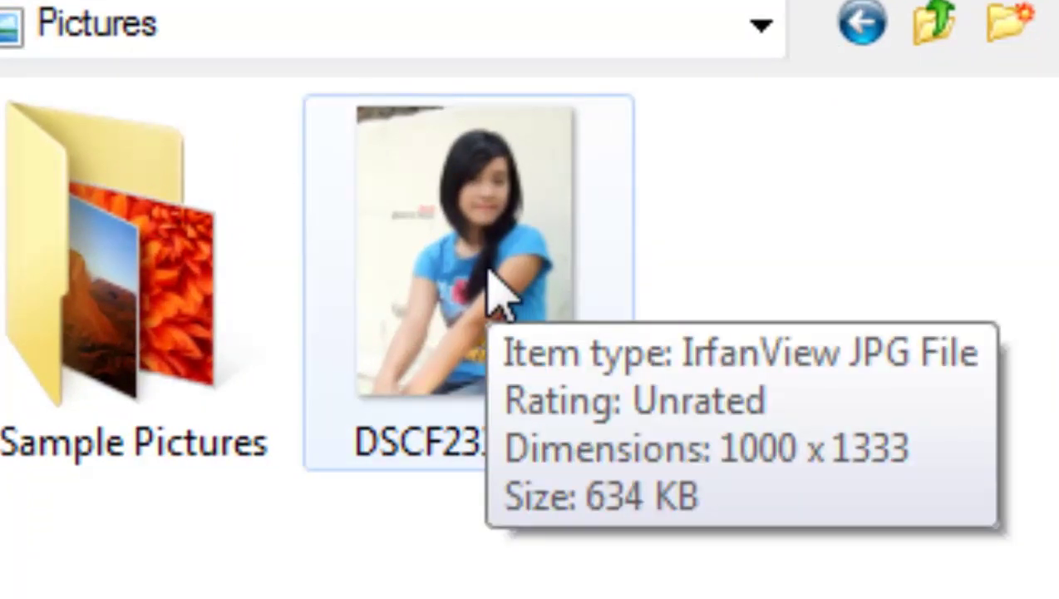
pyautogui.click(492, 288)
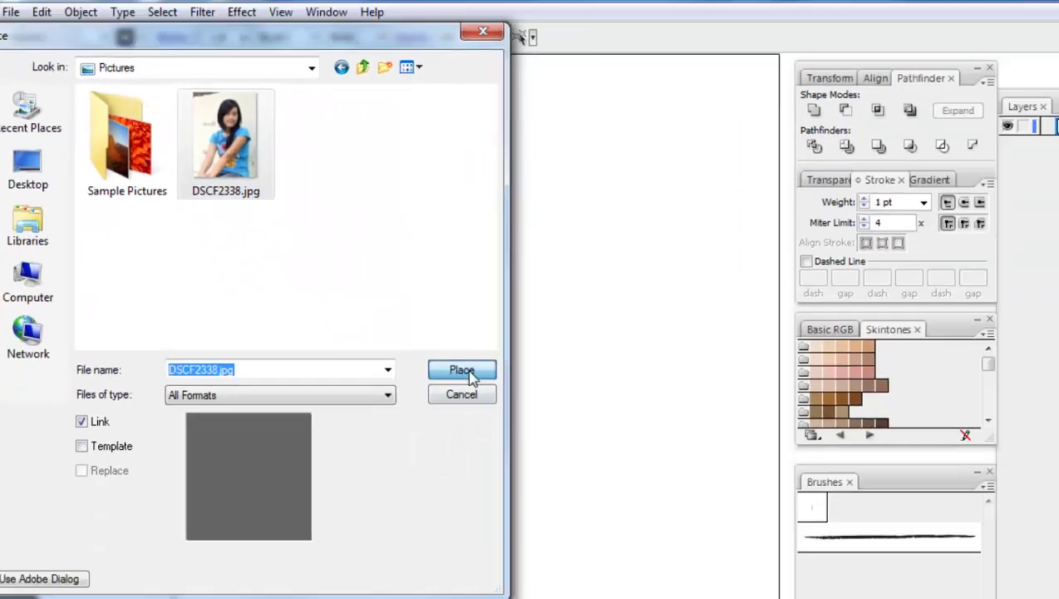
pyautogui.click(466, 371)
pyautogui.moveTo(512, 335); pyautogui.dragTo(454, 329)
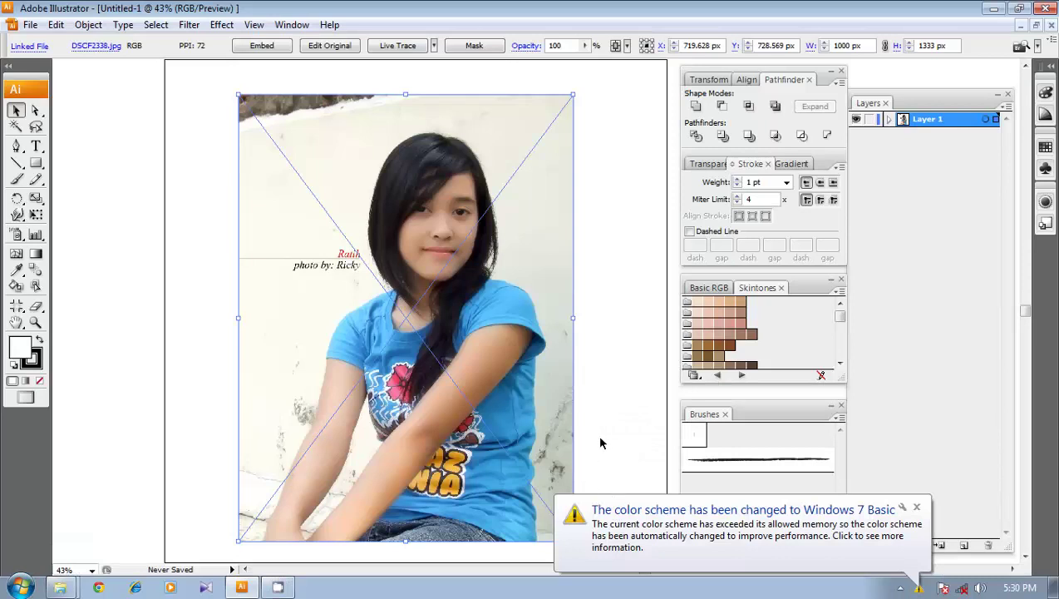
pyautogui.click(916, 506)
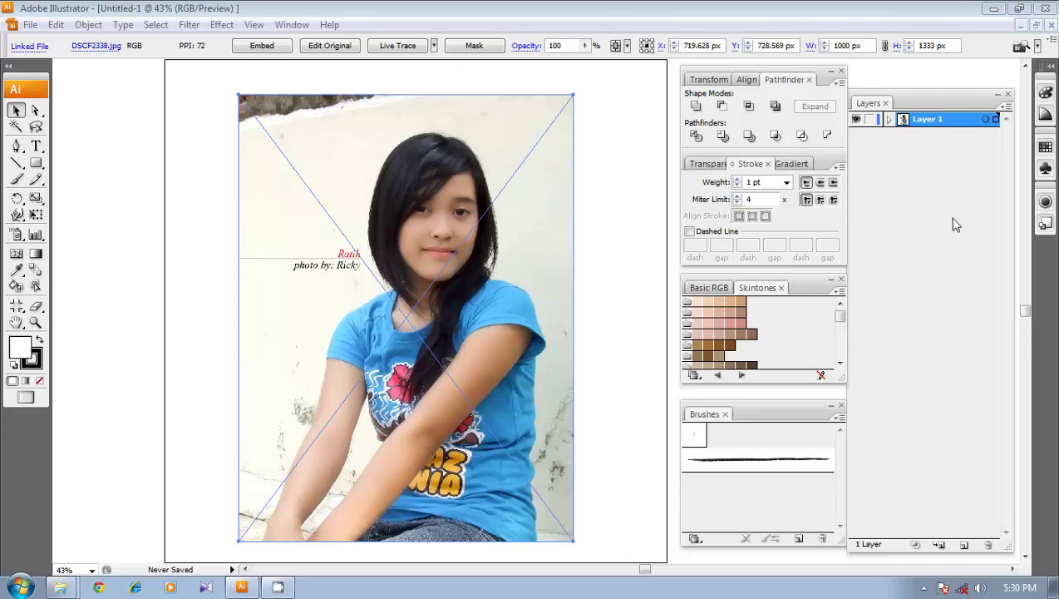
# - Add a new layer above the photo layer, lock Layer 1 and make Layer 2 the active layer
pyautogui.click(962, 545)
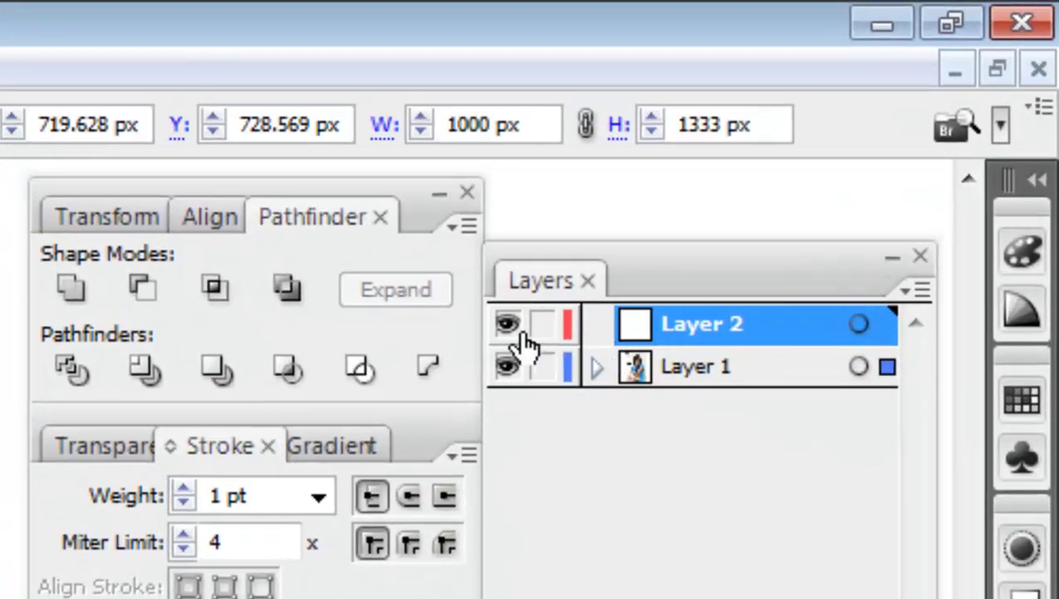
pyautogui.click(713, 372)
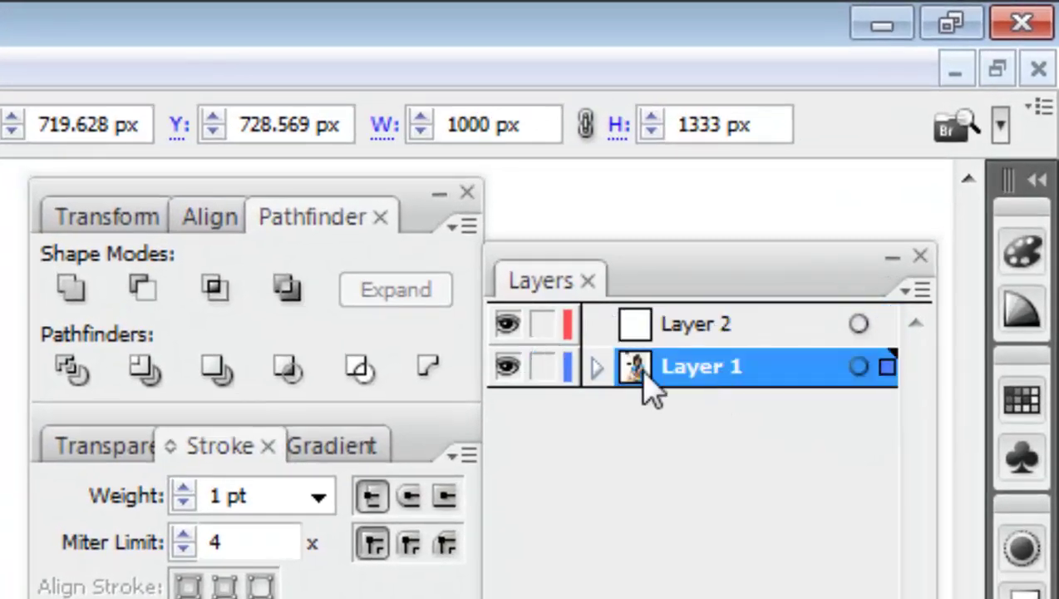
pyautogui.click(542, 373)
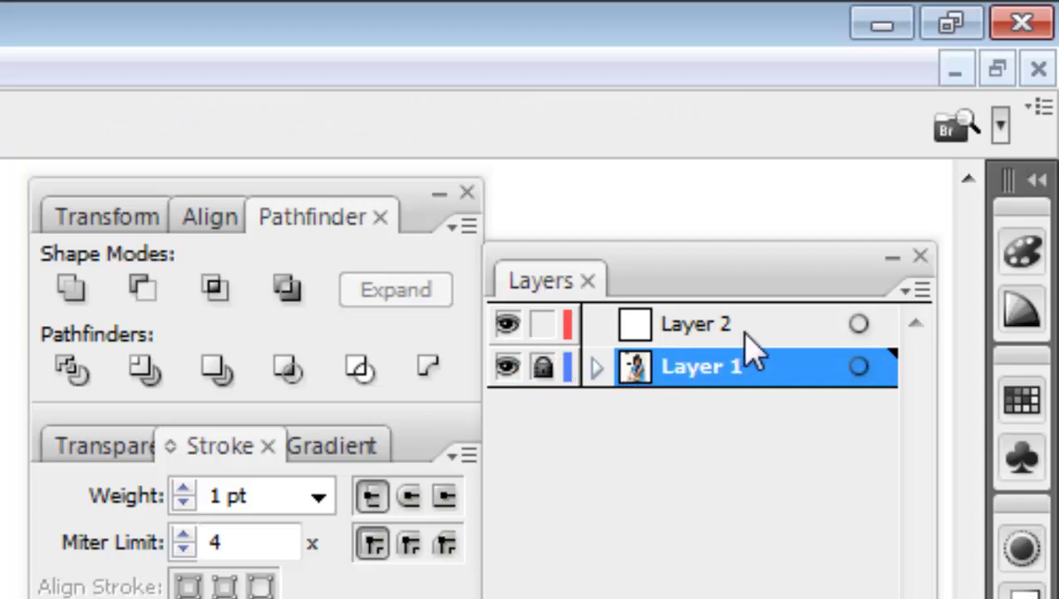
pyautogui.click(713, 325)
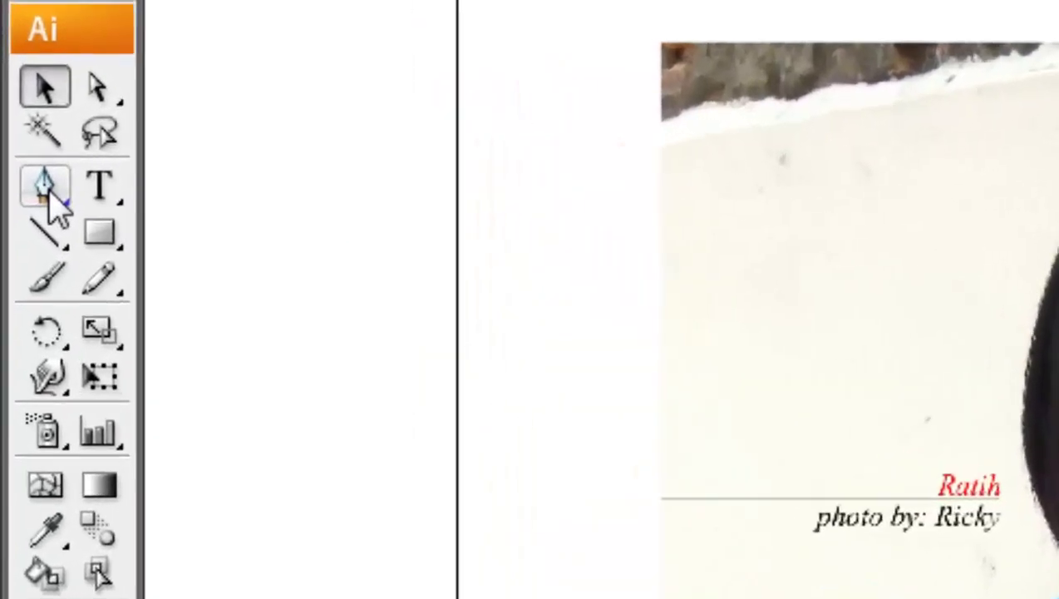
# - Ready the Pen tool with a white stroke and the second light peach tone from the first Skintones group as fill
pyautogui.click(46, 192)
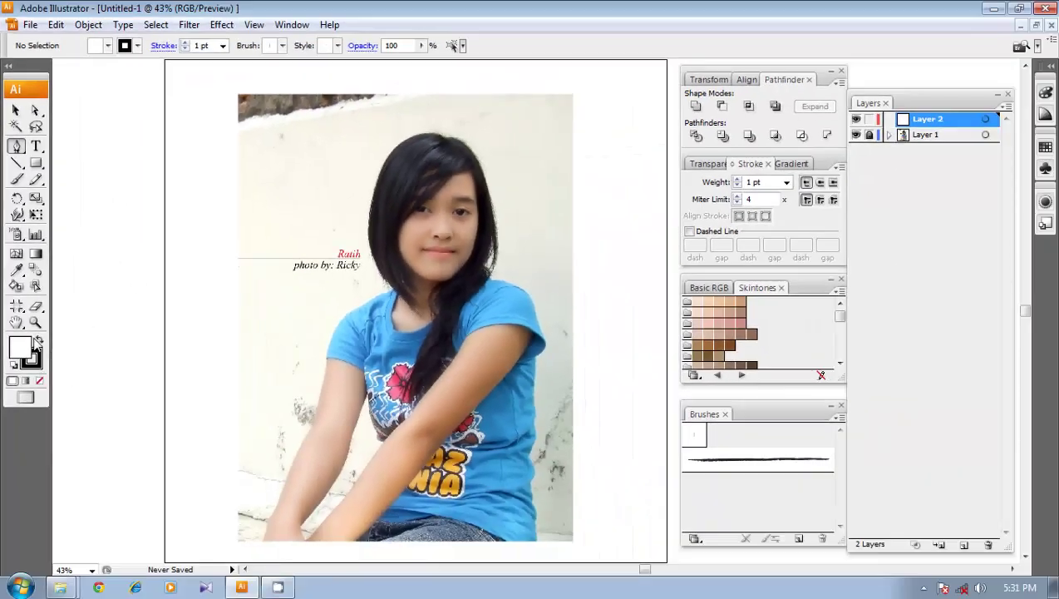
pyautogui.click(39, 342)
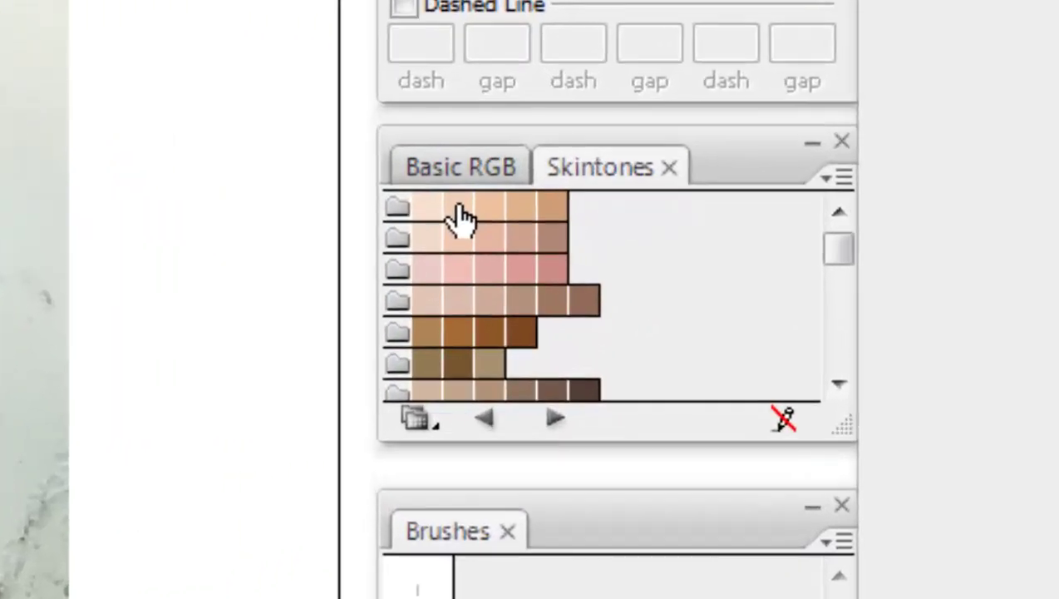
pyautogui.click(459, 214)
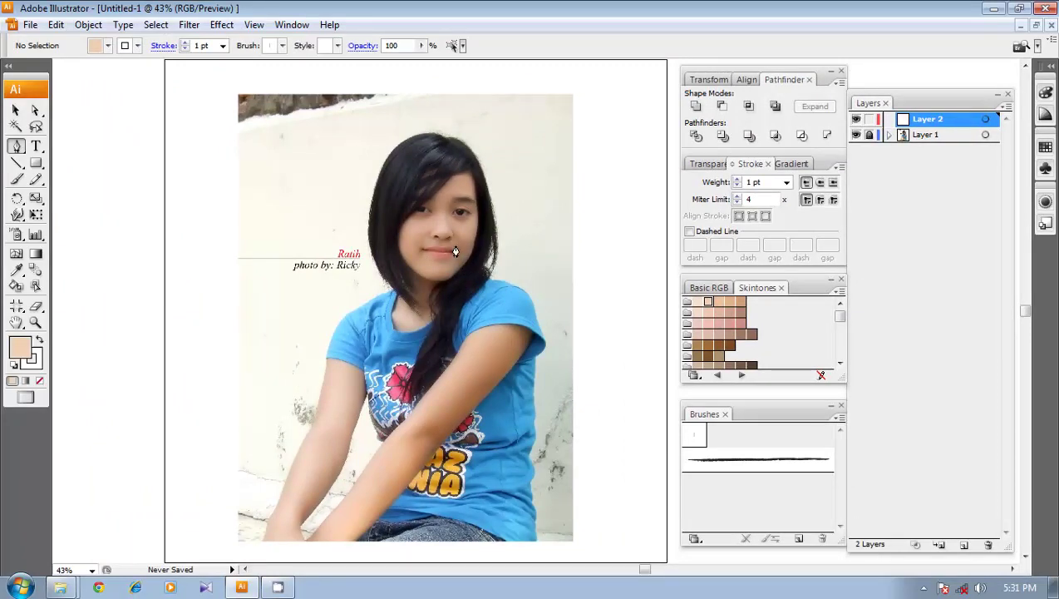
# - Start the face outline in the hair beside the photo's left temple and trace it down the left cheek to the jaw
pyautogui.keyDown('ctrl'); pyautogui.click(448, 242); pyautogui.keyUp('ctrl')
pyautogui.keyDown('ctrl'); pyautogui.click(509, 298); pyautogui.keyUp('ctrl')
pyautogui.keyDown('ctrl'); pyautogui.click(576, 323); pyautogui.keyUp('ctrl')
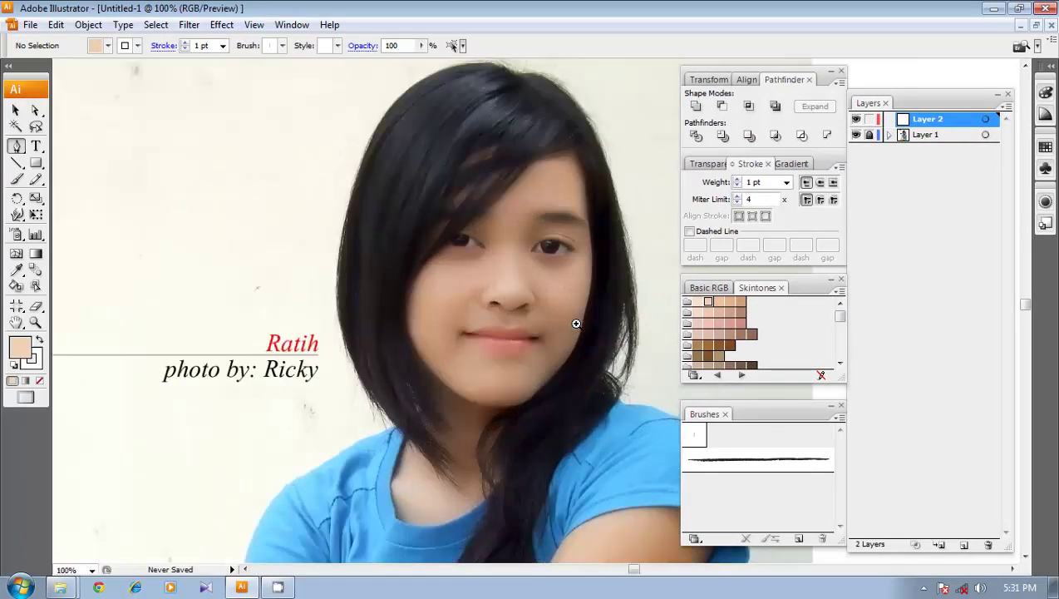
pyautogui.keyDown('ctrl'); pyautogui.click(576, 323); pyautogui.keyUp('ctrl')
pyautogui.moveTo(461, 291); pyautogui.dragTo(457, 356)
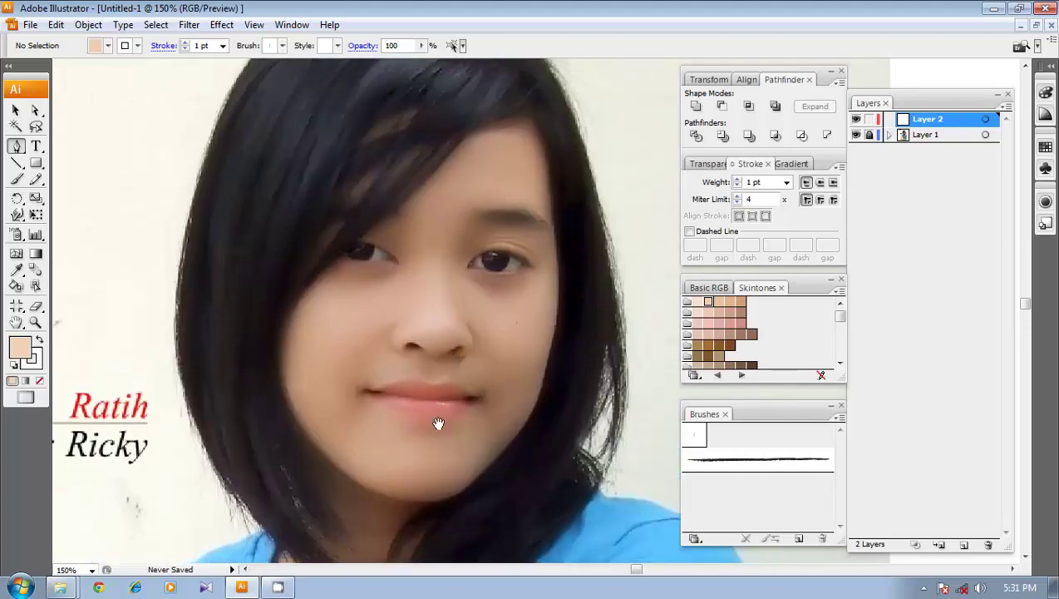
pyautogui.moveTo(439, 424); pyautogui.dragTo(451, 353)
pyautogui.moveTo(430, 278); pyautogui.dragTo(432, 363)
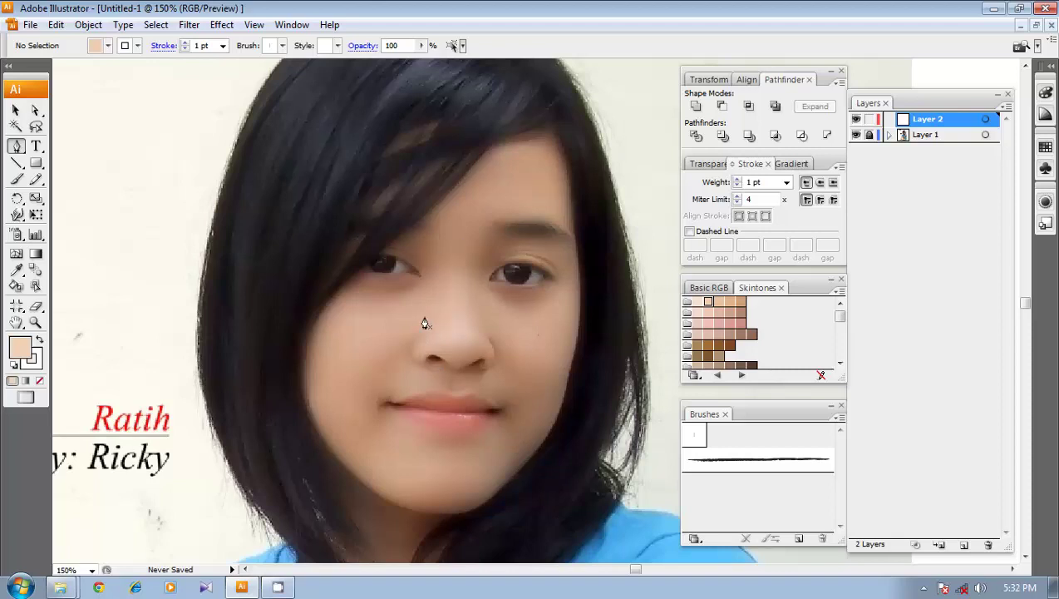
pyautogui.moveTo(389, 367); pyautogui.dragTo(386, 288)
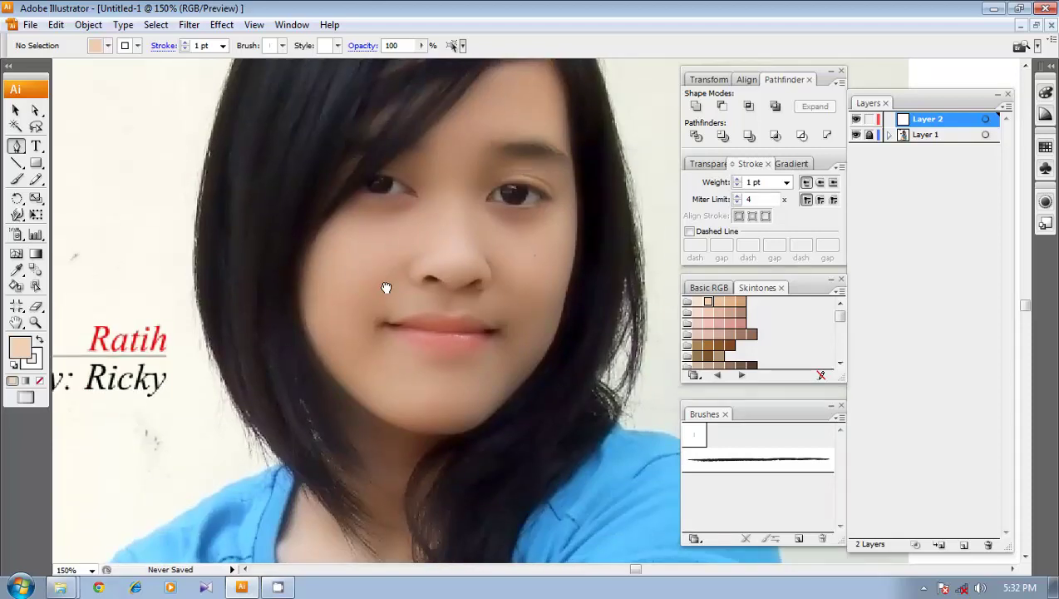
pyautogui.keyDown('ctrl'); pyautogui.click(338, 277); pyautogui.keyUp('ctrl')
pyautogui.moveTo(524, 342); pyautogui.dragTo(319, 342)
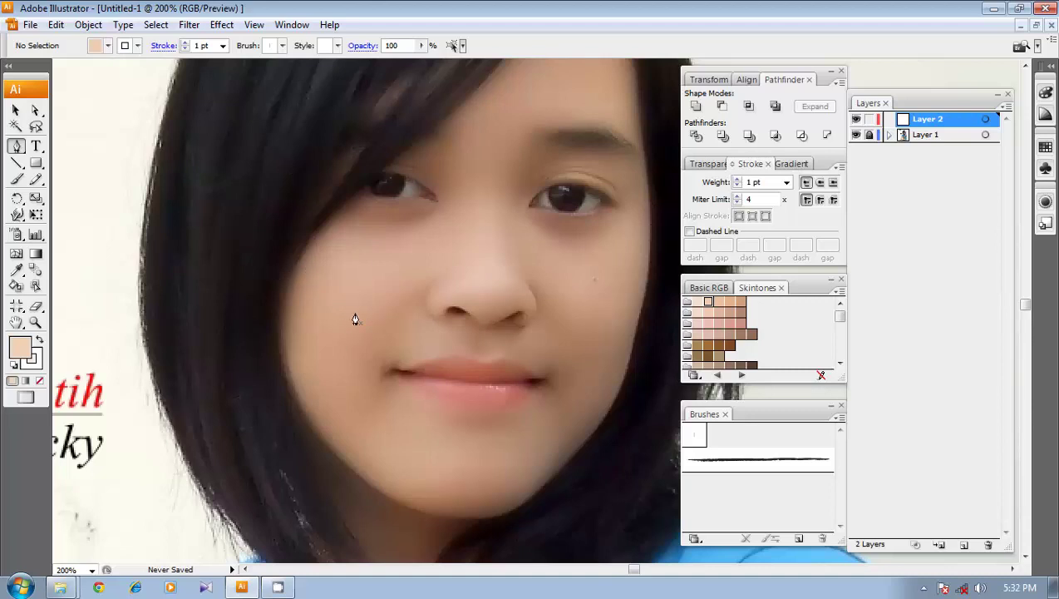
pyautogui.click(279, 143)
pyautogui.moveTo(263, 287); pyautogui.dragTo(268, 317)
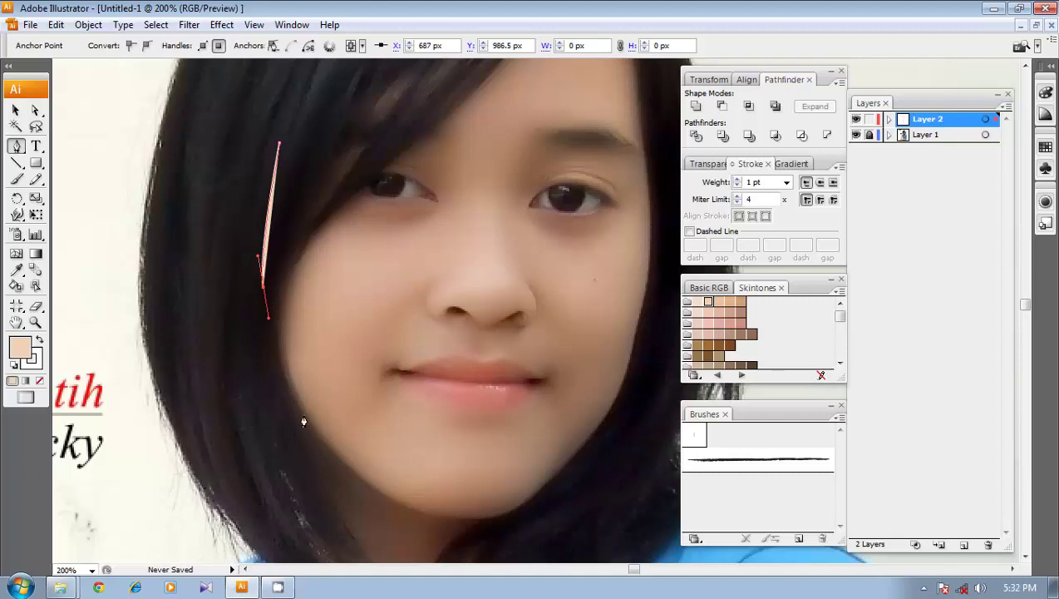
pyautogui.moveTo(356, 473); pyautogui.dragTo(442, 546)
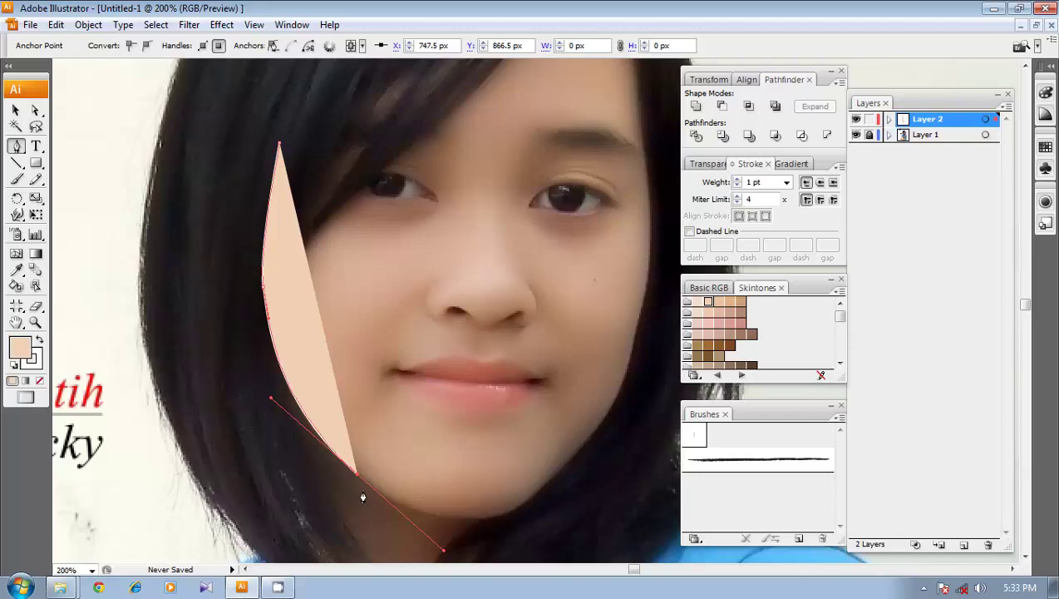
# - Continue the face outline from the left jaw around the chin with curved anchor points
pyautogui.keyDown('ctrl'); pyautogui.click(385, 476); pyautogui.keyUp('ctrl')
pyautogui.moveTo(525, 374); pyautogui.dragTo(269, 490)
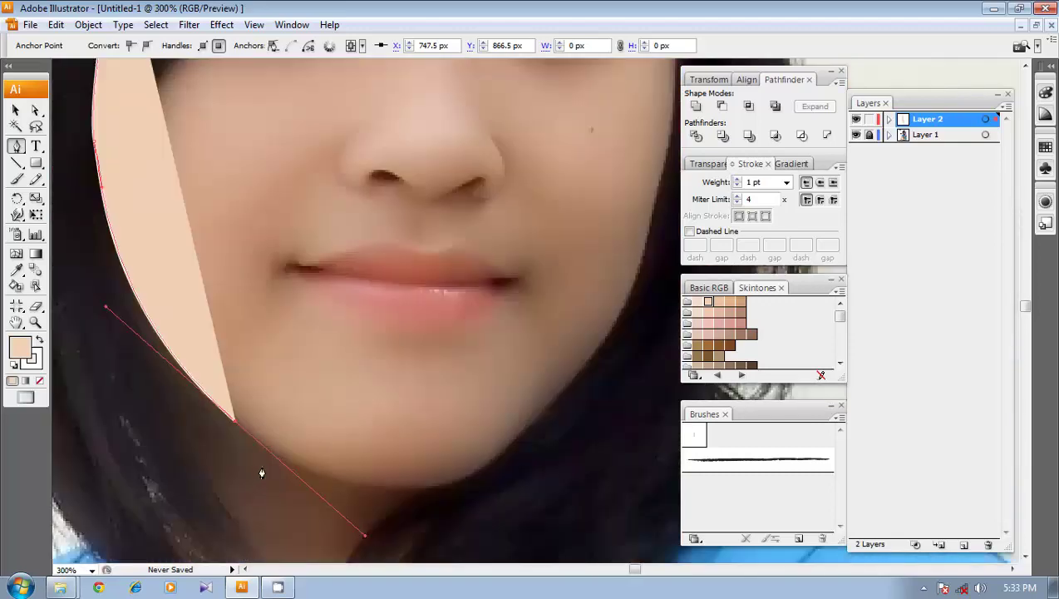
pyautogui.keyDown('ctrl'); pyautogui.click(273, 425); pyautogui.keyUp('ctrl')
pyautogui.moveTo(521, 337); pyautogui.dragTo(295, 388)
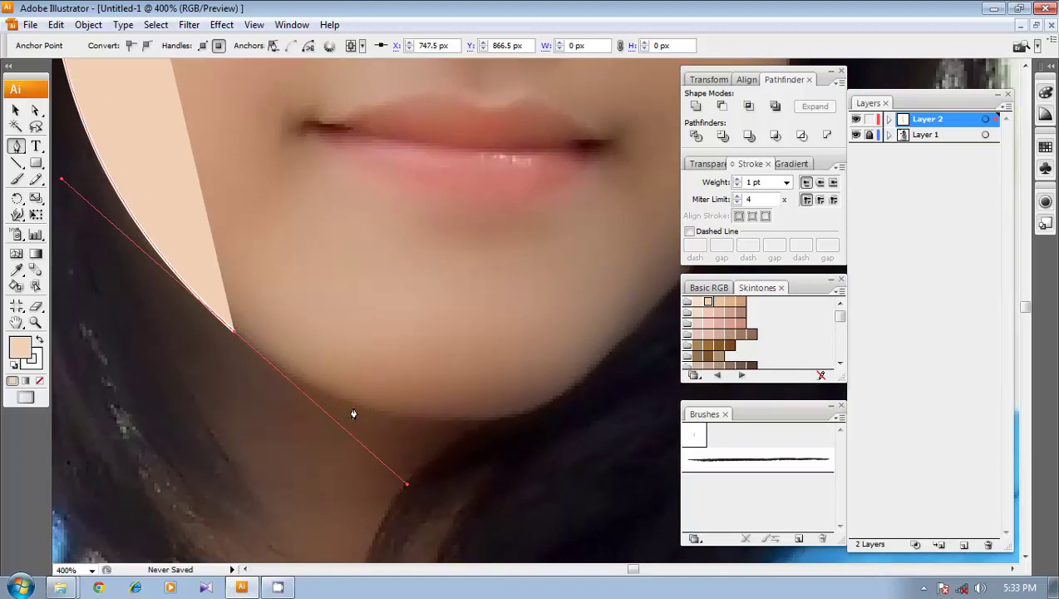
pyautogui.moveTo(369, 397); pyautogui.dragTo(355, 414)
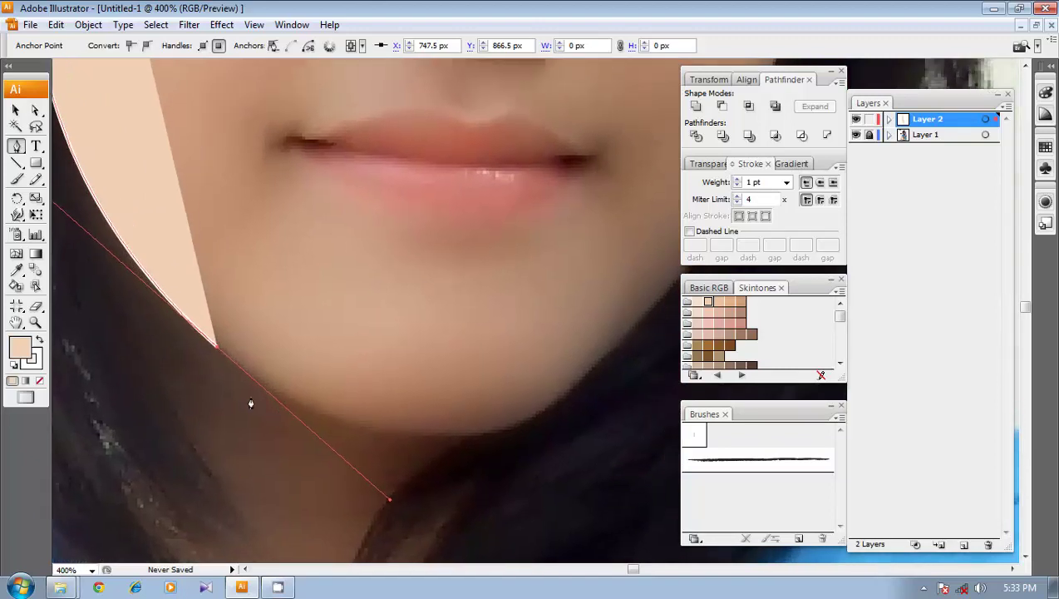
pyautogui.click(217, 348)
pyautogui.moveTo(340, 419); pyautogui.dragTo(390, 432)
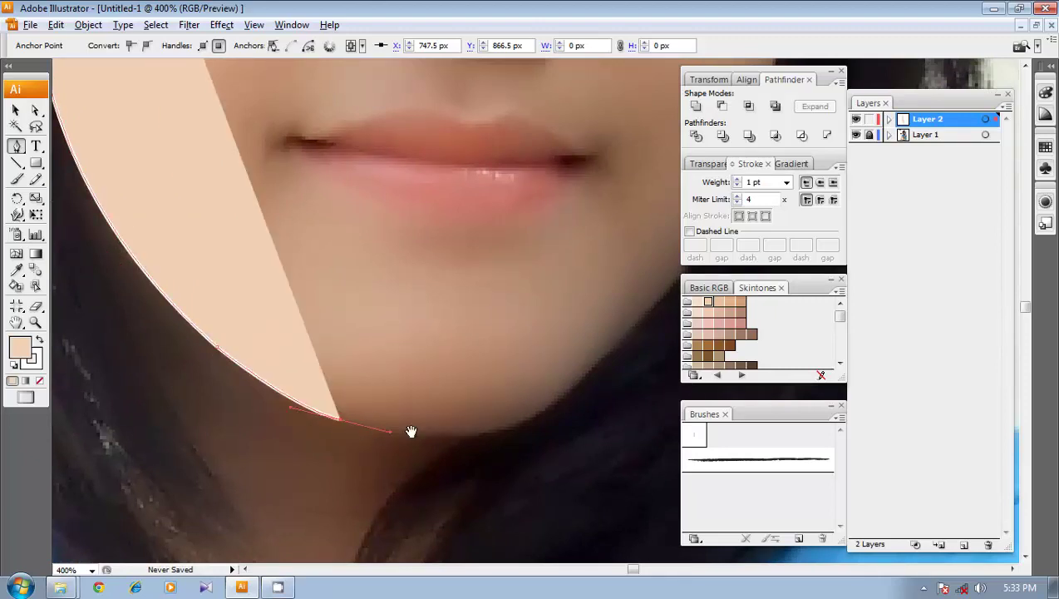
pyautogui.moveTo(490, 430); pyautogui.dragTo(296, 466)
pyautogui.moveTo(334, 437); pyautogui.dragTo(355, 416)
pyautogui.moveTo(457, 283); pyautogui.dragTo(396, 490)
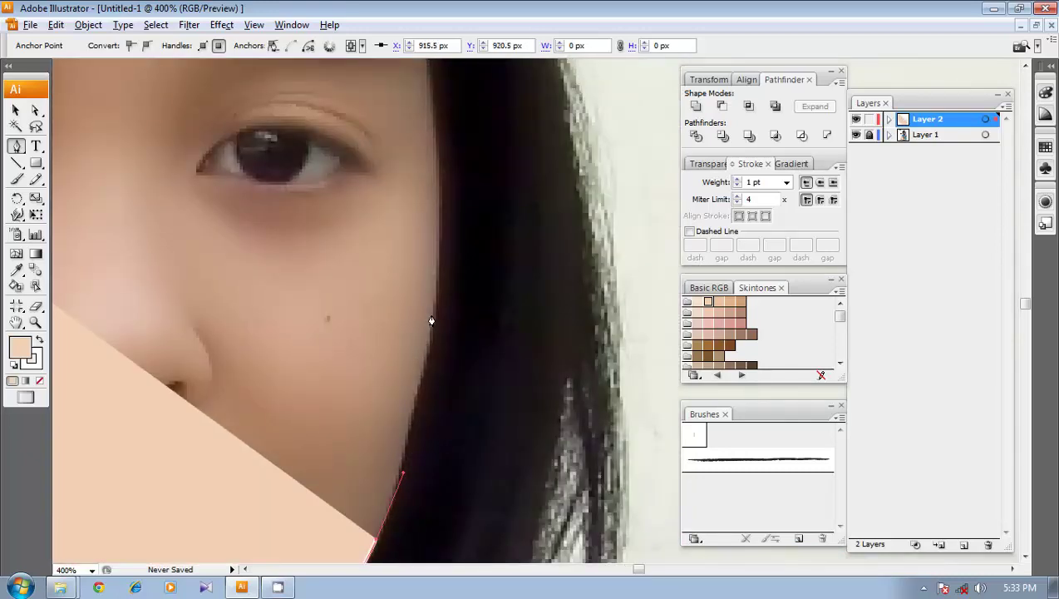
pyautogui.moveTo(422, 362); pyautogui.dragTo(432, 315)
pyautogui.moveTo(438, 211); pyautogui.dragTo(429, 426)
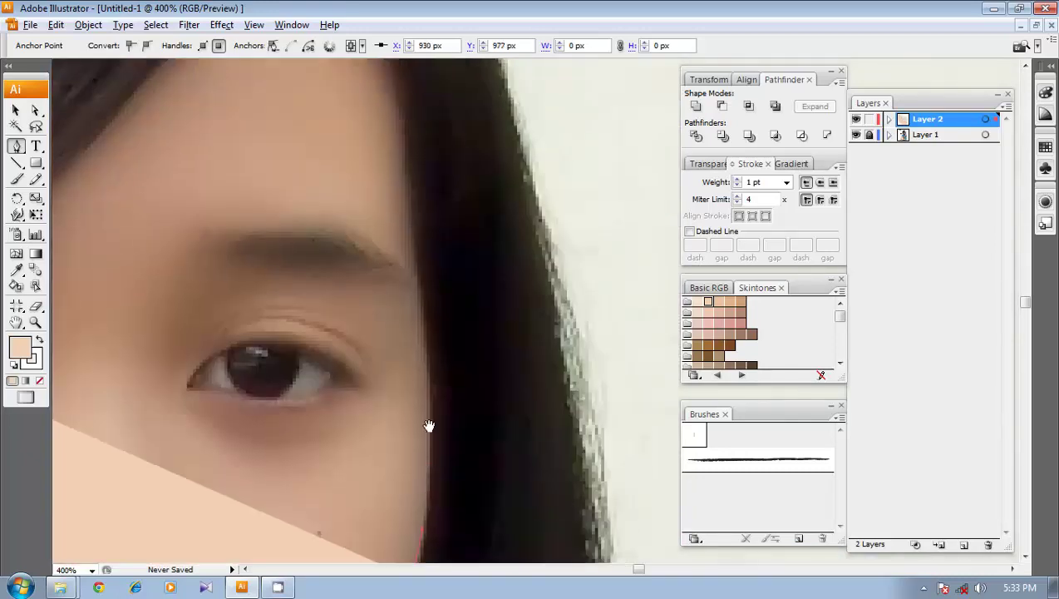
pyautogui.moveTo(428, 373); pyautogui.dragTo(418, 293)
pyautogui.moveTo(413, 259)
pyautogui.mouseDown()
pyautogui.moveTo(414, 438)
pyautogui.moveTo(405, 252)
pyautogui.mouseUp()
pyautogui.hotkey('ctrl', '-')
pyautogui.hotkey('ctrl', '-')
pyautogui.hotkey('ctrl', '-')
pyautogui.moveTo(470, 397); pyautogui.dragTo(428, 305)
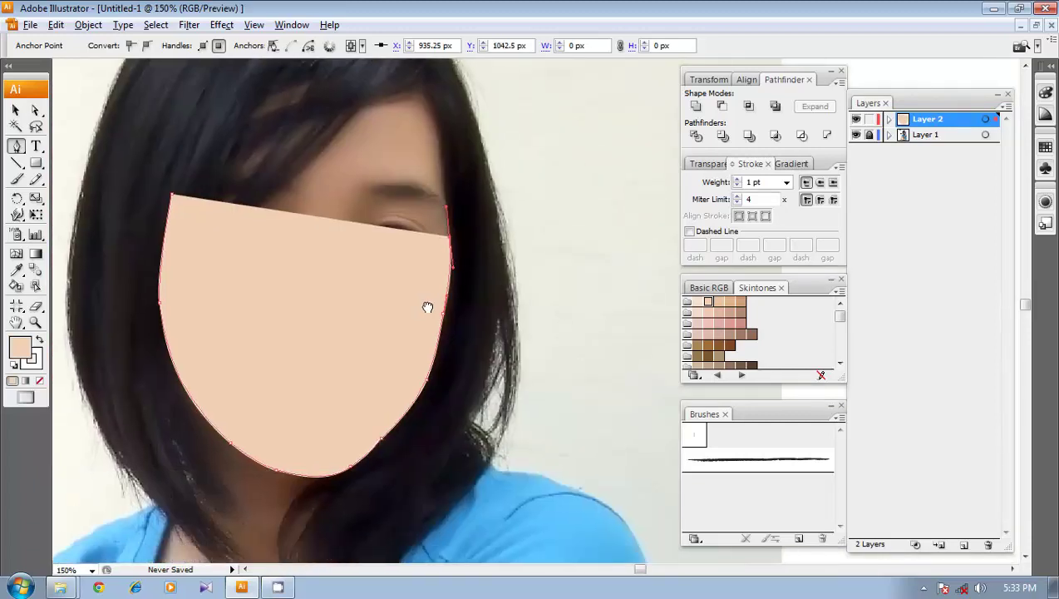
pyautogui.hotkey('ctrl', 'z')
pyautogui.hotkey('ctrl', 'z')
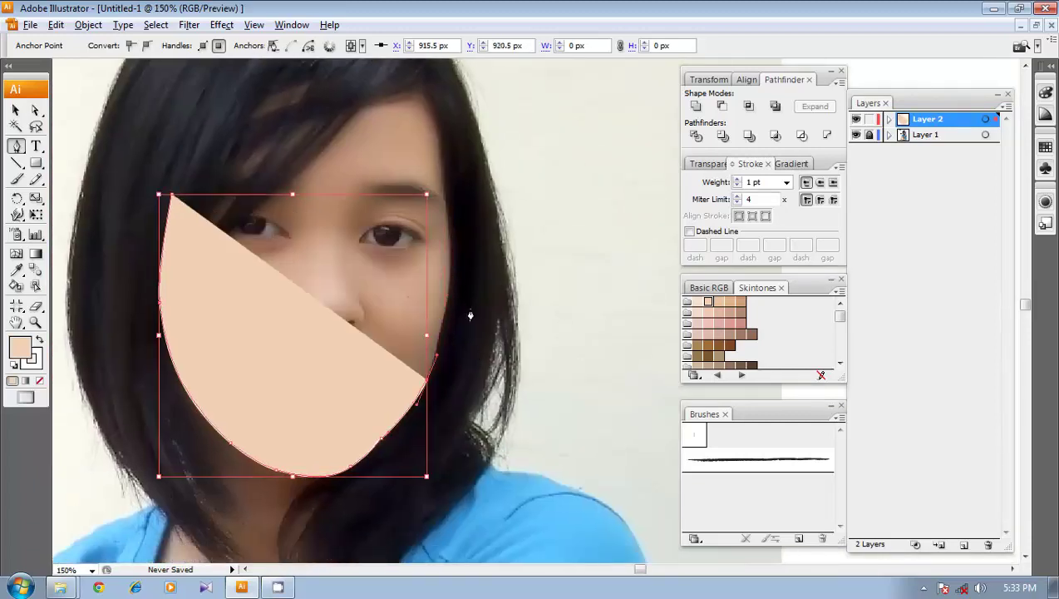
# - Trace the face outline from the right jaw up along the cheek and past the eyebrow to the right temple
pyautogui.hotkey('ctrl', '+')
pyautogui.moveTo(478, 290); pyautogui.dragTo(409, 373)
pyautogui.keyDown('ctrl'); pyautogui.click(475, 413); pyautogui.keyUp('ctrl')
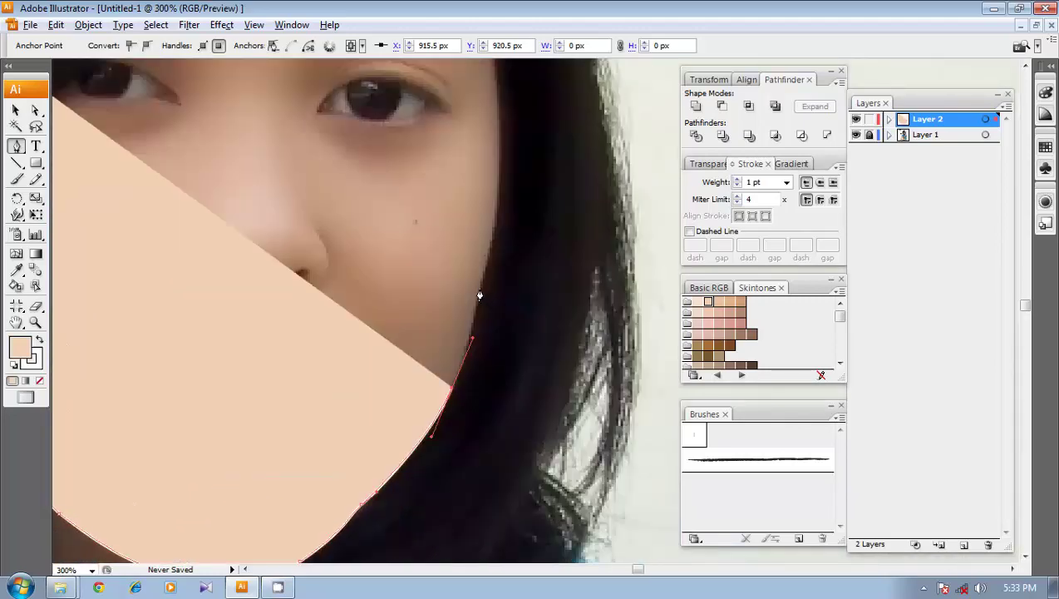
pyautogui.moveTo(480, 288); pyautogui.dragTo(488, 257)
pyautogui.moveTo(486, 204); pyautogui.dragTo(458, 379)
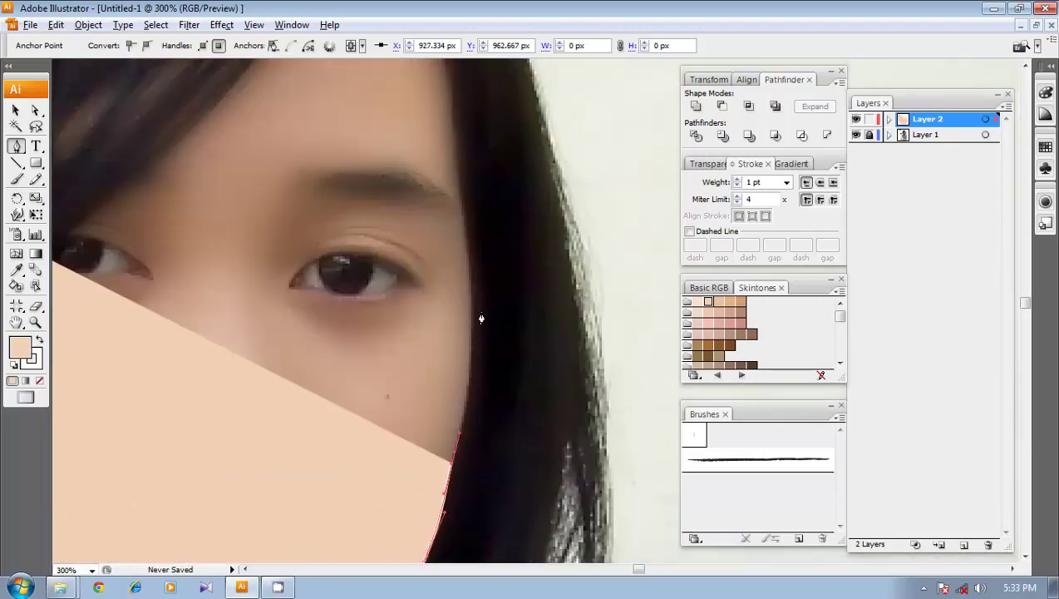
pyautogui.moveTo(472, 305); pyautogui.dragTo(455, 420)
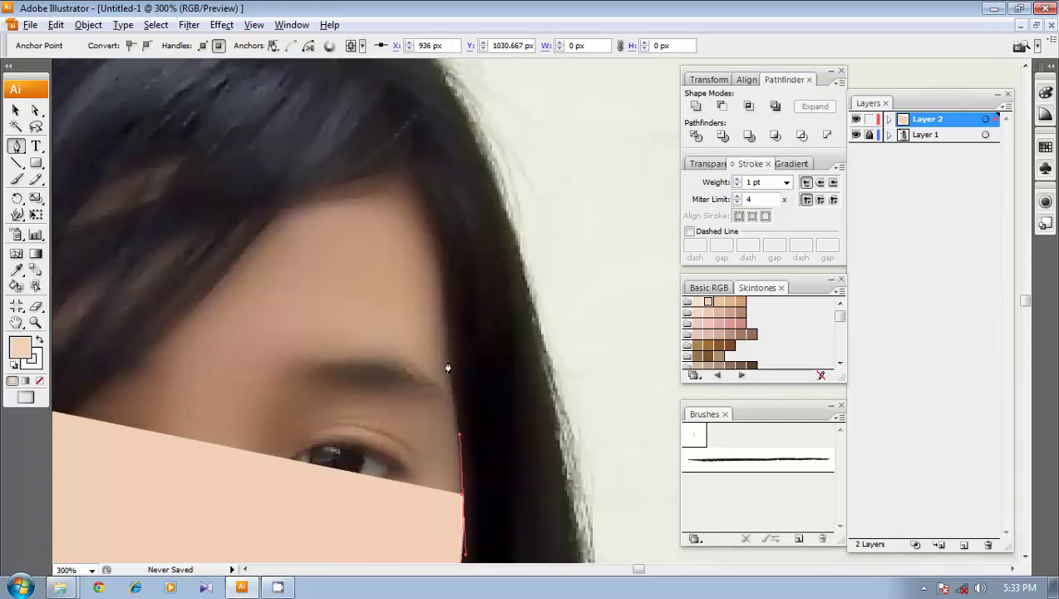
pyautogui.moveTo(448, 362); pyautogui.dragTo(444, 334)
pyautogui.moveTo(443, 304); pyautogui.dragTo(439, 419)
pyautogui.moveTo(444, 357); pyautogui.dragTo(442, 335)
# - Carry the face outline around the forehead, through the hair fringe and down the left side to close the path
pyautogui.moveTo(424, 279); pyautogui.dragTo(409, 258)
pyautogui.moveTo(363, 255); pyautogui.dragTo(346, 264)
pyautogui.moveTo(275, 307); pyautogui.dragTo(428, 232)
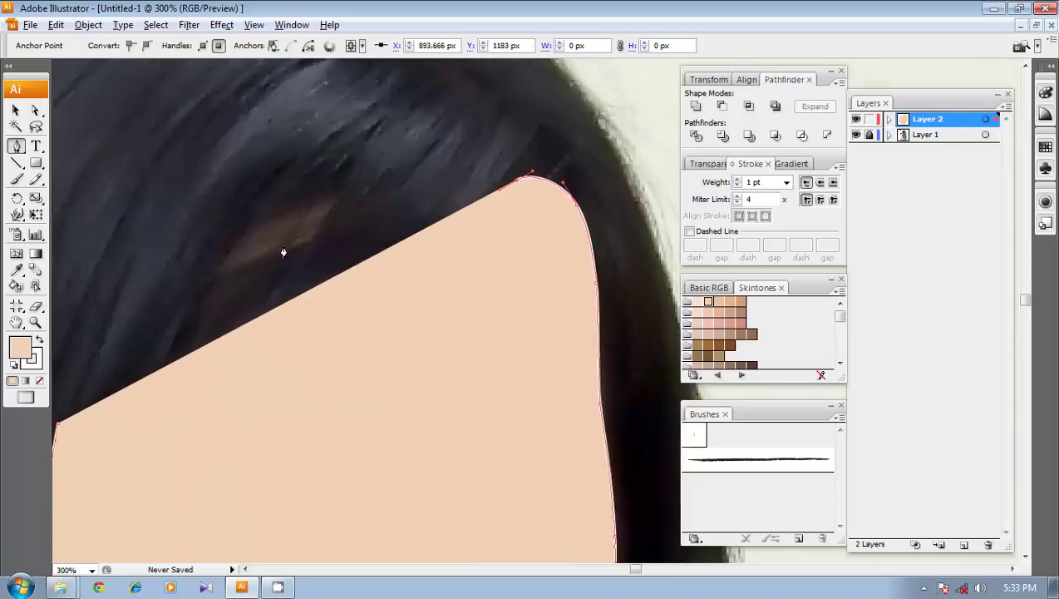
pyautogui.moveTo(412, 153); pyautogui.dragTo(355, 153)
pyautogui.moveTo(239, 192); pyautogui.dragTo(191, 233)
pyautogui.moveTo(159, 277); pyautogui.dragTo(409, 120)
pyautogui.moveTo(308, 263); pyautogui.dragTo(291, 327)
pyautogui.keyDown('ctrl'); pyautogui.click(213, 296); pyautogui.keyUp('ctrl')
pyautogui.moveTo(348, 363); pyautogui.dragTo(355, 266)
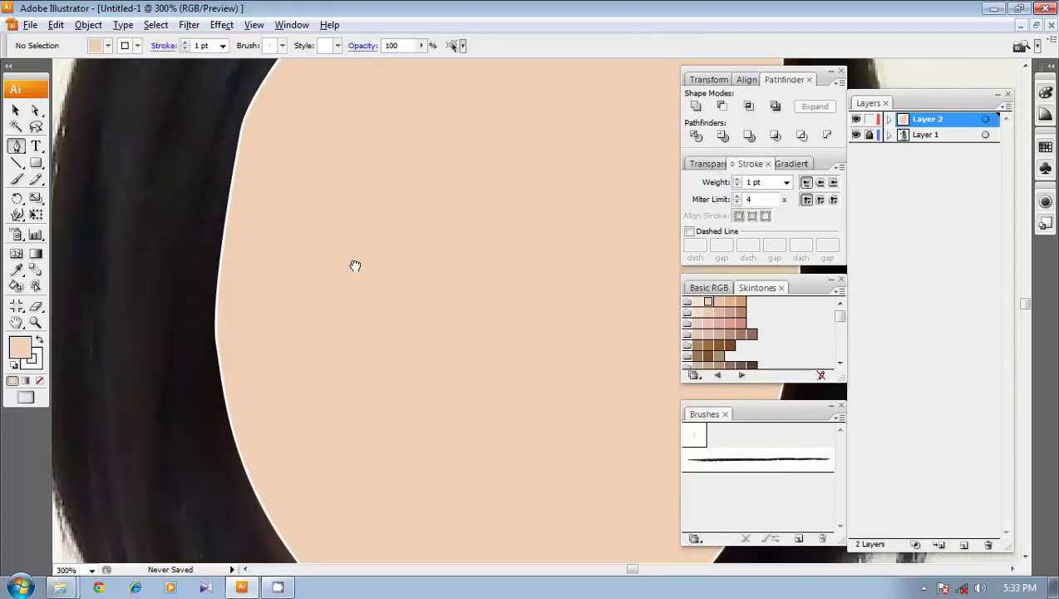
# - Remove the stroke from the peach face shape and deselect it
pyautogui.hotkey('ctrl', '-')
pyautogui.moveTo(543, 264); pyautogui.dragTo(480, 322)
pyautogui.press('v')
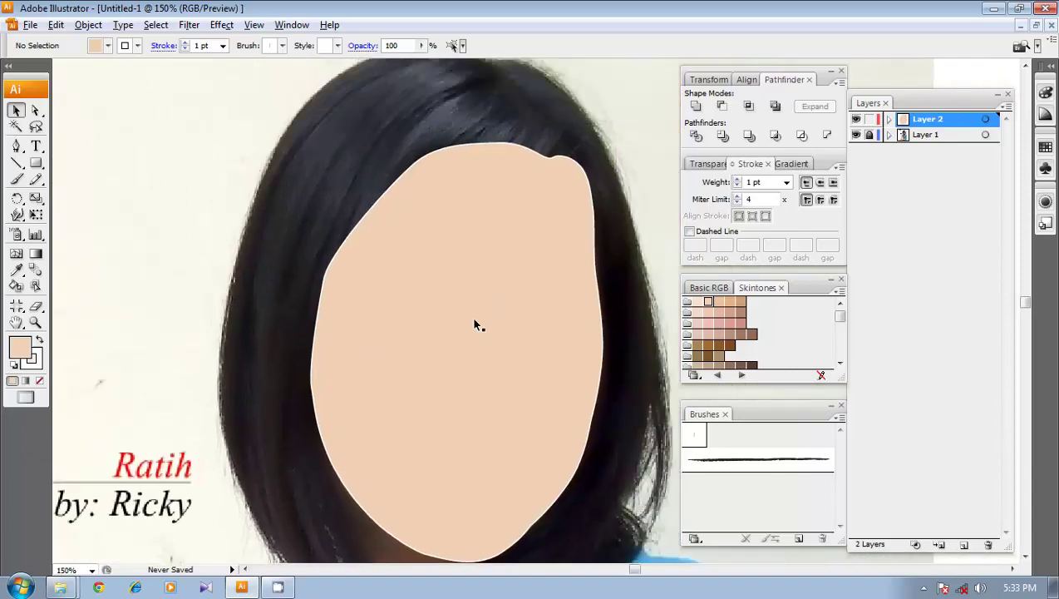
pyautogui.click(472, 317)
pyautogui.click(136, 45)
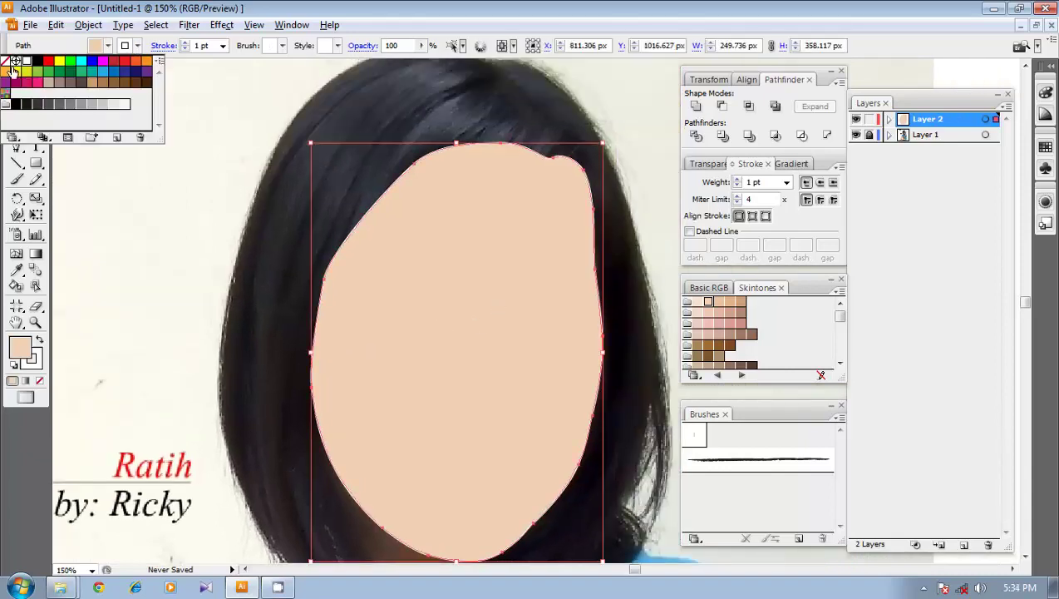
pyautogui.click(6, 61)
pyautogui.click(297, 248)
pyautogui.moveTo(404, 427); pyautogui.dragTo(368, 346)
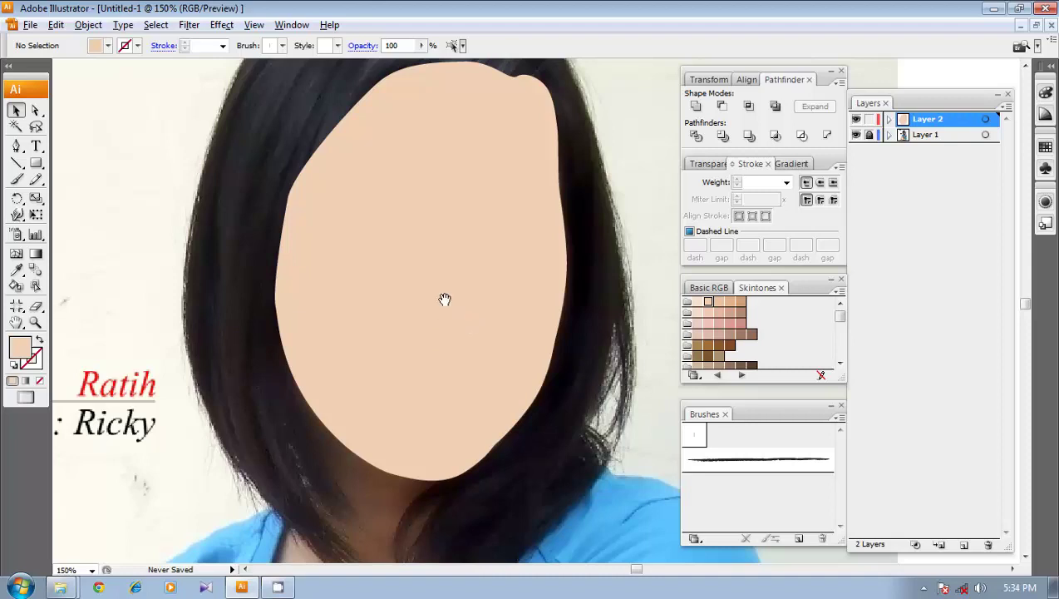
pyautogui.moveTo(444, 296); pyautogui.dragTo(421, 365)
pyautogui.moveTo(447, 411); pyautogui.dragTo(452, 369)
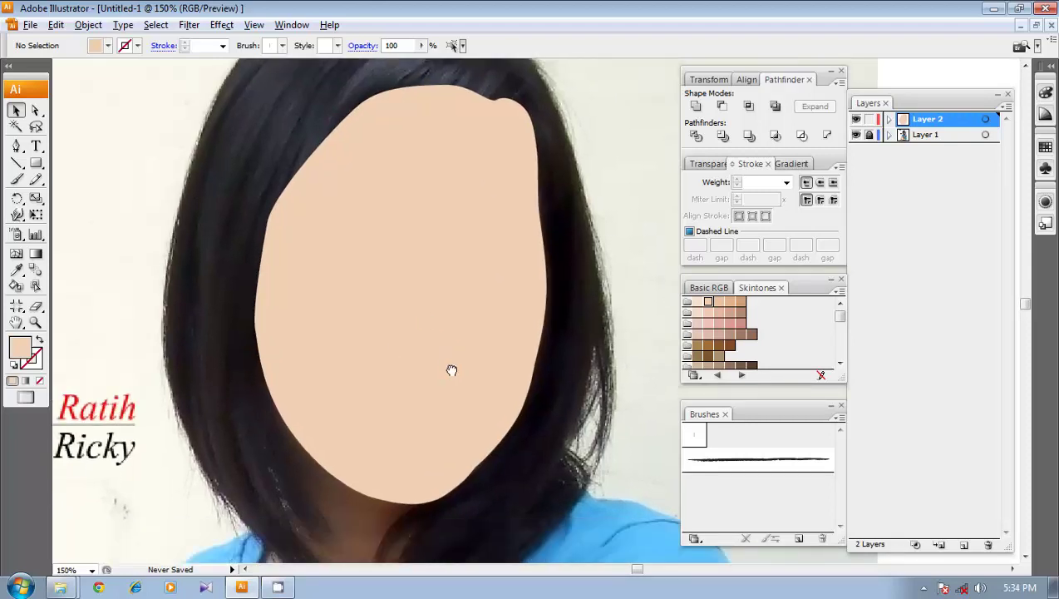
pyautogui.moveTo(430, 417)
pyautogui.mouseDown()
pyautogui.moveTo(434, 392)
pyautogui.moveTo(430, 405)
pyautogui.mouseUp()
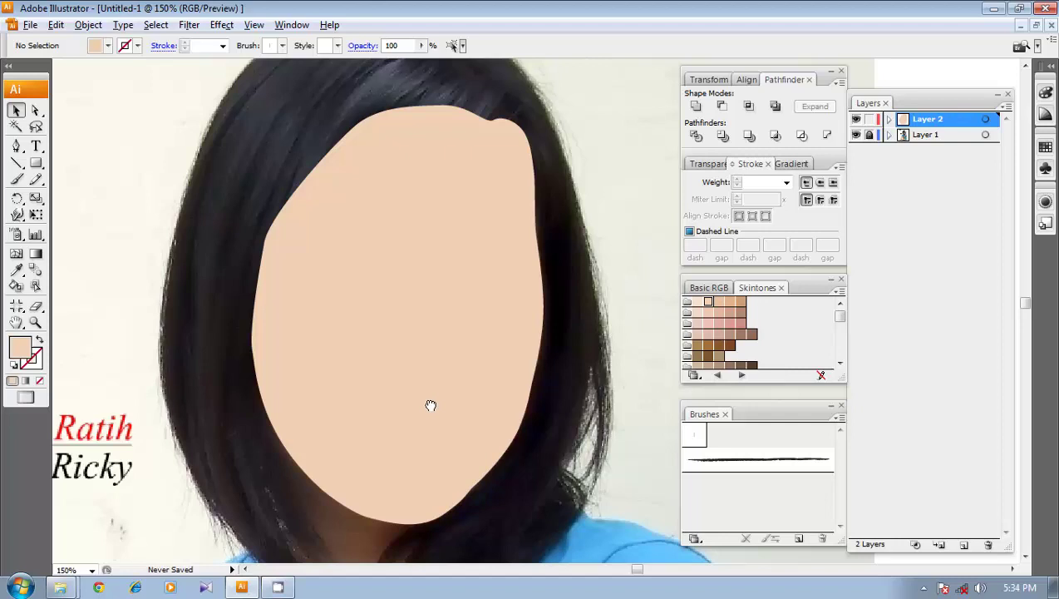
# - Activate the Pen tool and switch only Layer 2 to outline display over the photo
pyautogui.click(15, 146)
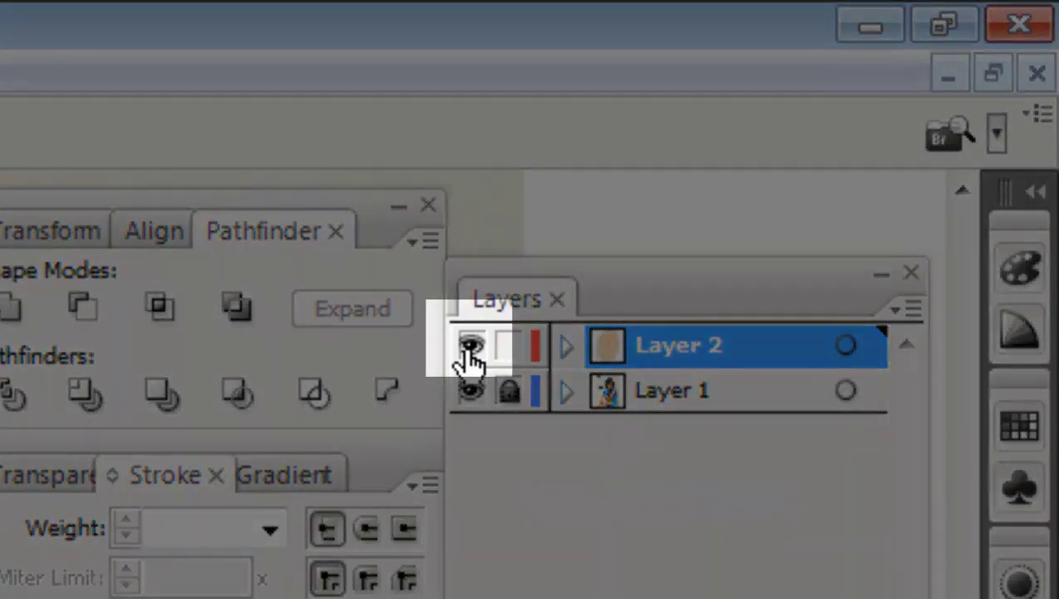
pyautogui.keyDown('ctrl'); pyautogui.click(469, 346); pyautogui.keyUp('ctrl')
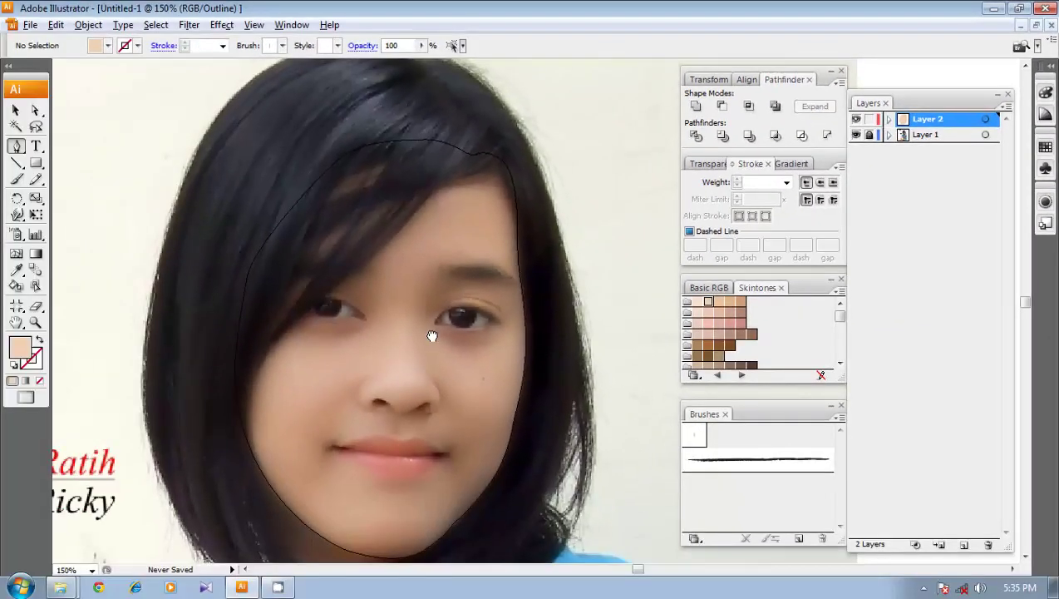
pyautogui.moveTo(431, 336); pyautogui.dragTo(436, 282)
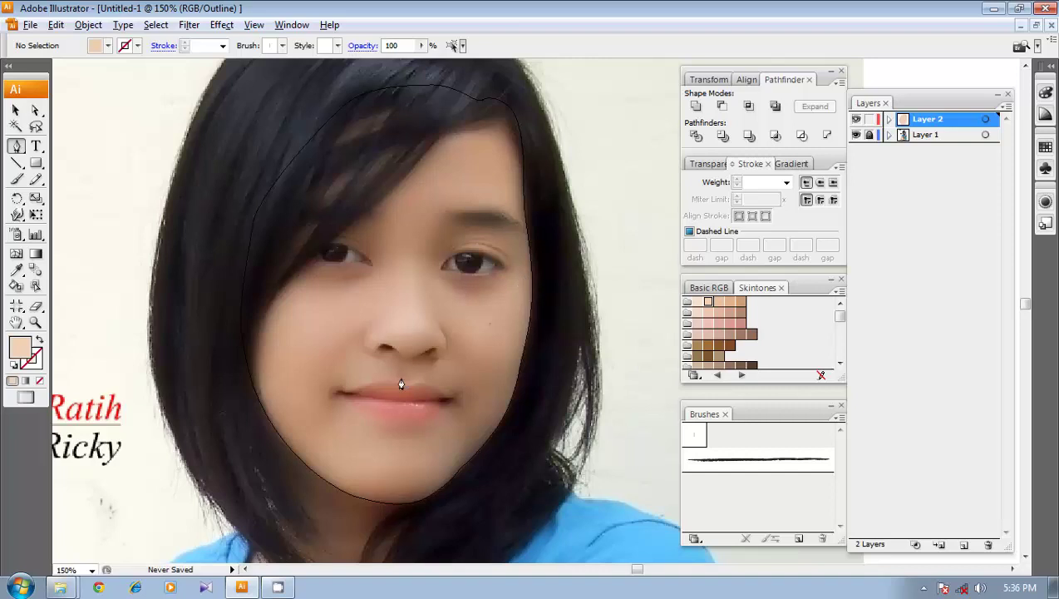
# - Trace a shading contour from the left jaw up the cheek, below the left eye, down the nose bridge and around the nostril
pyautogui.click(289, 457)
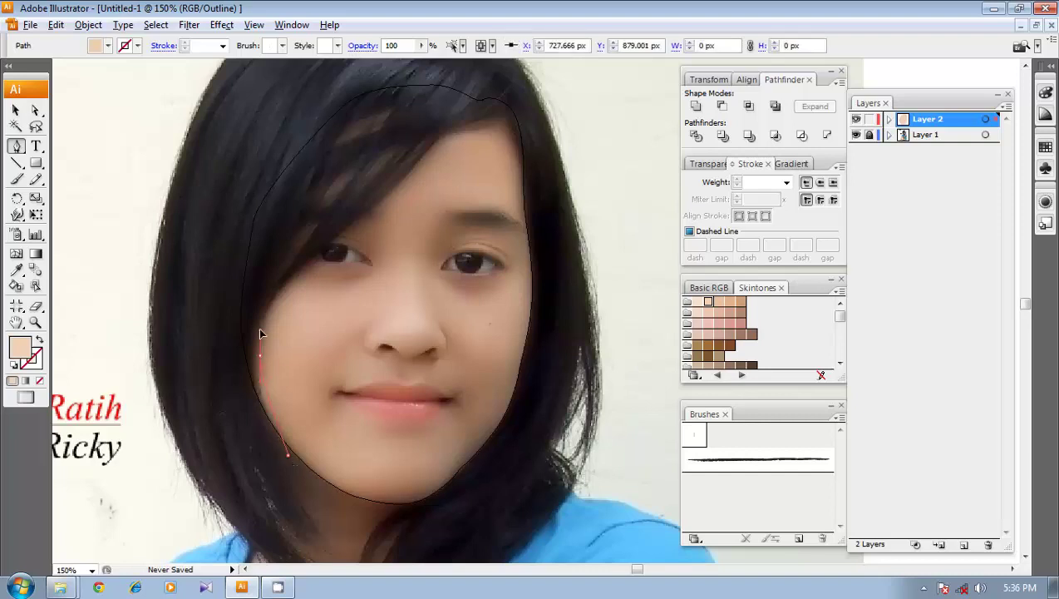
pyautogui.moveTo(260, 330)
pyautogui.mouseDown()
pyautogui.moveTo(264, 302)
pyautogui.moveTo(362, 284)
pyautogui.moveTo(414, 259)
pyautogui.mouseUp()
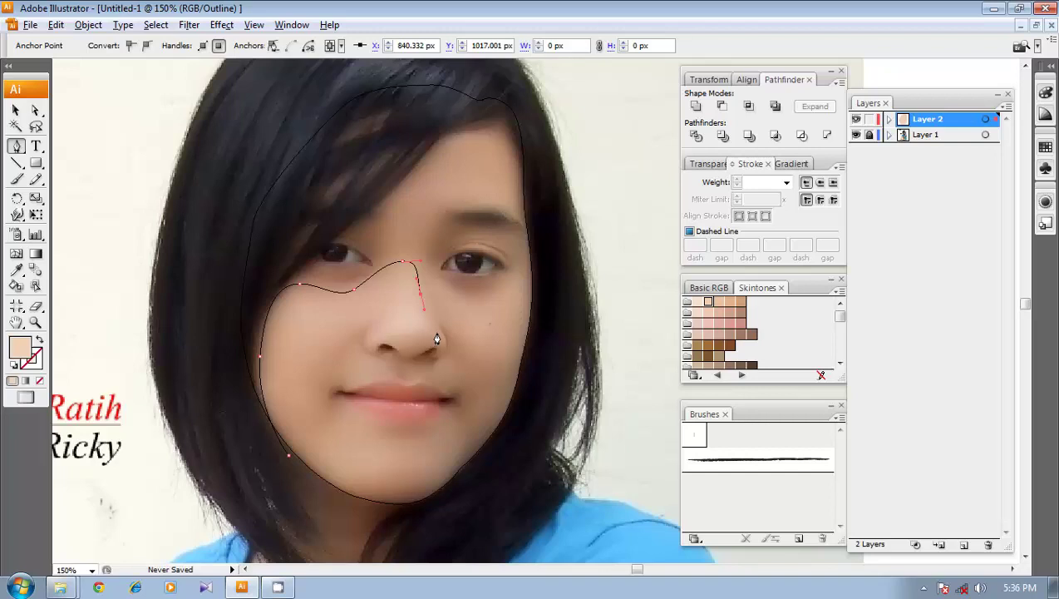
pyautogui.scroll(1, 437, 335)
pyautogui.moveTo(476, 334); pyautogui.dragTo(431, 339)
pyautogui.moveTo(428, 330); pyautogui.dragTo(407, 319)
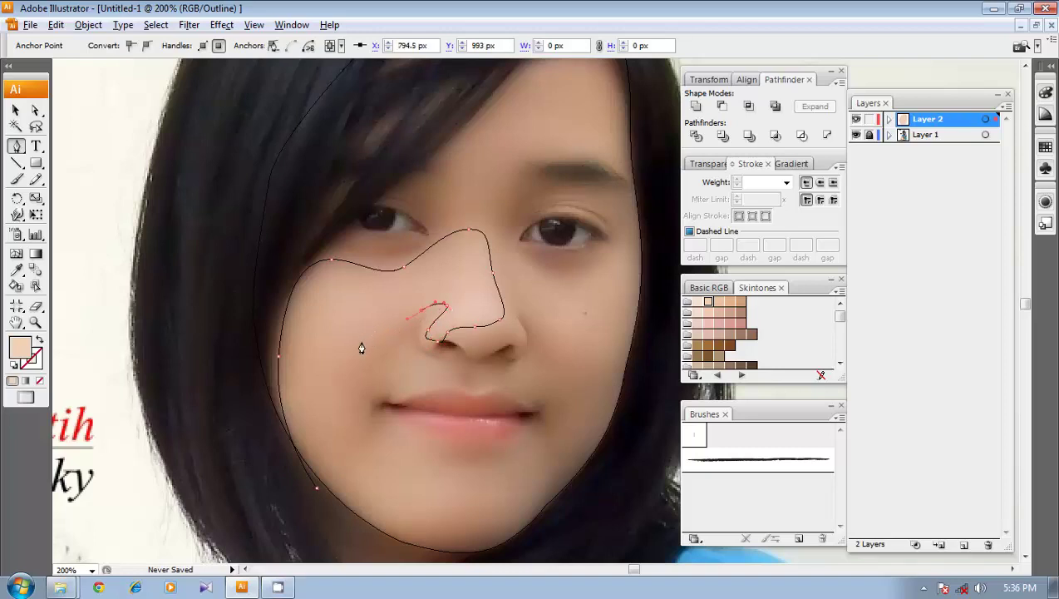
# - Carry the contour from the nostril around the left mouth corner and beneath the lower lip to the right mouth corner
pyautogui.moveTo(360, 441); pyautogui.dragTo(390, 423)
pyautogui.moveTo(450, 458); pyautogui.dragTo(476, 456)
pyautogui.moveTo(507, 456); pyautogui.dragTo(403, 421)
pyautogui.click(382, 394)
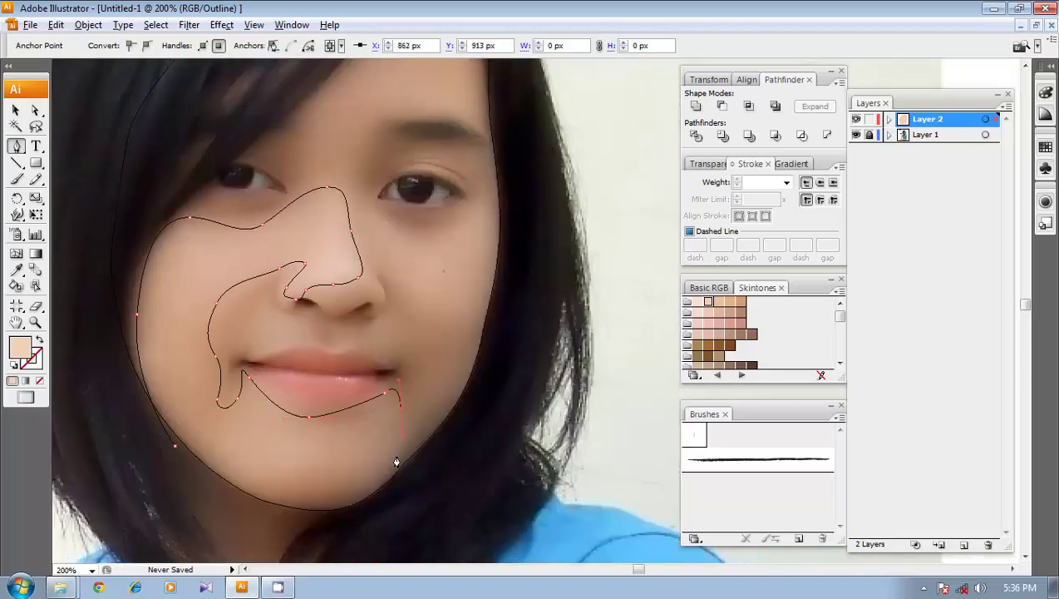
# - Run the contour down to the chin, back across it to the left jaw and just outside the face edge
pyautogui.moveTo(380, 472); pyautogui.dragTo(230, 506)
pyautogui.moveTo(335, 534); pyautogui.dragTo(399, 418)
pyautogui.moveTo(452, 347); pyautogui.dragTo(423, 446)
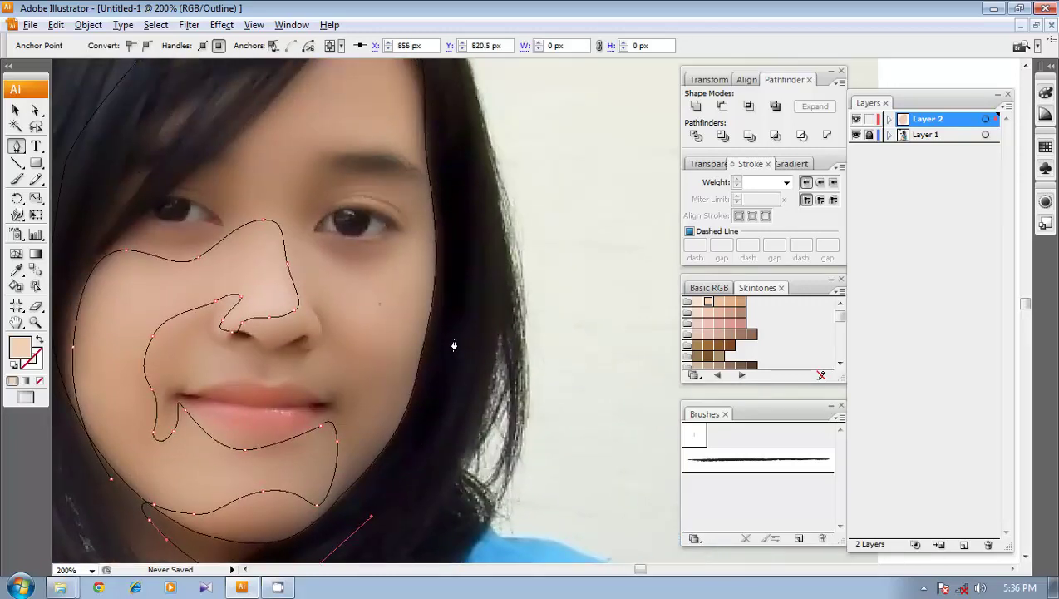
# - Extend the contour up outside the right cheek, replacing the smooth anchor there with a corner point
pyautogui.moveTo(453, 345); pyautogui.dragTo(478, 361)
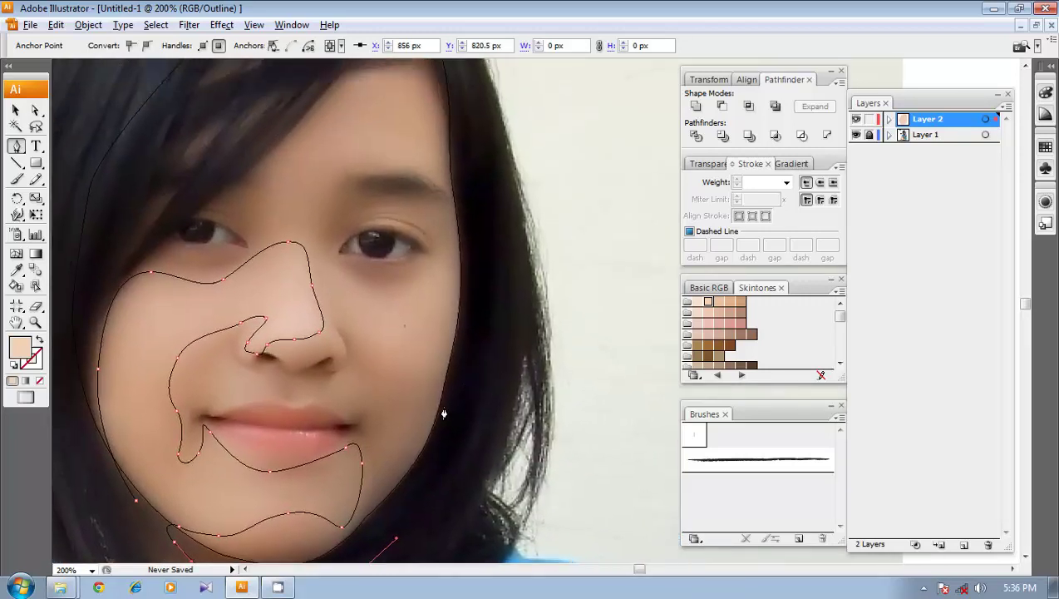
pyautogui.moveTo(471, 325); pyautogui.dragTo(474, 283)
pyautogui.moveTo(461, 401); pyautogui.dragTo(474, 340)
pyautogui.moveTo(471, 299); pyautogui.dragTo(518, 365)
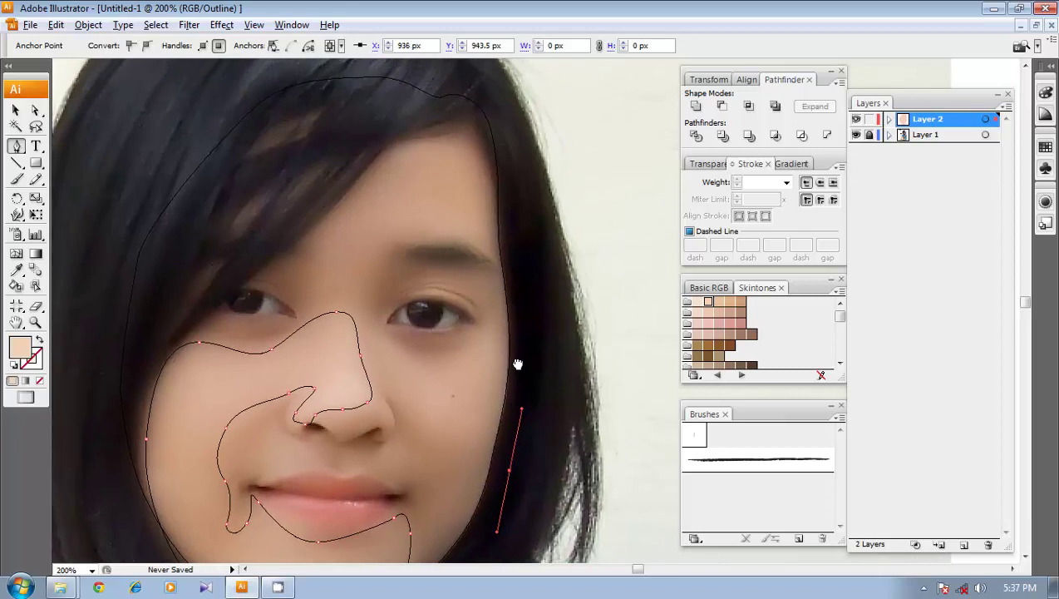
pyautogui.hotkey('ctrl', 'z')
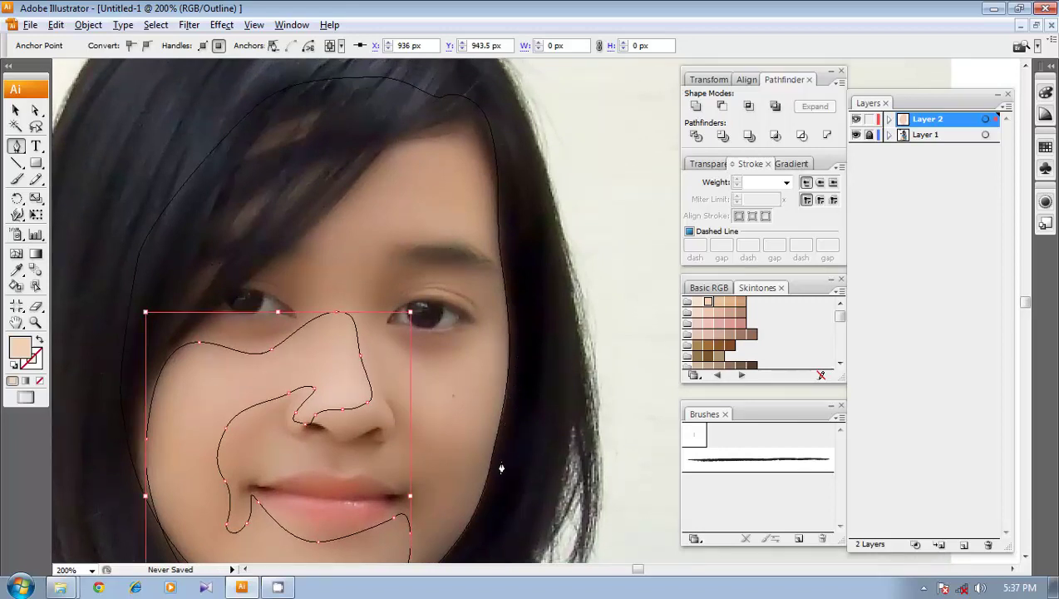
pyautogui.click(497, 467)
pyautogui.moveTo(495, 341); pyautogui.dragTo(414, 363)
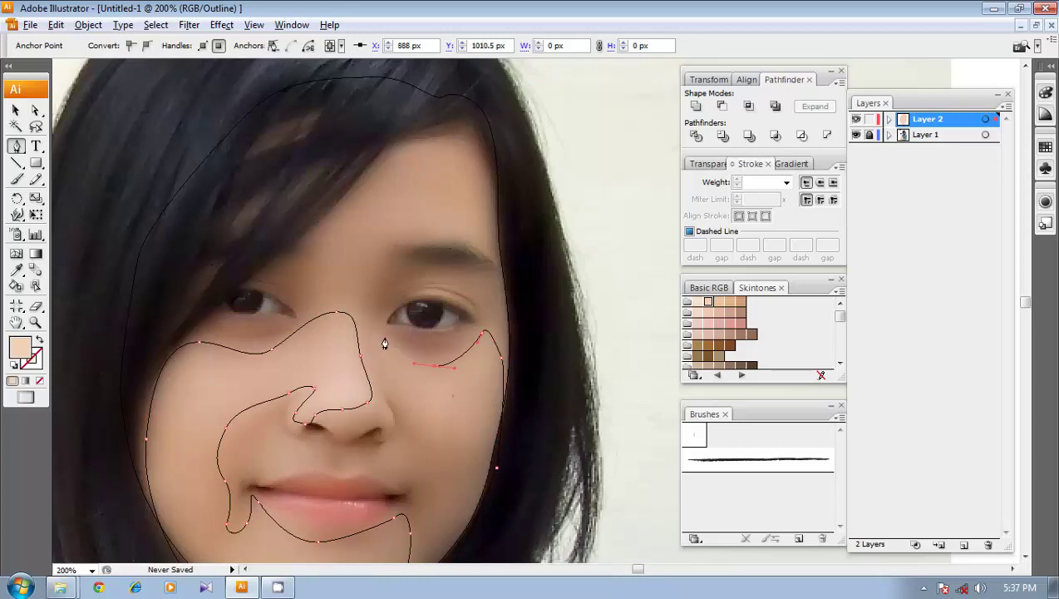
pyautogui.moveTo(378, 327); pyautogui.dragTo(377, 326)
pyautogui.press('space')
pyautogui.moveTo(412, 379); pyautogui.dragTo(415, 344)
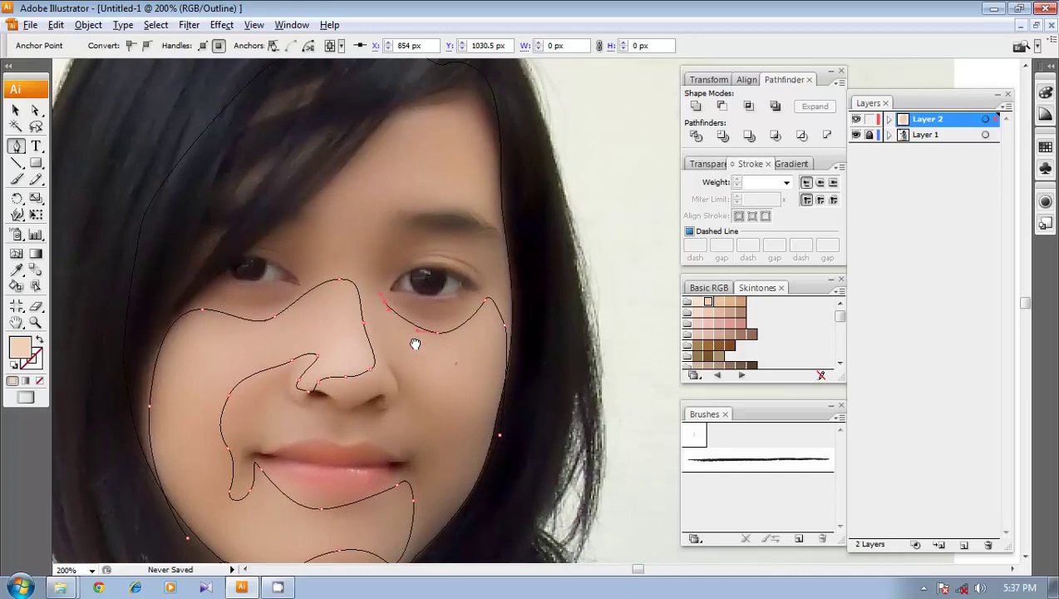
pyautogui.hotkey('ctrl', 'z')
pyautogui.hotkey('ctrl', 'z')
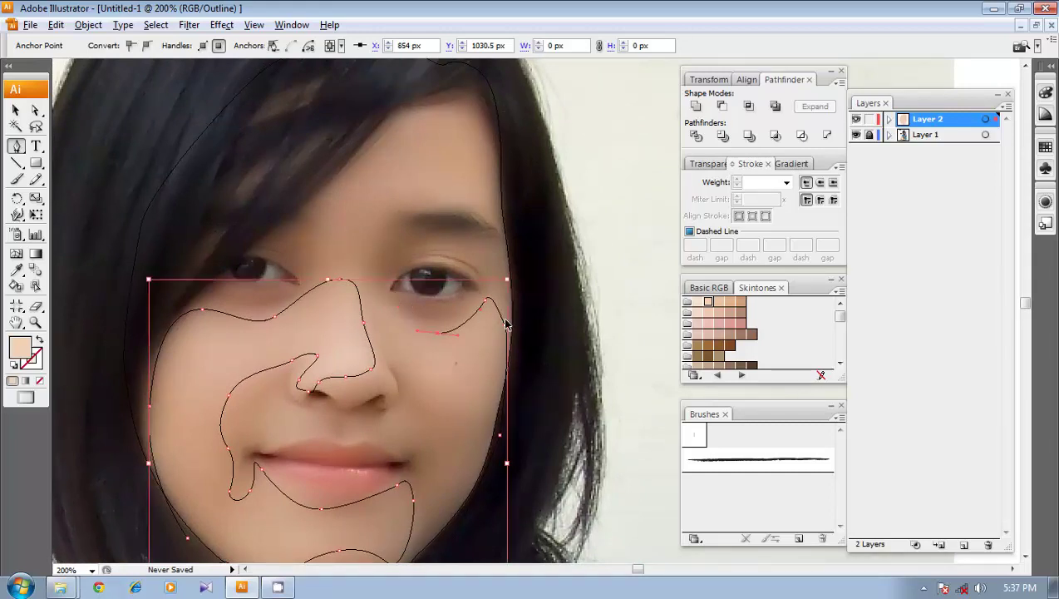
pyautogui.hotkey('ctrl', 'z')
# - Carry the contour outside the right face edge, over the forehead hair and down the left side to close it at the jaw
pyautogui.moveTo(537, 305); pyautogui.dragTo(539, 241)
pyautogui.moveTo(525, 232); pyautogui.dragTo(525, 335)
pyautogui.moveTo(526, 180); pyautogui.dragTo(507, 139)
pyautogui.moveTo(418, 88); pyautogui.dragTo(386, 87)
pyautogui.moveTo(229, 127); pyautogui.dragTo(355, 104)
pyautogui.moveTo(257, 192); pyautogui.dragTo(239, 248)
pyautogui.moveTo(208, 376); pyautogui.dragTo(230, 218)
pyautogui.moveTo(207, 341); pyautogui.dragTo(229, 395)
pyautogui.moveTo(277, 469); pyautogui.dragTo(326, 482)
pyautogui.click(337, 460)
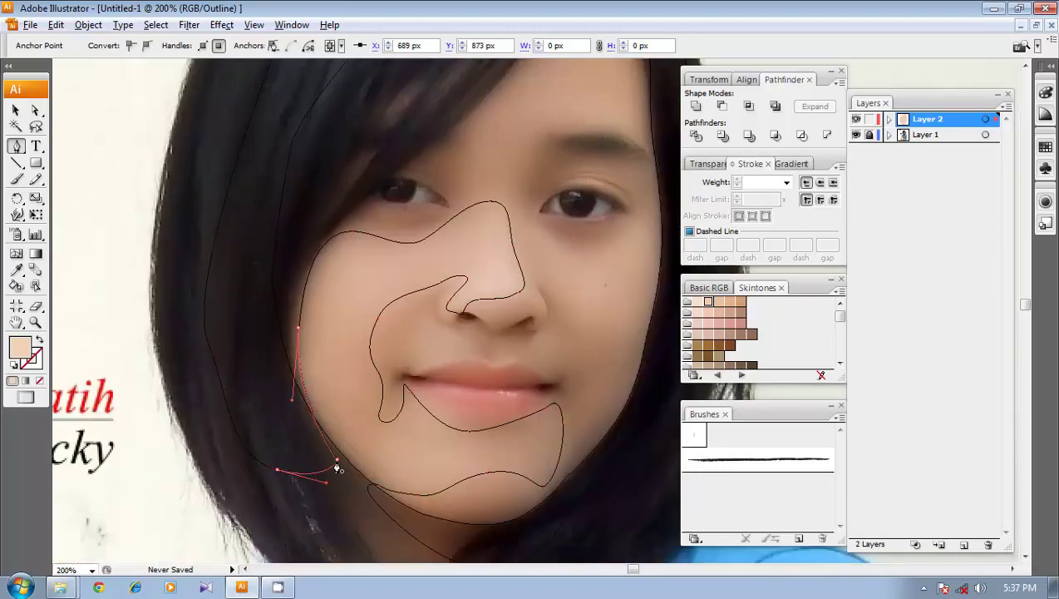
# - Return Layer 2 to preview display and select the oval face base shape beneath the new contour shape
pyautogui.press('v')
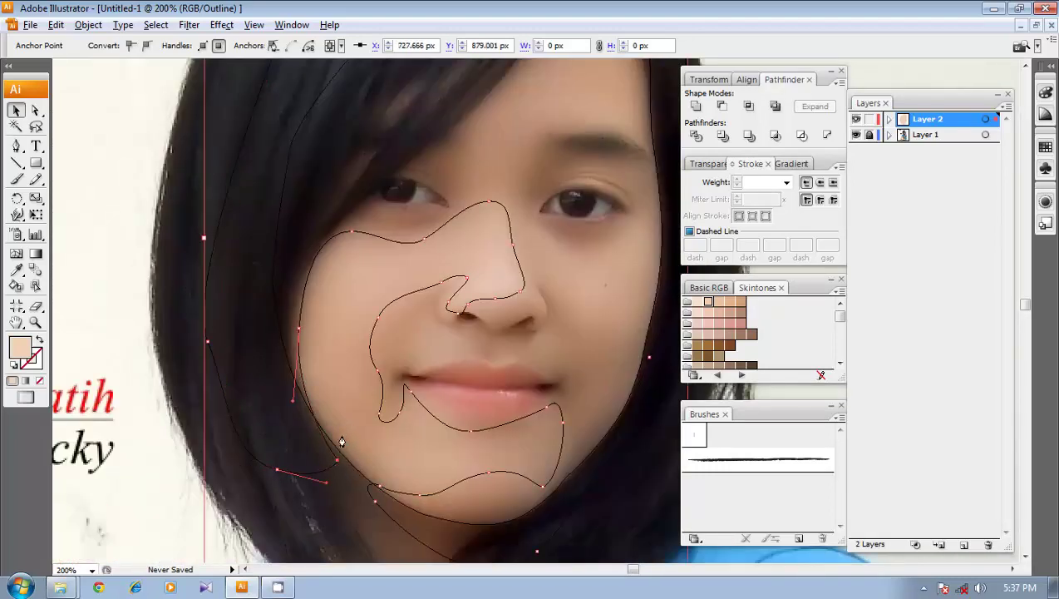
pyautogui.moveTo(422, 378); pyautogui.dragTo(358, 434)
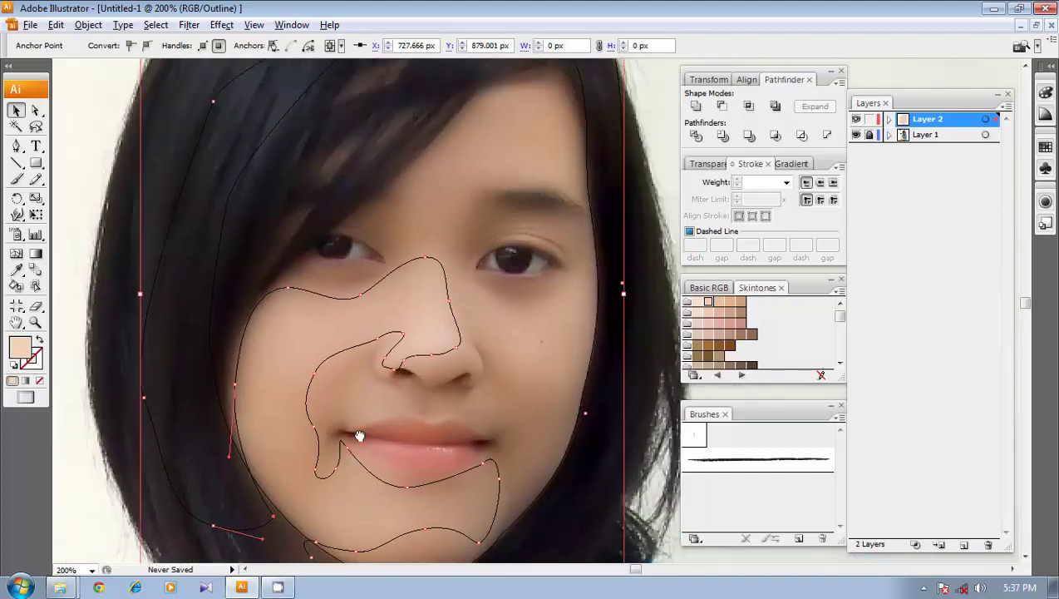
pyautogui.keyDown('ctrl'); pyautogui.click(857, 120); pyautogui.keyUp('ctrl')
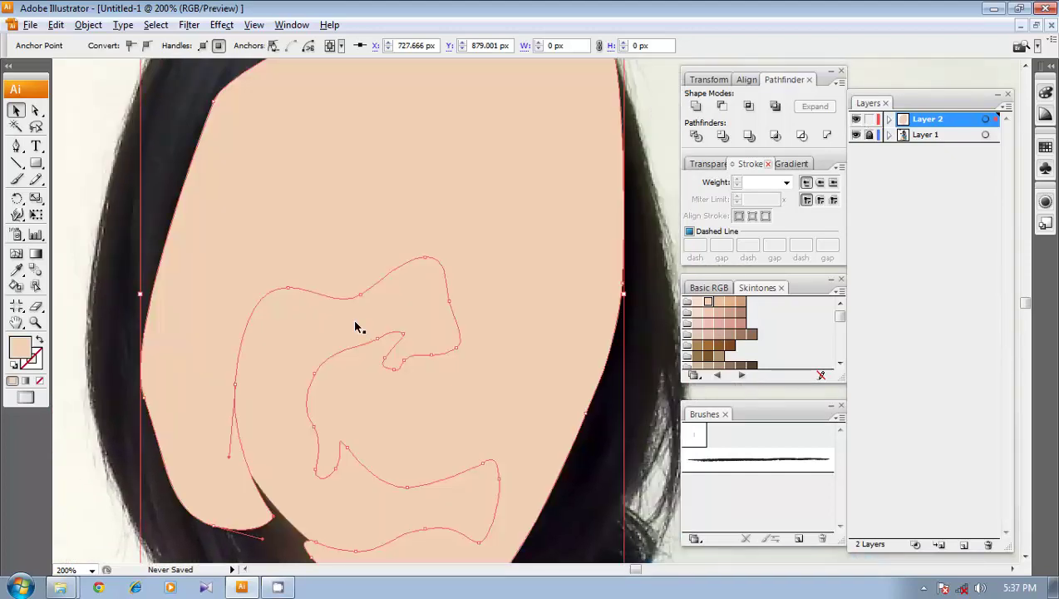
pyautogui.moveTo(334, 376); pyautogui.dragTo(352, 297)
pyautogui.click(588, 447)
pyautogui.click(205, 339)
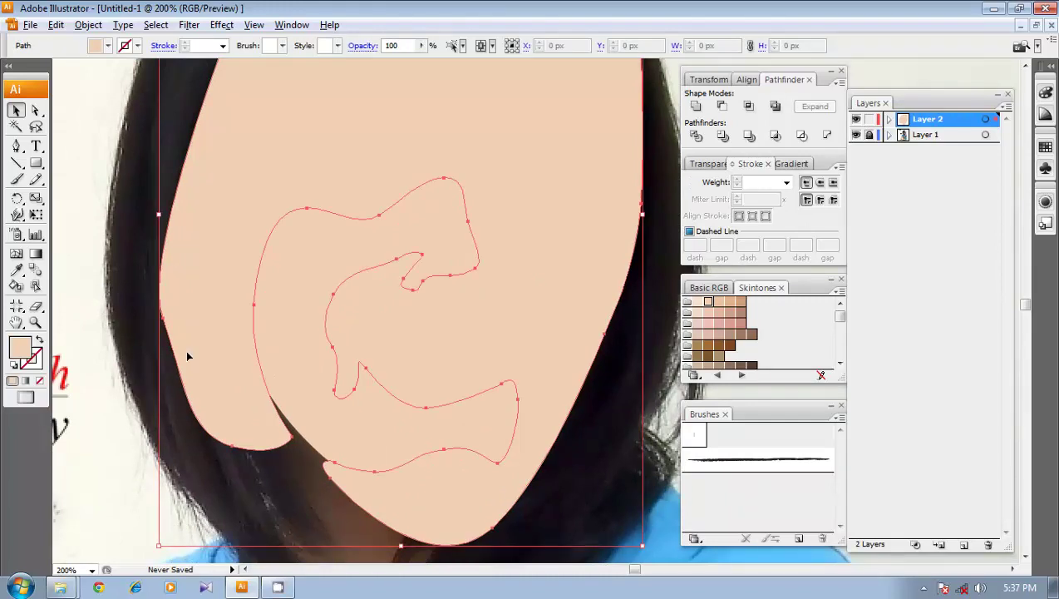
pyautogui.click(344, 429)
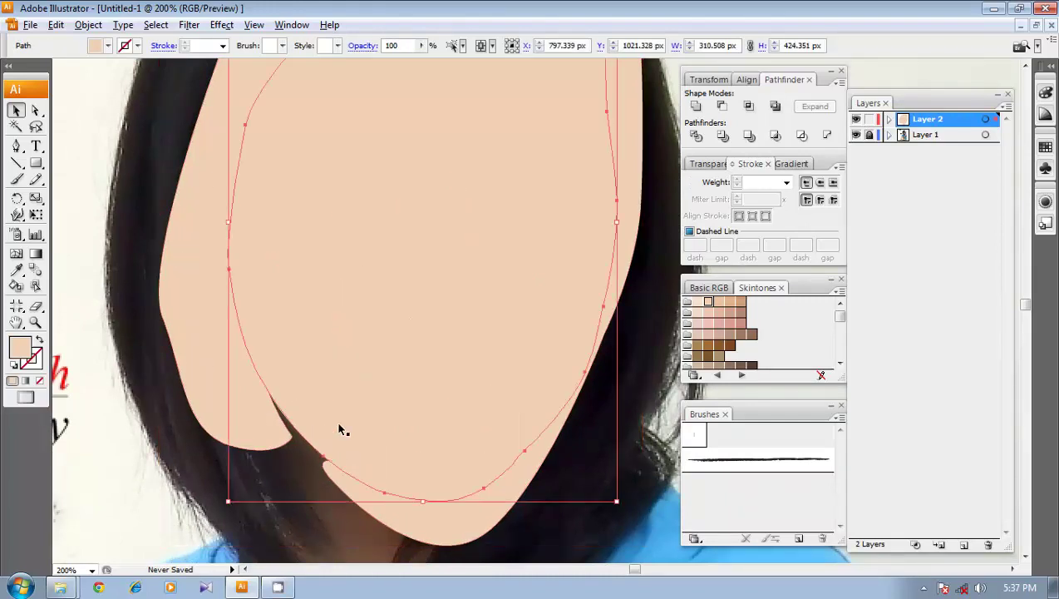
pyautogui.click(303, 464)
pyautogui.click(322, 414)
pyautogui.click(300, 453)
pyautogui.click(309, 417)
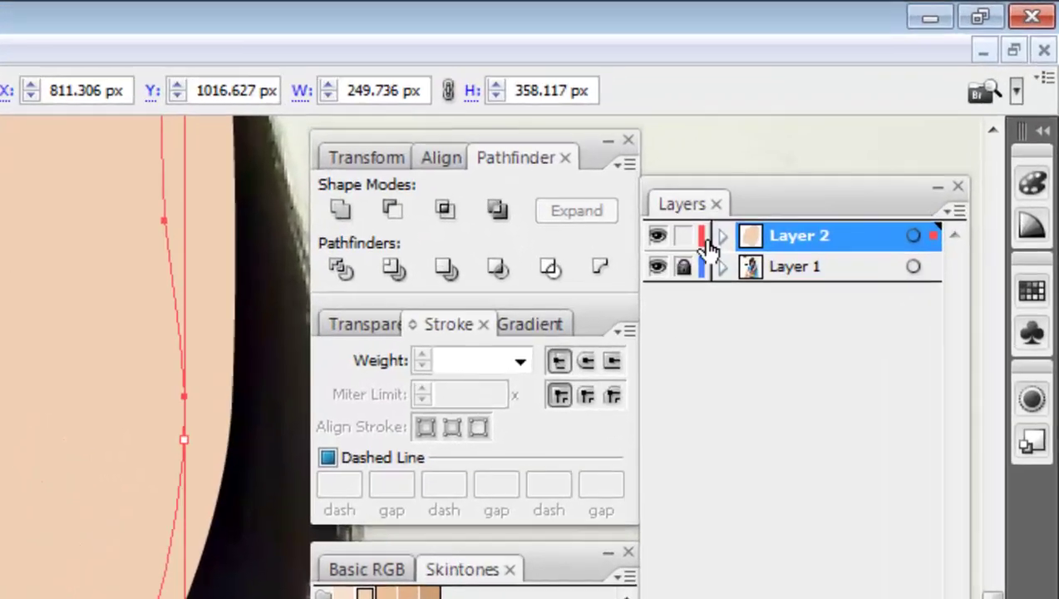
# - Expand the contents of Layer 2, copy the selected face base shape and paste the copy in front
pyautogui.click(888, 118)
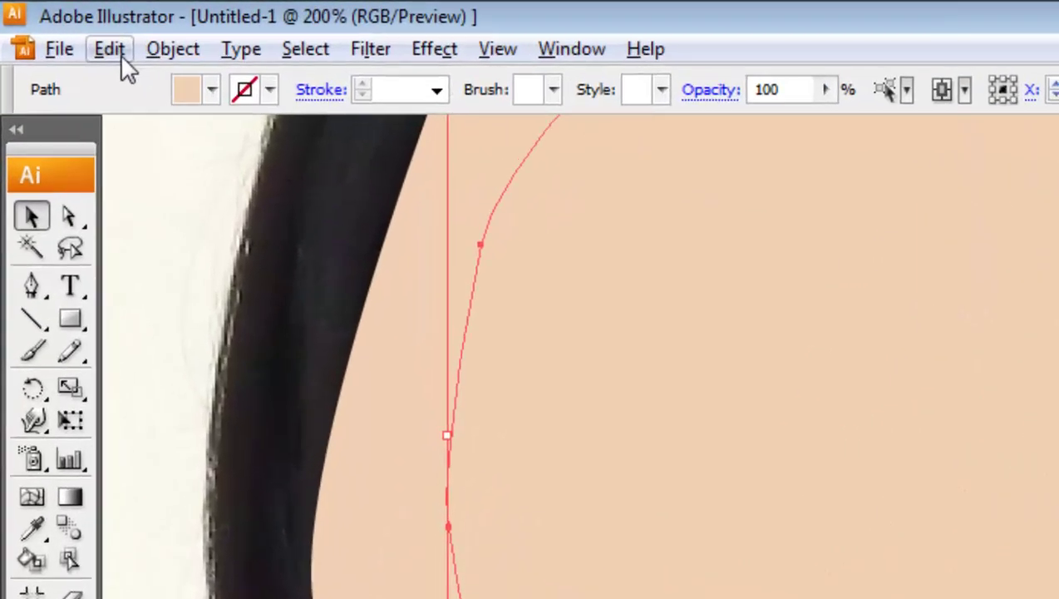
pyautogui.click(116, 51)
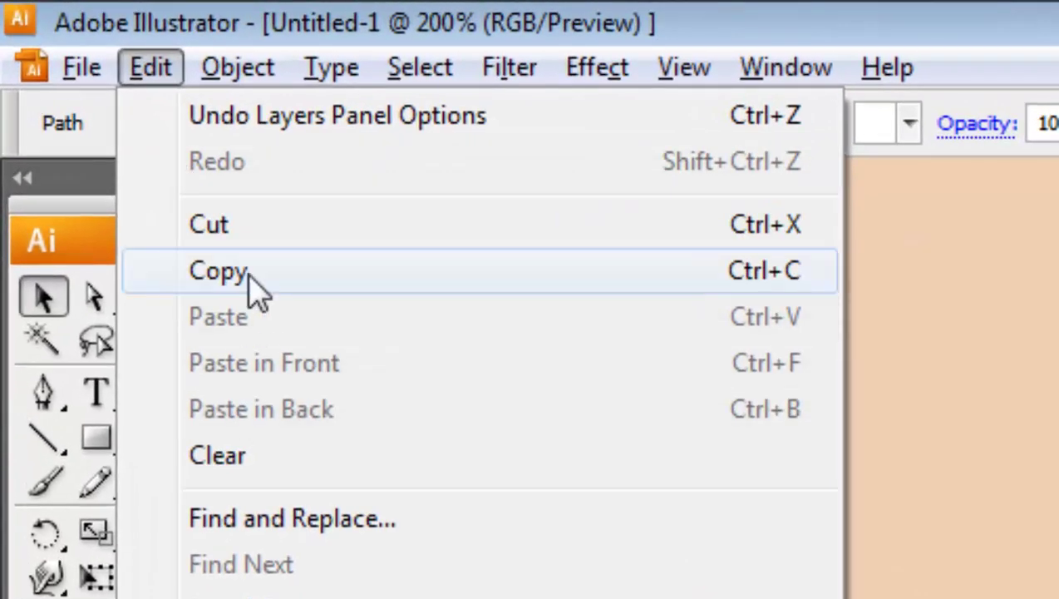
pyautogui.click(181, 201)
pyautogui.click(148, 68)
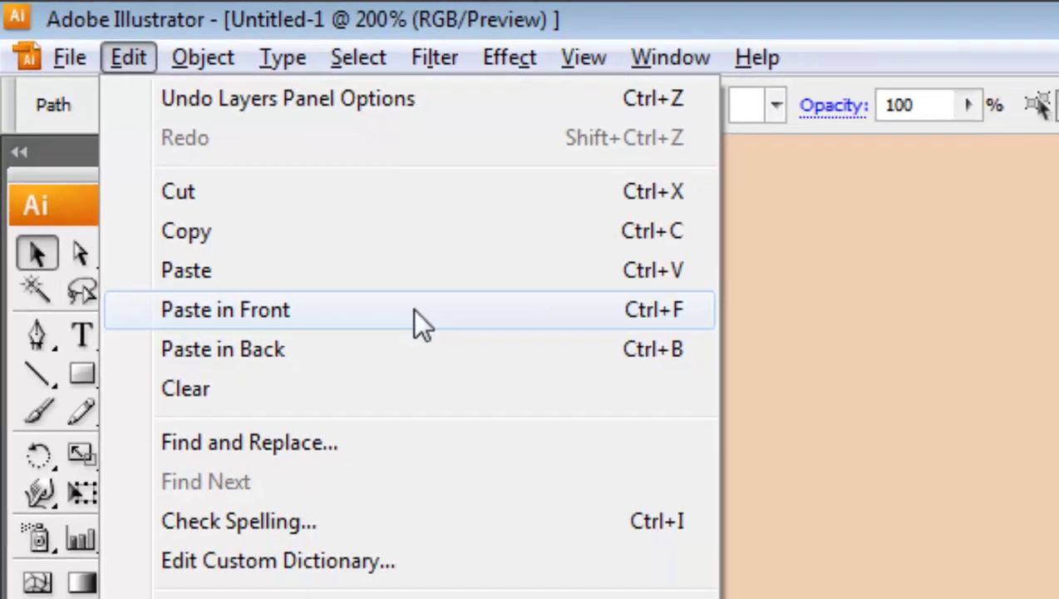
pyautogui.click(491, 378)
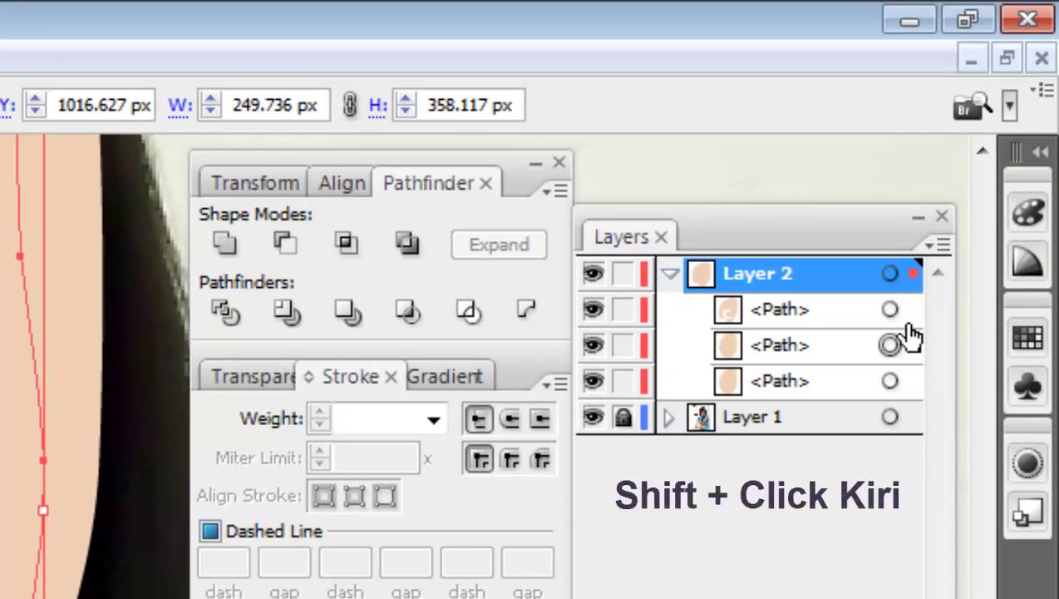
# - Select the face copy together with the contour shape, intersect them with Pathfinder and expand the result
pyautogui.keyDown('shift'); pyautogui.click(911, 337); pyautogui.keyUp('shift')
pyautogui.keyDown('shift'); pyautogui.click(911, 312); pyautogui.keyUp('shift')
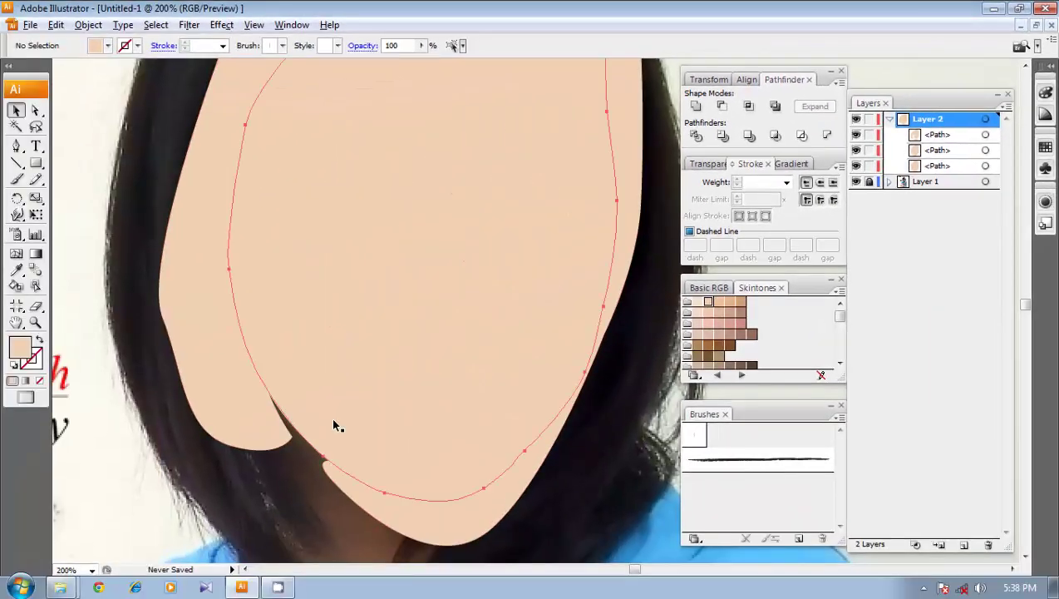
pyautogui.click(331, 416)
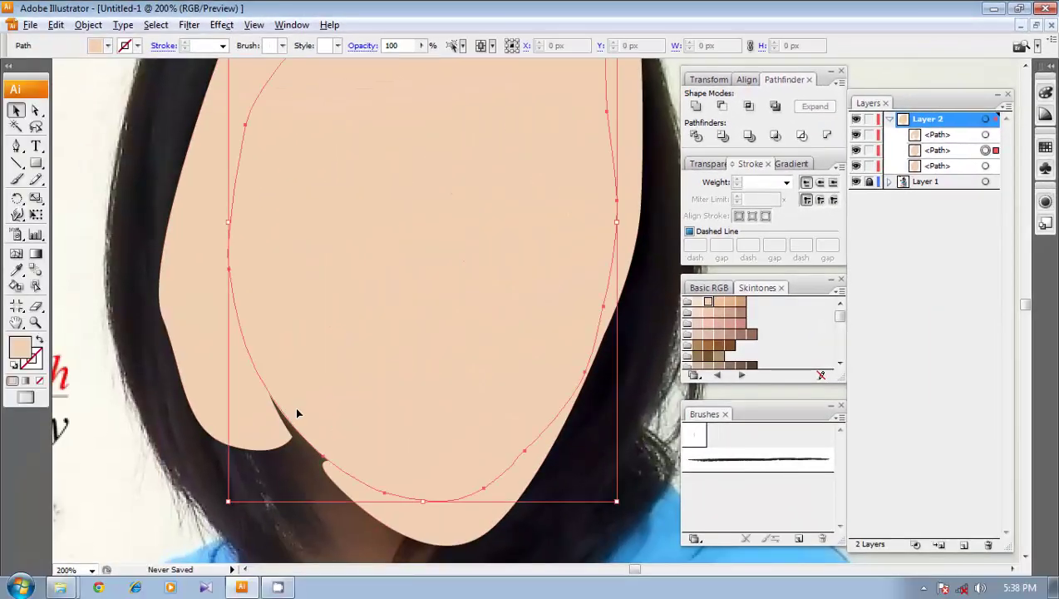
pyautogui.keyDown('shift'); pyautogui.click(210, 329); pyautogui.keyUp('shift')
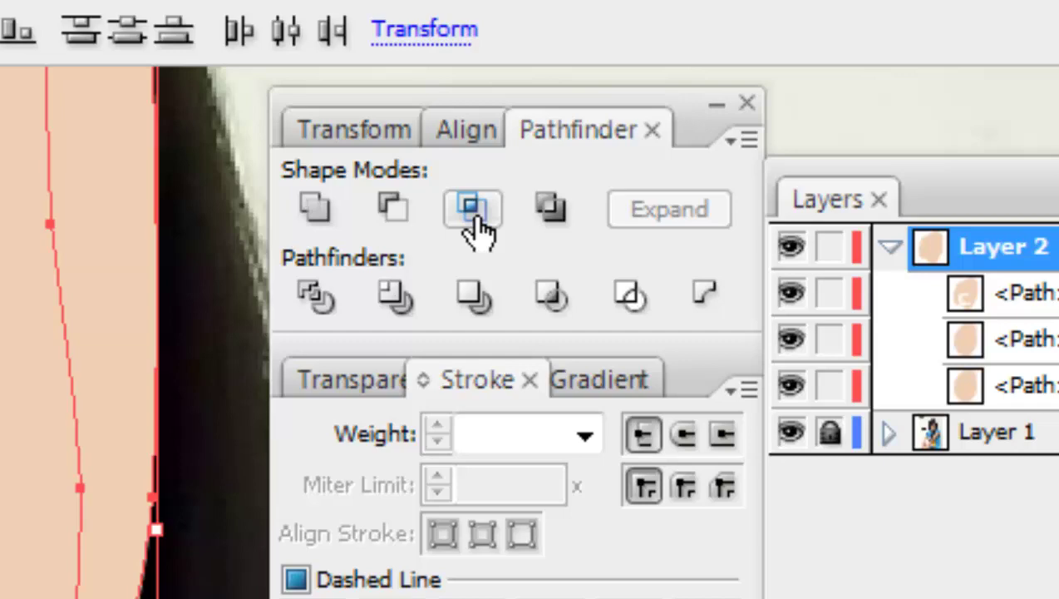
pyautogui.click(476, 218)
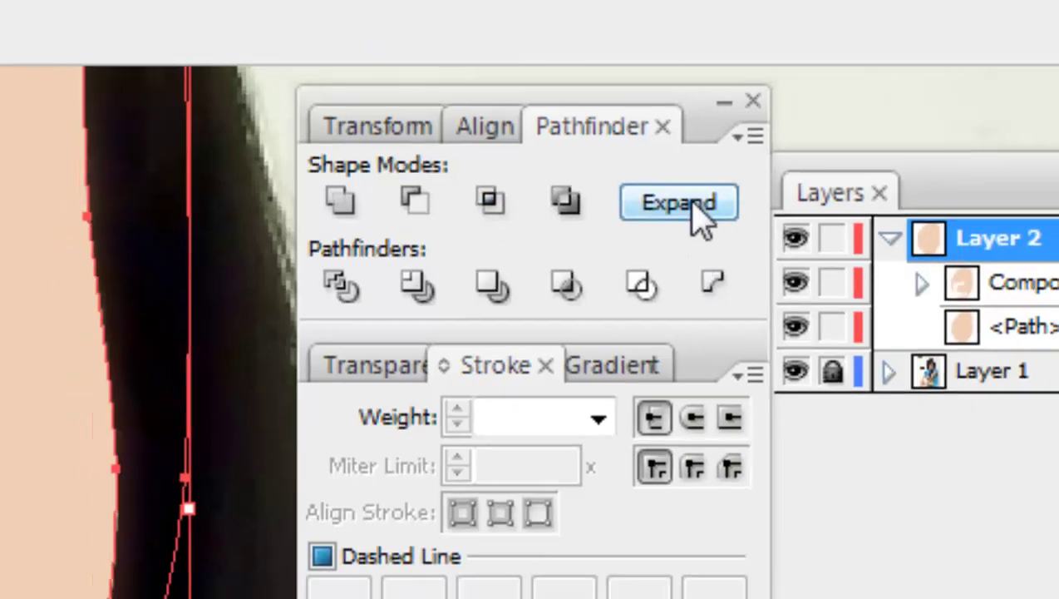
pyautogui.click(690, 211)
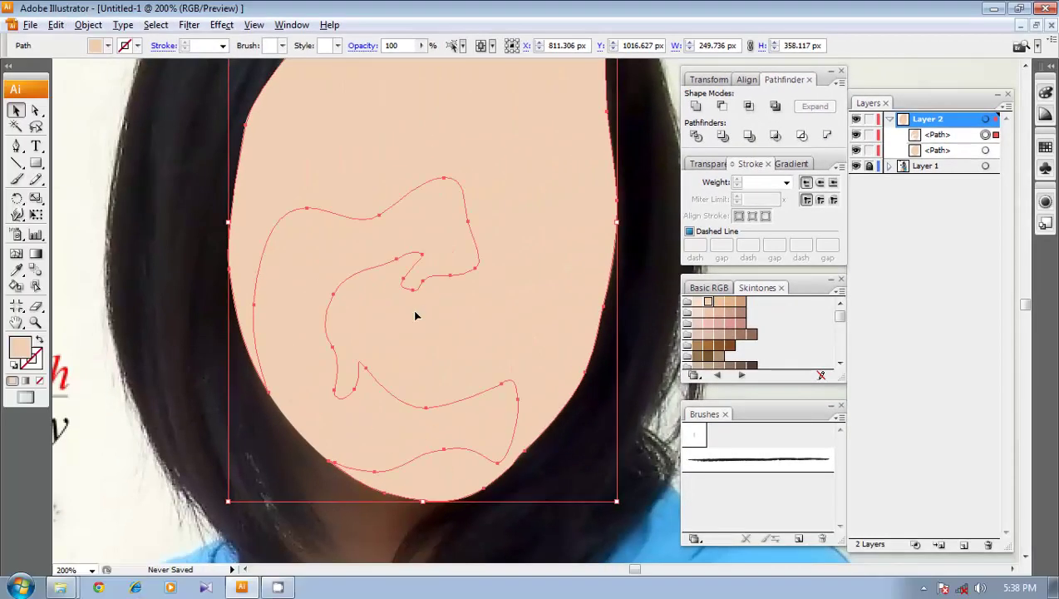
# - Hide and show the trimmed contour shape in Layer 2 to compare it with the face base
pyautogui.moveTo(429, 254); pyautogui.dragTo(407, 351)
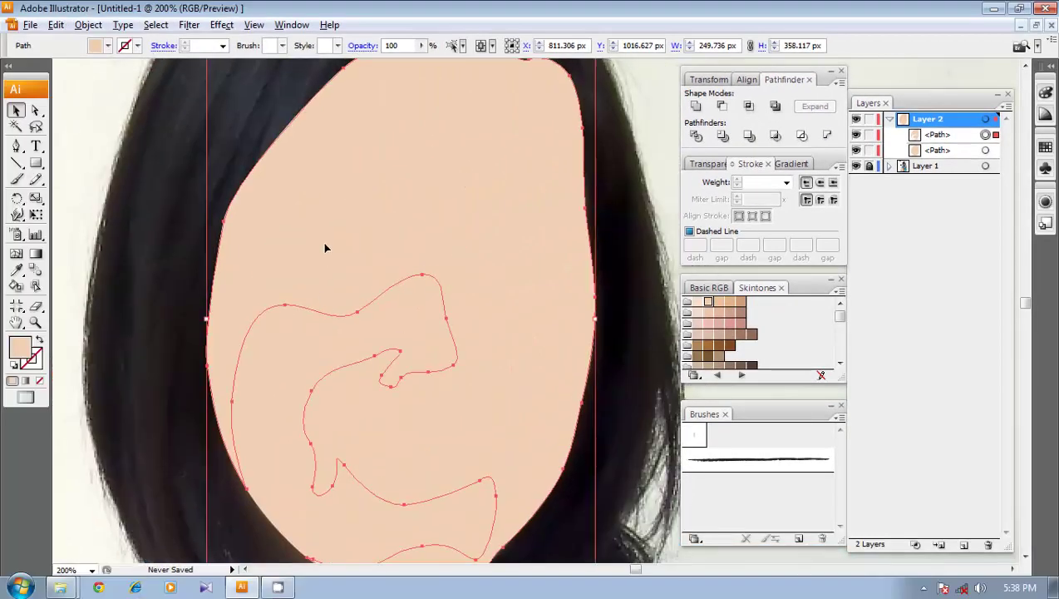
pyautogui.click(857, 135)
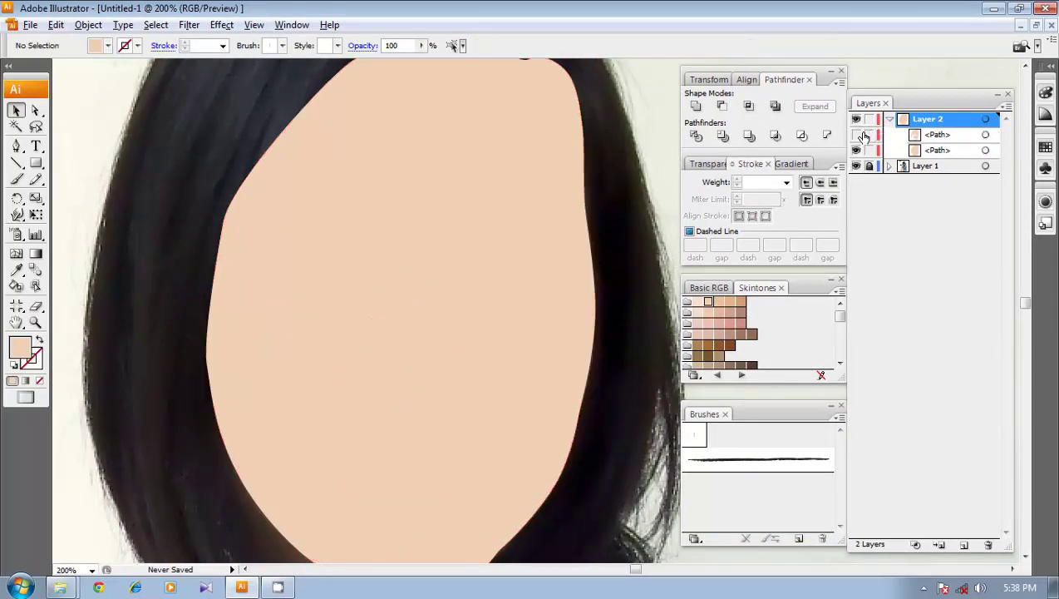
pyautogui.click(857, 136)
pyautogui.click(857, 138)
pyautogui.moveTo(490, 318); pyautogui.dragTo(522, 281)
# - Select the trimmed contour shape, fill it with a light peach swatch from the Skintones library and deselect it
pyautogui.click(306, 248)
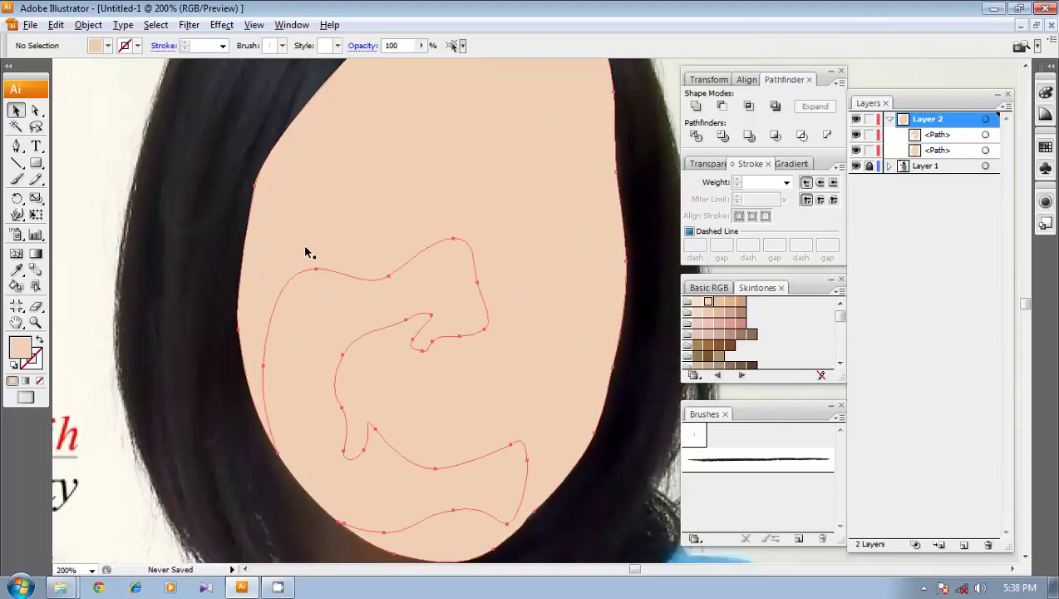
pyautogui.moveTo(470, 304); pyautogui.dragTo(406, 426)
pyautogui.scroll(-5, 409, 288)
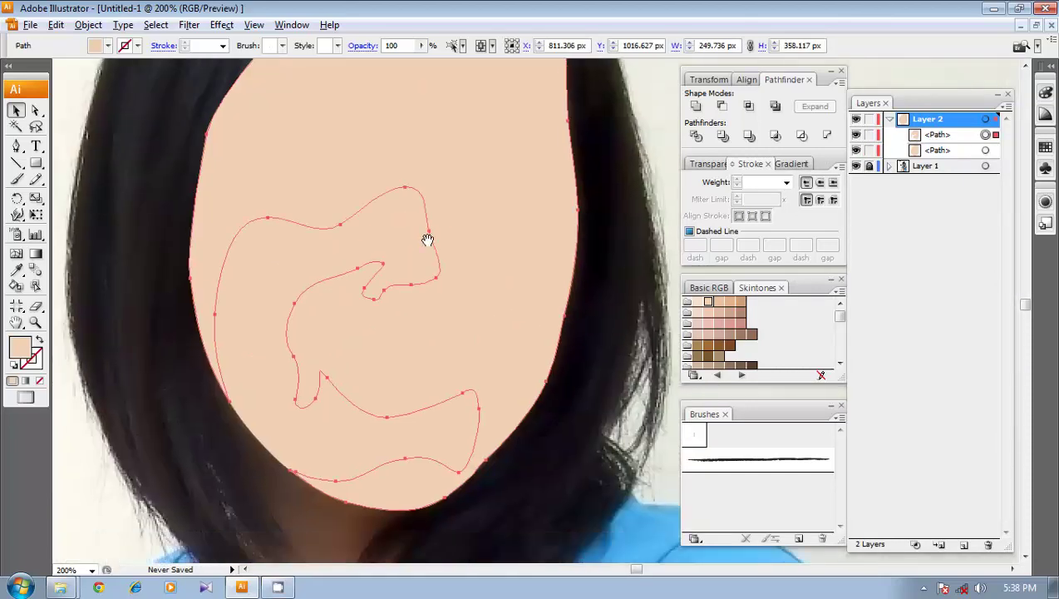
pyautogui.click(717, 302)
pyautogui.click(710, 303)
pyautogui.moveTo(495, 316); pyautogui.dragTo(476, 378)
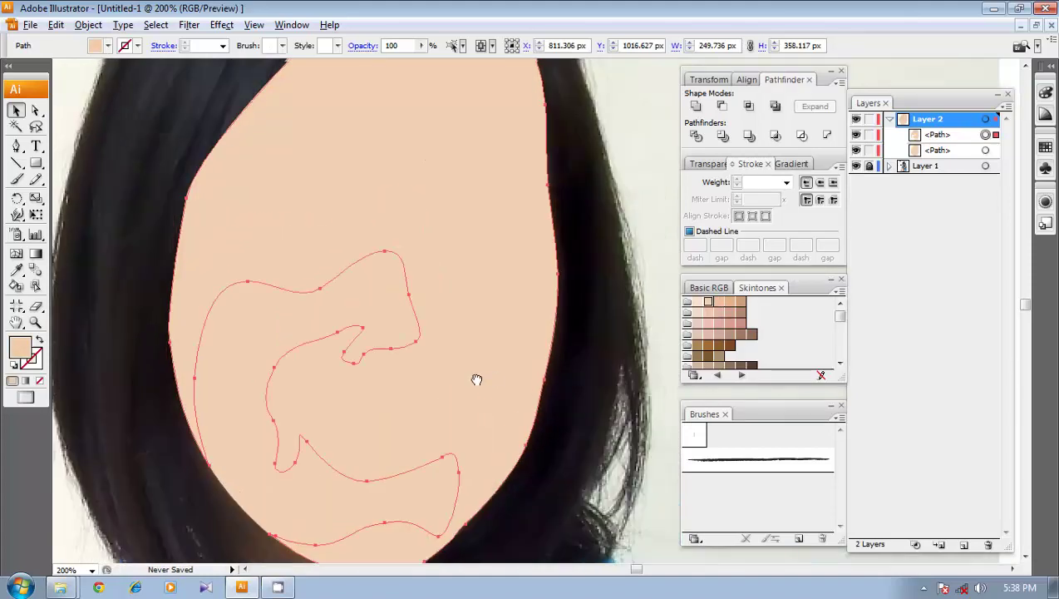
pyautogui.click(591, 336)
# - Show Layer 2 as outlines and start a Pen contour at the jaw edge, running along the cheek, under the hair-side eye and up the nose bridge
pyautogui.moveTo(484, 414); pyautogui.dragTo(436, 390)
pyautogui.hotkey('ctrl', 'y')
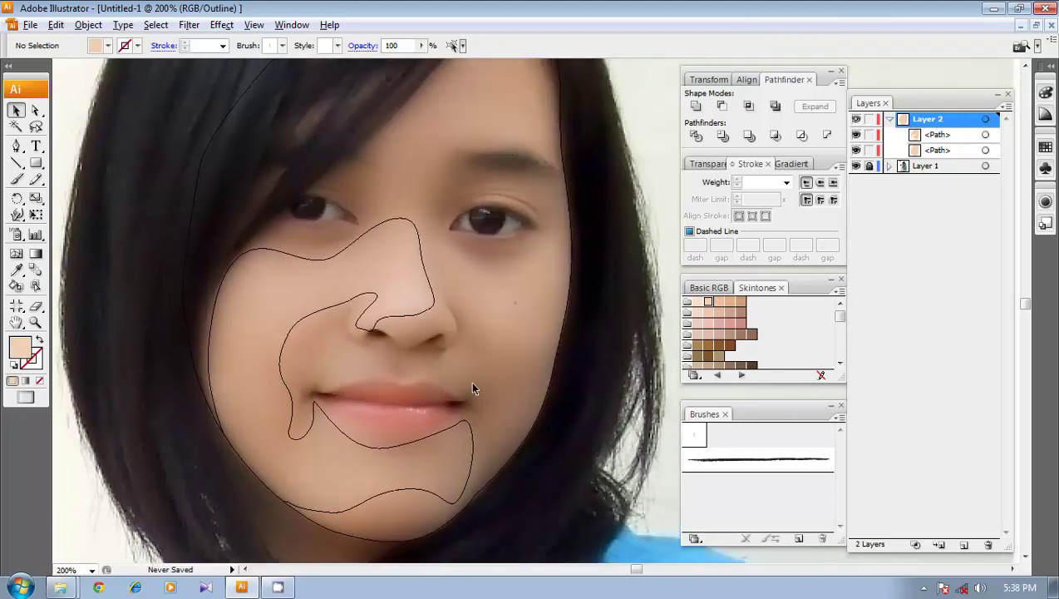
pyautogui.press('p')
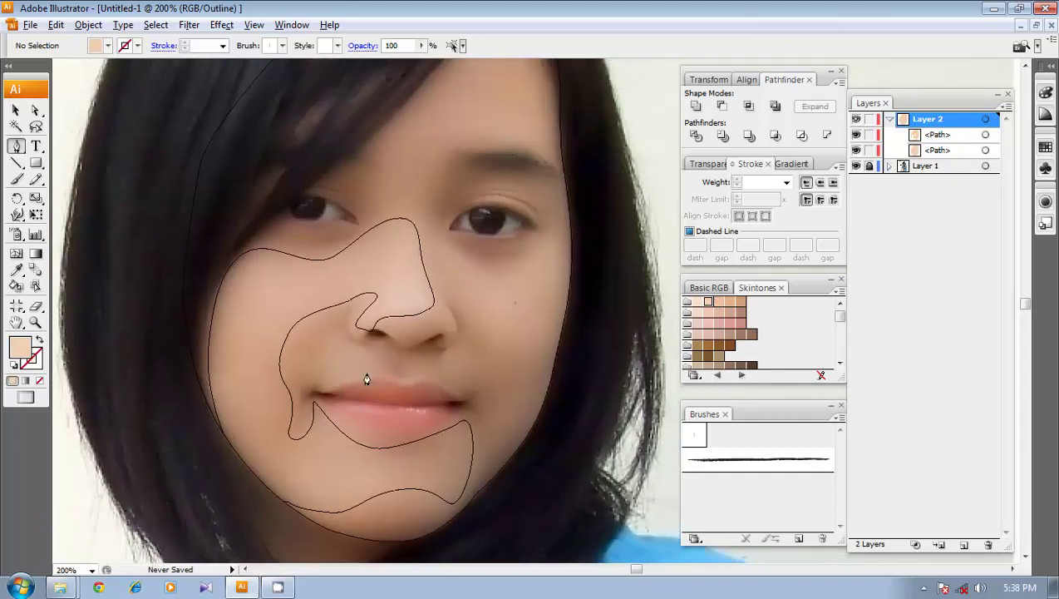
pyautogui.click(224, 453)
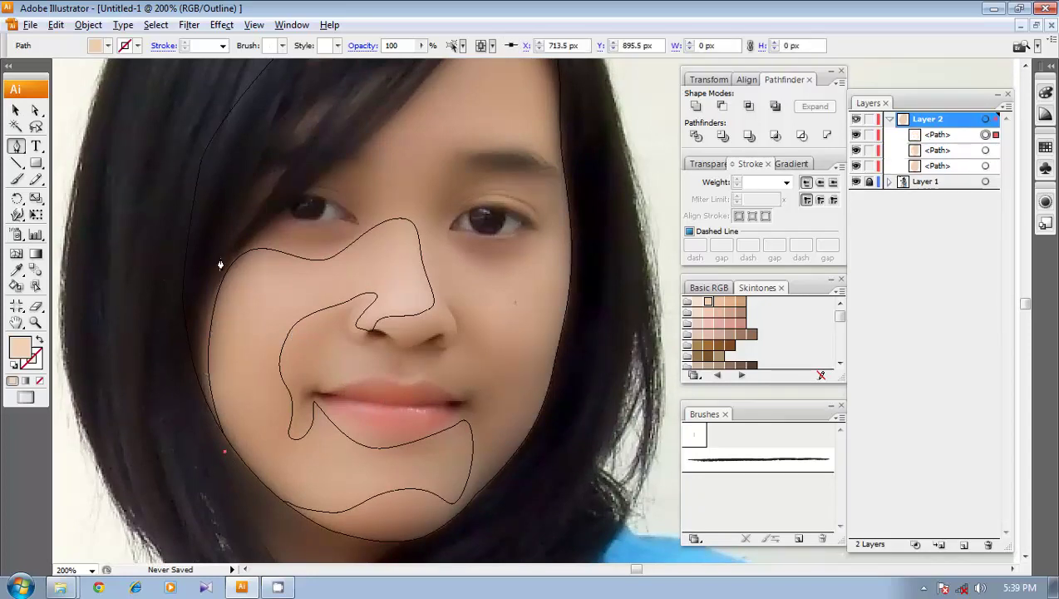
pyautogui.moveTo(237, 251); pyautogui.dragTo(304, 195)
pyautogui.click(294, 241)
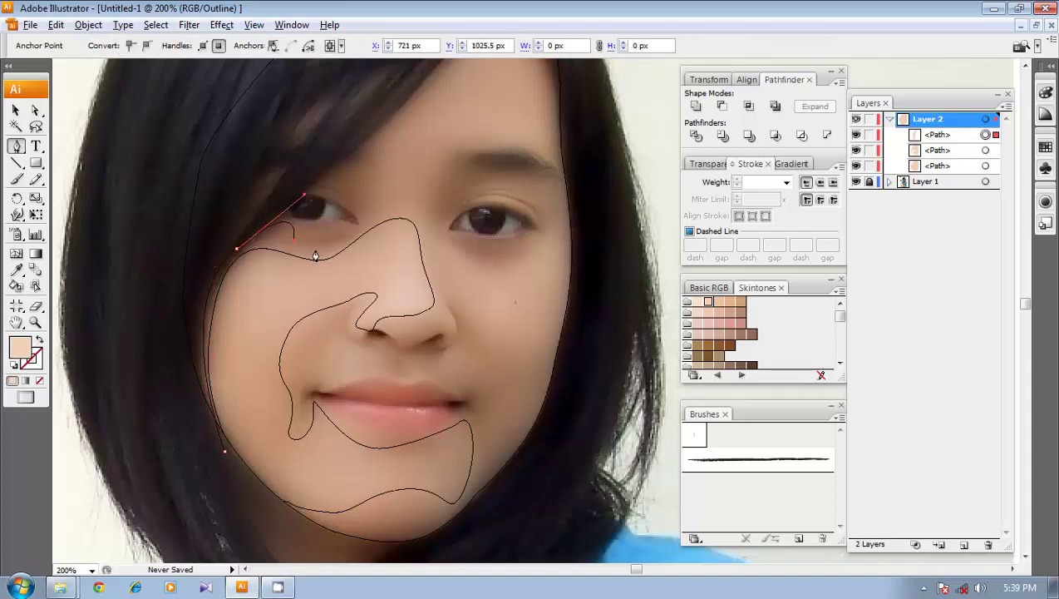
pyautogui.moveTo(304, 195); pyautogui.dragTo(349, 239)
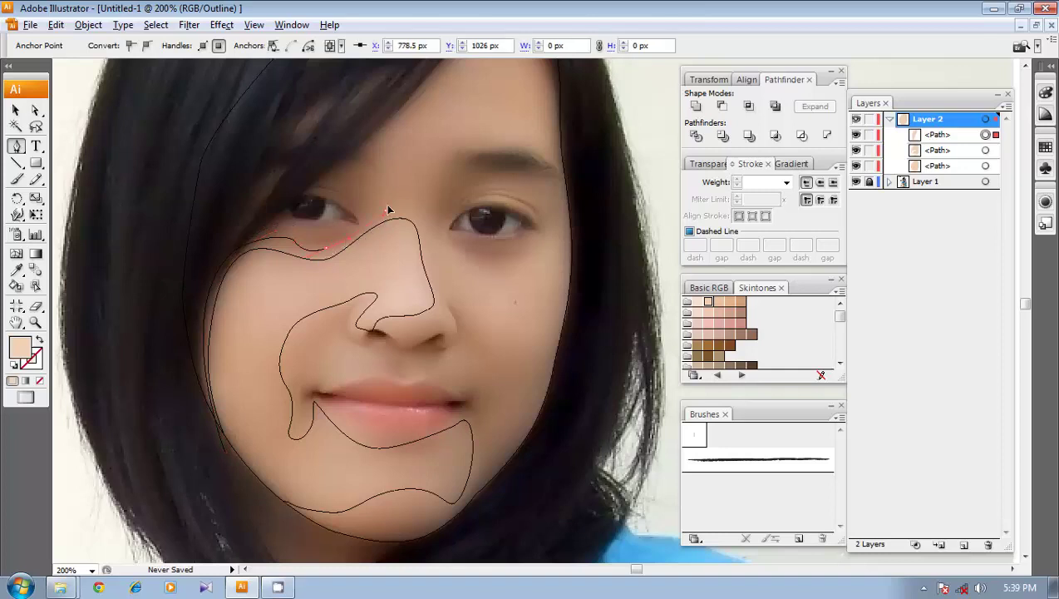
pyautogui.moveTo(389, 208); pyautogui.dragTo(391, 198)
pyautogui.press('space')
pyautogui.moveTo(391, 197); pyautogui.dragTo(361, 344)
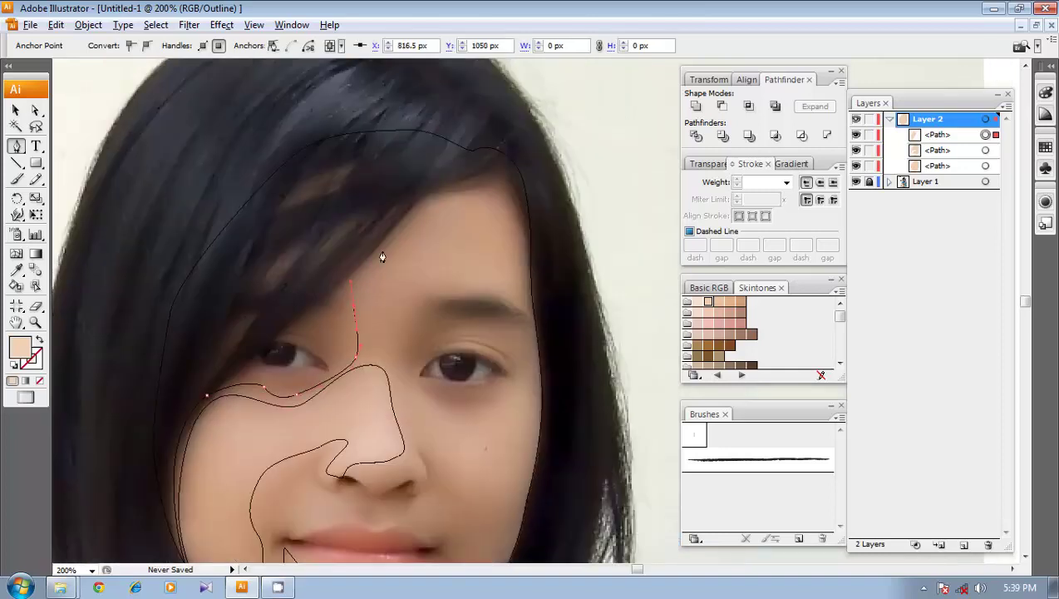
# - Continue the Pen contour along the hairline, across the forehead, over the eyebrow and around beneath the uncovered eye to beyond the face edge
pyautogui.moveTo(408, 224); pyautogui.dragTo(465, 195)
pyautogui.moveTo(520, 230); pyautogui.dragTo(430, 292)
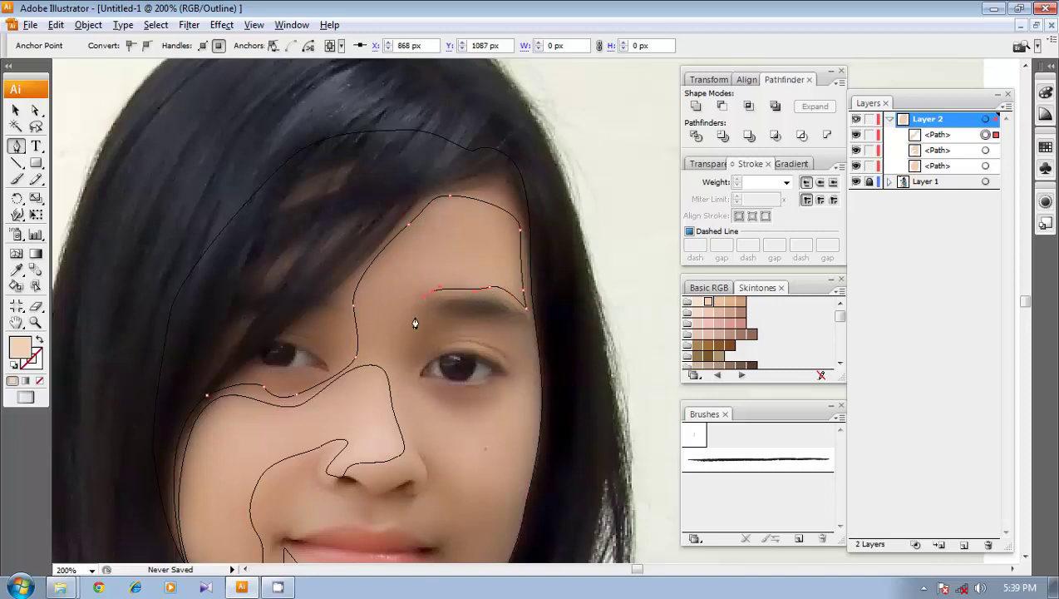
pyautogui.click(400, 353)
pyautogui.click(419, 396)
pyautogui.moveTo(425, 411); pyautogui.dragTo(440, 316)
pyautogui.moveTo(440, 383)
pyautogui.mouseDown()
pyautogui.moveTo(427, 323)
pyautogui.moveTo(434, 375)
pyautogui.mouseUp()
pyautogui.moveTo(448, 282); pyautogui.dragTo(482, 403)
pyautogui.moveTo(516, 279); pyautogui.dragTo(515, 213)
# - Carry the contour through the hair outside the face and close it at its starting point by the jaw
pyautogui.moveTo(480, 96); pyautogui.dragTo(532, 215)
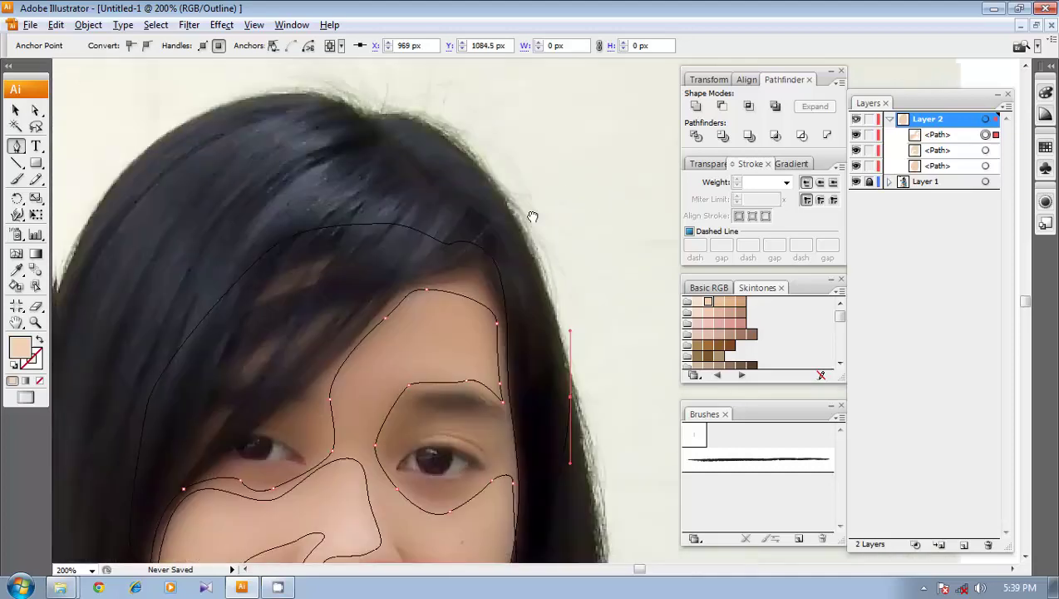
pyautogui.moveTo(449, 175); pyautogui.dragTo(383, 168)
pyautogui.moveTo(235, 197); pyautogui.dragTo(216, 213)
pyautogui.moveTo(163, 286); pyautogui.dragTo(285, 117)
pyautogui.moveTo(199, 312); pyautogui.dragTo(196, 378)
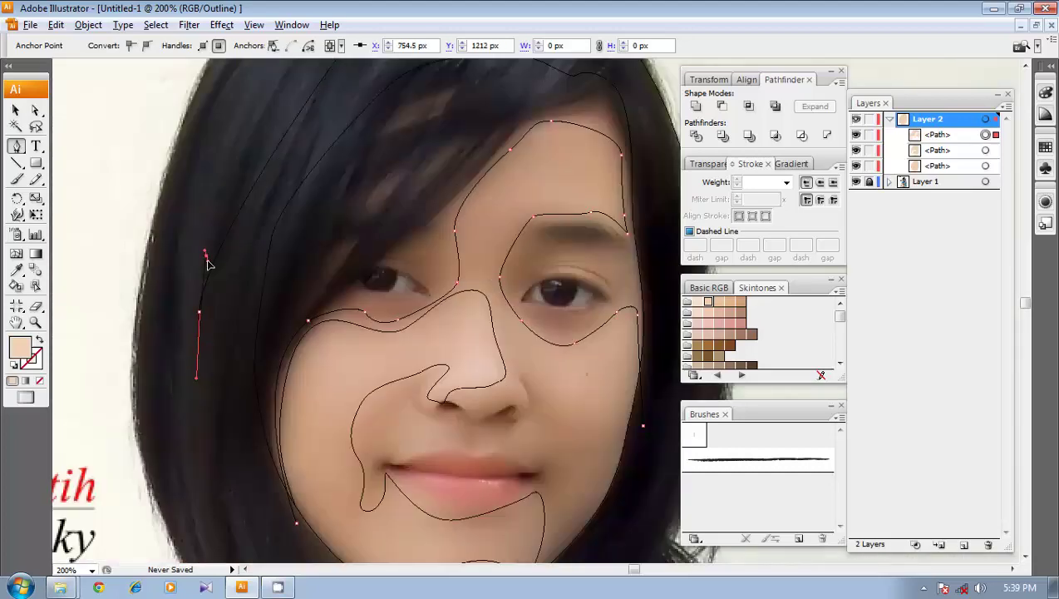
pyautogui.click(265, 521)
pyautogui.click(297, 523)
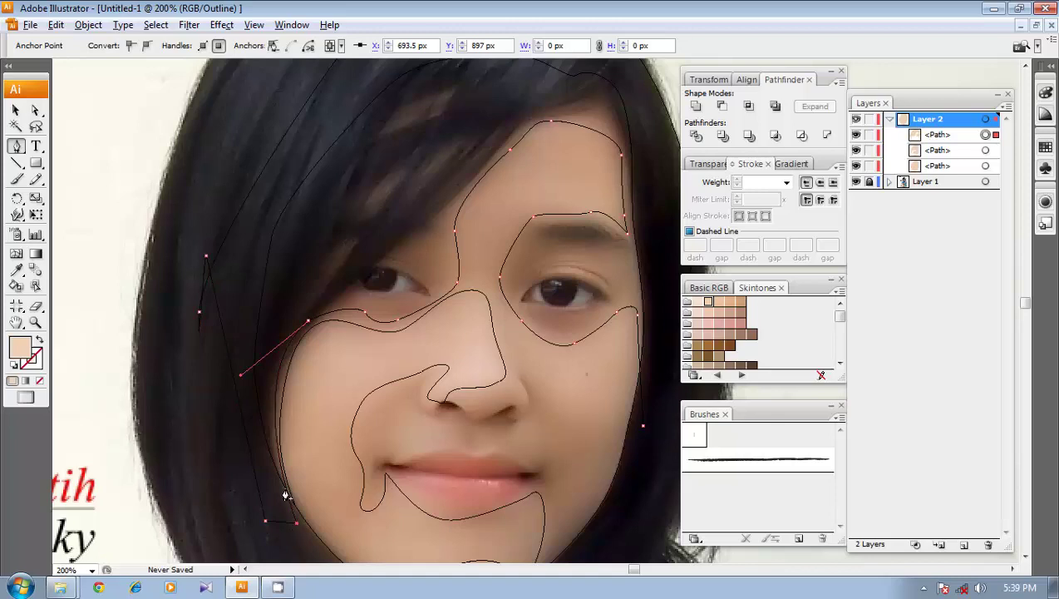
# - Paste a copy of the trimmed shading shape in front, intersect it with the new contour using Pathfinder and expand the result
pyautogui.press('v')
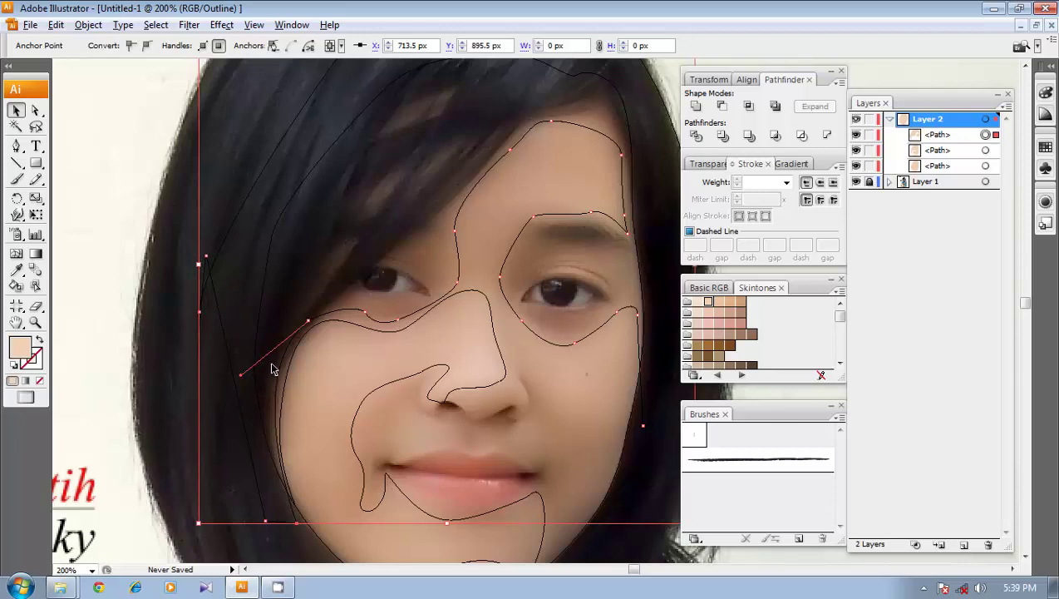
pyautogui.click(986, 150)
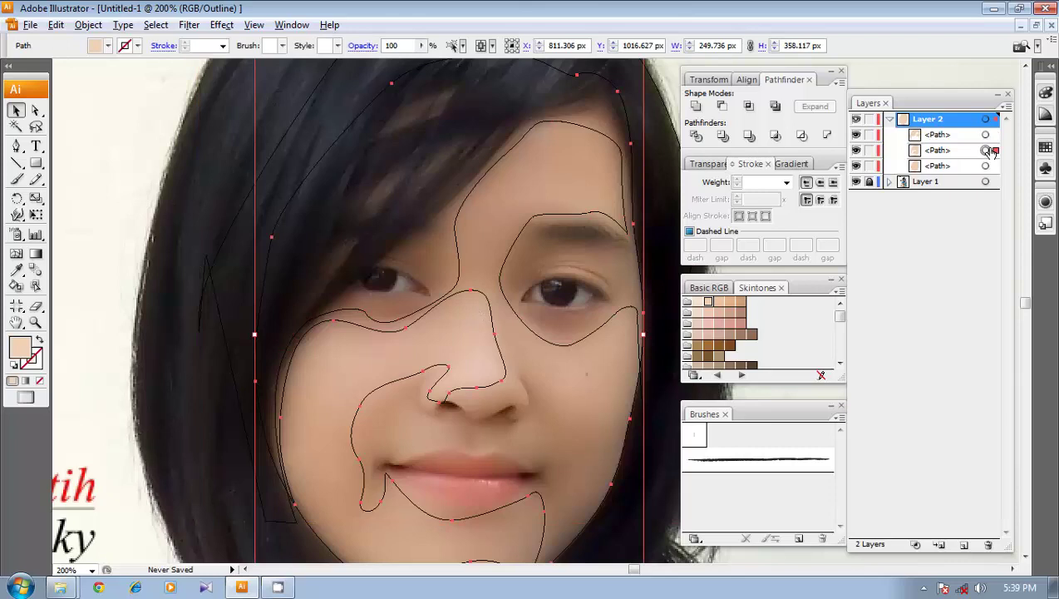
pyautogui.hotkey('ctrl', 'f')
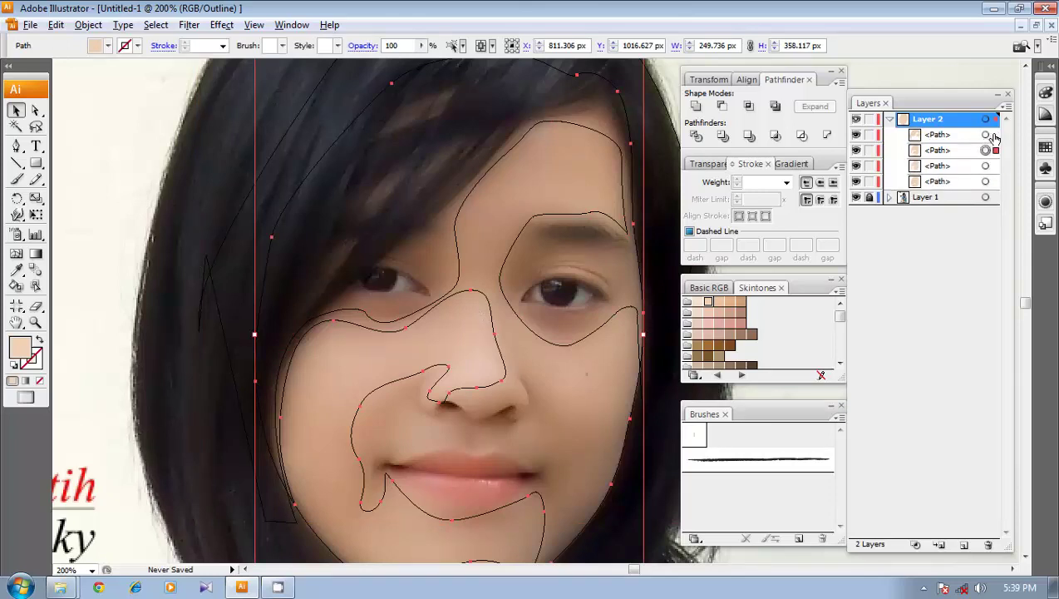
pyautogui.keyDown('shift'); pyautogui.click(995, 137); pyautogui.keyUp('shift')
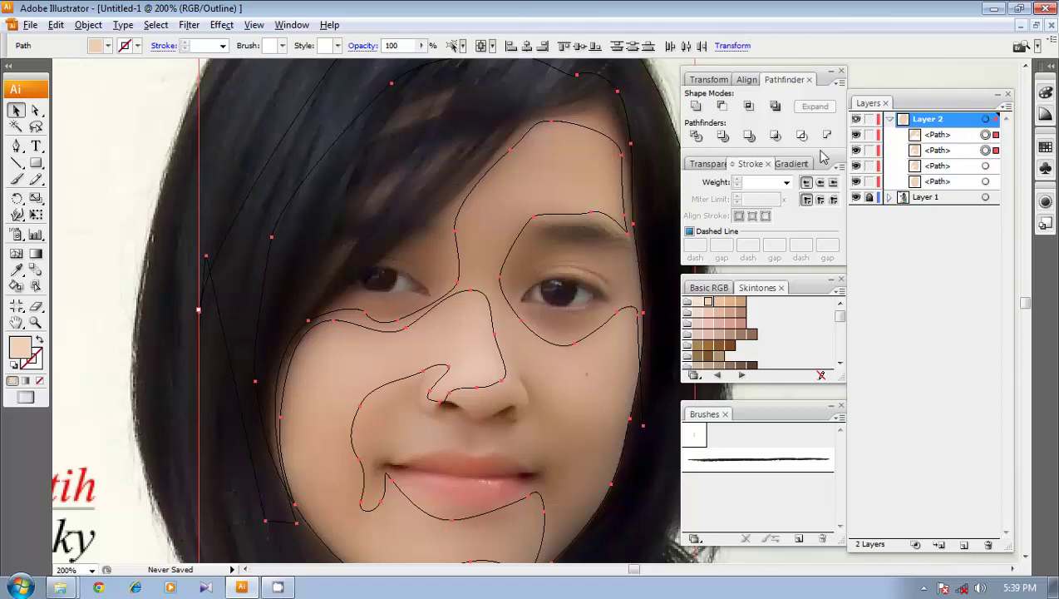
pyautogui.click(752, 106)
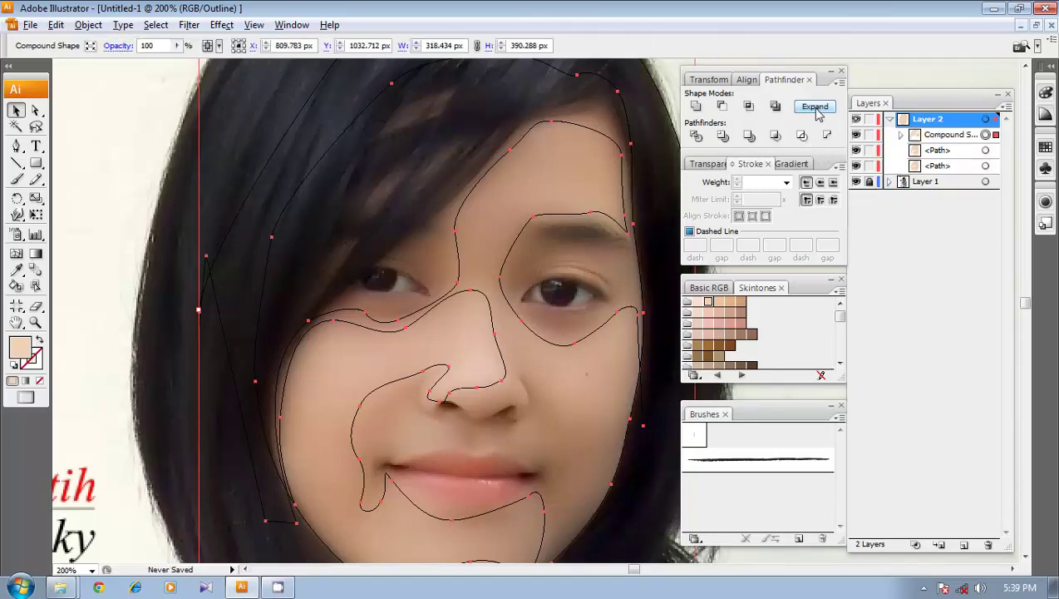
pyautogui.click(815, 109)
# - Smooth the new shape's curves along the hairline, nose bridge, under-eye area and around the uncovered eye with the Smooth tool
pyautogui.moveTo(484, 275); pyautogui.dragTo(419, 306)
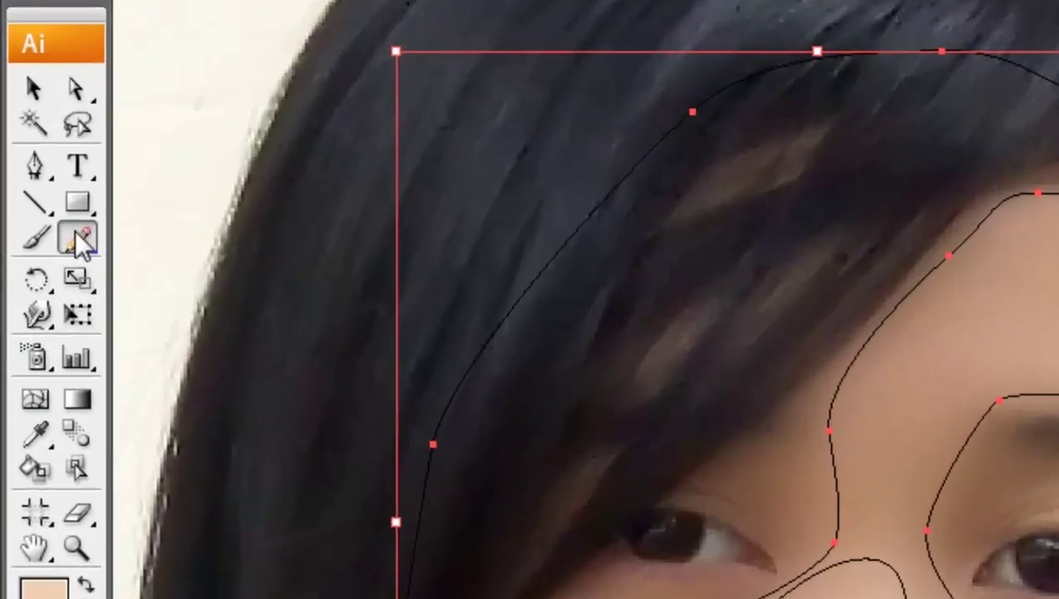
pyautogui.click(36, 180)
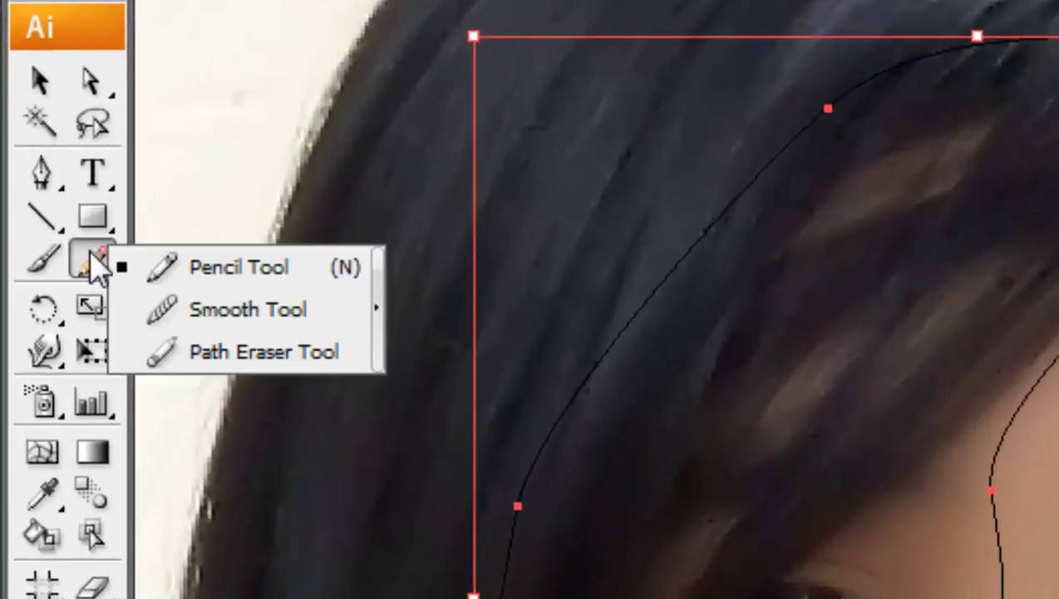
pyautogui.click(235, 322)
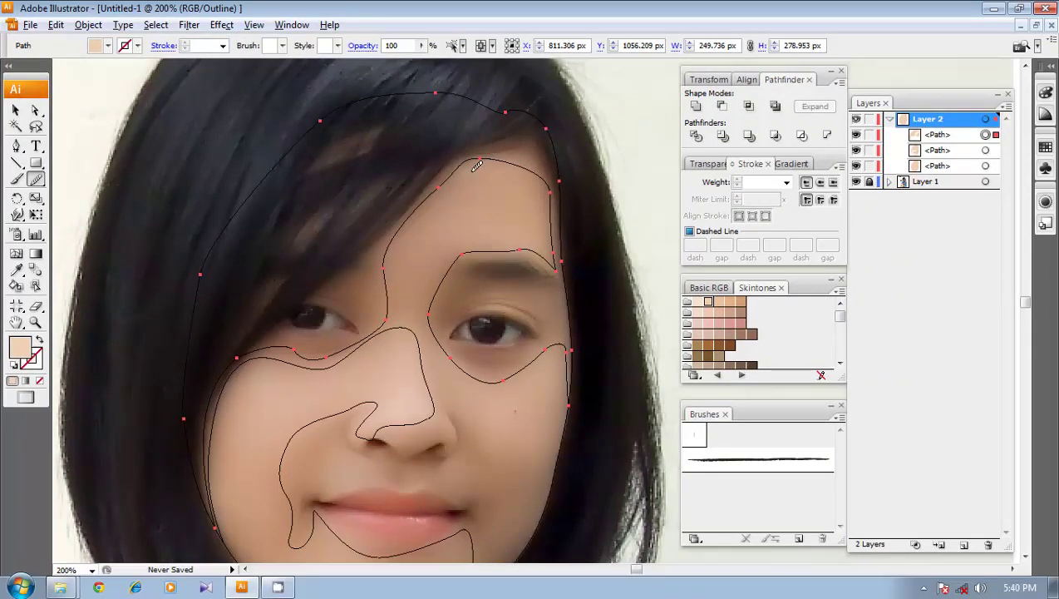
pyautogui.moveTo(467, 165); pyautogui.dragTo(437, 202)
pyautogui.moveTo(393, 238); pyautogui.dragTo(388, 274)
pyautogui.moveTo(301, 348)
pyautogui.mouseDown()
pyautogui.moveTo(260, 344)
pyautogui.moveTo(225, 364)
pyautogui.mouseUp()
pyautogui.moveTo(466, 254); pyautogui.dragTo(434, 299)
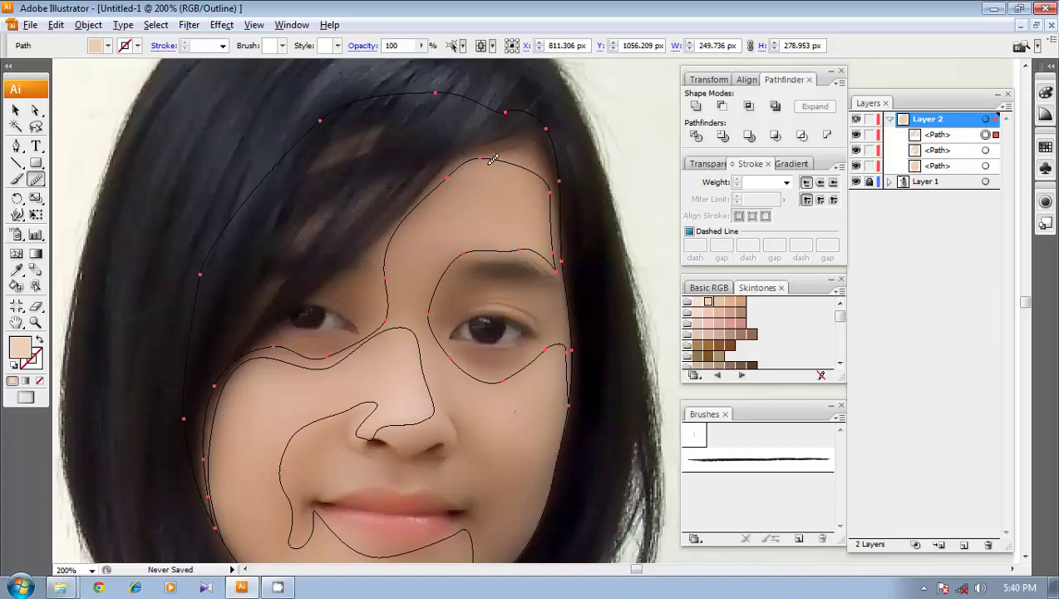
pyautogui.moveTo(490, 164); pyautogui.dragTo(450, 176)
pyautogui.moveTo(437, 319); pyautogui.dragTo(446, 343)
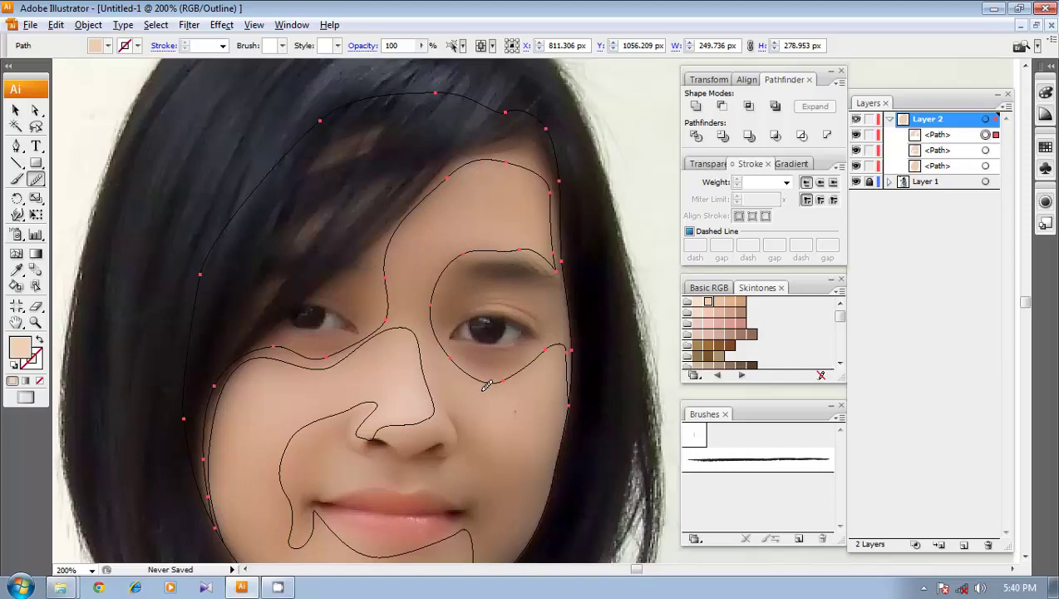
pyautogui.moveTo(436, 396); pyautogui.dragTo(427, 281)
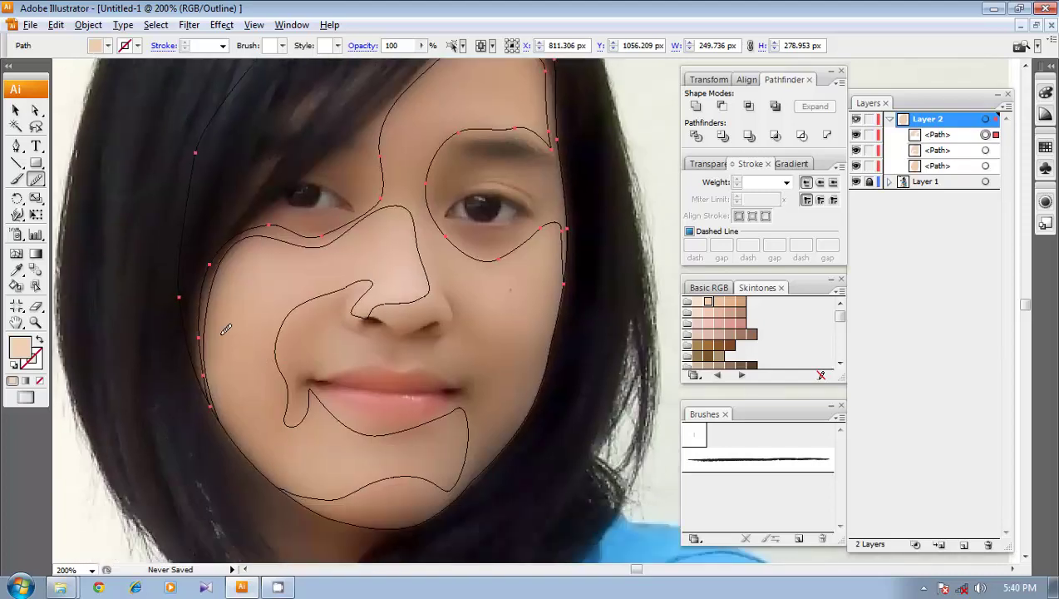
pyautogui.moveTo(345, 225); pyautogui.dragTo(335, 356)
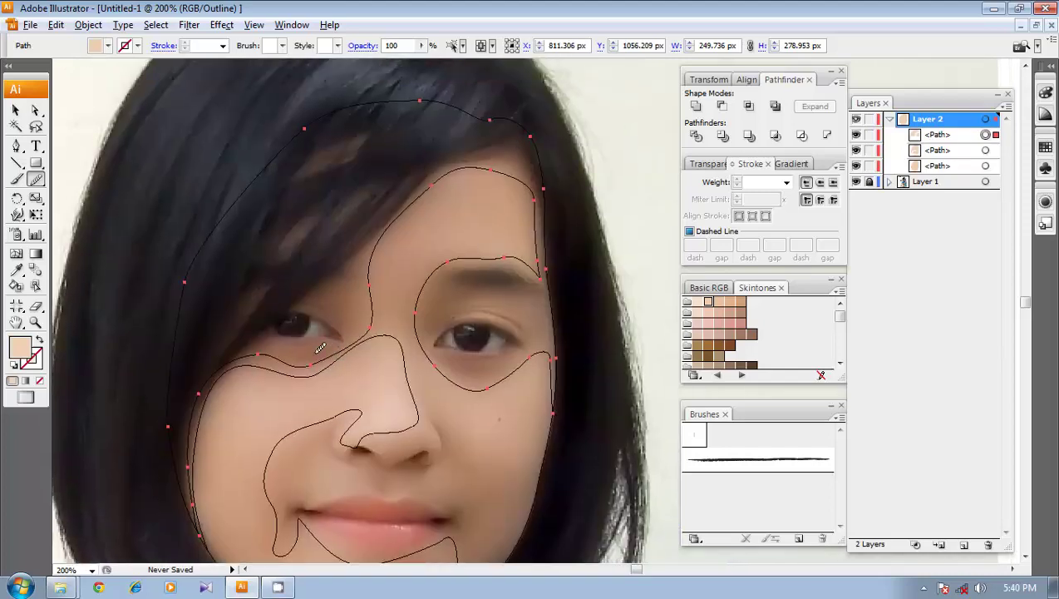
pyautogui.moveTo(371, 285); pyautogui.dragTo(369, 262)
# - Try to adjust the shape's hairline curve with the Direct Selection tool and undo the move
pyautogui.press('a')
pyautogui.click(385, 260)
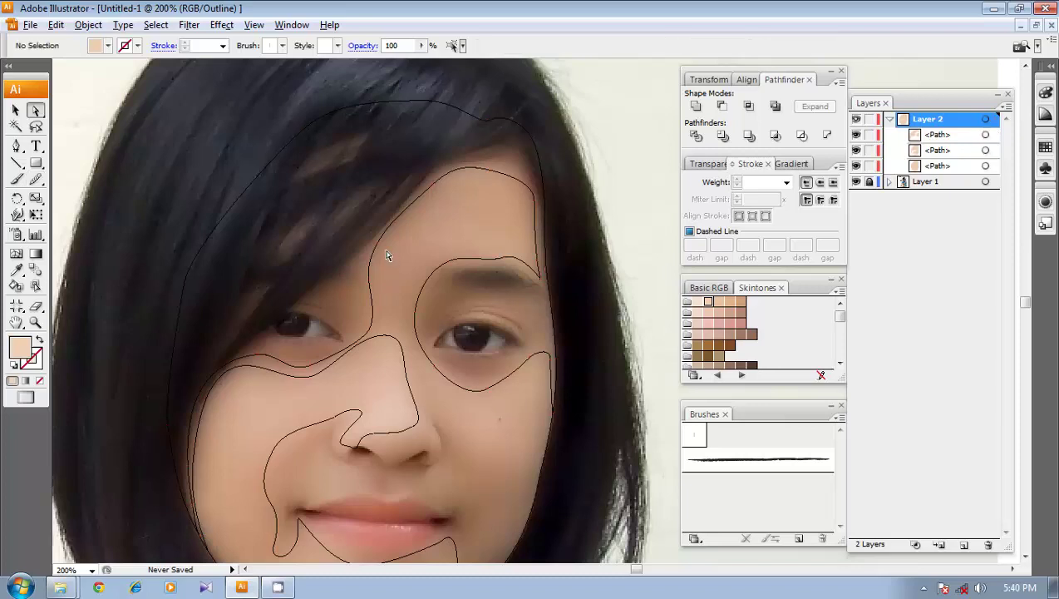
pyautogui.click(374, 242)
pyautogui.click(377, 243)
pyautogui.moveTo(376, 244); pyautogui.dragTo(374, 242)
pyautogui.hotkey('ctrl', 'z')
pyautogui.moveTo(437, 224); pyautogui.dragTo(415, 239)
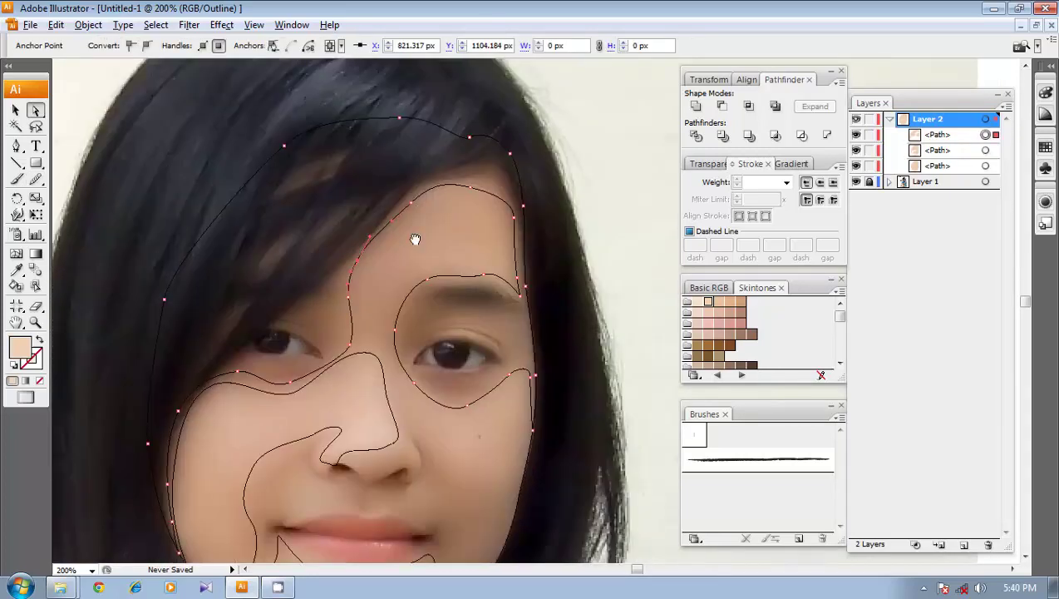
# - Deselect the shape, check Layer 2 in colour preview and return the layer to outlines
pyautogui.press('p')
pyautogui.keyDown('ctrl'); pyautogui.click(424, 260); pyautogui.keyUp('ctrl')
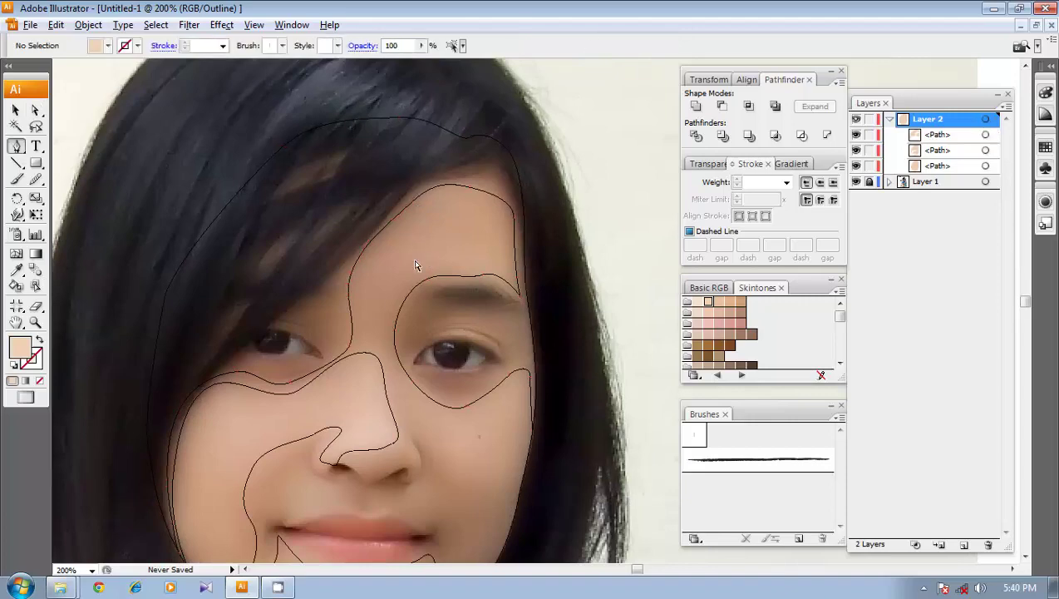
pyautogui.moveTo(371, 308); pyautogui.dragTo(406, 228)
pyautogui.keyDown('ctrl'); pyautogui.click(856, 120); pyautogui.keyUp('ctrl')
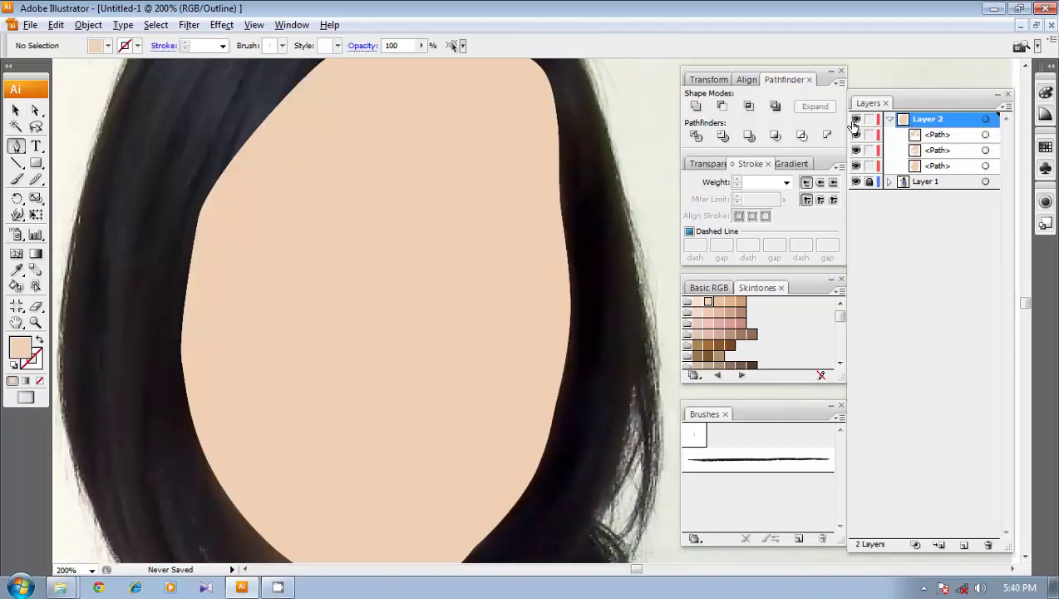
pyautogui.keyDown('ctrl'); pyautogui.click(855, 120); pyautogui.keyUp('ctrl')
# - Trace another Pen contour just inside the previous one, from the jaw edge under the hair-side eye and along the hairline to the eyebrow's outer end
pyautogui.moveTo(491, 331); pyautogui.dragTo(478, 384)
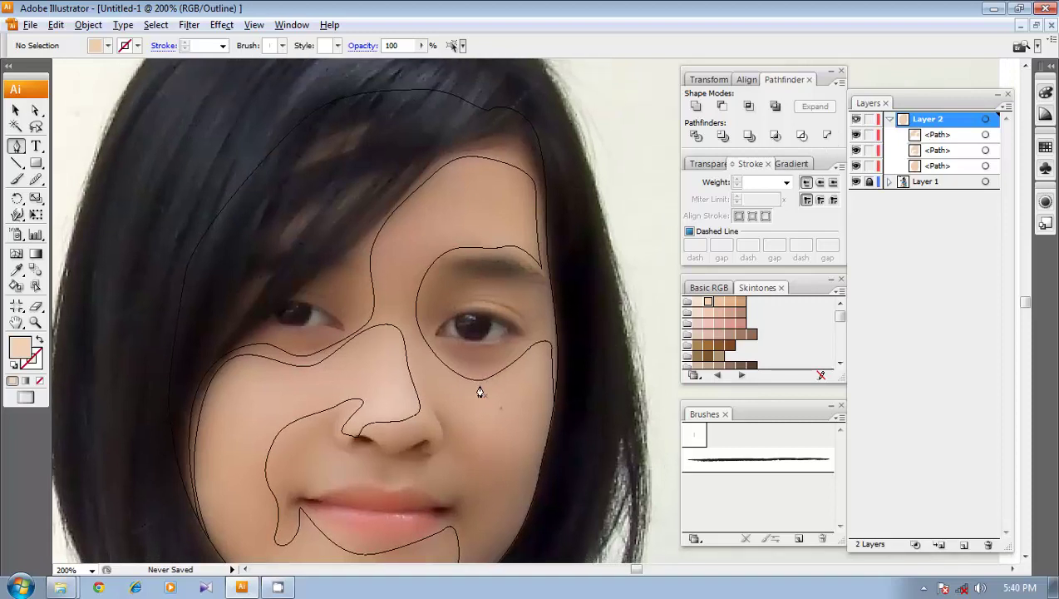
pyautogui.moveTo(331, 416); pyautogui.dragTo(360, 370)
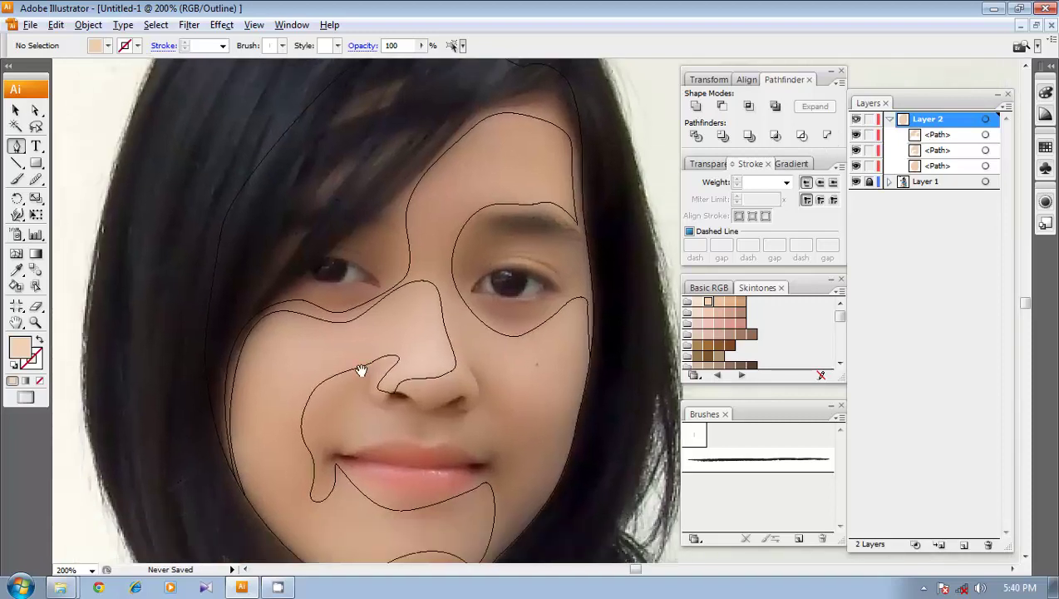
pyautogui.click(226, 490)
pyautogui.moveTo(233, 330); pyautogui.dragTo(394, 213)
pyautogui.moveTo(399, 196); pyautogui.dragTo(339, 305)
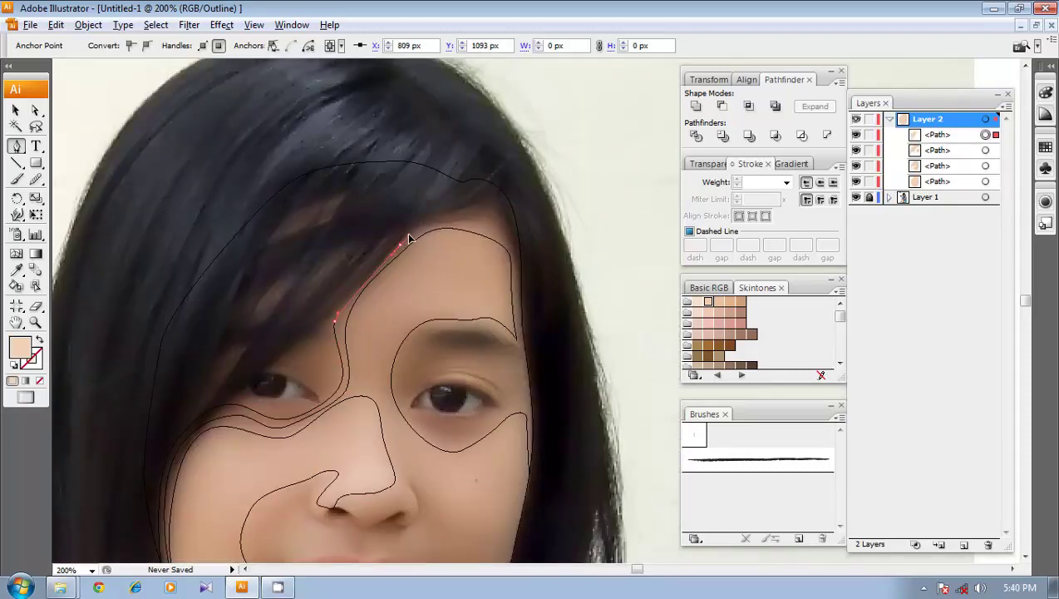
pyautogui.moveTo(456, 218); pyautogui.dragTo(511, 251)
pyautogui.moveTo(518, 308); pyautogui.dragTo(417, 338)
pyautogui.click(521, 352)
# - Continue the inner contour around the uncovered eye's socket, looping over the upper eyelid and out to the cheek edge, undoing the stray path
pyautogui.moveTo(403, 393); pyautogui.dragTo(471, 443)
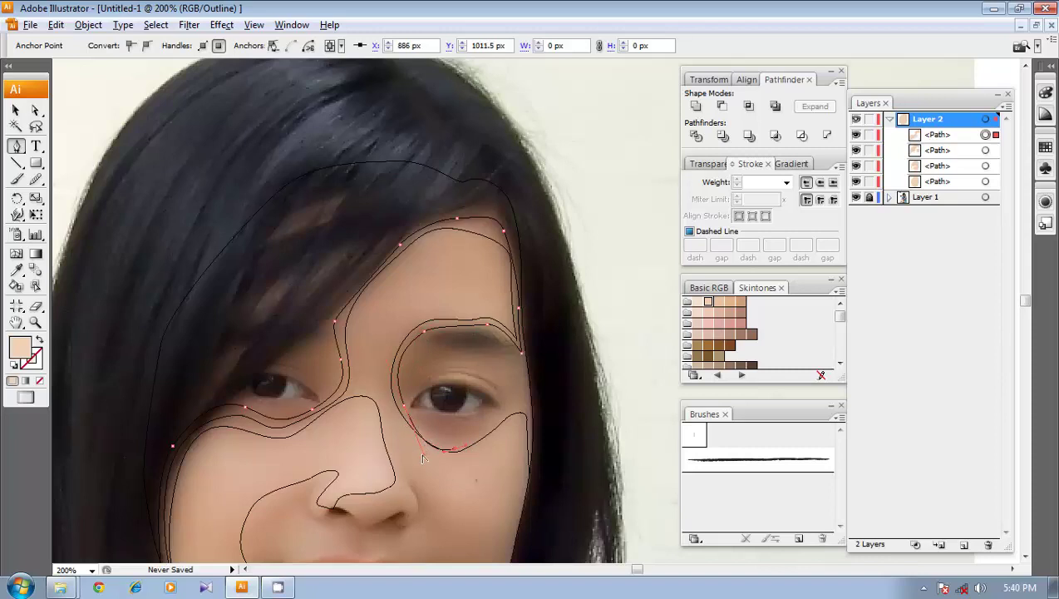
pyautogui.moveTo(423, 456); pyautogui.dragTo(425, 453)
pyautogui.moveTo(492, 425); pyautogui.dragTo(499, 417)
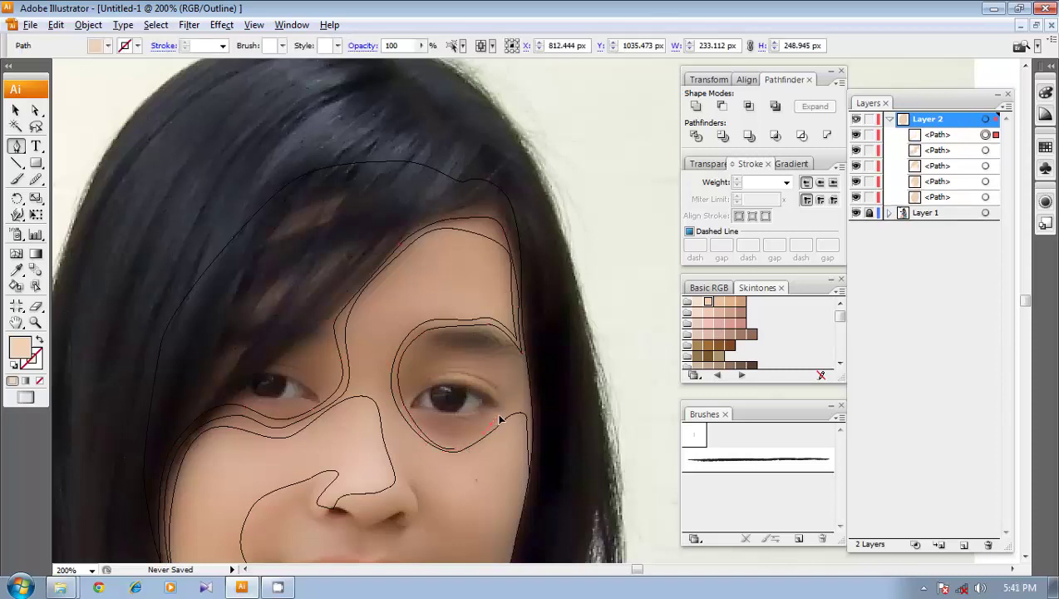
pyautogui.hotkey('ctrl', 'z')
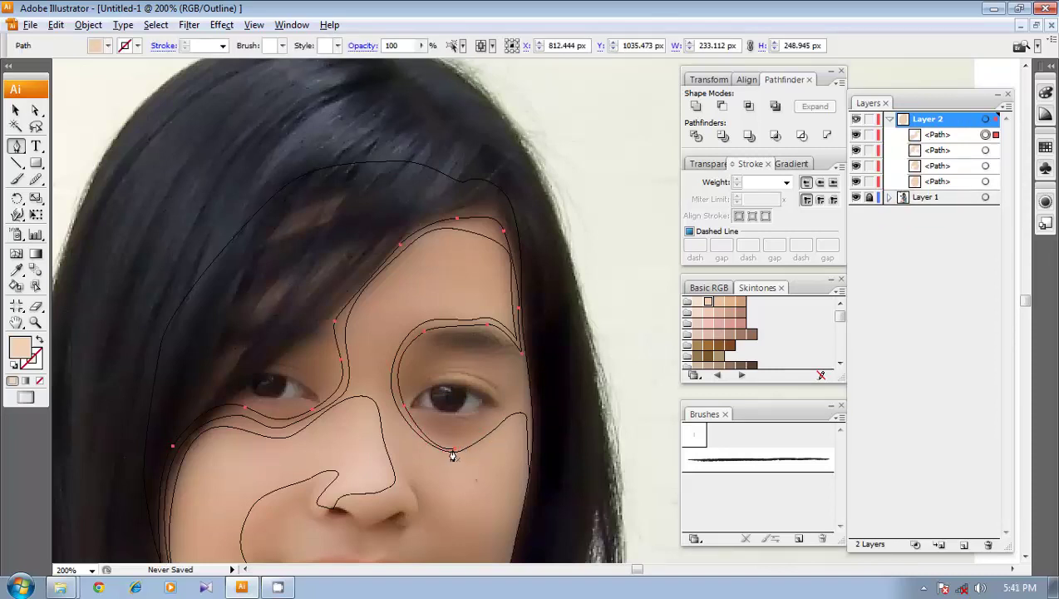
pyautogui.click(456, 455)
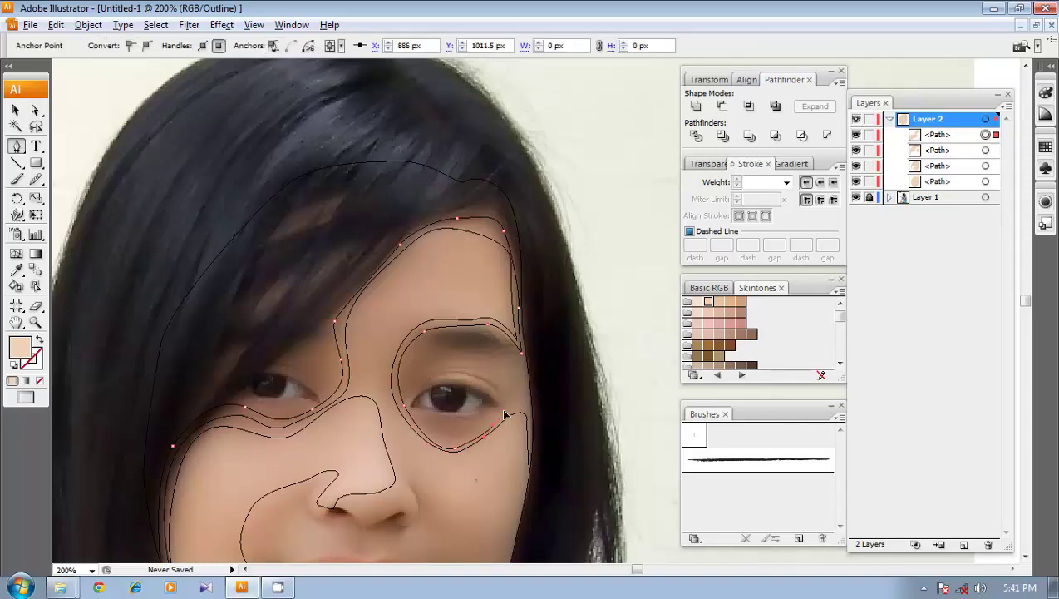
pyautogui.moveTo(504, 411); pyautogui.dragTo(503, 416)
pyautogui.moveTo(434, 378); pyautogui.dragTo(529, 415)
pyautogui.moveTo(530, 486); pyautogui.dragTo(535, 504)
# - Carry the inner contour around the head outside the face and close it at its starting point by the jaw
pyautogui.moveTo(577, 474); pyautogui.dragTo(587, 420)
pyautogui.moveTo(588, 247); pyautogui.dragTo(542, 164)
pyautogui.moveTo(349, 113); pyautogui.dragTo(319, 123)
pyautogui.moveTo(154, 246); pyautogui.dragTo(236, 179)
pyautogui.moveTo(187, 318); pyautogui.dragTo(182, 379)
pyautogui.moveTo(186, 467); pyautogui.dragTo(197, 494)
pyautogui.moveTo(214, 514); pyautogui.dragTo(202, 368)
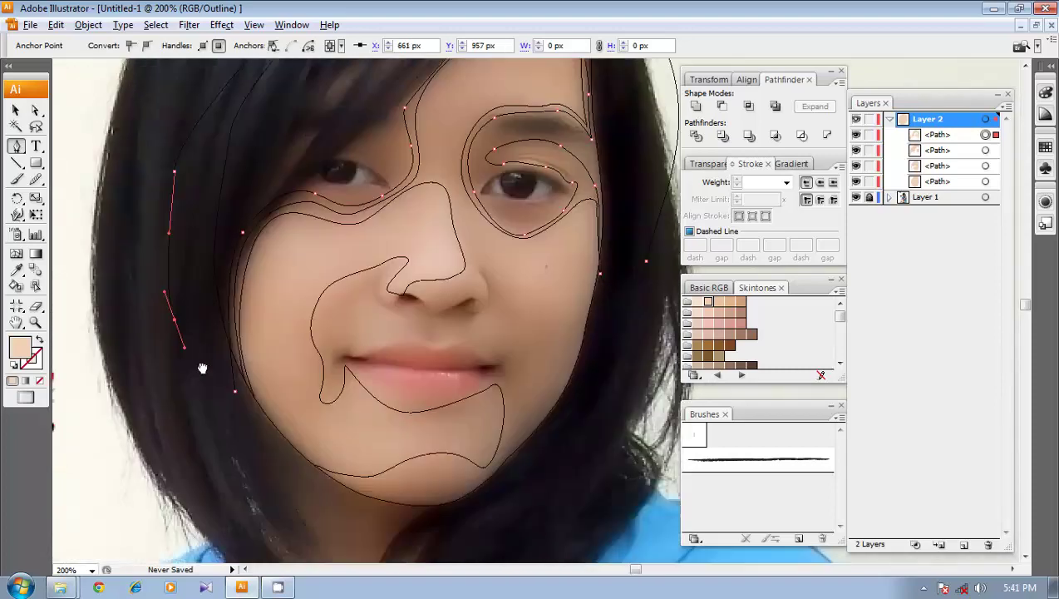
pyautogui.click(235, 394)
pyautogui.moveTo(352, 299); pyautogui.dragTo(226, 430)
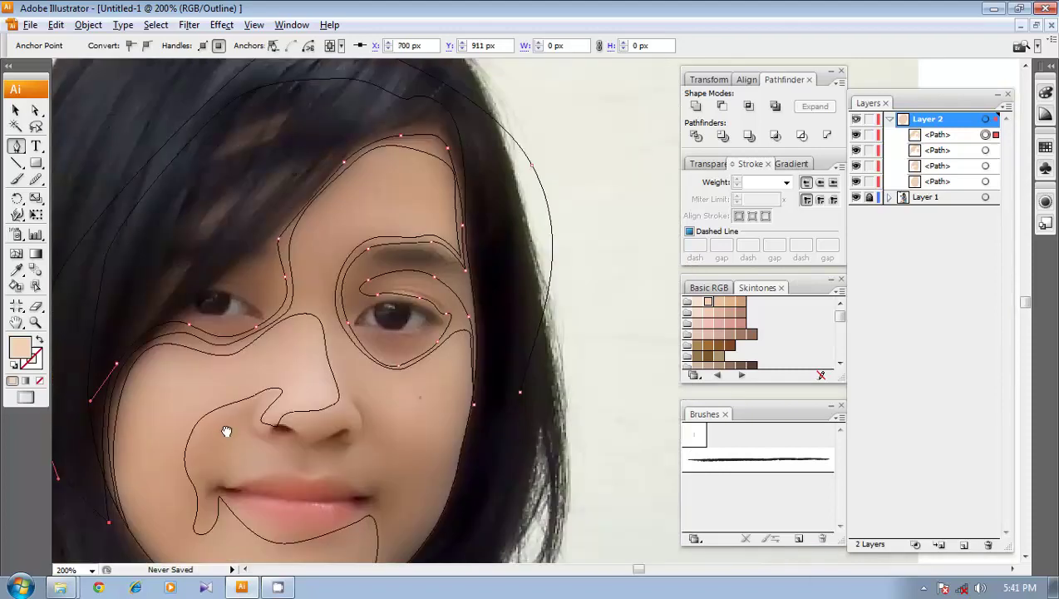
# - Smooth the new contour where it loops over the uncovered eye's upper eyelid
pyautogui.click(39, 181)
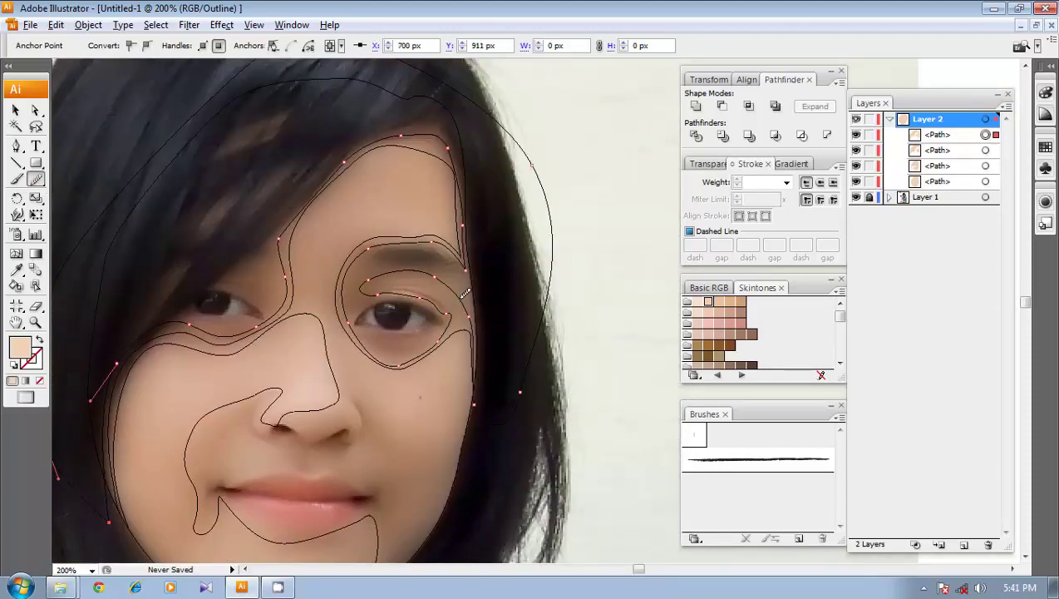
pyautogui.moveTo(377, 293)
pyautogui.mouseDown()
pyautogui.moveTo(452, 314)
pyautogui.moveTo(445, 335)
pyautogui.mouseUp()
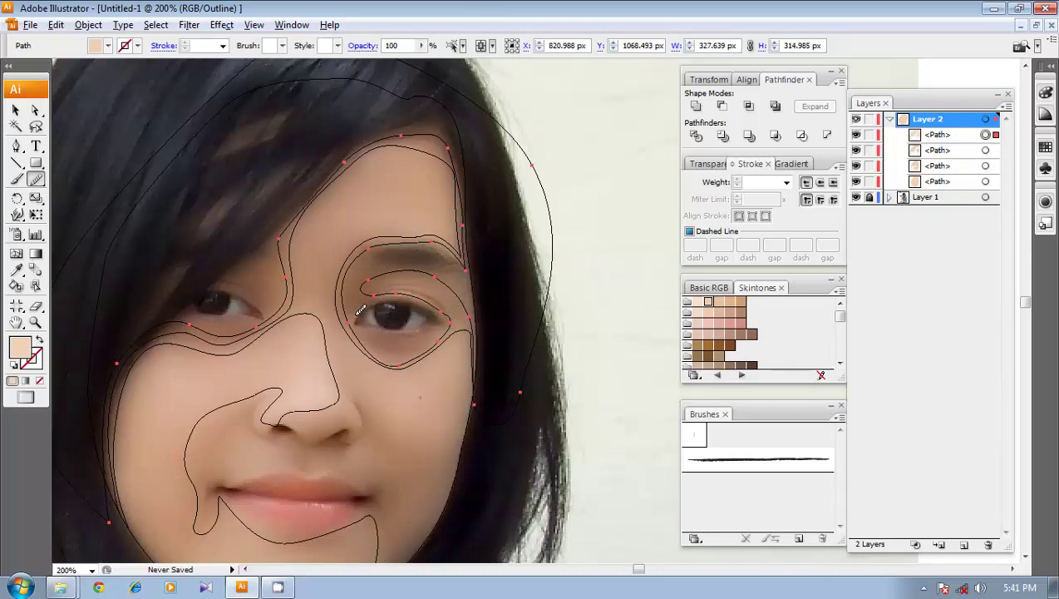
pyautogui.press('v')
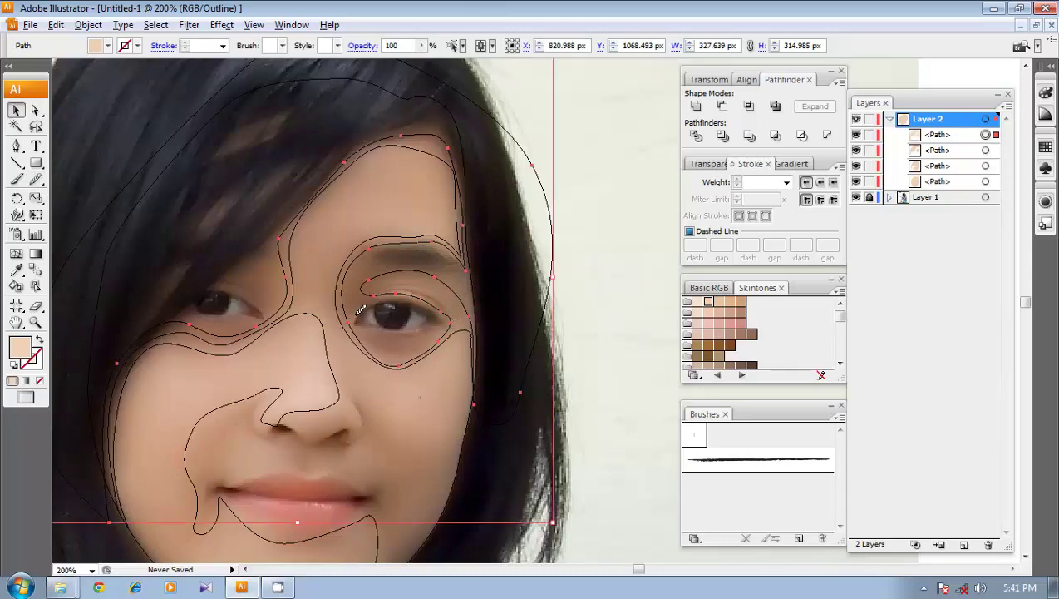
# - Duplicate the previous shading shape in front, intersect it with the new contour, expand the result and deselect it
pyautogui.click(994, 151)
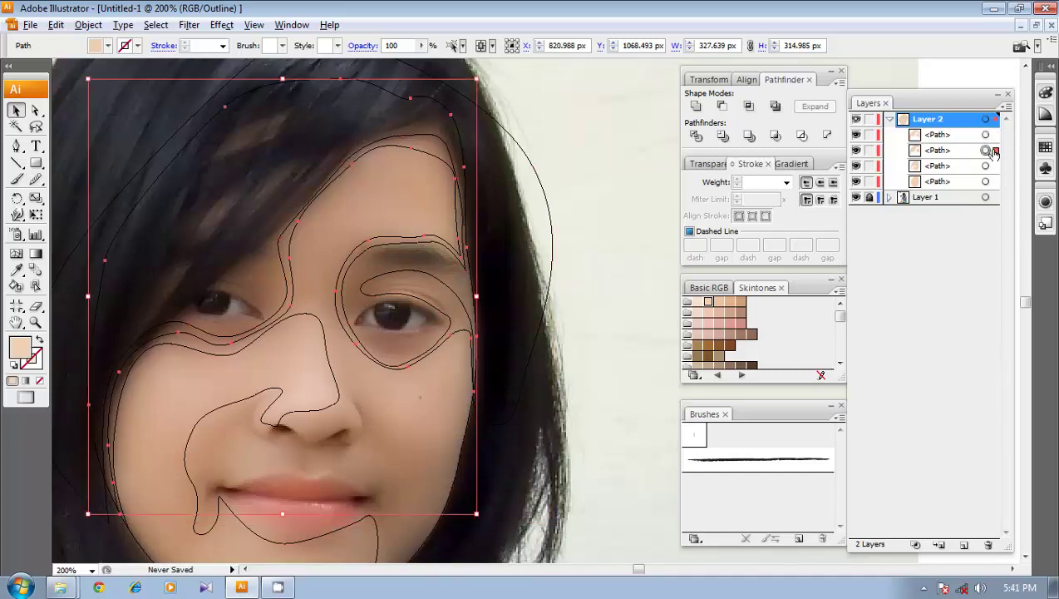
pyautogui.hotkey('ctrl', 'c')
pyautogui.hotkey('ctrl', 'f')
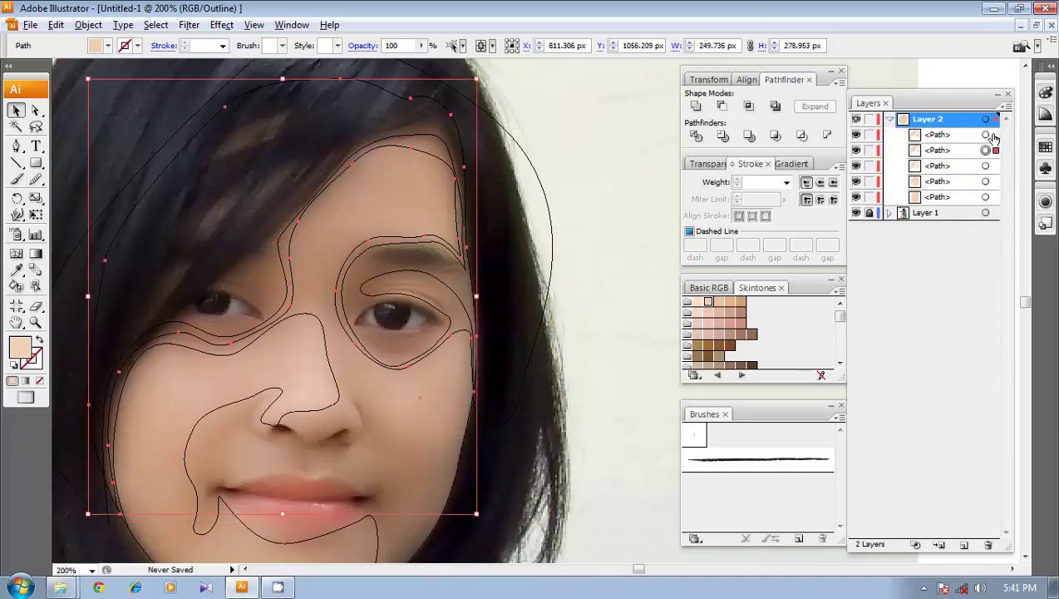
pyautogui.keyDown('shift'); pyautogui.click(995, 136); pyautogui.keyUp('shift')
pyautogui.click(749, 107)
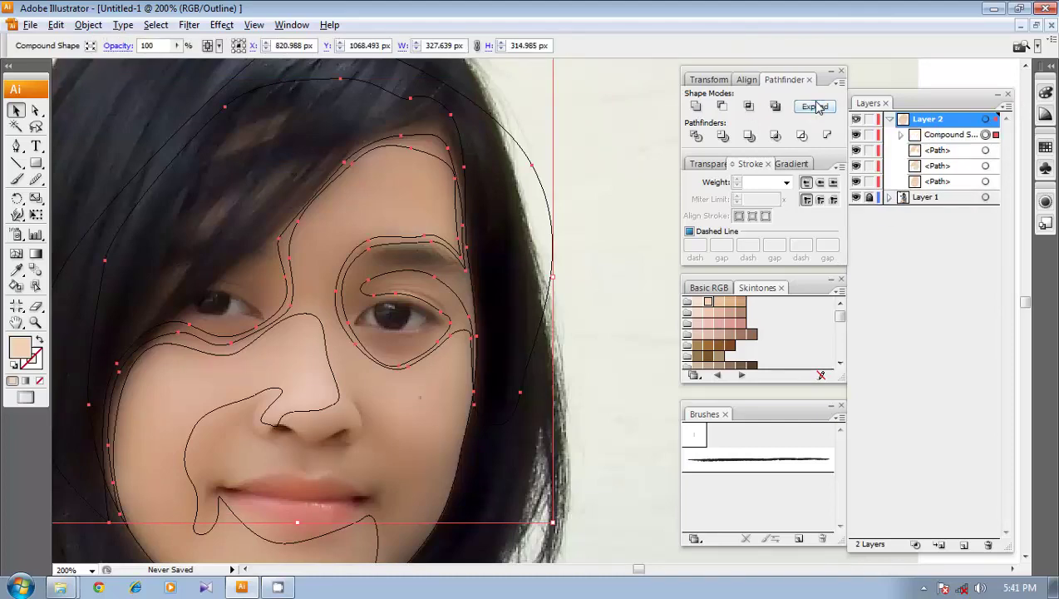
pyautogui.click(816, 106)
pyautogui.click(540, 307)
# - Trace a new Pen contour just inside the last one, from under the hair-side eye up its inner socket and along the hairline
pyautogui.moveTo(426, 387); pyautogui.dragTo(464, 336)
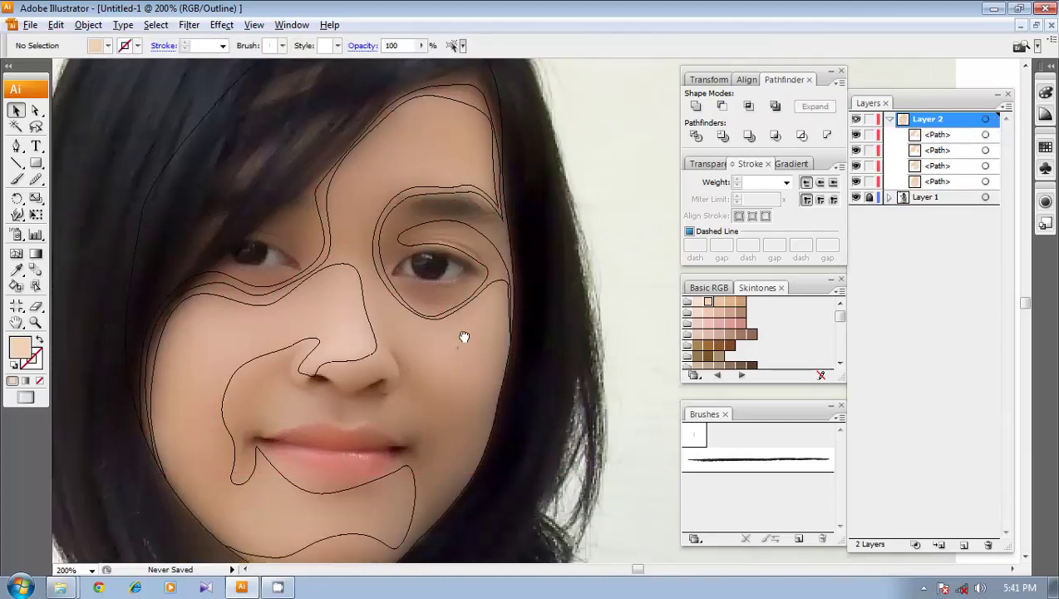
pyautogui.press('p')
pyautogui.moveTo(371, 366); pyautogui.dragTo(477, 407)
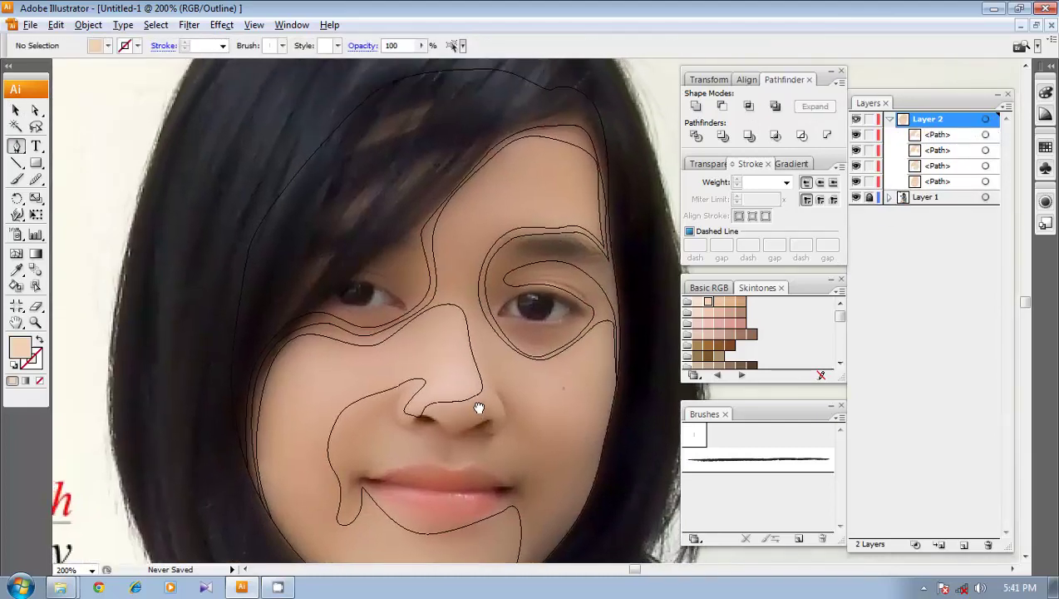
pyautogui.keyDown('ctrl'); pyautogui.click(439, 343); pyautogui.keyUp('ctrl')
pyautogui.moveTo(468, 298); pyautogui.dragTo(438, 402)
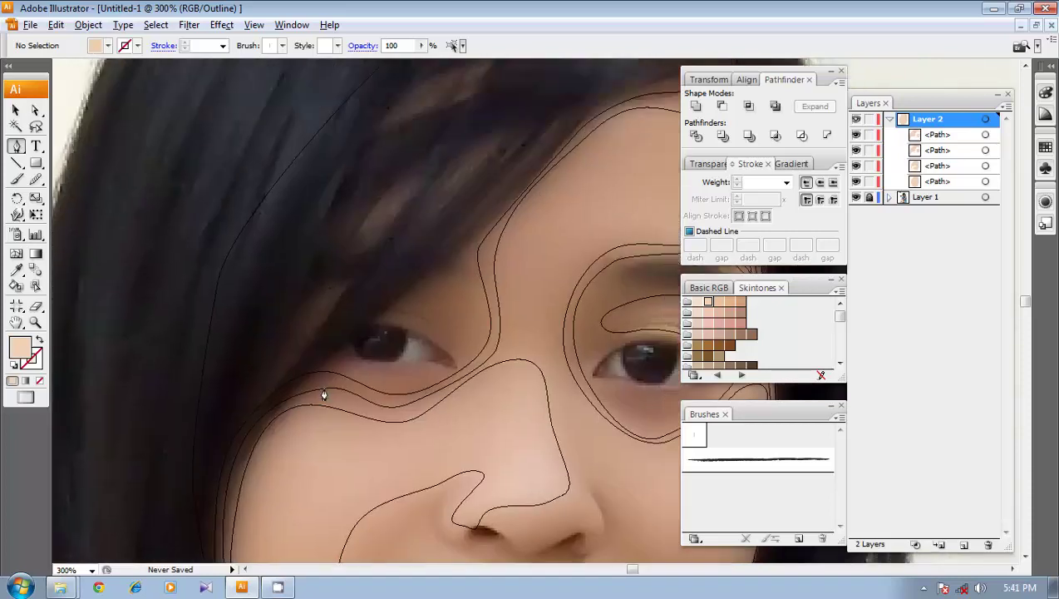
pyautogui.click(241, 401)
pyautogui.moveTo(326, 366); pyautogui.dragTo(347, 372)
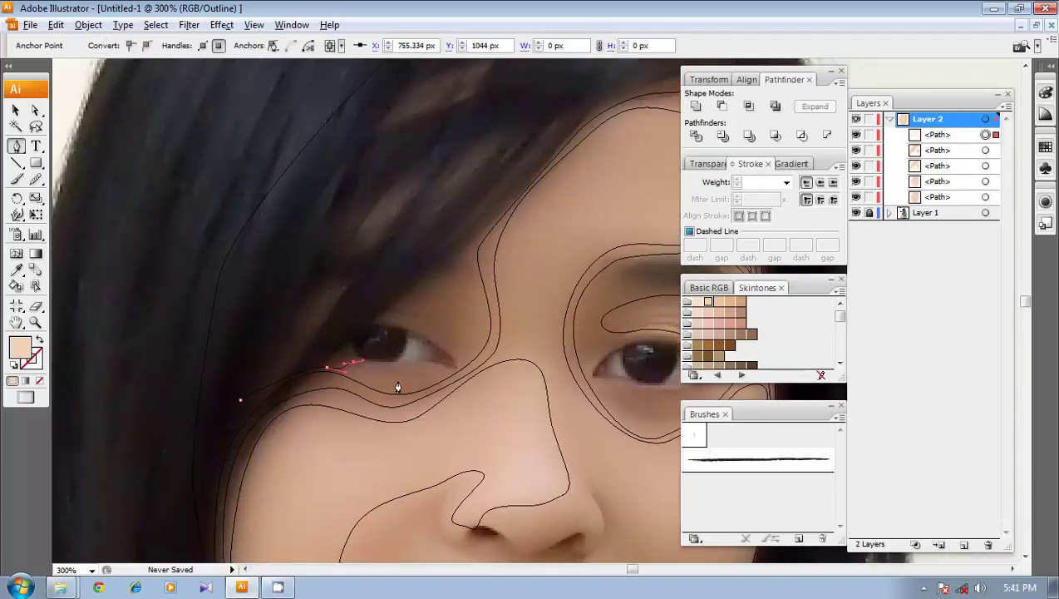
pyautogui.hotkey('ctrl', 'z')
pyautogui.moveTo(433, 388); pyautogui.dragTo(470, 239)
pyautogui.moveTo(546, 153); pyautogui.dragTo(556, 128)
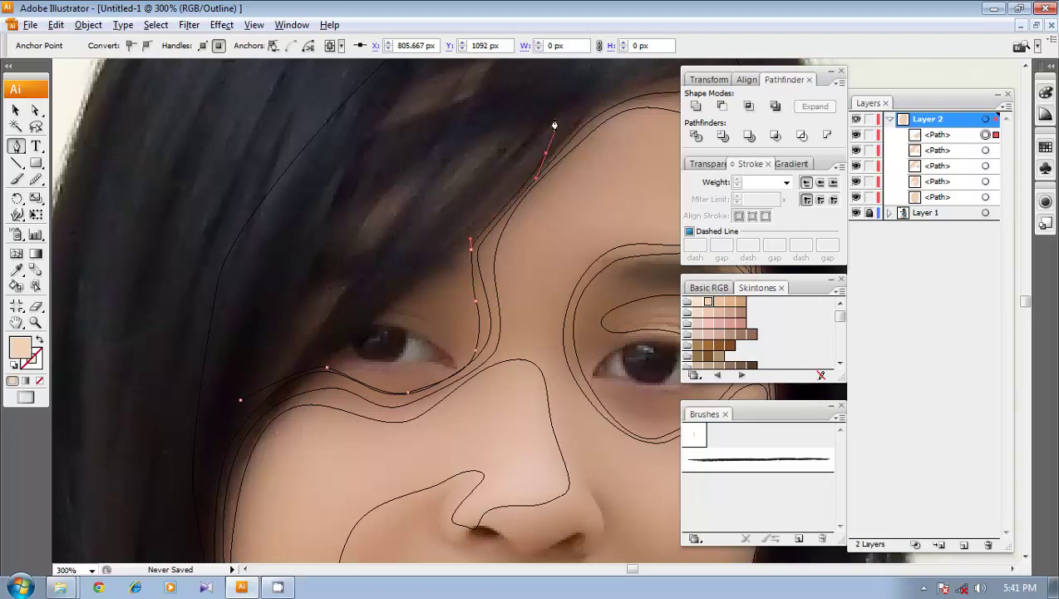
pyautogui.moveTo(509, 153); pyautogui.dragTo(389, 325)
# - Continue the contour over the forehead, down the temple to the eyebrow's outer end and back along the brow's upper edge
pyautogui.moveTo(496, 269); pyautogui.dragTo(623, 320)
pyautogui.moveTo(644, 381); pyautogui.dragTo(518, 327)
pyautogui.moveTo(525, 382); pyautogui.dragTo(499, 381)
pyautogui.moveTo(453, 354); pyautogui.dragTo(422, 354)
pyautogui.moveTo(354, 364); pyautogui.dragTo(339, 385)
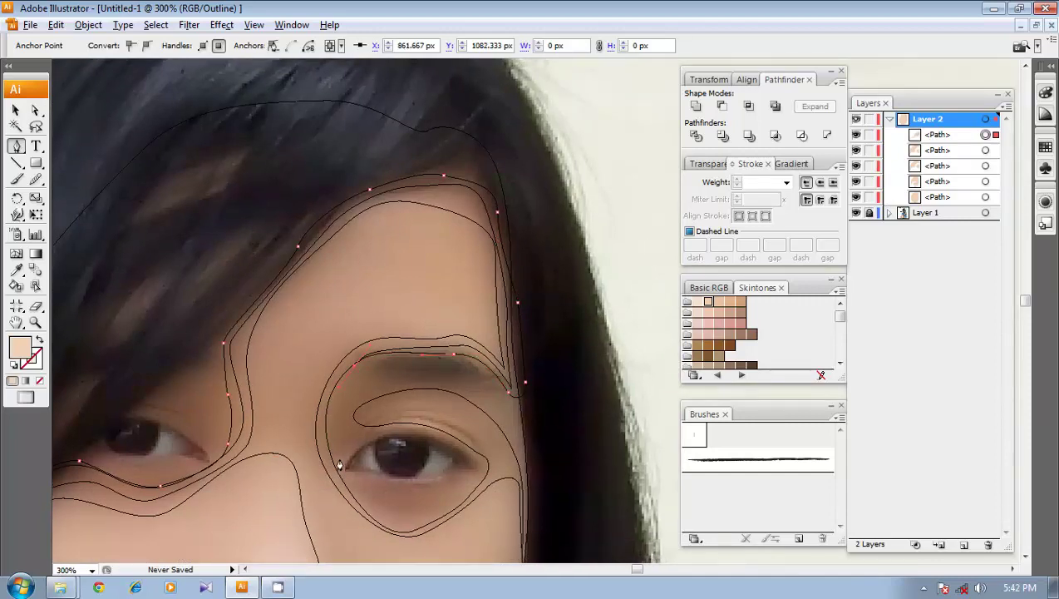
# - Carry the contour around the uncovered eye's socket, notching in at the outer corner and looping over the upper eyelid to the temple
pyautogui.moveTo(339, 462); pyautogui.dragTo(351, 494)
pyautogui.click(339, 463)
pyautogui.moveTo(381, 441); pyautogui.dragTo(424, 324)
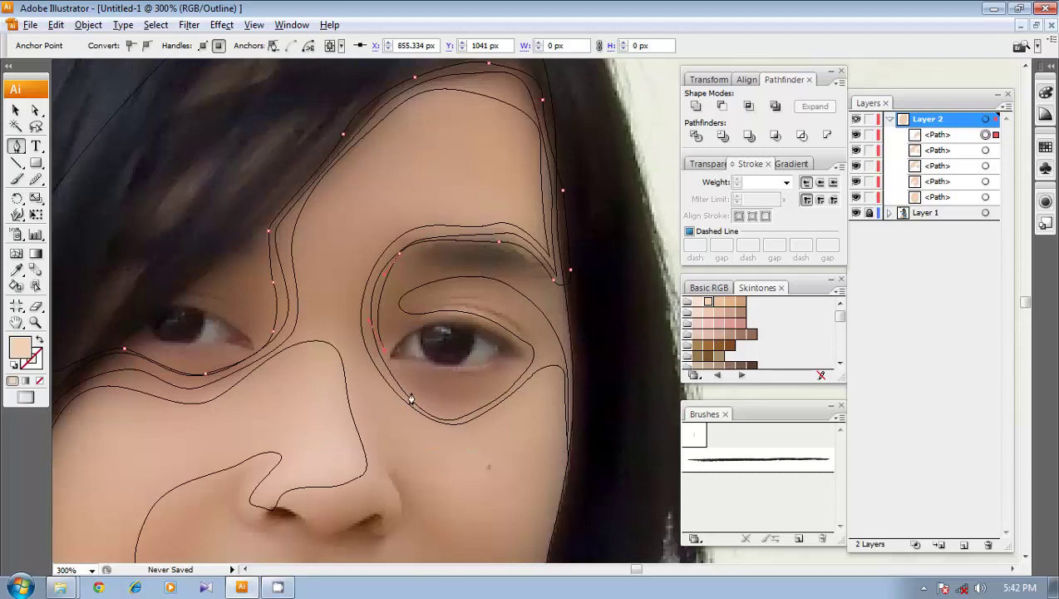
pyautogui.moveTo(412, 392); pyautogui.dragTo(508, 372)
pyautogui.moveTo(498, 378); pyautogui.dragTo(517, 357)
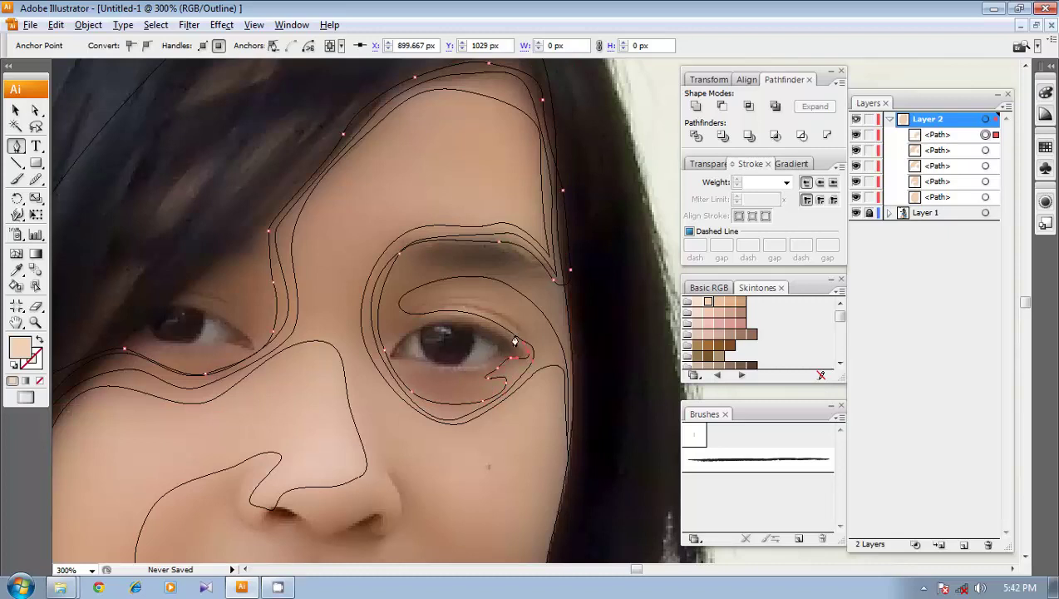
pyautogui.moveTo(469, 317); pyautogui.dragTo(551, 297)
pyautogui.moveTo(567, 337); pyautogui.dragTo(573, 353)
pyautogui.moveTo(599, 378); pyautogui.dragTo(609, 340)
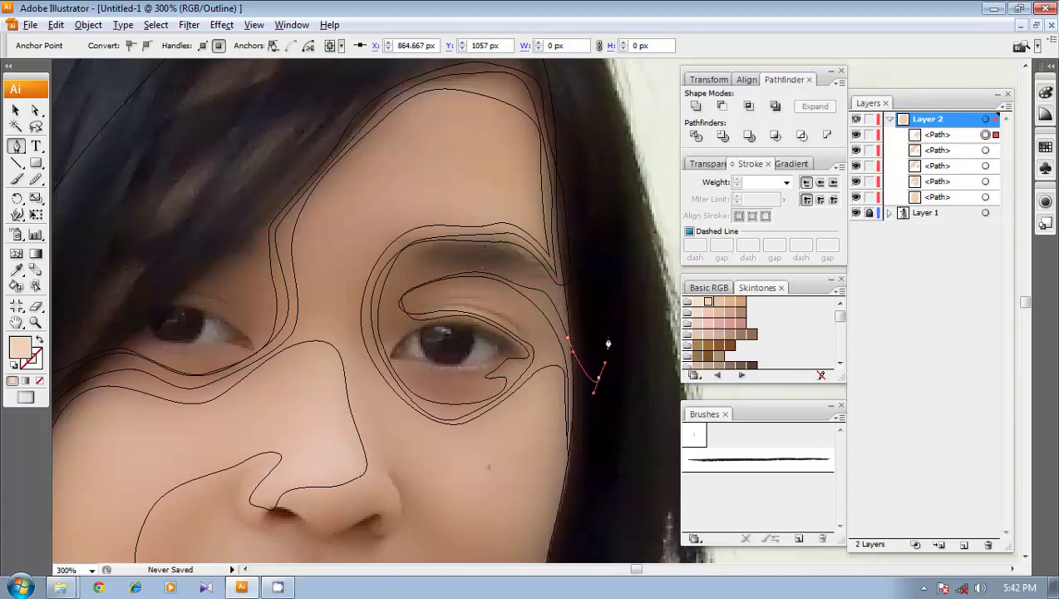
# - Route the contour through the hair around the head outside the face and close it at its starting point beside the hair-side eye
pyautogui.moveTo(604, 241); pyautogui.dragTo(588, 461)
pyautogui.moveTo(591, 296); pyautogui.dragTo(587, 270)
pyautogui.moveTo(471, 150); pyautogui.dragTo(425, 146)
pyautogui.moveTo(143, 165); pyautogui.dragTo(401, 153)
pyautogui.moveTo(333, 225); pyautogui.dragTo(289, 299)
pyautogui.moveTo(236, 370); pyautogui.dragTo(311, 75)
pyautogui.moveTo(255, 279); pyautogui.dragTo(250, 366)
pyautogui.moveTo(257, 462); pyautogui.dragTo(244, 253)
pyautogui.moveTo(263, 330); pyautogui.dragTo(287, 378)
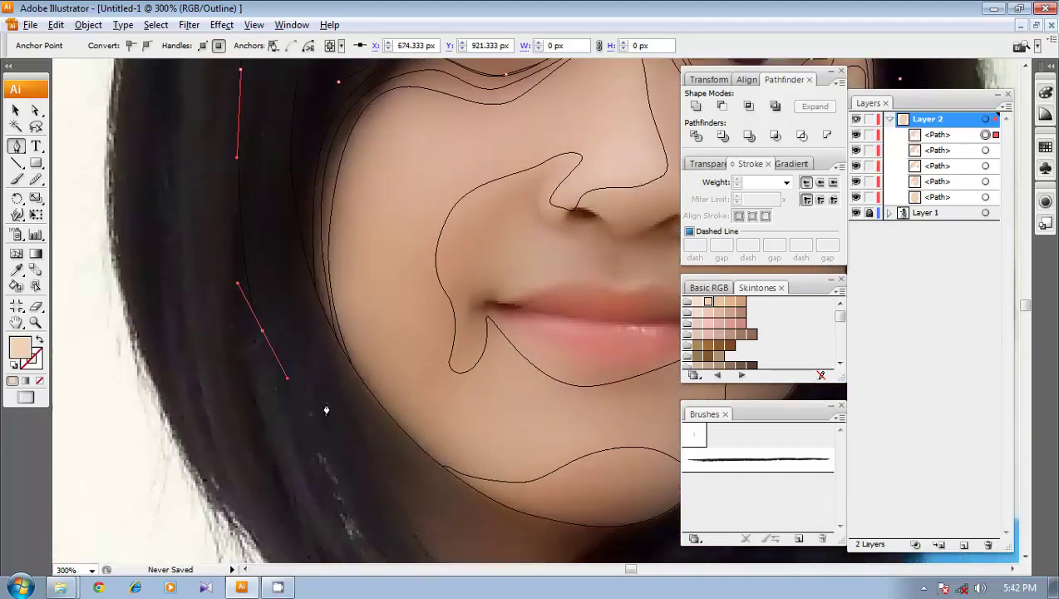
pyautogui.moveTo(300, 243); pyautogui.dragTo(298, 401)
pyautogui.moveTo(275, 286); pyautogui.dragTo(275, 260)
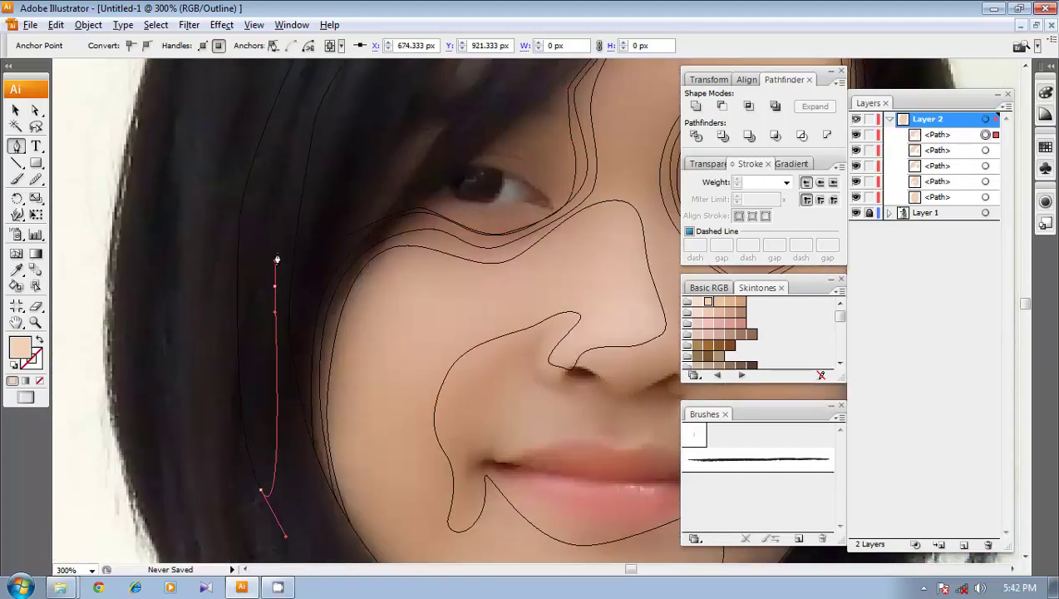
pyautogui.click(337, 241)
# - Duplicate the shading shape beneath the new contour, intersect the two into an expanded shape and deselect it
pyautogui.moveTo(310, 303)
pyautogui.mouseDown()
pyautogui.moveTo(310, 350)
pyautogui.moveTo(321, 299)
pyautogui.mouseUp()
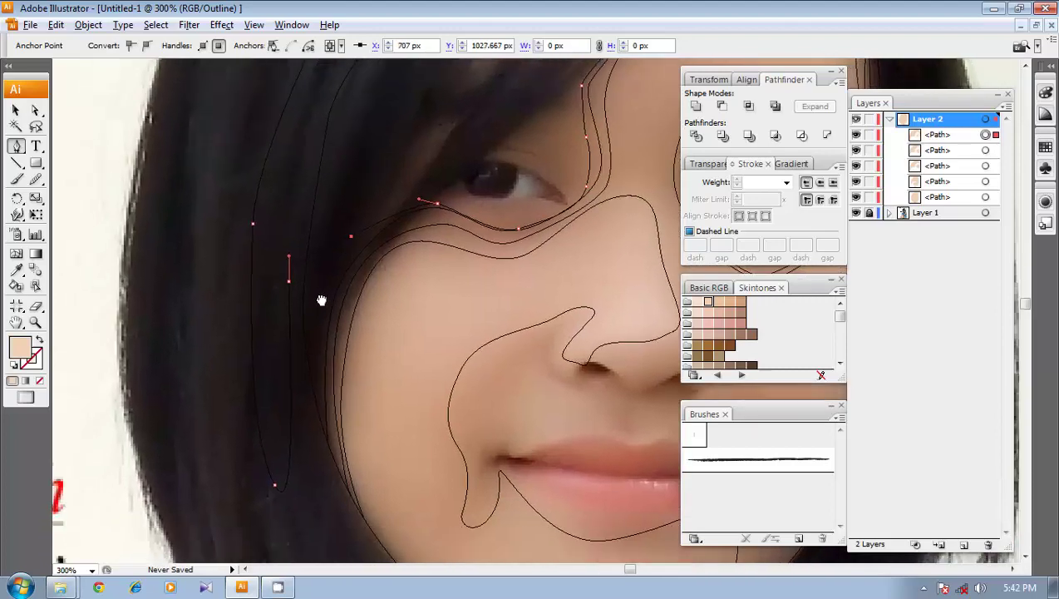
pyautogui.moveTo(439, 315); pyautogui.dragTo(265, 411)
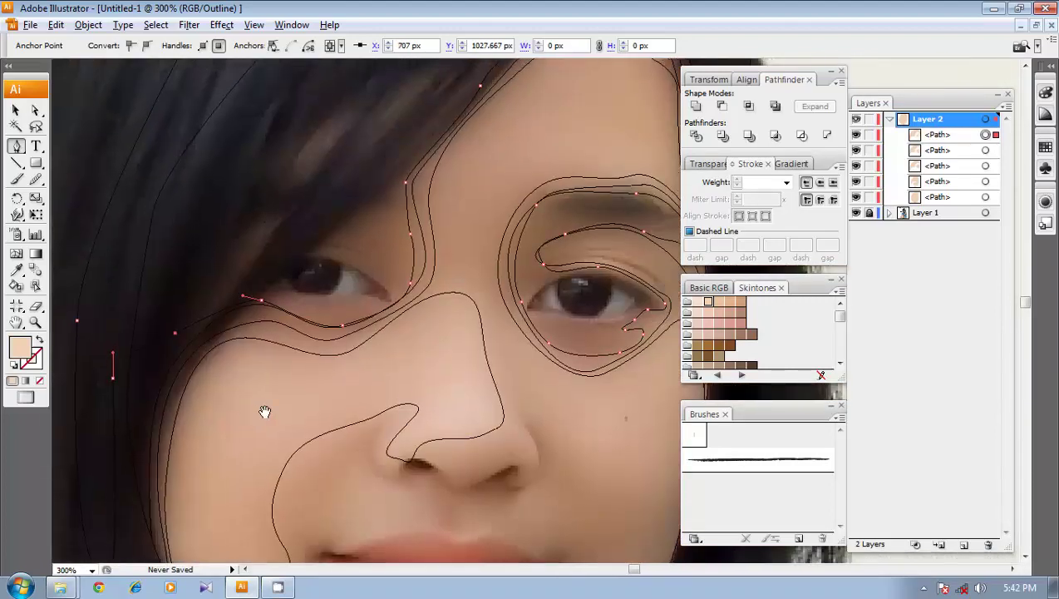
pyautogui.moveTo(422, 387)
pyautogui.mouseDown()
pyautogui.moveTo(285, 453)
pyautogui.moveTo(442, 386)
pyautogui.mouseUp()
pyautogui.moveTo(206, 320); pyautogui.dragTo(215, 414)
pyautogui.moveTo(255, 347); pyautogui.dragTo(220, 238)
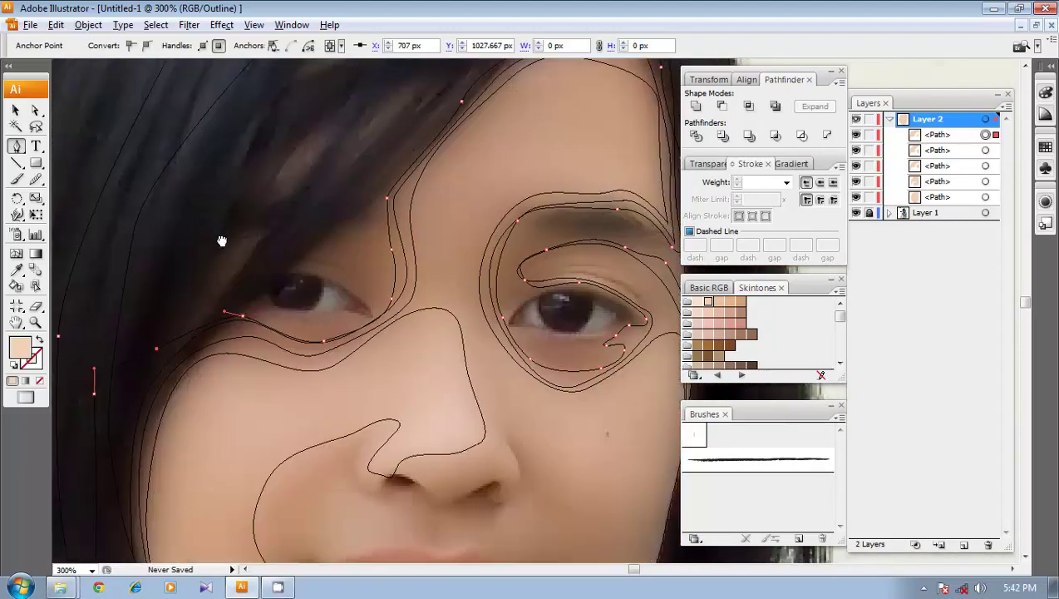
pyautogui.moveTo(353, 433); pyautogui.dragTo(279, 311)
pyautogui.moveTo(360, 301); pyautogui.dragTo(255, 385)
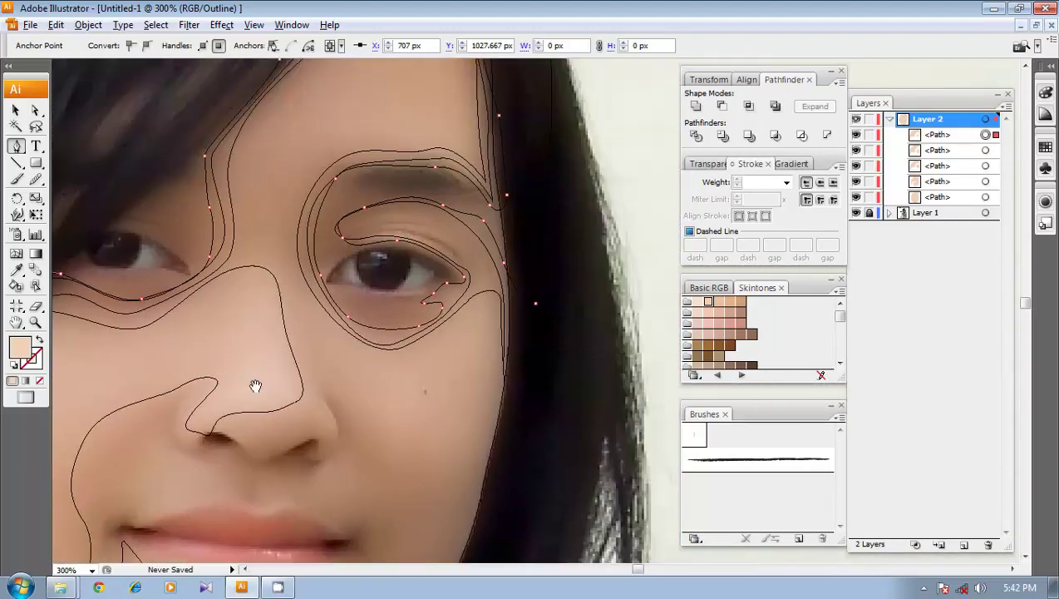
pyautogui.click(987, 150)
pyautogui.hotkey('ctrl', 'f')
pyautogui.keyDown('shift'); pyautogui.click(986, 134); pyautogui.keyUp('shift')
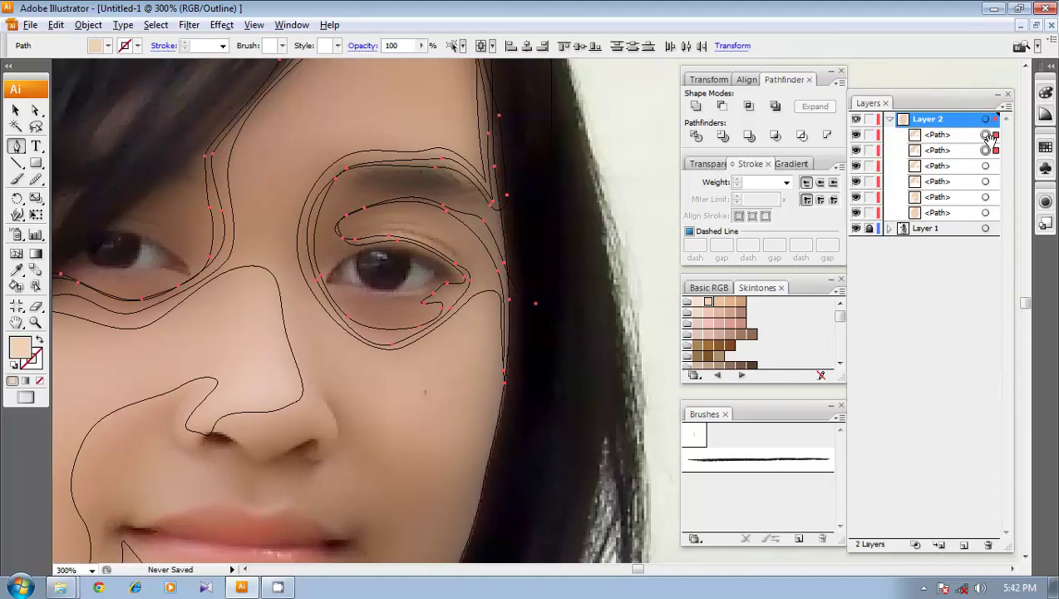
pyautogui.click(750, 109)
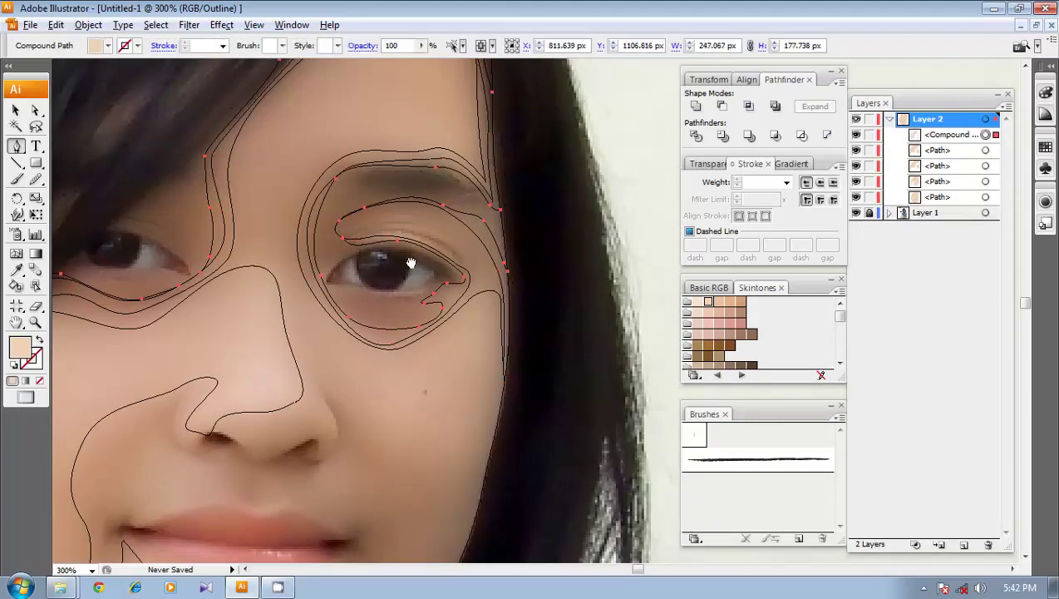
pyautogui.moveTo(335, 282); pyautogui.dragTo(428, 342)
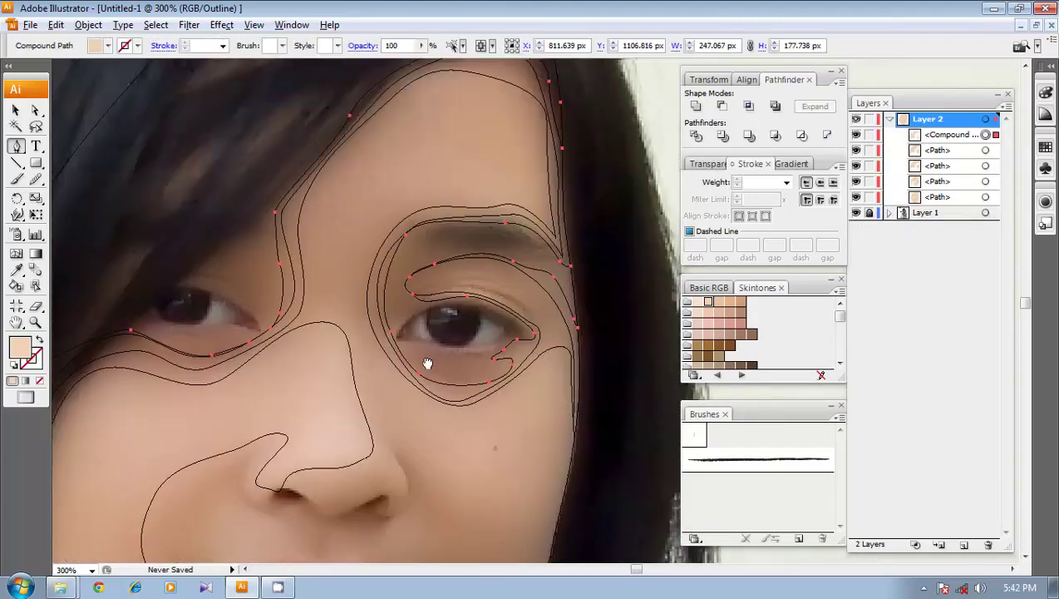
pyautogui.keyDown('ctrl'); pyautogui.click(362, 225); pyautogui.keyUp('ctrl')
# - Trace a new Pen shape around the hair-side eye, from the hair down to the inner corner and under the eye into the side hair
pyautogui.moveTo(371, 269); pyautogui.dragTo(367, 343)
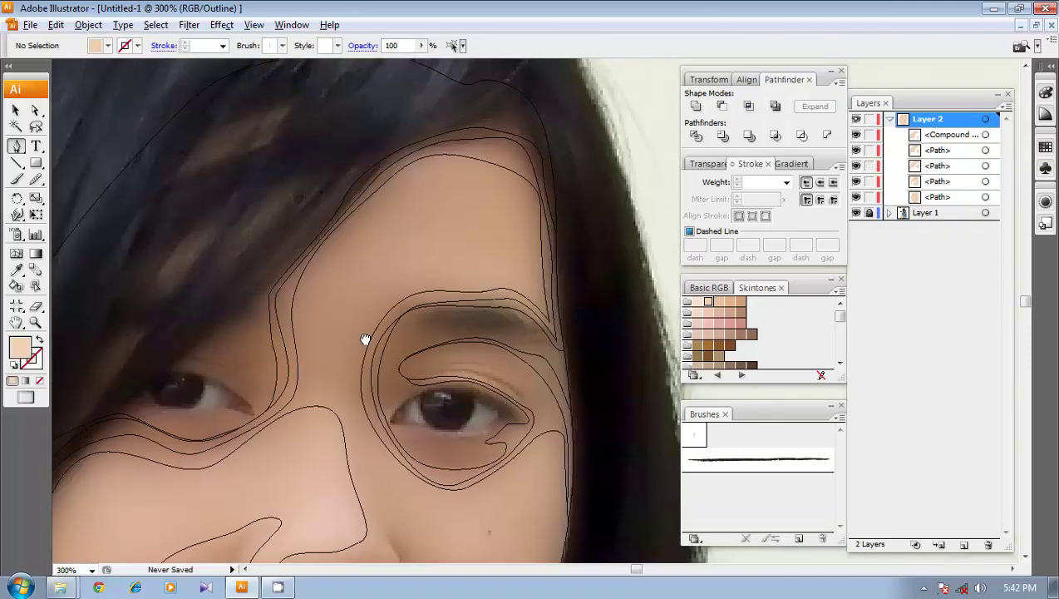
pyautogui.moveTo(400, 310); pyautogui.dragTo(417, 333)
pyautogui.scroll(-5, 291, 335)
pyautogui.hscroll(-4, 371, 310)
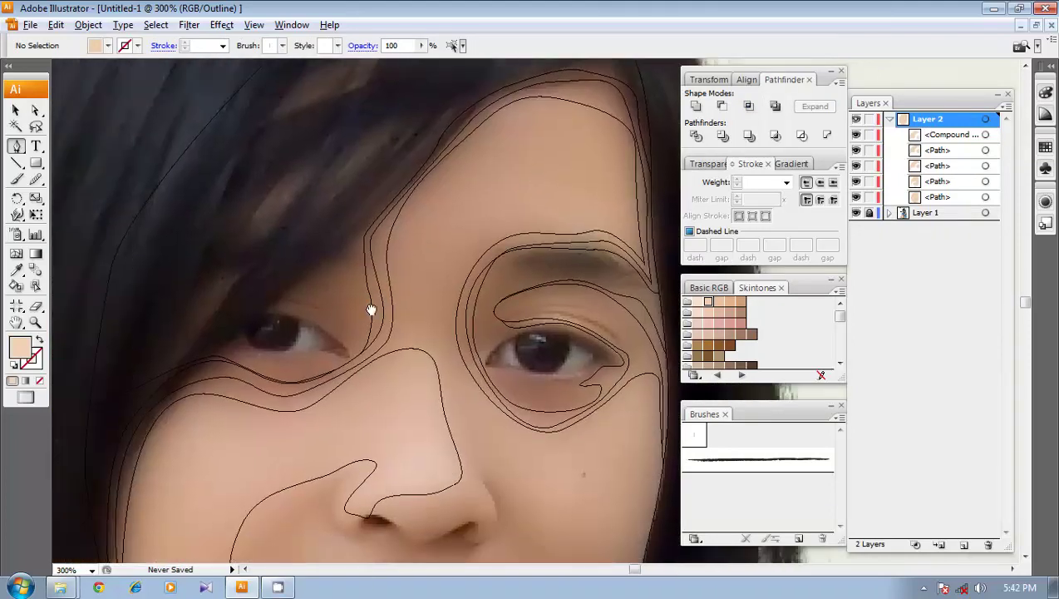
pyautogui.click(349, 213)
pyautogui.moveTo(350, 355); pyautogui.dragTo(317, 355)
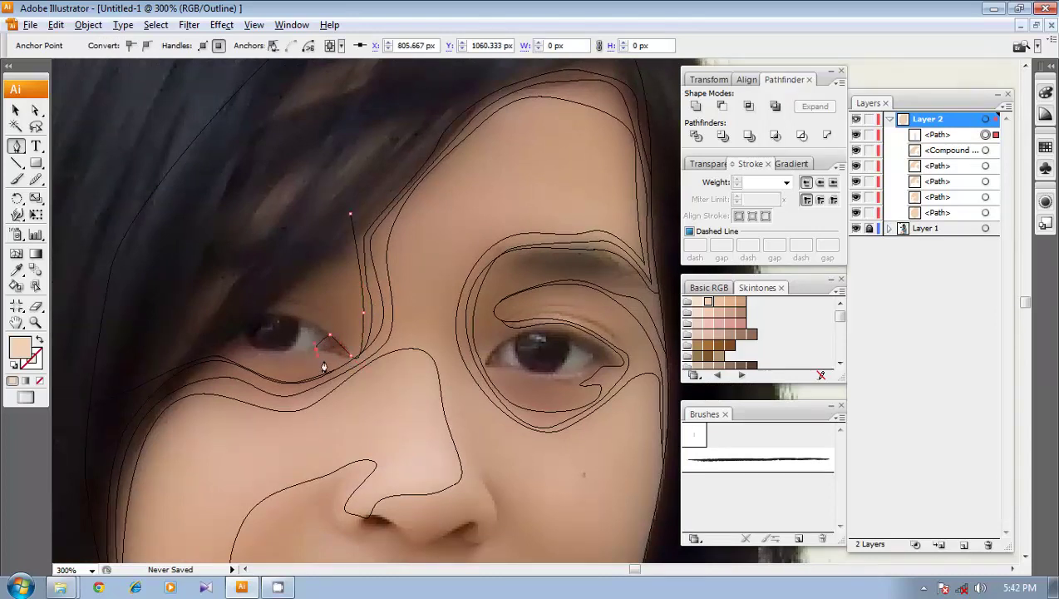
pyautogui.moveTo(232, 356); pyautogui.dragTo(225, 344)
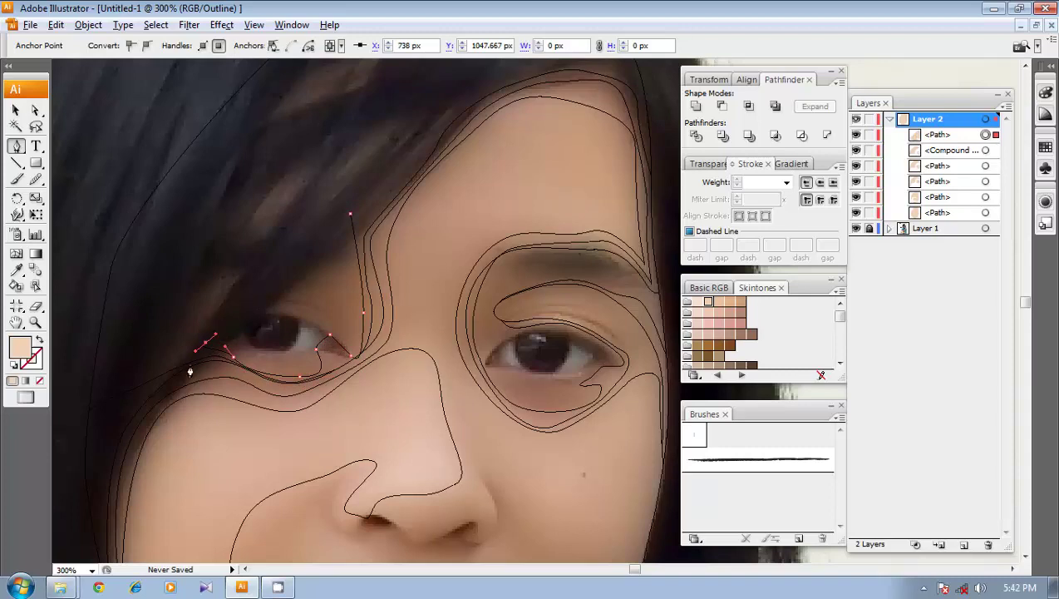
pyautogui.moveTo(129, 379); pyautogui.dragTo(160, 372)
pyautogui.click(180, 274)
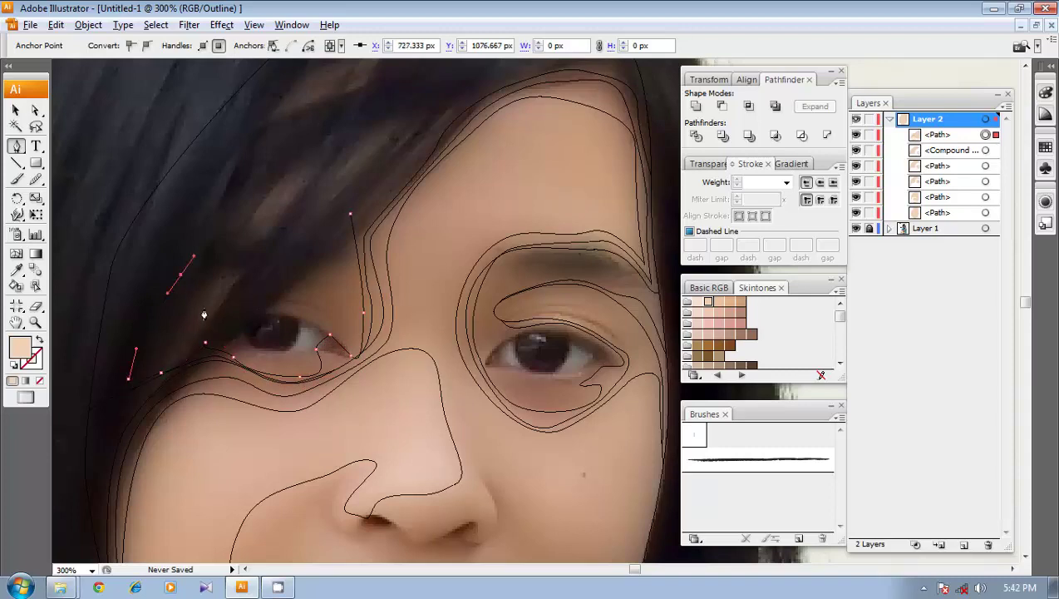
pyautogui.moveTo(190, 321); pyautogui.dragTo(284, 218)
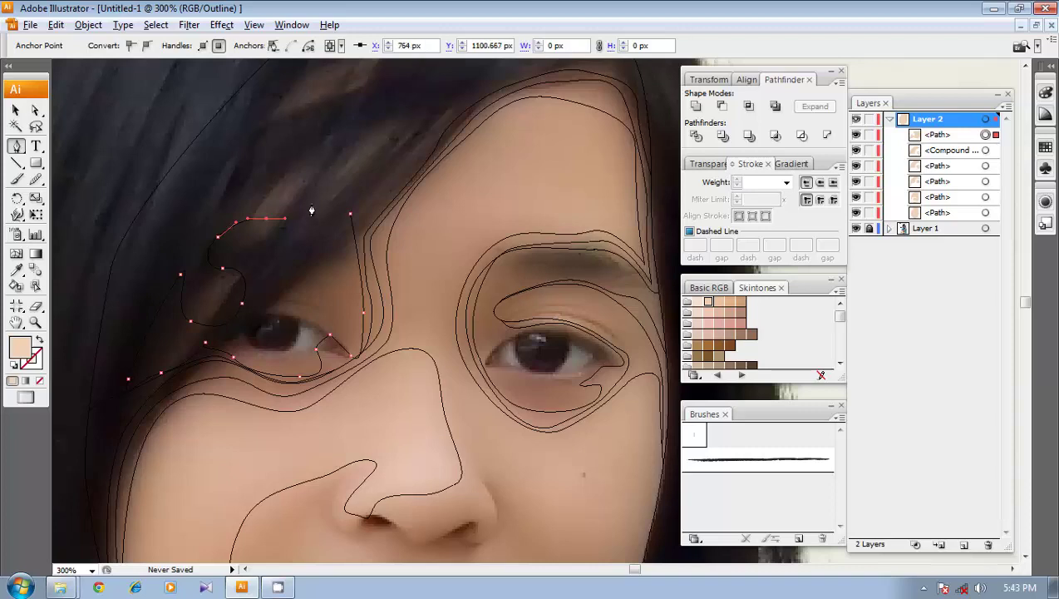
pyautogui.hotkey('ctrl', 'z')
pyautogui.hotkey('ctrl', 'z')
pyautogui.hotkey('ctrl', 'z')
pyautogui.hotkey('ctrl', 'z')
pyautogui.hotkey('ctrl', 'z')
pyautogui.hotkey('ctrl', 'z')
pyautogui.hotkey('ctrl', 'z')
# - Carry the eye shape's outline up through the side hair, across the fringe and down the hairline, closing it at its starting point
pyautogui.moveTo(121, 370); pyautogui.dragTo(137, 314)
pyautogui.moveTo(167, 247); pyautogui.dragTo(184, 211)
pyautogui.moveTo(216, 155); pyautogui.dragTo(237, 237)
pyautogui.moveTo(307, 177); pyautogui.dragTo(340, 168)
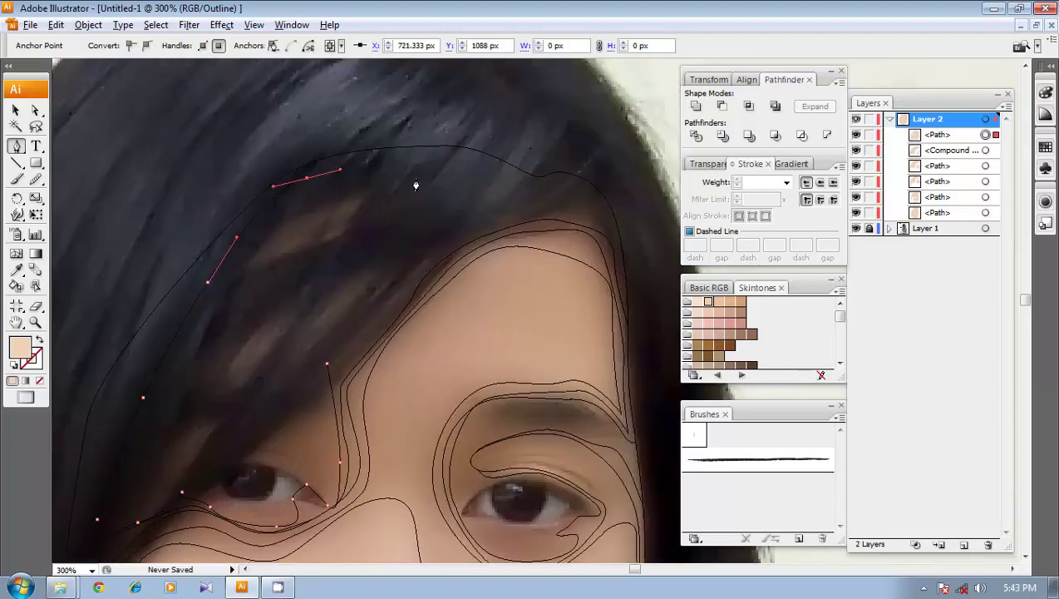
pyautogui.moveTo(416, 179); pyautogui.dragTo(417, 194)
pyautogui.moveTo(366, 312); pyautogui.dragTo(375, 257)
pyautogui.moveTo(450, 177); pyautogui.dragTo(449, 180)
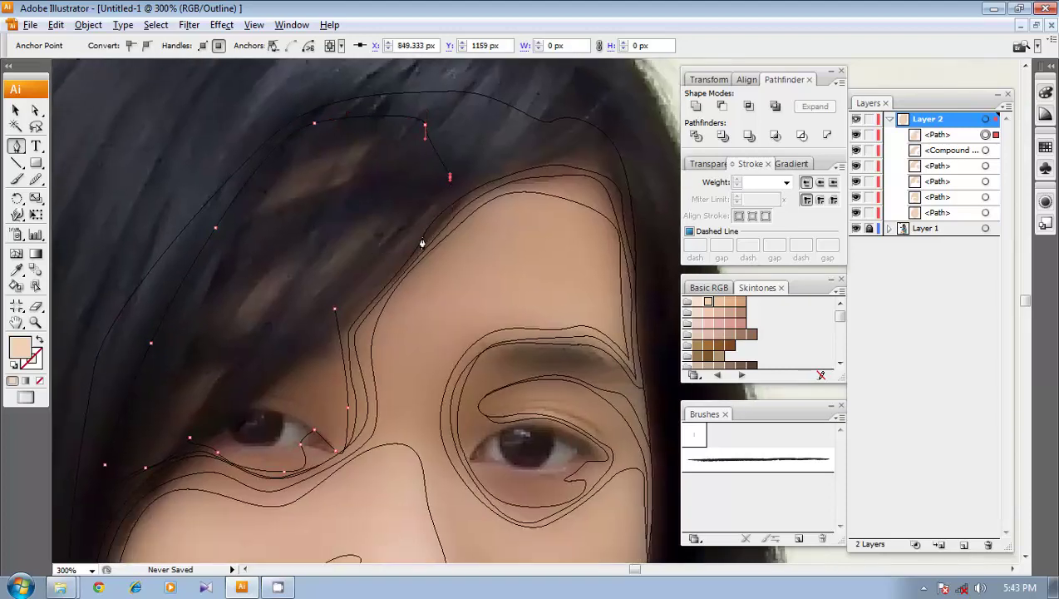
pyautogui.moveTo(407, 263); pyautogui.dragTo(353, 309)
pyautogui.click(335, 310)
# - Smooth the eye shape's edges beside and under the hair-side eye and along its outer curve through the hair
pyautogui.click(36, 179)
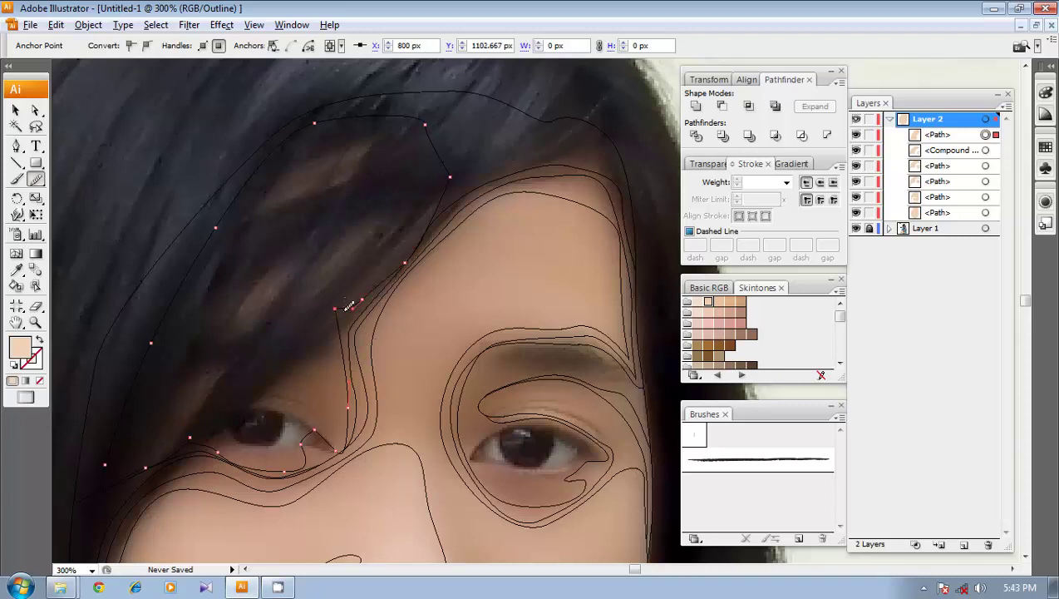
pyautogui.moveTo(337, 308)
pyautogui.mouseDown()
pyautogui.moveTo(341, 343)
pyautogui.moveTo(351, 298)
pyautogui.moveTo(337, 403)
pyautogui.moveTo(347, 422)
pyautogui.moveTo(314, 429)
pyautogui.moveTo(290, 468)
pyautogui.moveTo(195, 439)
pyautogui.mouseUp()
pyautogui.moveTo(173, 324)
pyautogui.mouseDown()
pyautogui.moveTo(298, 143)
pyautogui.moveTo(424, 116)
pyautogui.mouseUp()
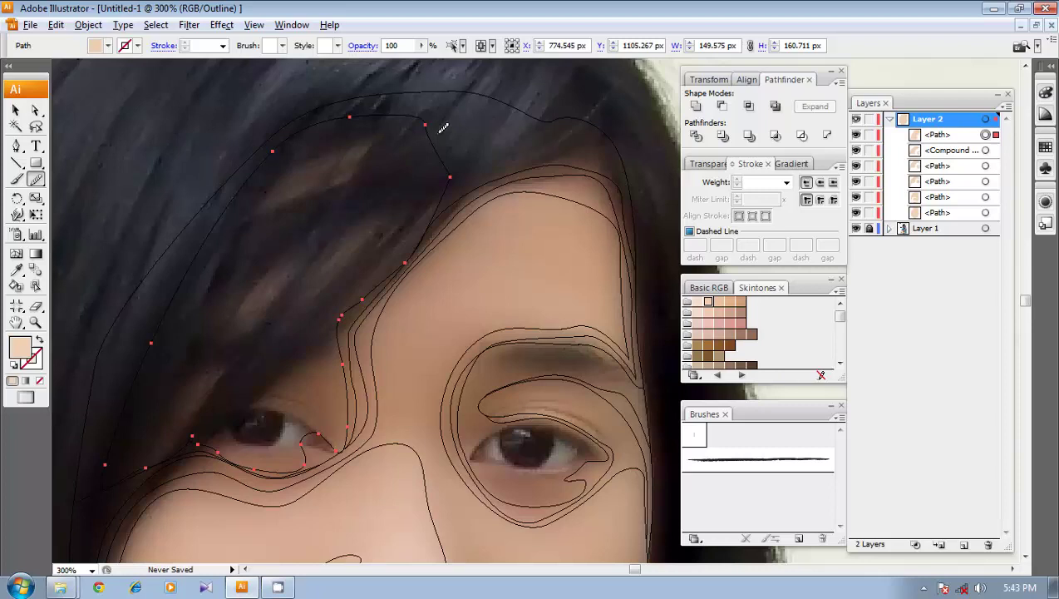
pyautogui.press('v')
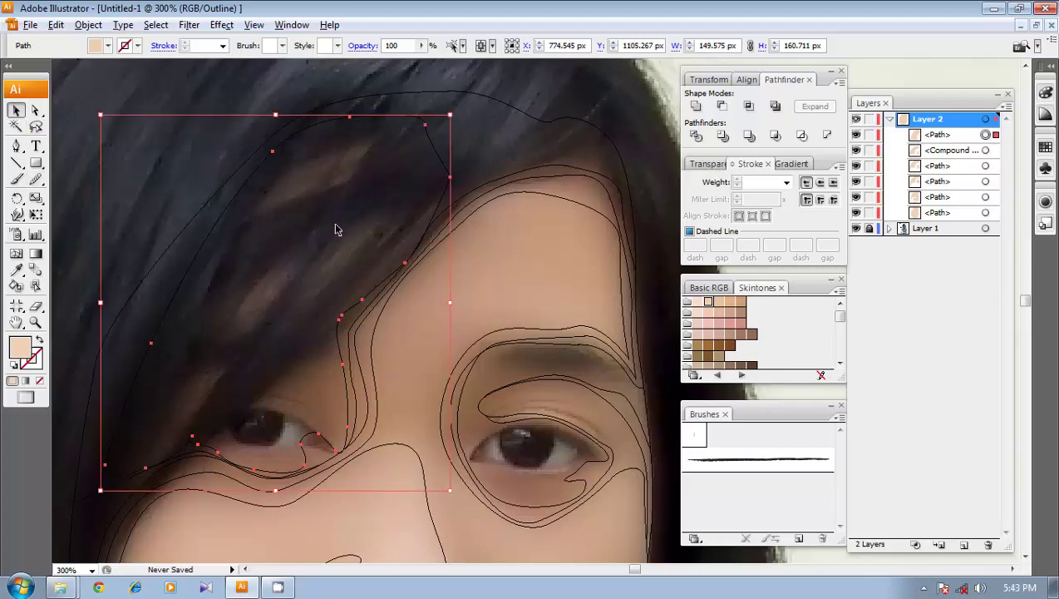
# - Trace a closed Pen shape beneath the uncovered eye, following the lower lid and the notched shadow at the outer corner
pyautogui.click(336, 230)
pyautogui.moveTo(368, 219); pyautogui.dragTo(340, 108)
pyautogui.press('p')
pyautogui.moveTo(520, 360); pyautogui.dragTo(516, 330)
pyautogui.scroll(1, 504, 326)
pyautogui.click(394, 292)
pyautogui.click(530, 318)
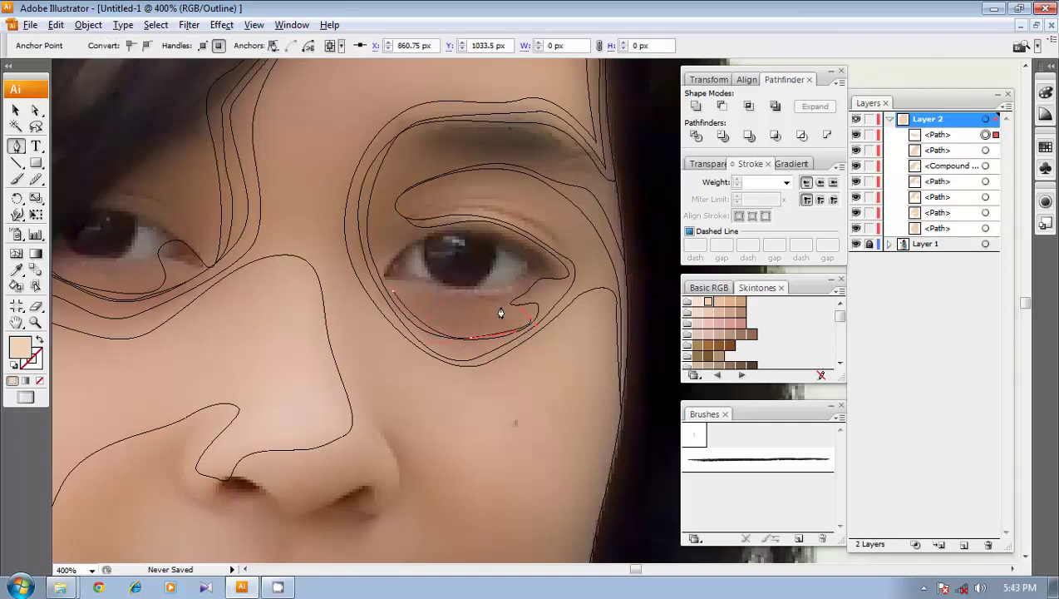
pyautogui.click(499, 306)
pyautogui.click(525, 289)
pyautogui.moveTo(466, 295); pyautogui.dragTo(391, 285)
pyautogui.click(393, 291)
pyautogui.keyDown('ctrl'); pyautogui.click(452, 322); pyautogui.keyUp('ctrl')
# - Trace a smaller Pen shape nested inside the uncovered eye's lower shading, smooth its edges and deselect it
pyautogui.click(405, 293)
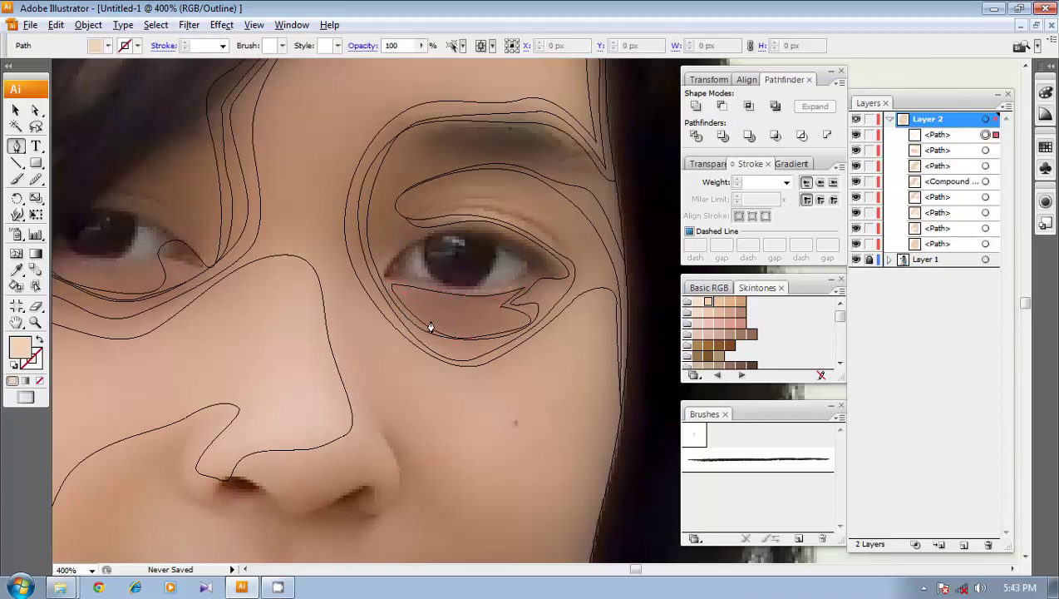
pyautogui.click(516, 322)
pyautogui.click(508, 294)
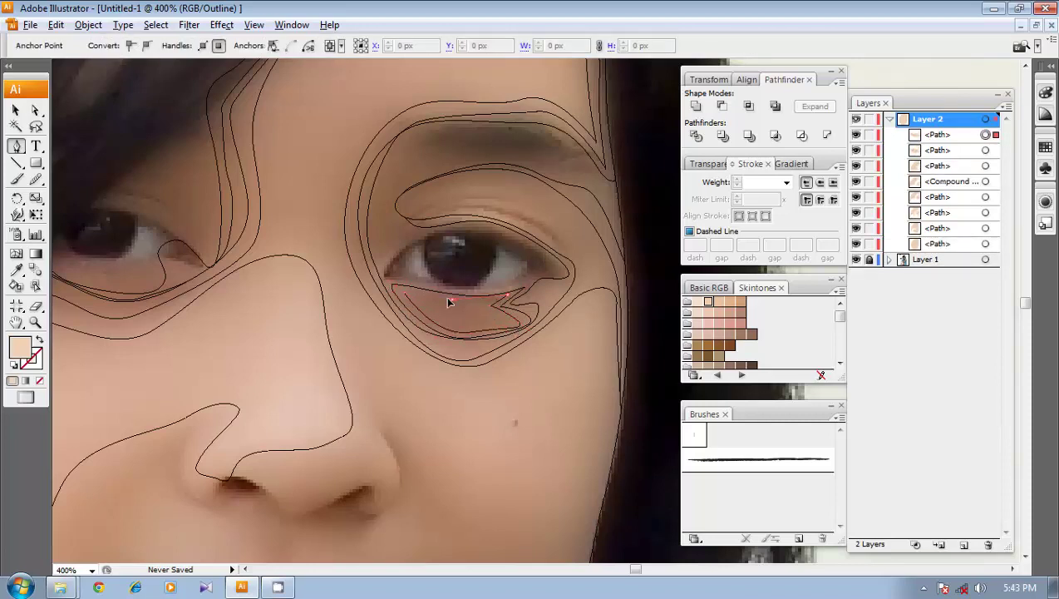
pyautogui.moveTo(452, 299); pyautogui.dragTo(422, 295)
pyautogui.click(405, 293)
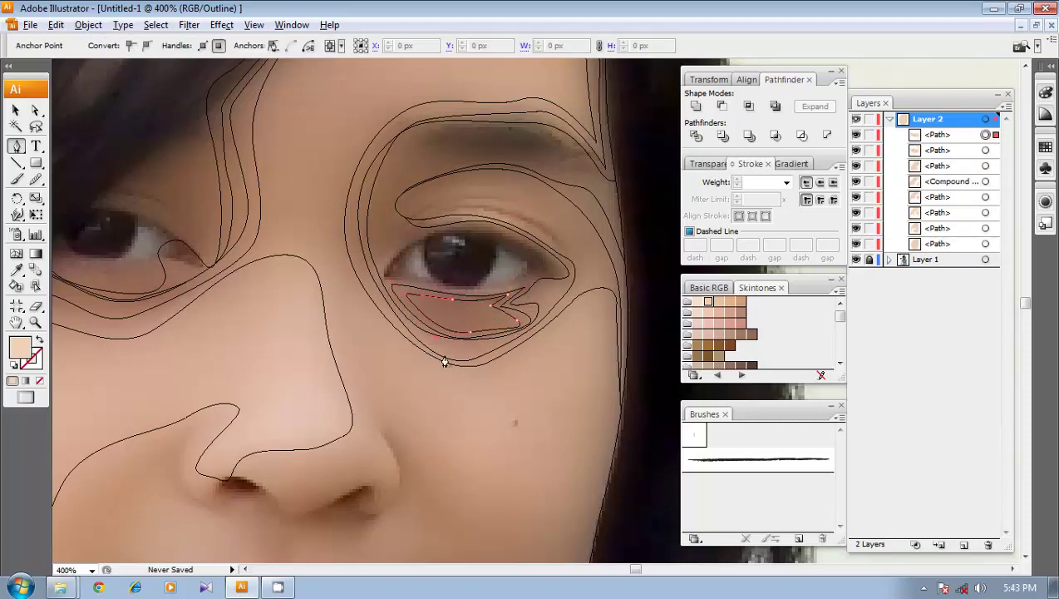
pyautogui.click(37, 178)
pyautogui.moveTo(406, 291)
pyautogui.mouseDown()
pyautogui.moveTo(447, 306)
pyautogui.moveTo(511, 302)
pyautogui.moveTo(491, 316)
pyautogui.moveTo(515, 294)
pyautogui.moveTo(497, 306)
pyautogui.moveTo(507, 293)
pyautogui.moveTo(526, 324)
pyautogui.moveTo(440, 324)
pyautogui.mouseUp()
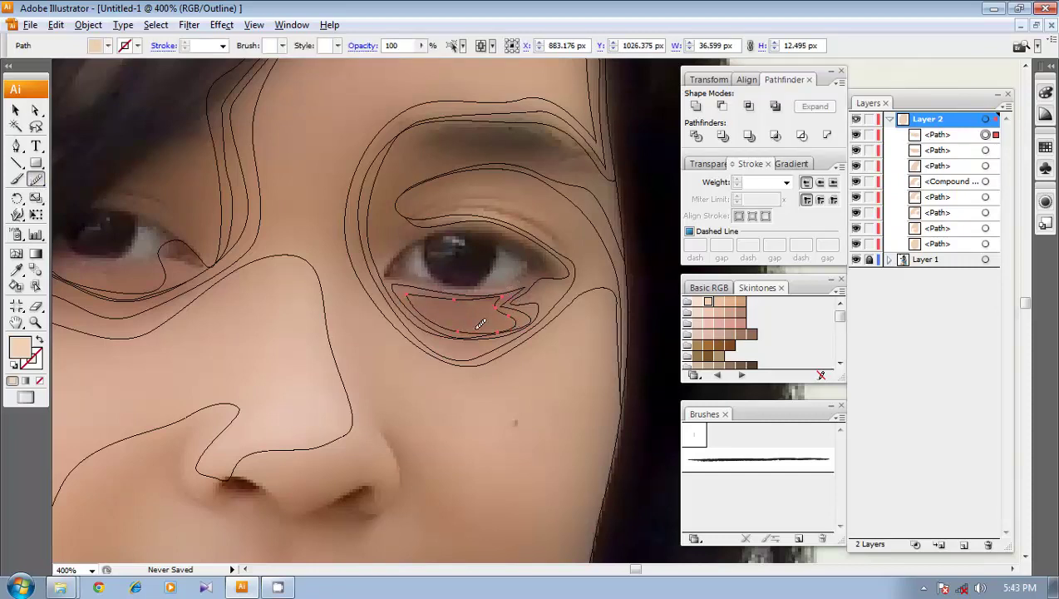
pyautogui.press('p')
pyautogui.keyDown('ctrl'); pyautogui.click(338, 270); pyautogui.keyUp('ctrl')
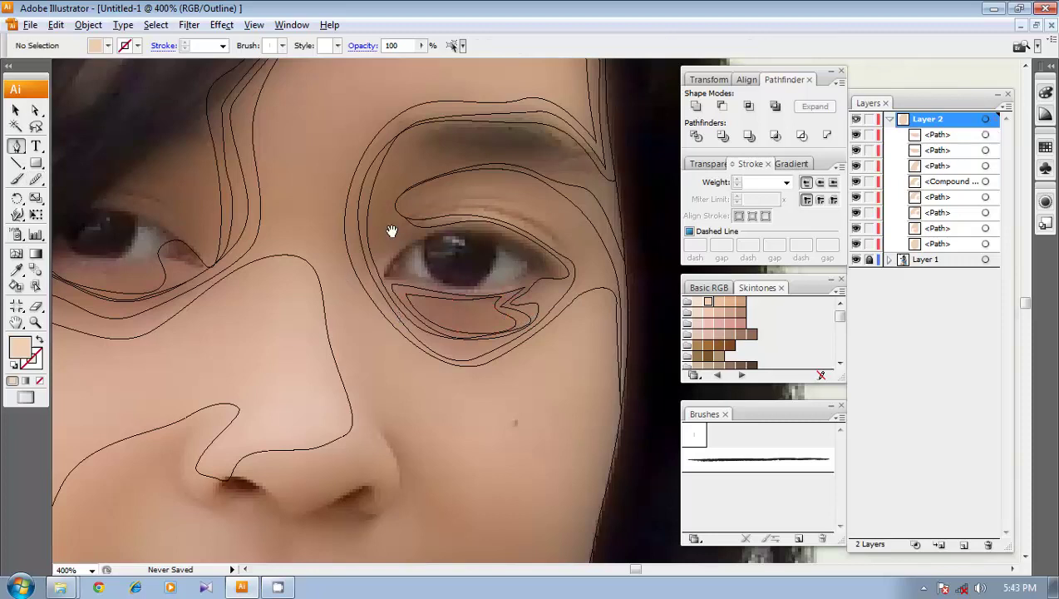
# - Trace a Pen shape from the uncovered eye's brow down to the inner corner, around the eyelid crease and back along the brow's top
pyautogui.moveTo(392, 229)
pyautogui.mouseDown()
pyautogui.moveTo(374, 270)
pyautogui.moveTo(355, 246)
pyautogui.moveTo(353, 272)
pyautogui.moveTo(391, 254)
pyautogui.moveTo(389, 236)
pyautogui.mouseUp()
pyautogui.click(395, 169)
pyautogui.click(432, 271)
pyautogui.moveTo(449, 218); pyautogui.dragTo(587, 223)
pyautogui.moveTo(524, 167); pyautogui.dragTo(490, 162)
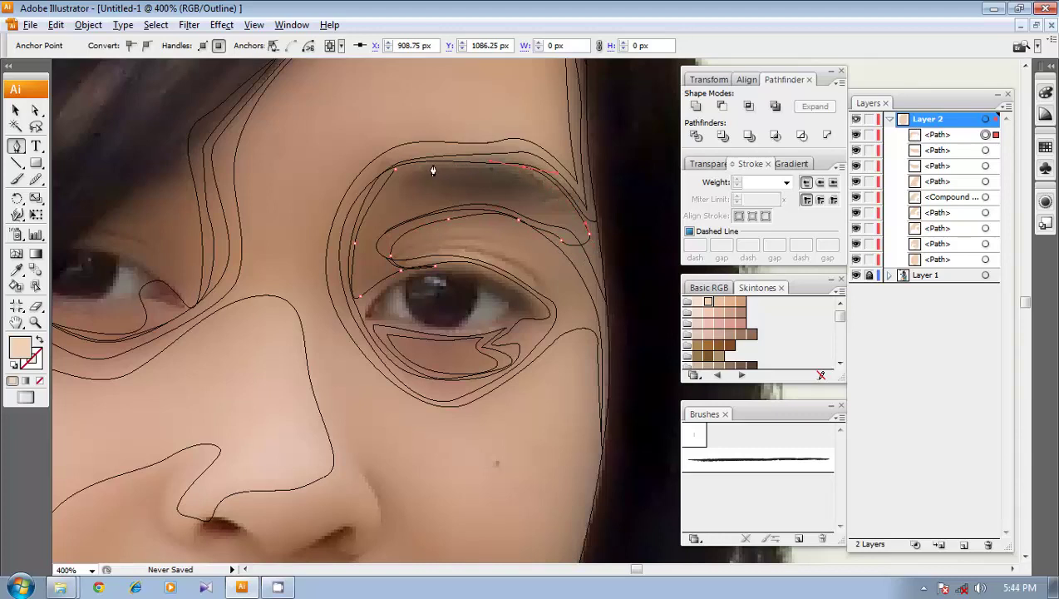
pyautogui.moveTo(396, 169); pyautogui.dragTo(360, 173)
# - Smooth the brow-and-lid shape at the brow's inner end, down the nose side and at its outer tip, then deselect it
pyautogui.click(36, 180)
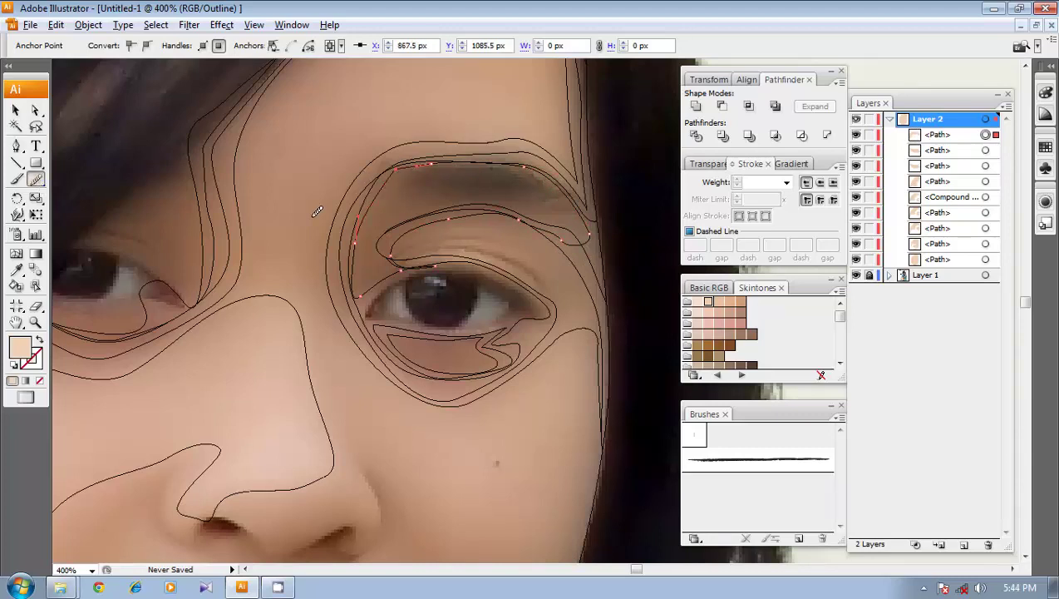
pyautogui.moveTo(434, 162)
pyautogui.mouseDown()
pyautogui.moveTo(396, 176)
pyautogui.moveTo(360, 232)
pyautogui.moveTo(395, 189)
pyautogui.moveTo(379, 218)
pyautogui.moveTo(376, 185)
pyautogui.moveTo(350, 264)
pyautogui.mouseUp()
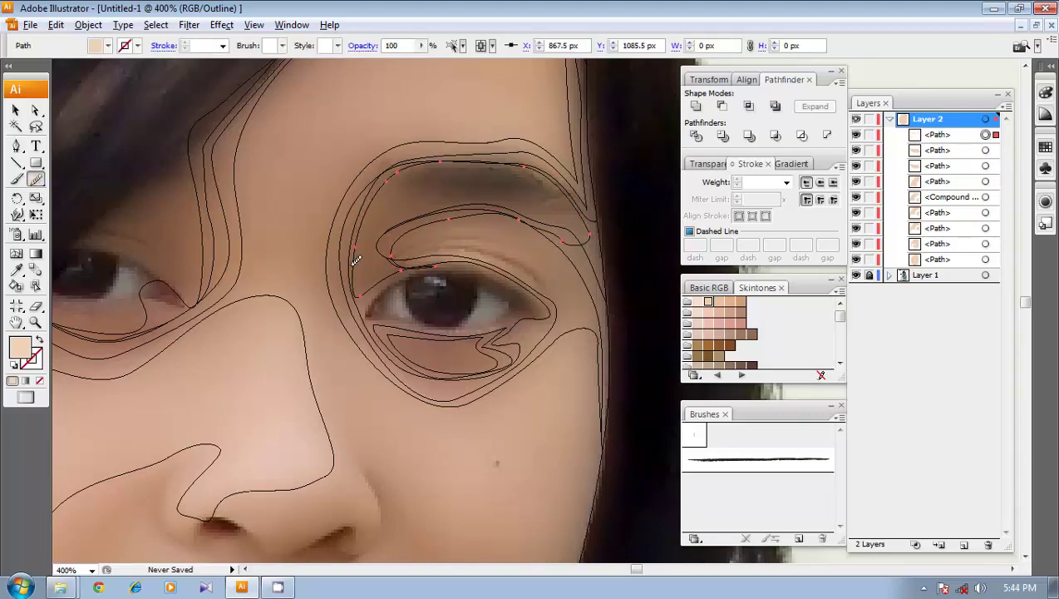
pyautogui.moveTo(536, 228); pyautogui.dragTo(586, 239)
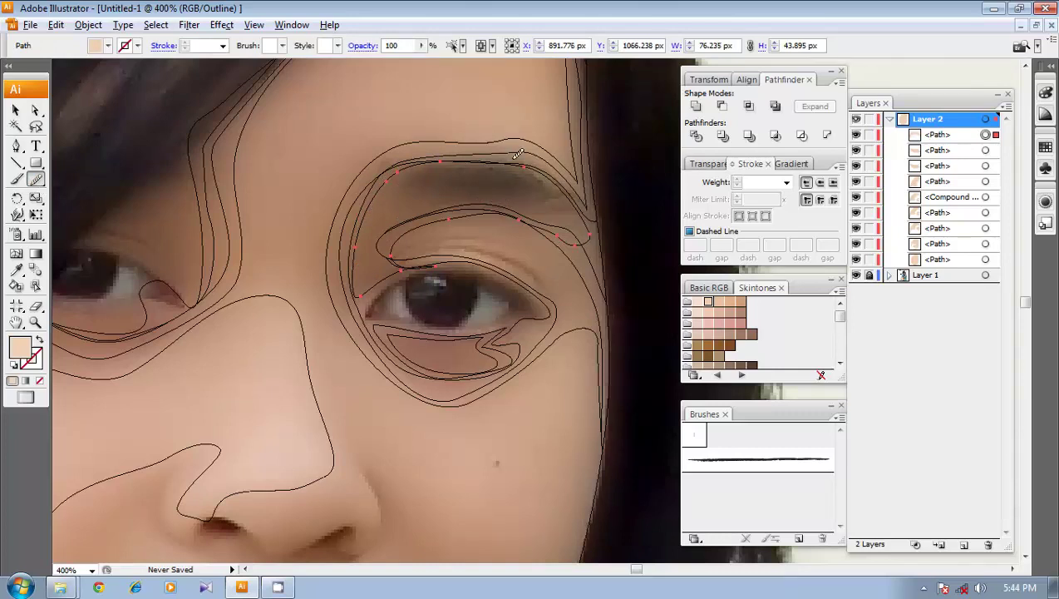
pyautogui.press('p')
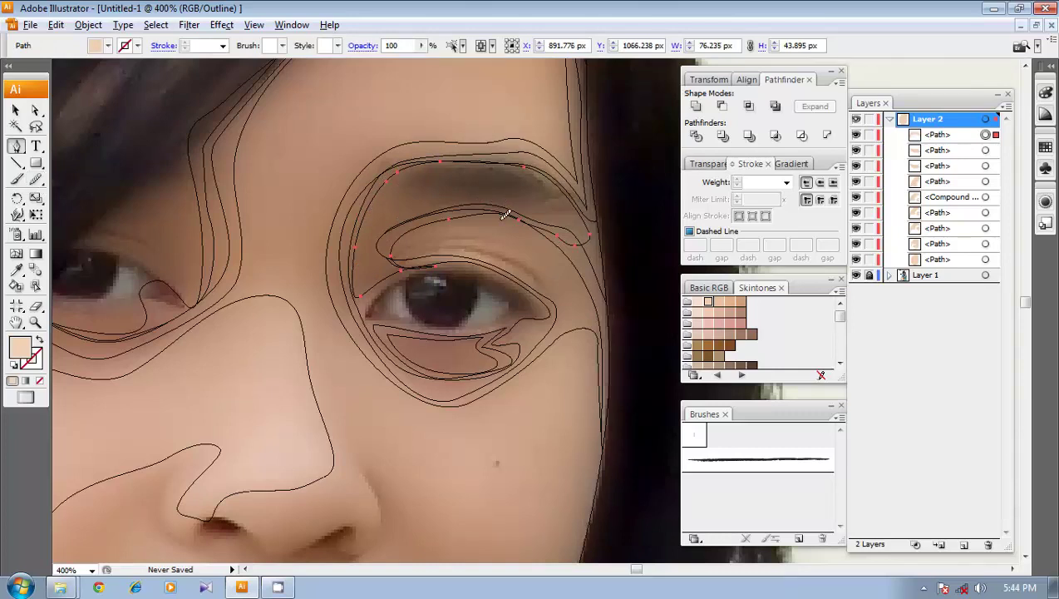
pyautogui.keyDown('ctrl'); pyautogui.click(406, 205); pyautogui.keyUp('ctrl')
# - Trace a closed Pen shape around the visible eyebrow, round off its inner end with smoothing and deselect it
pyautogui.moveTo(437, 218); pyautogui.dragTo(455, 295)
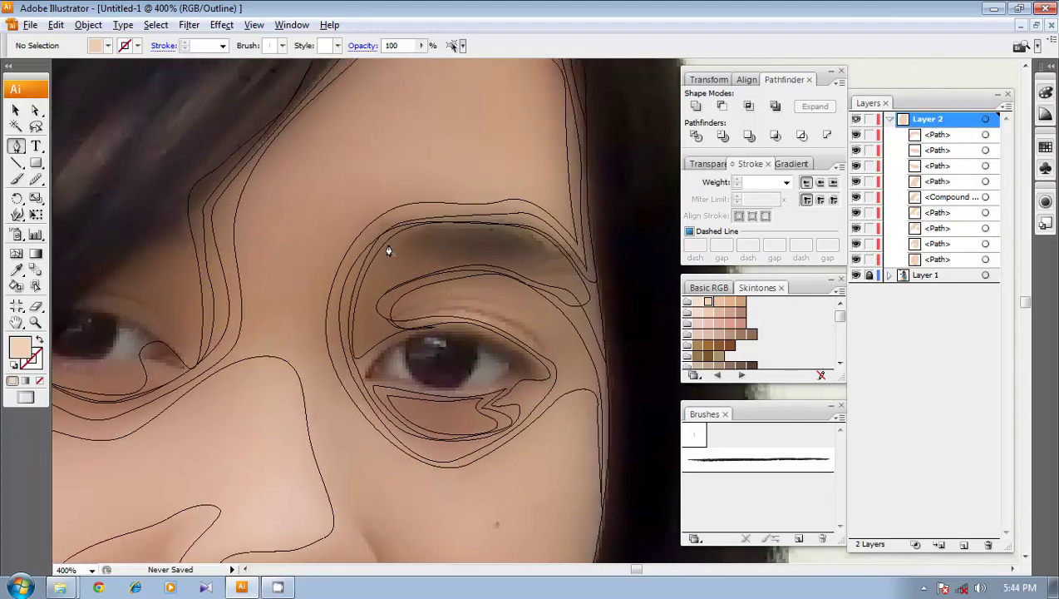
pyautogui.click(385, 242)
pyautogui.moveTo(448, 225); pyautogui.dragTo(472, 224)
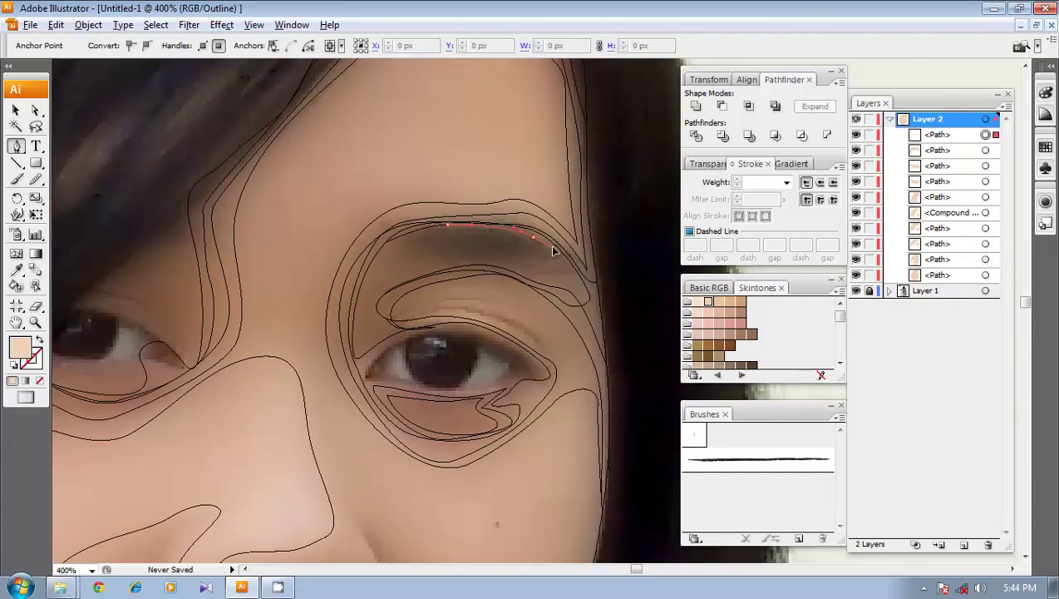
pyautogui.click(578, 280)
pyautogui.moveTo(553, 247); pyautogui.dragTo(433, 268)
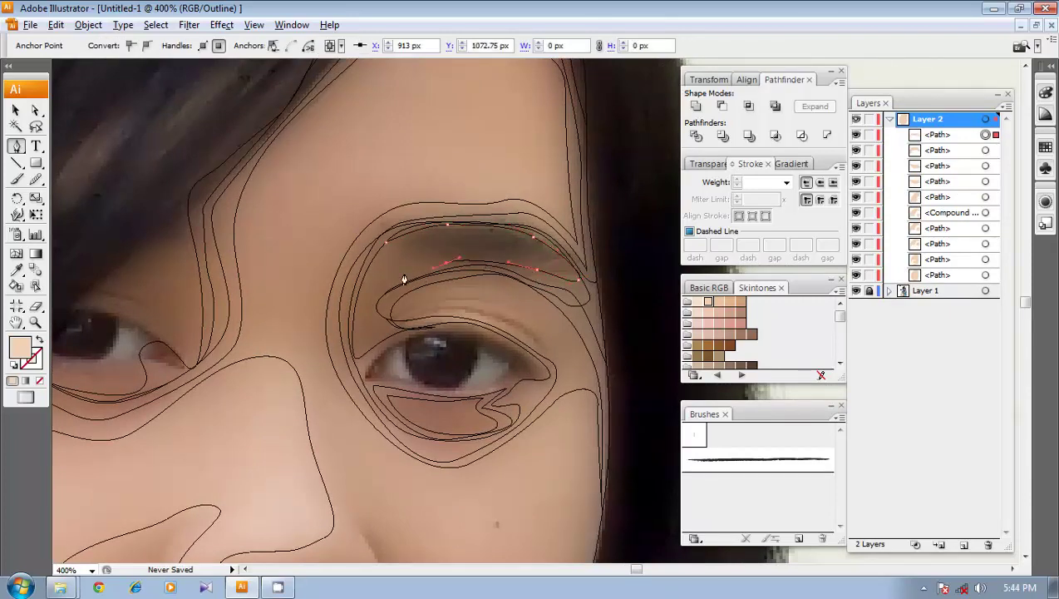
pyautogui.click(385, 267)
pyautogui.click(386, 243)
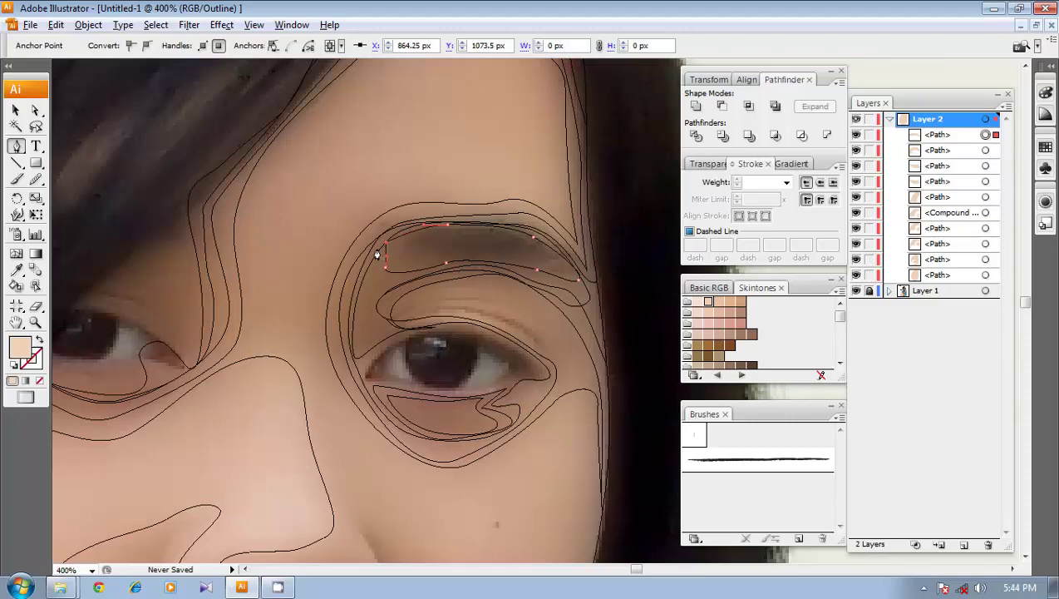
pyautogui.click(36, 179)
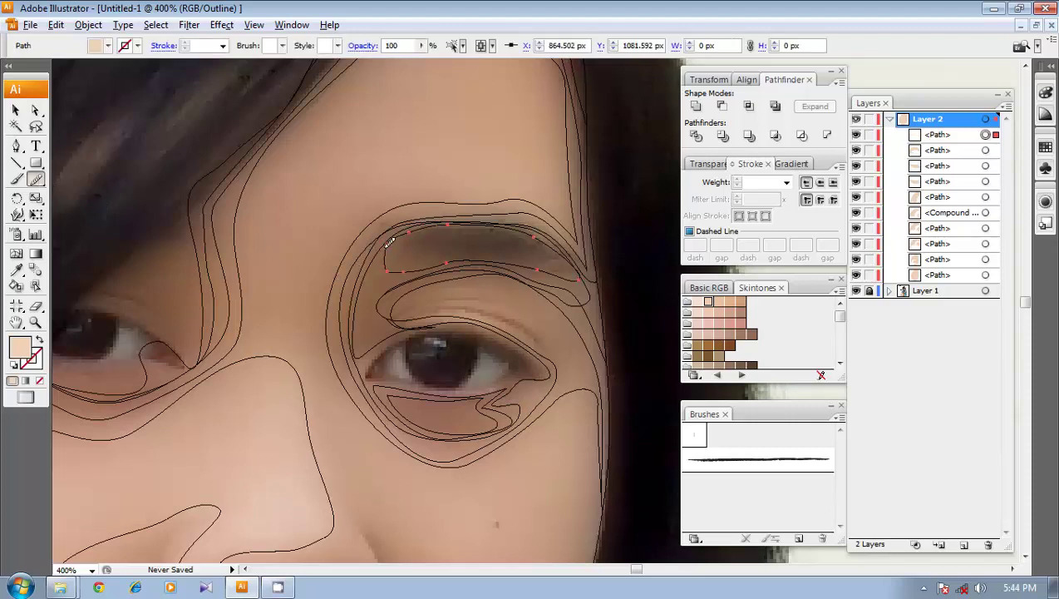
pyautogui.keyDown('ctrl'); pyautogui.click(480, 249); pyautogui.keyUp('ctrl')
# - Trace a small Pen shape between the uncovered eye's inner corner and the brow, and smooth its edges
pyautogui.press('p')
pyautogui.click(364, 289)
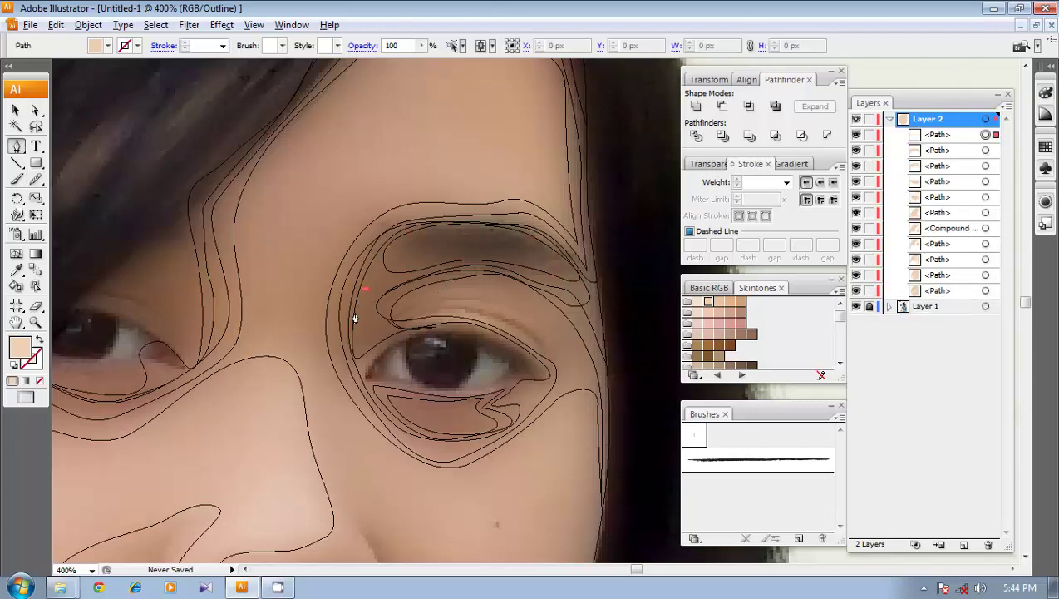
pyautogui.moveTo(360, 360); pyautogui.dragTo(360, 361)
pyautogui.click(380, 336)
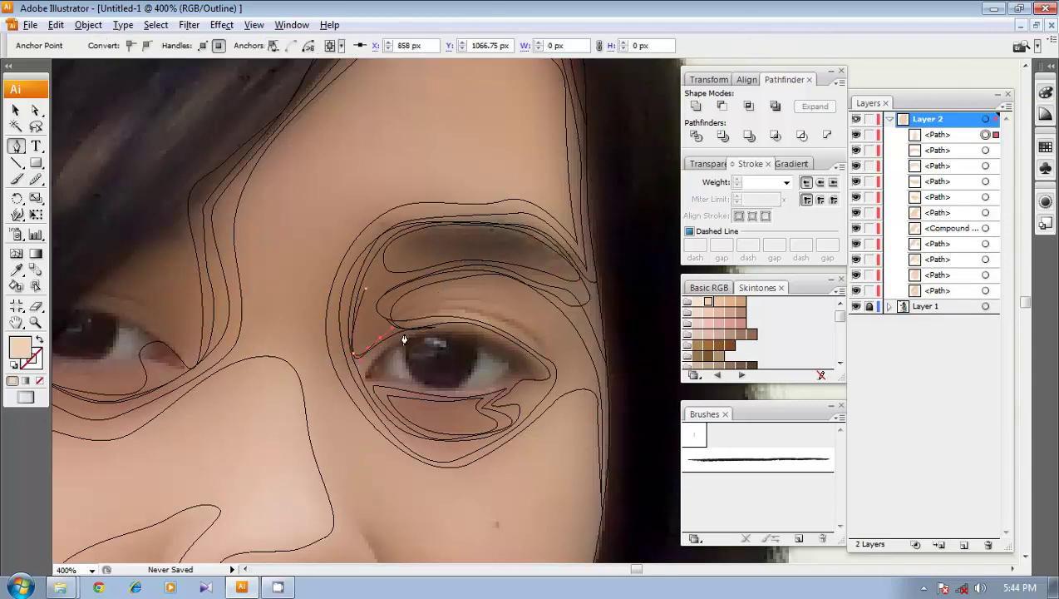
pyautogui.click(406, 328)
pyautogui.moveTo(379, 316)
pyautogui.mouseDown()
pyautogui.moveTo(349, 312)
pyautogui.moveTo(376, 281)
pyautogui.moveTo(358, 323)
pyautogui.moveTo(373, 300)
pyautogui.moveTo(379, 321)
pyautogui.moveTo(409, 326)
pyautogui.moveTo(355, 357)
pyautogui.mouseUp()
pyautogui.click(35, 180)
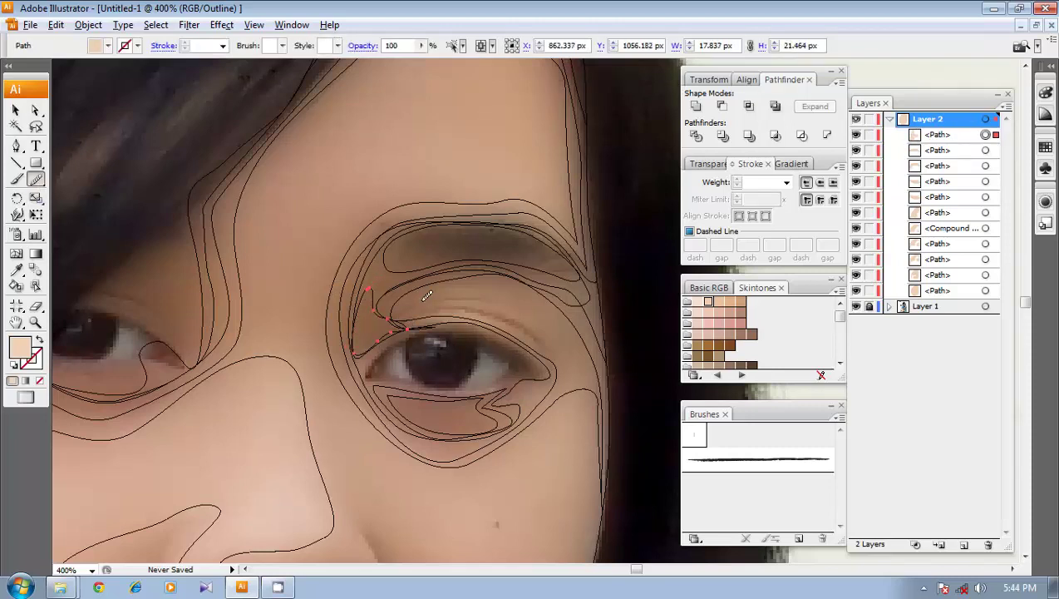
pyautogui.moveTo(463, 286); pyautogui.dragTo(464, 300)
# - Trace a closed Pen shape above the hair-side eye, from the hair down to the inner corner, along the upper lid and back
pyautogui.press('p')
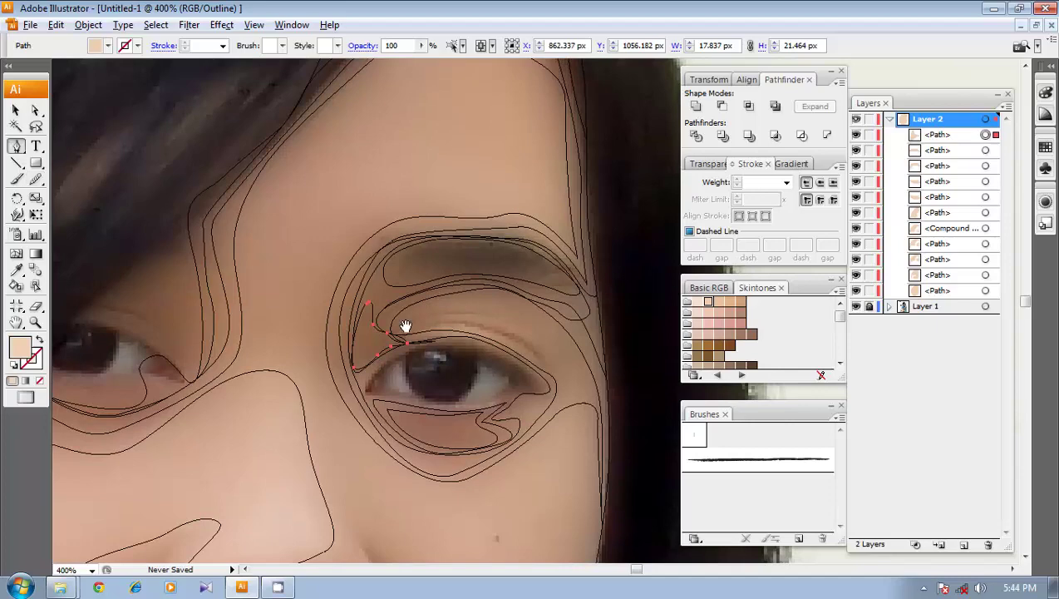
pyautogui.moveTo(407, 324); pyautogui.dragTo(403, 300)
pyautogui.moveTo(247, 305); pyautogui.dragTo(409, 380)
pyautogui.moveTo(353, 335); pyautogui.dragTo(311, 310)
pyautogui.moveTo(297, 229); pyautogui.dragTo(341, 217)
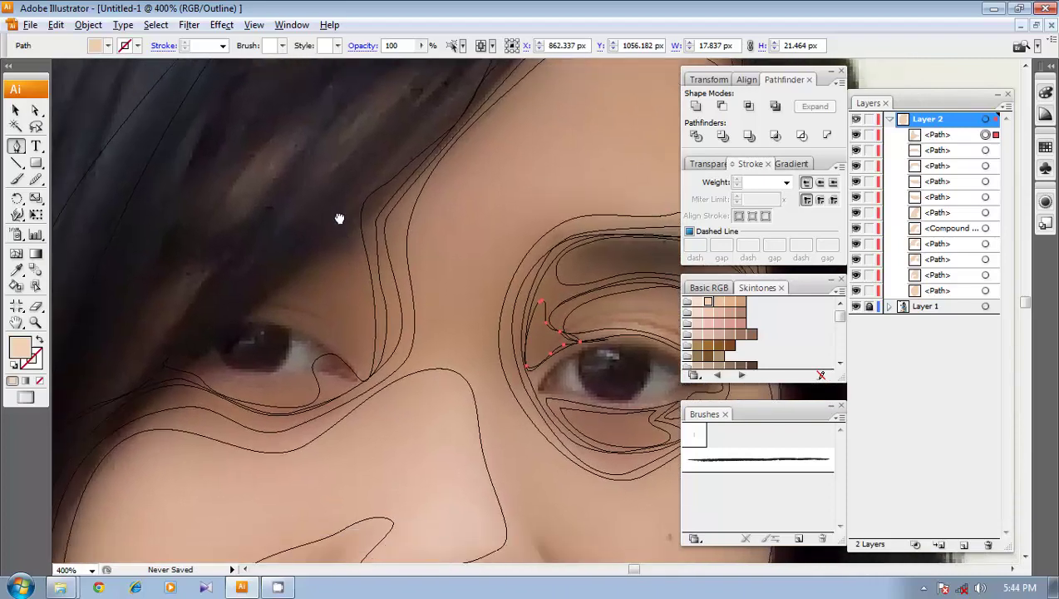
pyautogui.moveTo(365, 264); pyautogui.dragTo(367, 289)
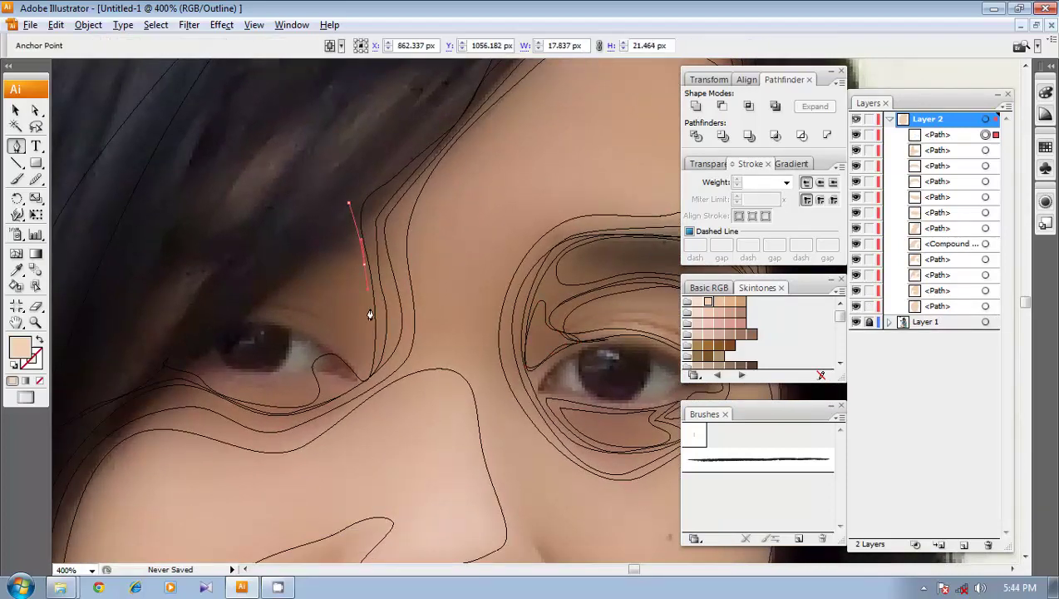
pyautogui.moveTo(371, 343); pyautogui.dragTo(233, 304)
pyautogui.moveTo(251, 265); pyautogui.dragTo(280, 244)
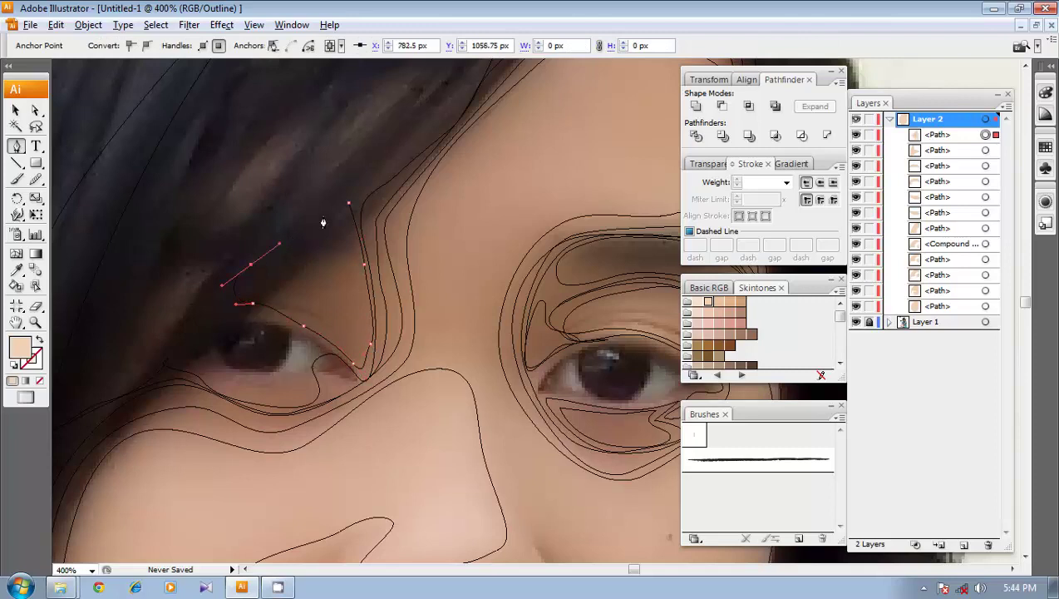
pyautogui.moveTo(324, 216); pyautogui.dragTo(327, 213)
pyautogui.click(348, 203)
# - Trace a small closed Pen shape at the outer corner of the hair-side eye
pyautogui.moveTo(337, 307); pyautogui.dragTo(432, 261)
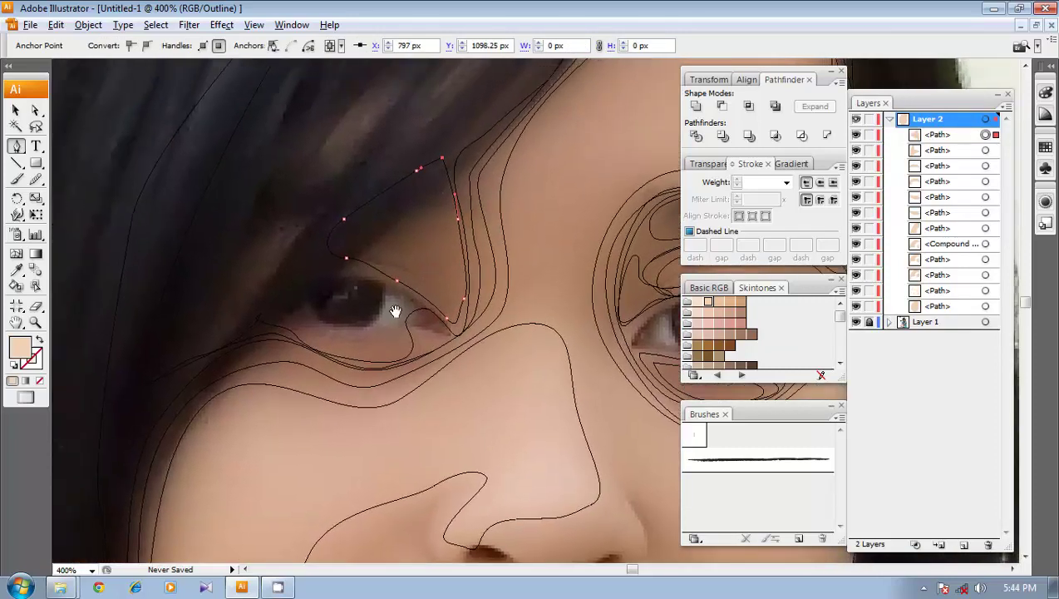
pyautogui.moveTo(367, 271); pyautogui.dragTo(364, 314)
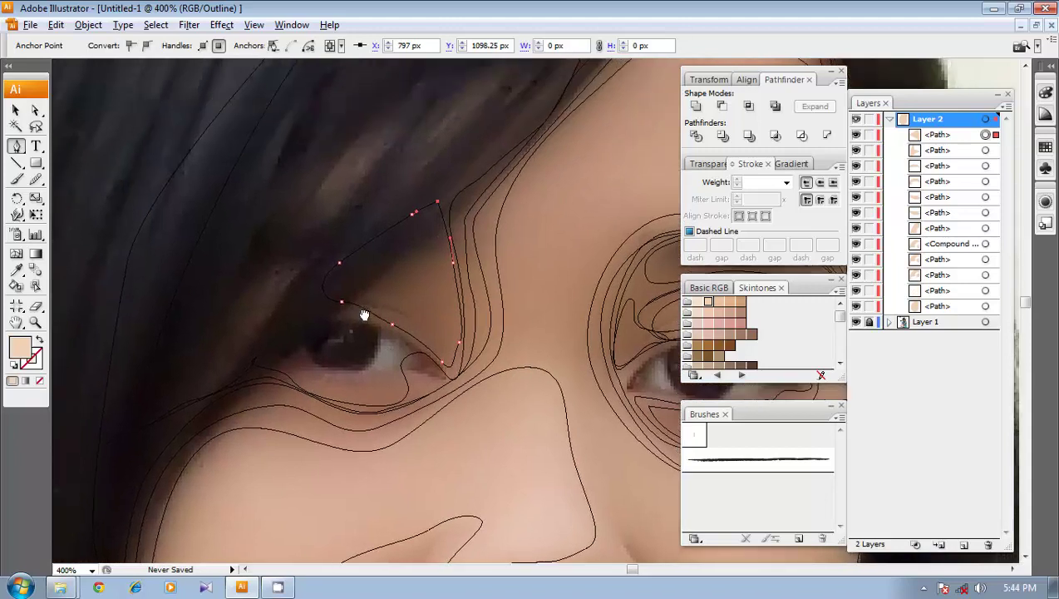
pyautogui.click(283, 338)
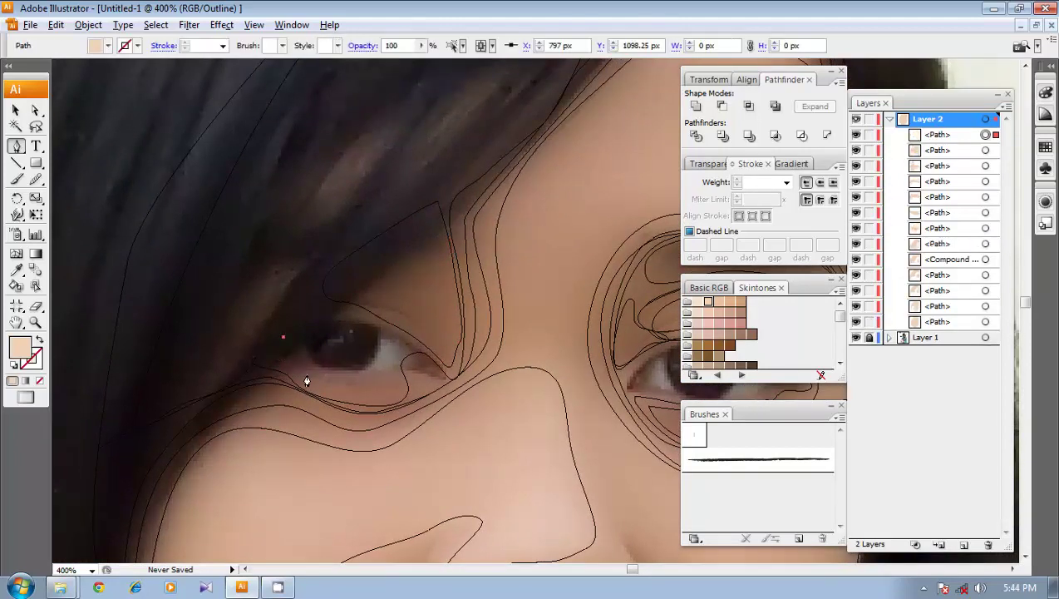
pyautogui.moveTo(319, 381); pyautogui.dragTo(320, 383)
pyautogui.click(271, 361)
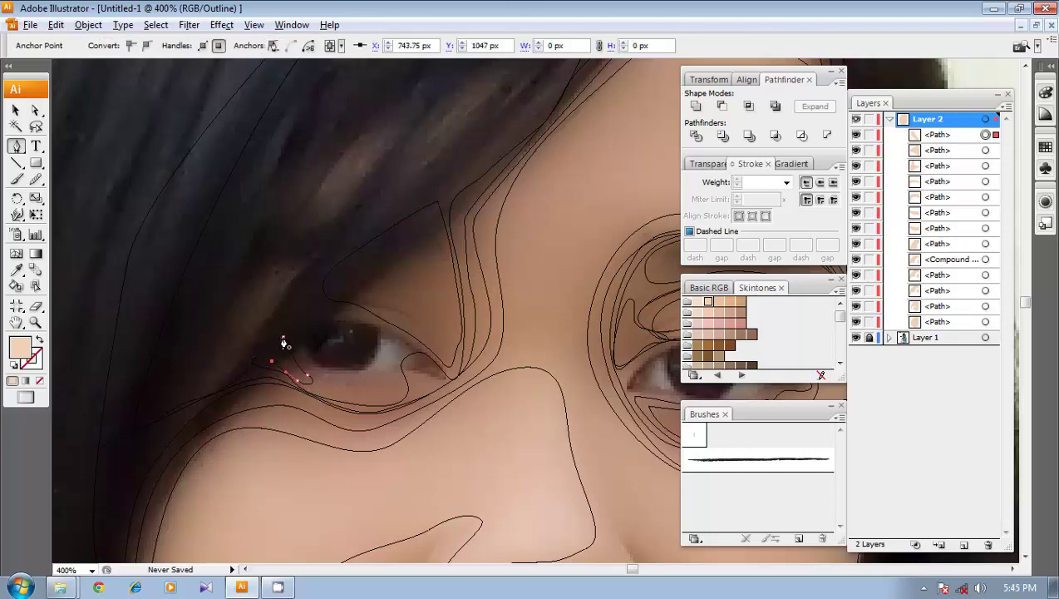
pyautogui.click(283, 338)
# - Trace a narrow closed Pen shape beneath the hair-side eye and smooth its edges
pyautogui.moveTo(463, 362); pyautogui.dragTo(372, 383)
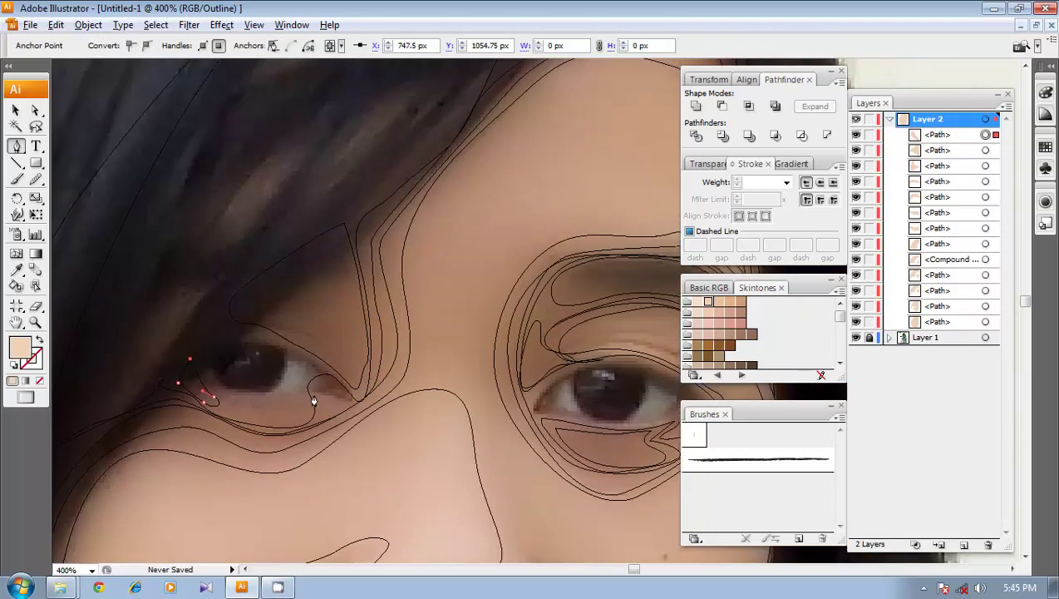
pyautogui.click(254, 419)
pyautogui.moveTo(313, 408); pyautogui.dragTo(332, 404)
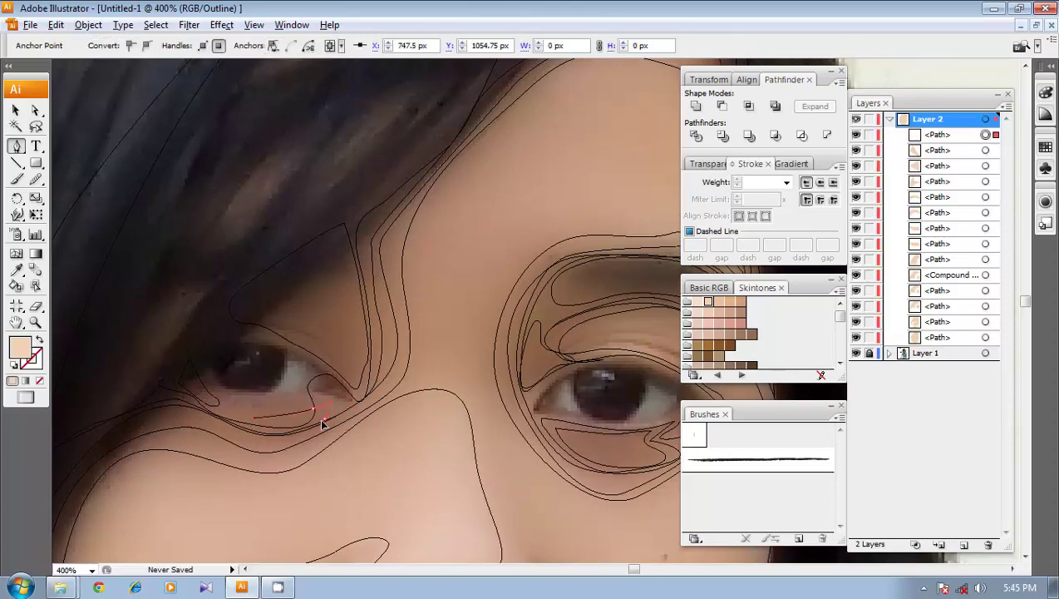
pyautogui.click(277, 434)
pyautogui.click(253, 419)
pyautogui.click(35, 178)
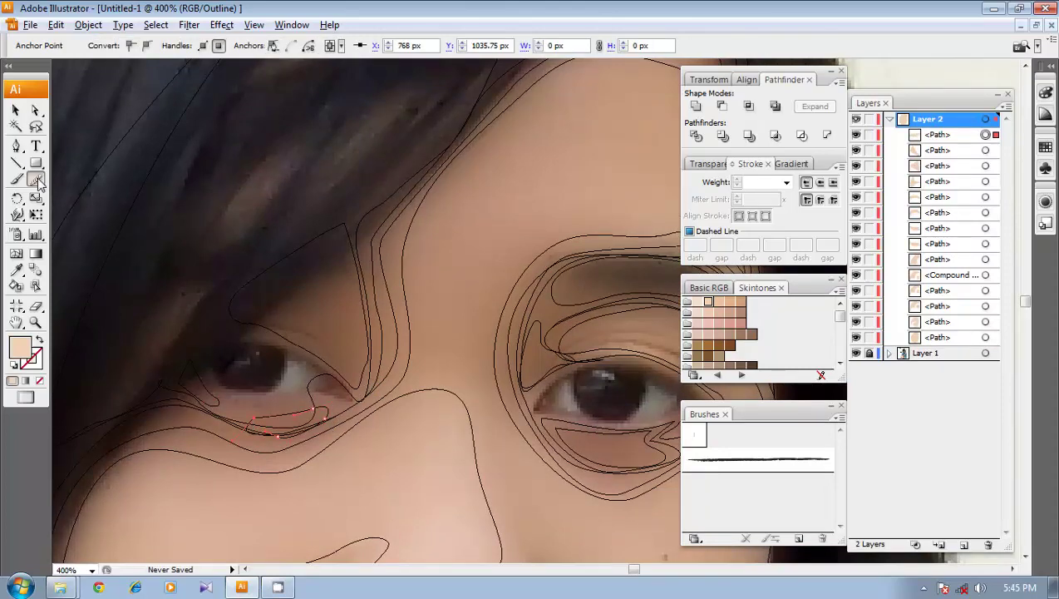
pyautogui.keyDown('ctrl'); pyautogui.click(421, 395); pyautogui.keyUp('ctrl')
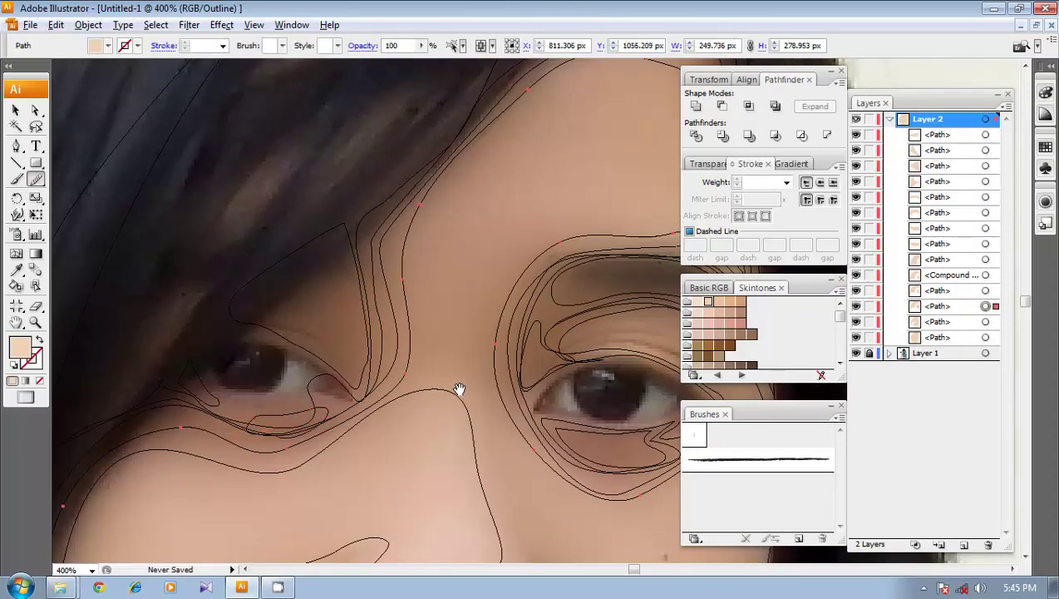
pyautogui.moveTo(459, 388); pyautogui.dragTo(274, 318)
pyautogui.moveTo(358, 262); pyautogui.dragTo(363, 397)
pyautogui.moveTo(307, 246); pyautogui.dragTo(349, 315)
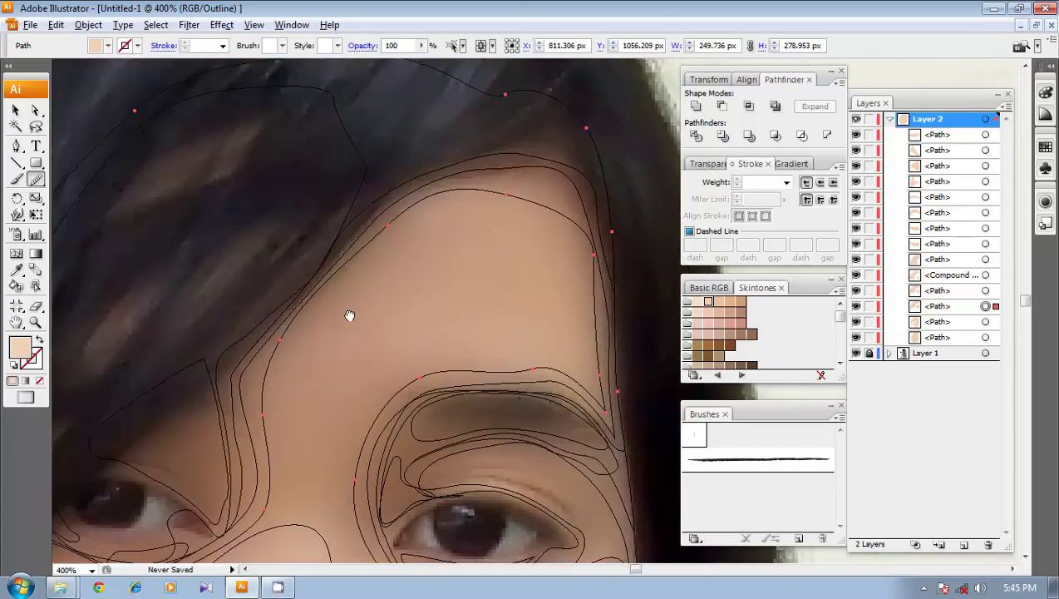
pyautogui.moveTo(400, 434)
pyautogui.mouseDown()
pyautogui.moveTo(401, 227)
pyautogui.moveTo(394, 260)
pyautogui.moveTo(331, 279)
pyautogui.mouseUp()
pyautogui.press('p')
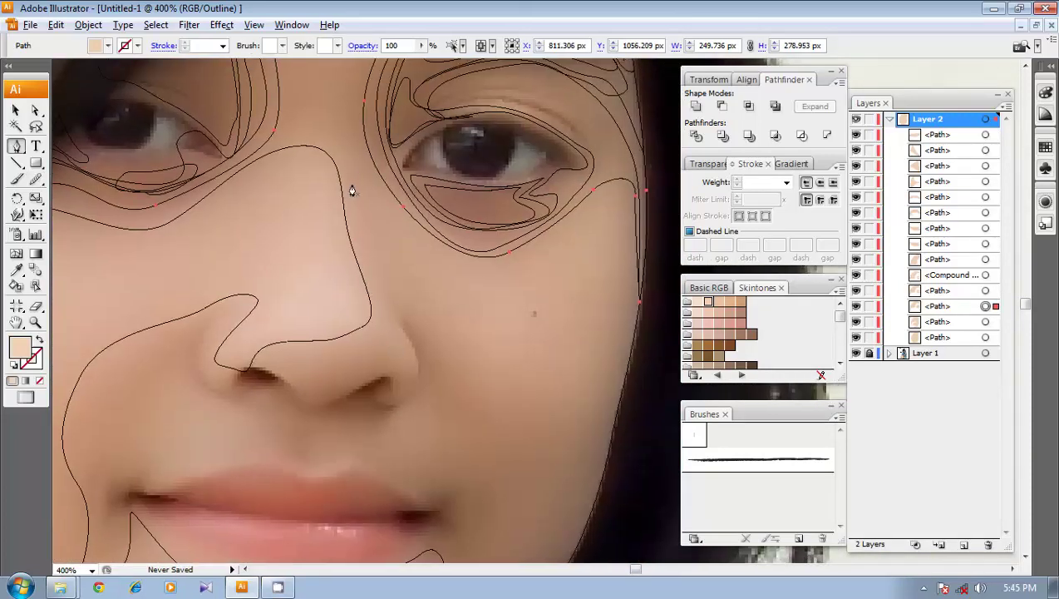
# - Use the Pen tool to start a nose shading outline beside the bridge and trace it down the right-hand side to the nose wing
pyautogui.moveTo(351, 186); pyautogui.dragTo(355, 179)
pyautogui.moveTo(379, 308); pyautogui.dragTo(385, 316)
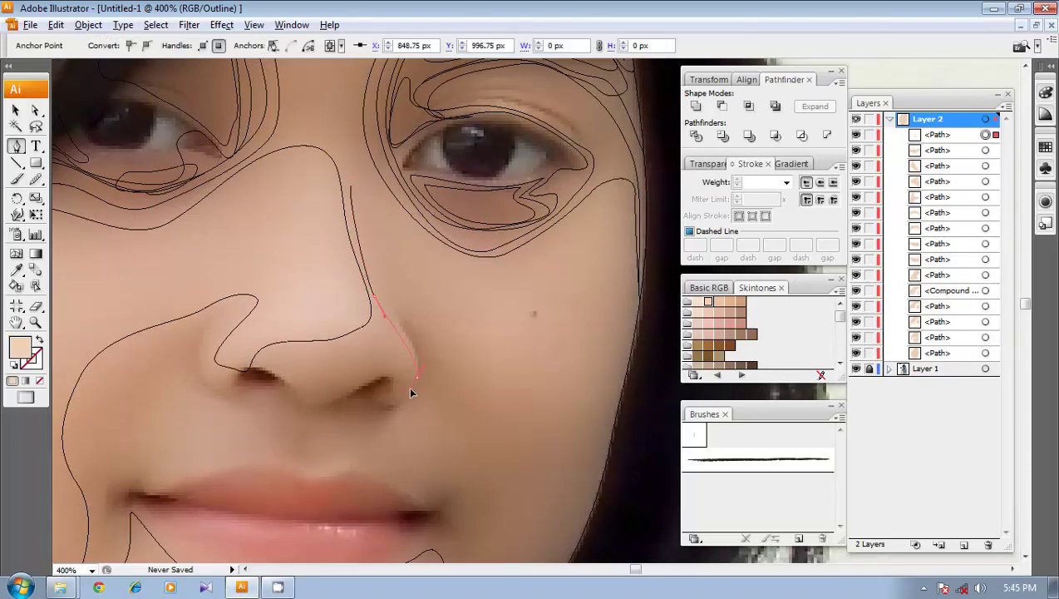
pyautogui.moveTo(407, 409); pyautogui.dragTo(408, 411)
pyautogui.click(418, 380)
pyautogui.keyDown('ctrl'); pyautogui.click(420, 383); pyautogui.keyUp('ctrl')
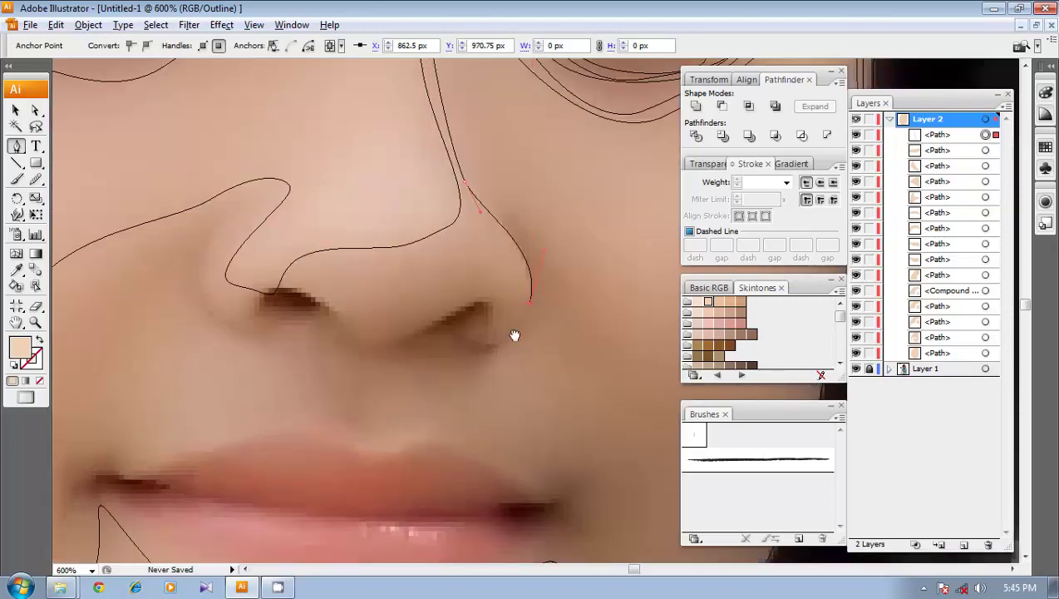
pyautogui.moveTo(515, 336); pyautogui.dragTo(429, 340)
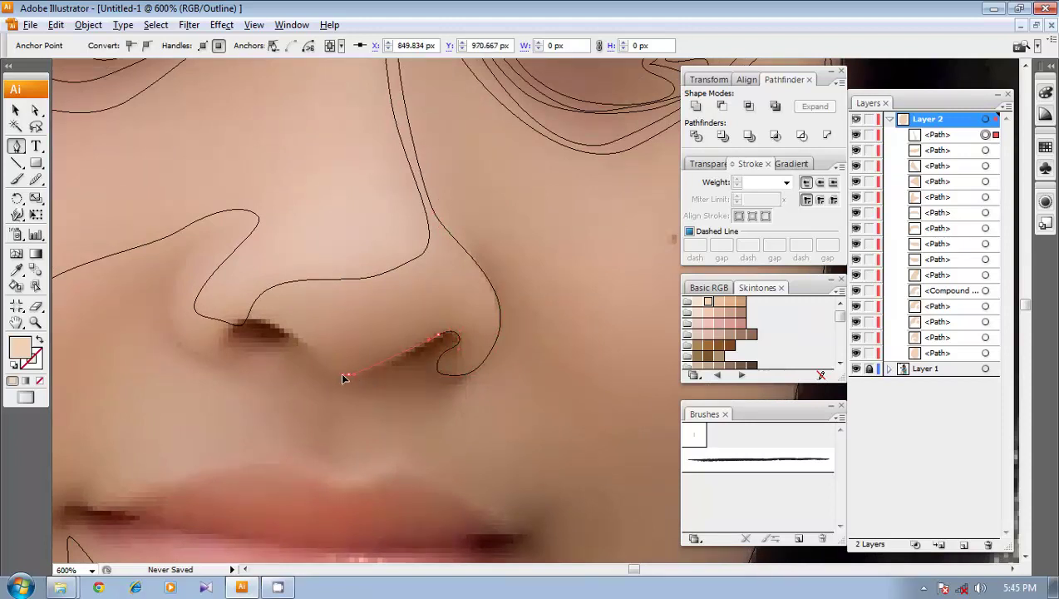
# - Continue the shading outline along the underside of the nose, over both nostrils, and up around the left-hand wing
pyautogui.moveTo(346, 375); pyautogui.dragTo(326, 373)
pyautogui.moveTo(242, 320); pyautogui.dragTo(261, 355)
pyautogui.press('space')
pyautogui.press('space')
pyautogui.moveTo(247, 306); pyautogui.dragTo(278, 248)
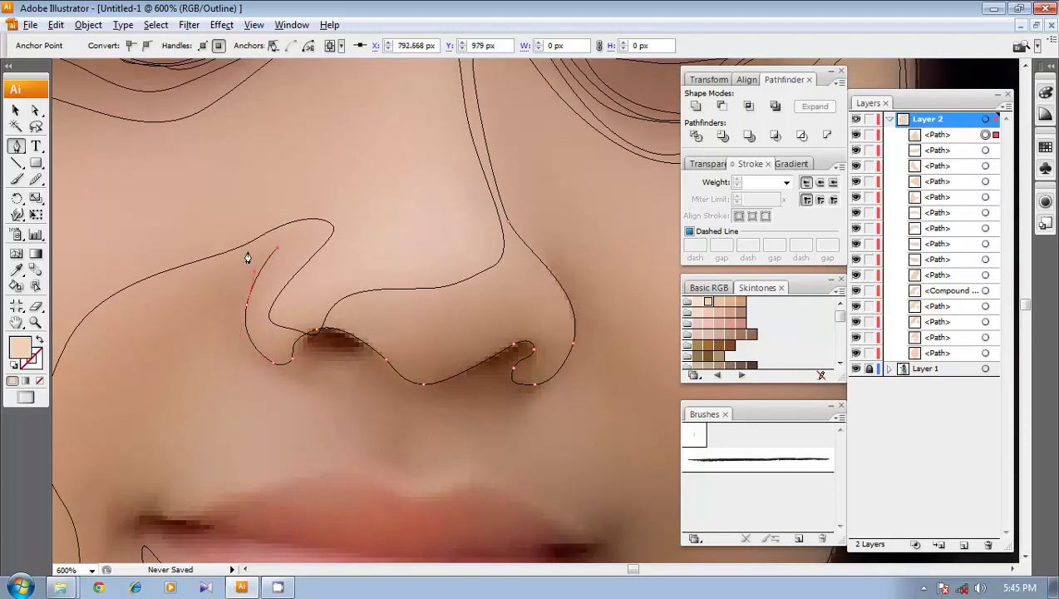
# - Extend the outline into a long narrow loop over the left-hand cheek and bring it back below the nostril
pyautogui.press('space')
pyautogui.moveTo(153, 329); pyautogui.dragTo(178, 254)
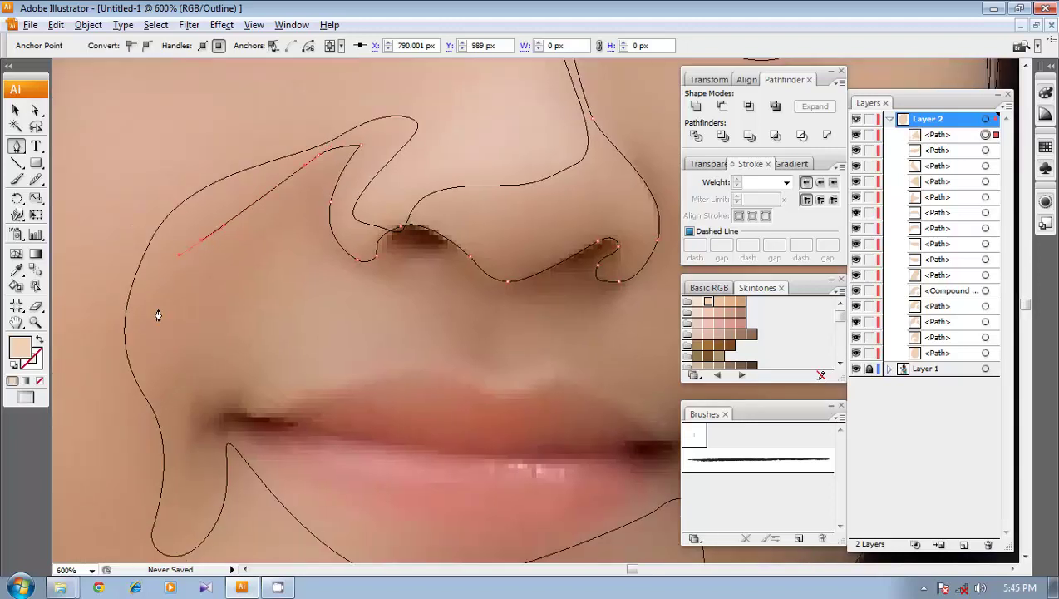
pyautogui.moveTo(210, 315); pyautogui.dragTo(216, 314)
pyautogui.moveTo(280, 235); pyautogui.dragTo(303, 223)
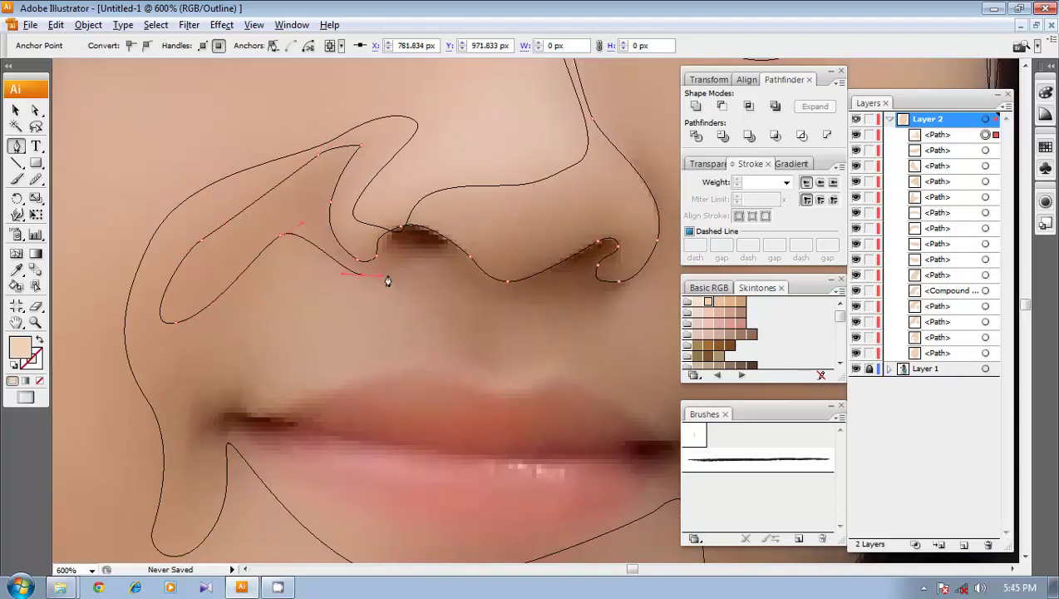
# - Trace the outline down to the upper lip, across the philtrum and back up beneath the right-hand nostril
pyautogui.press('space')
pyautogui.moveTo(409, 272); pyautogui.dragTo(291, 359)
pyautogui.moveTo(288, 375); pyautogui.dragTo(394, 388)
pyautogui.press('space')
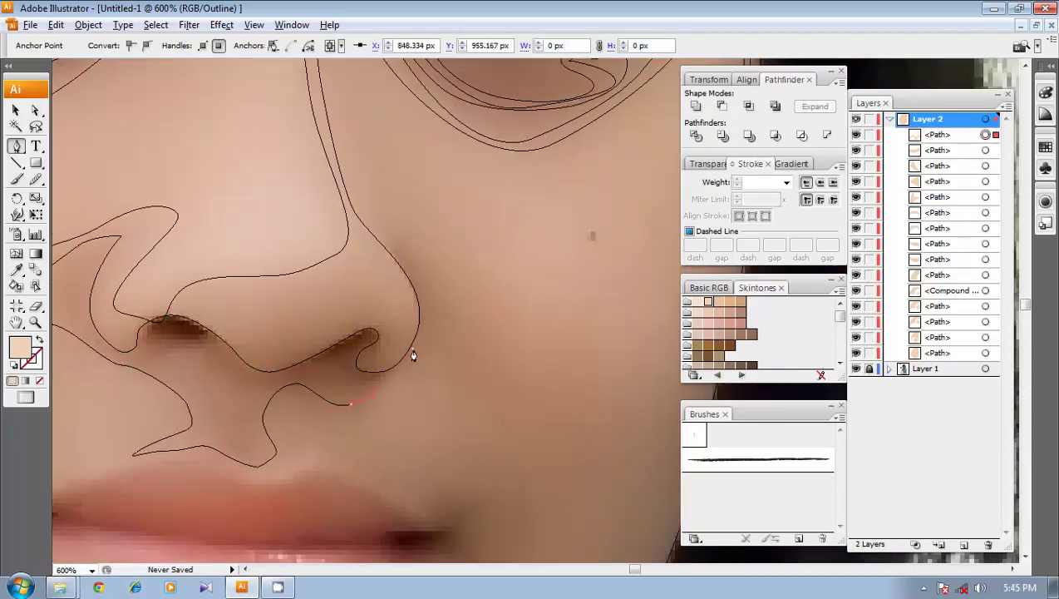
# - Carry the outline up outside the right-hand nose wing, close it at the bridge and deselect the finished shape
pyautogui.moveTo(413, 350); pyautogui.dragTo(421, 328)
pyautogui.moveTo(435, 285); pyautogui.dragTo(425, 256)
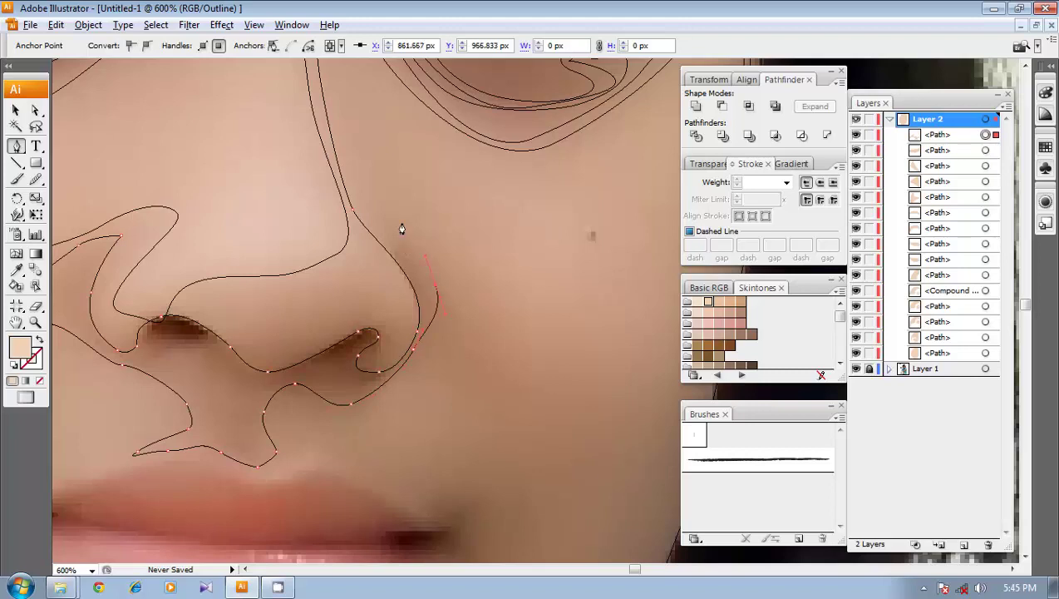
pyautogui.scroll(3, 381, 331)
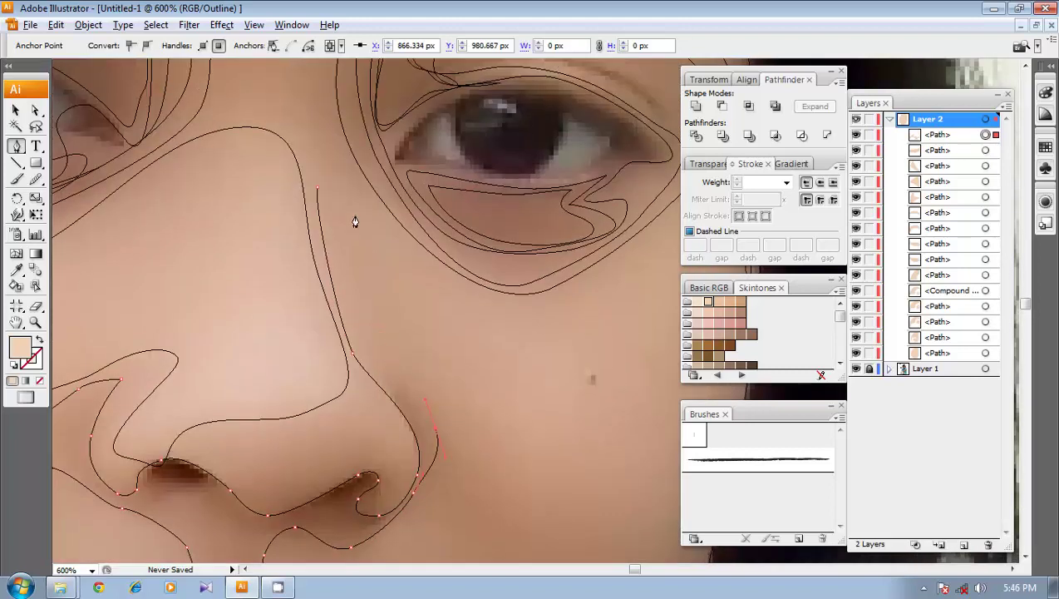
pyautogui.moveTo(366, 221); pyautogui.dragTo(316, 225)
pyautogui.hotkey('ctrl', 'shift', 'a')
# - Draw a narrow closed shading shape inside the band along the nose's right-hand side, from beside the bridge down to the wing
pyautogui.moveTo(361, 319); pyautogui.dragTo(388, 320)
pyautogui.click(455, 319)
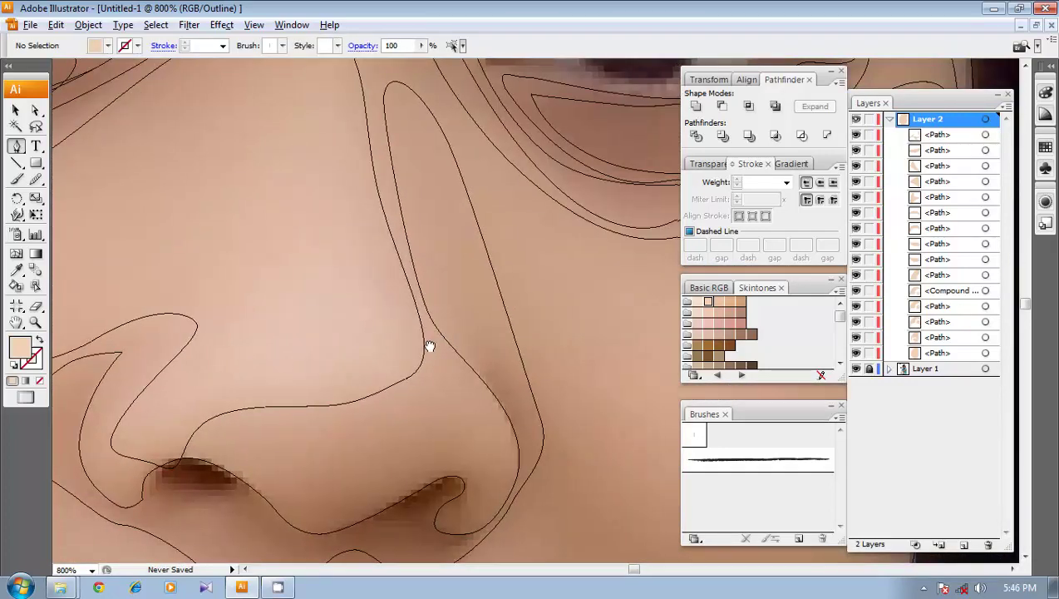
pyautogui.click(341, 131)
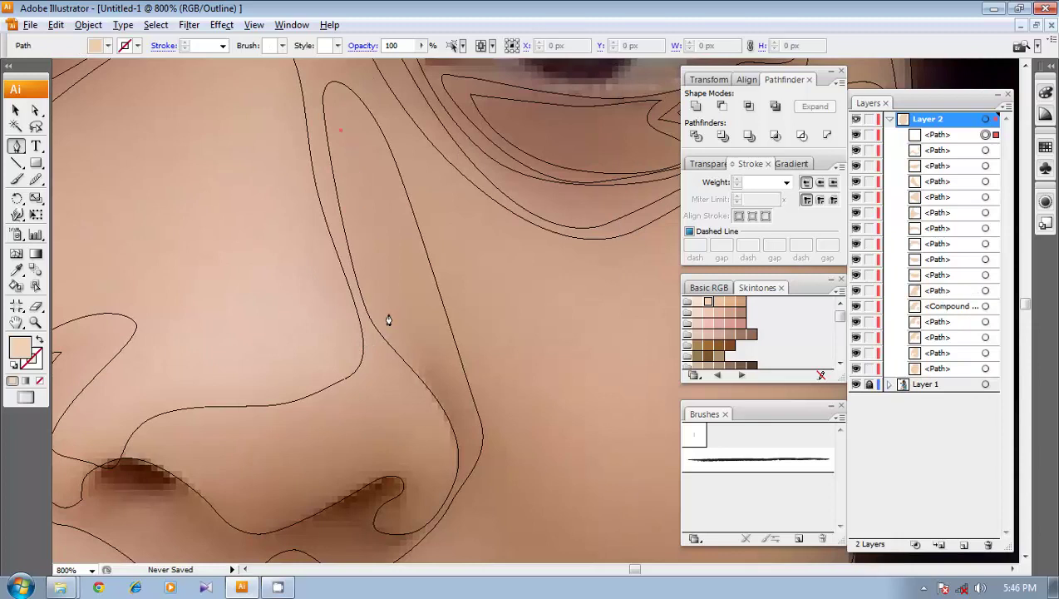
pyautogui.moveTo(387, 315); pyautogui.dragTo(404, 341)
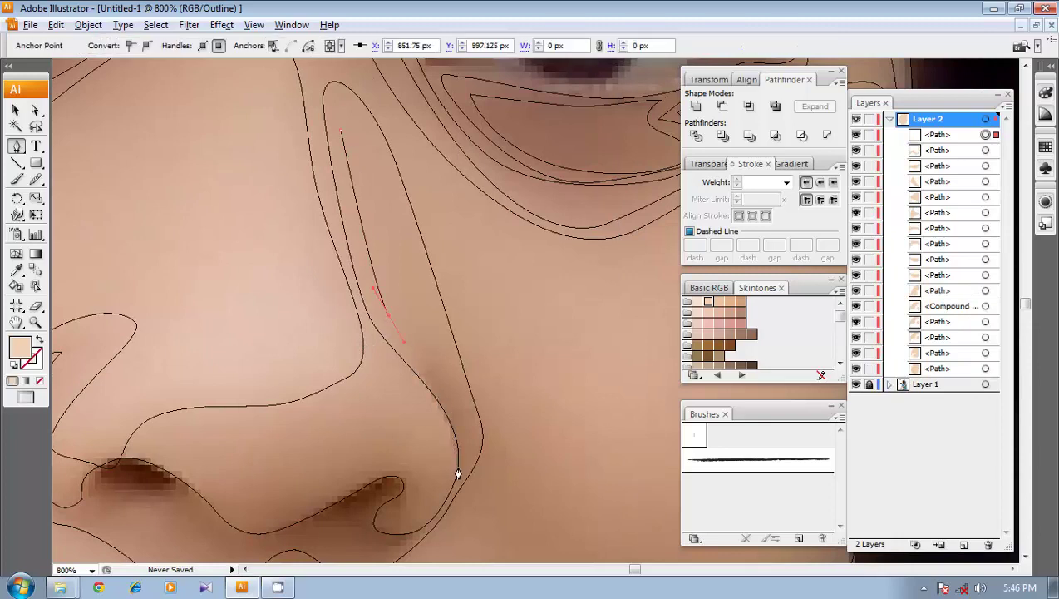
pyautogui.moveTo(456, 480); pyautogui.dragTo(449, 514)
pyautogui.moveTo(406, 345)
pyautogui.mouseDown()
pyautogui.moveTo(407, 367)
pyautogui.moveTo(463, 444)
pyautogui.moveTo(466, 488)
pyautogui.mouseUp()
pyautogui.scroll(-2, 466, 489)
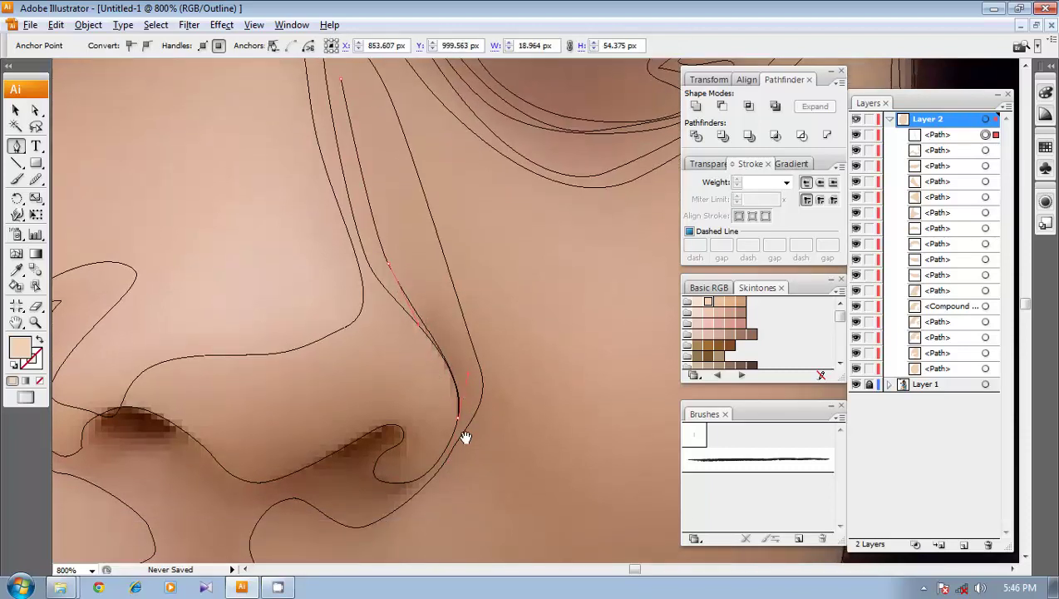
pyautogui.moveTo(465, 424); pyautogui.dragTo(441, 312)
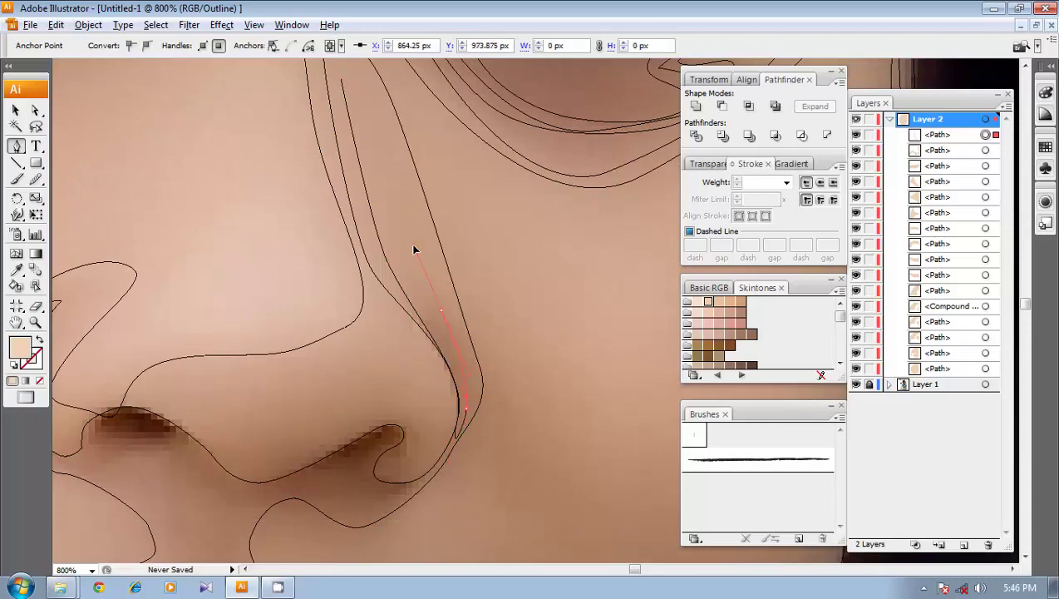
pyautogui.scroll(5, 399, 324)
pyautogui.click(340, 231)
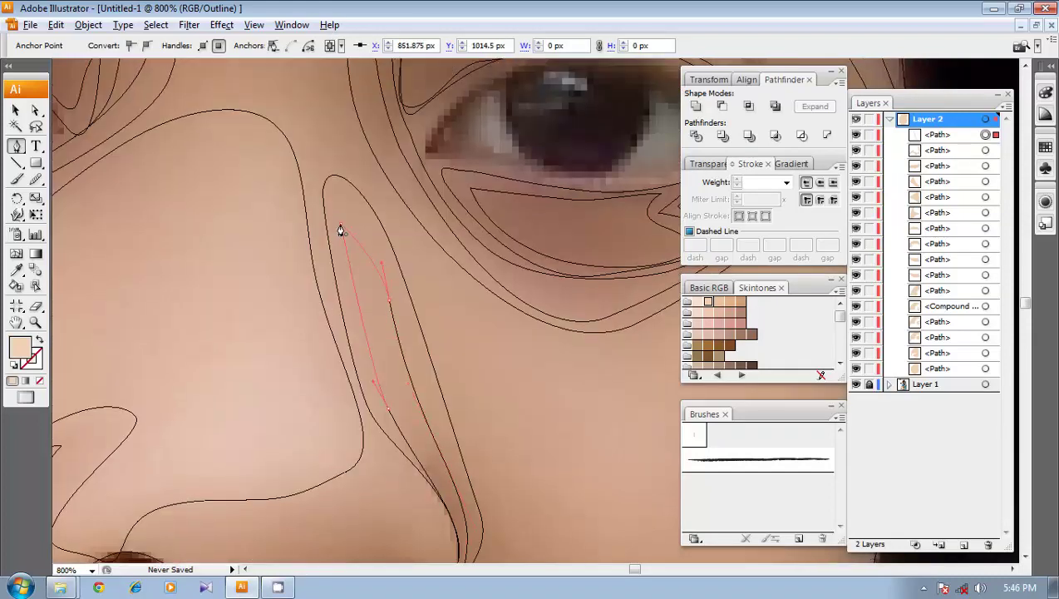
pyautogui.moveTo(340, 230); pyautogui.dragTo(333, 269)
# - Draw a smaller closed shadow shape over the crease of the right-hand nose wing with the Pen tool
pyautogui.keyDown('ctrl'); pyautogui.click(411, 304); pyautogui.keyUp('ctrl')
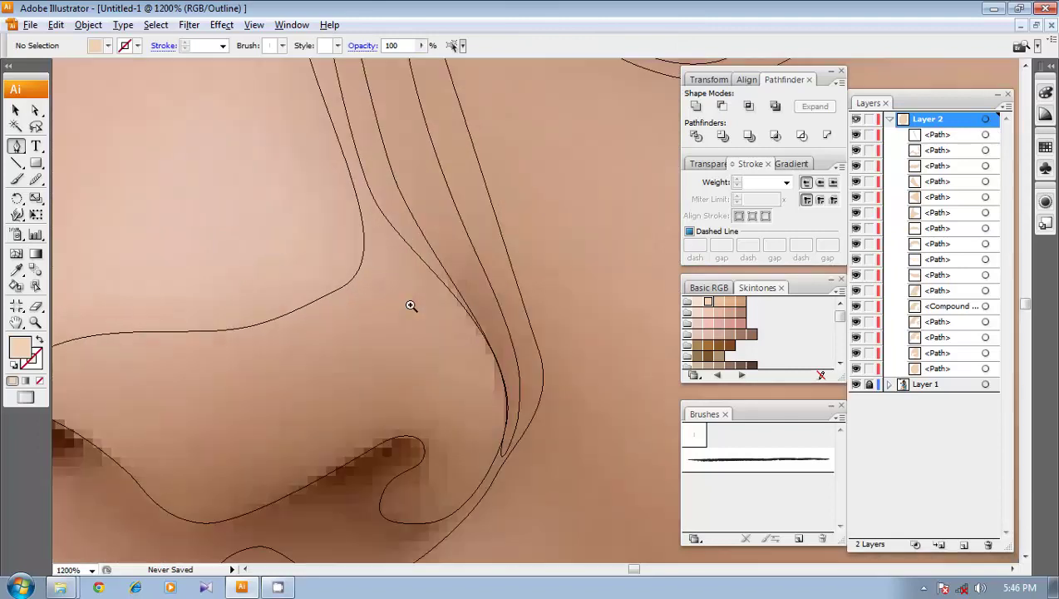
pyautogui.moveTo(451, 293); pyautogui.dragTo(424, 333)
pyautogui.click(409, 287)
pyautogui.moveTo(461, 388); pyautogui.dragTo(466, 413)
pyautogui.moveTo(471, 502); pyautogui.dragTo(454, 546)
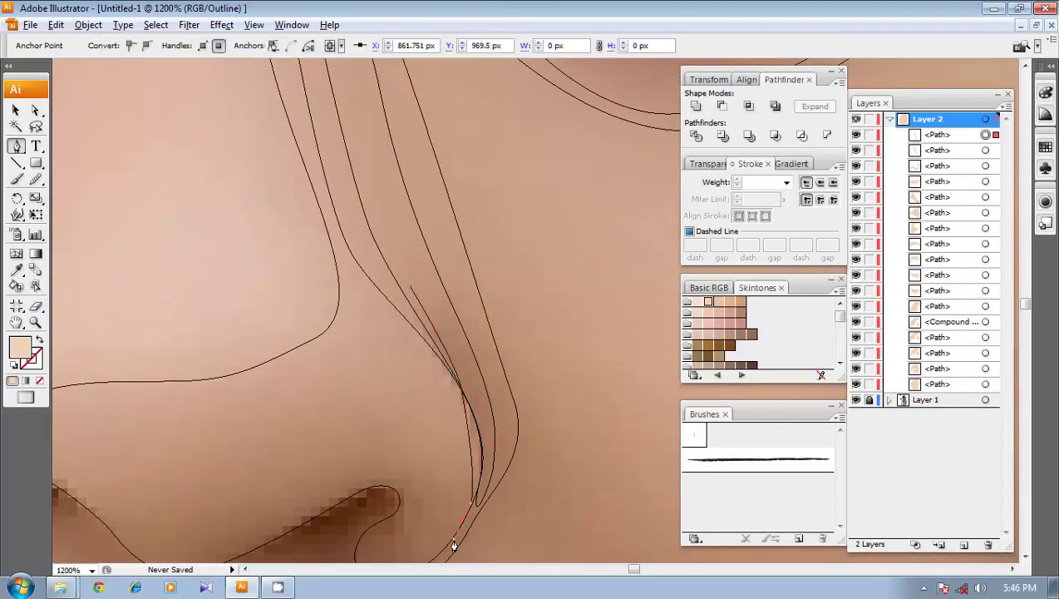
pyautogui.moveTo(490, 474); pyautogui.dragTo(491, 450)
pyautogui.moveTo(480, 380); pyautogui.dragTo(465, 343)
pyautogui.moveTo(410, 287); pyautogui.dragTo(398, 333)
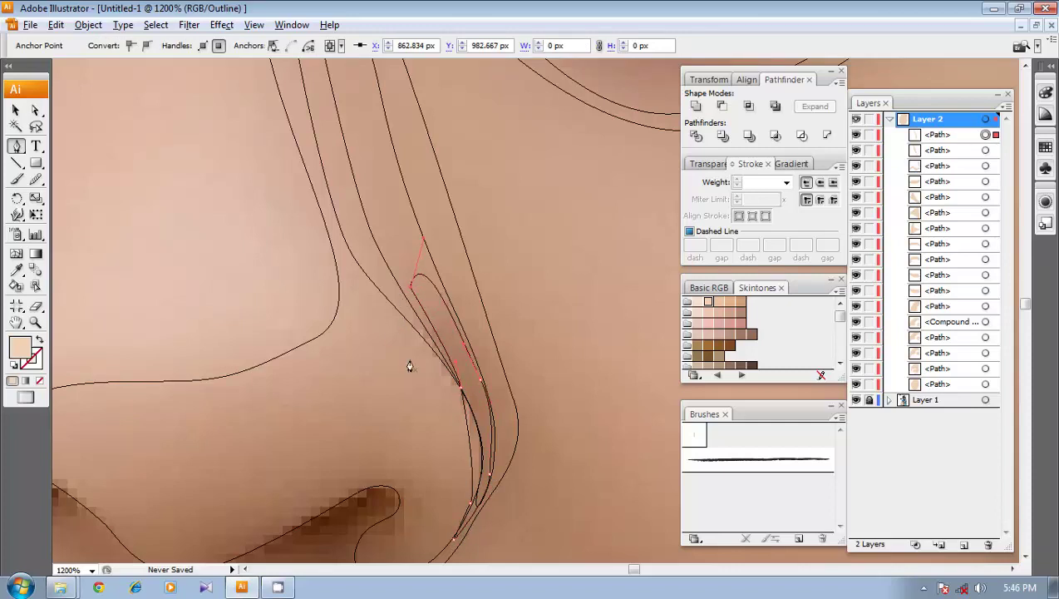
# - Smooth the upper end and inner edge of the small crease shape by redrawing them with the Pencil tool
pyautogui.moveTo(471, 392); pyautogui.dragTo(459, 322)
pyautogui.click(36, 180)
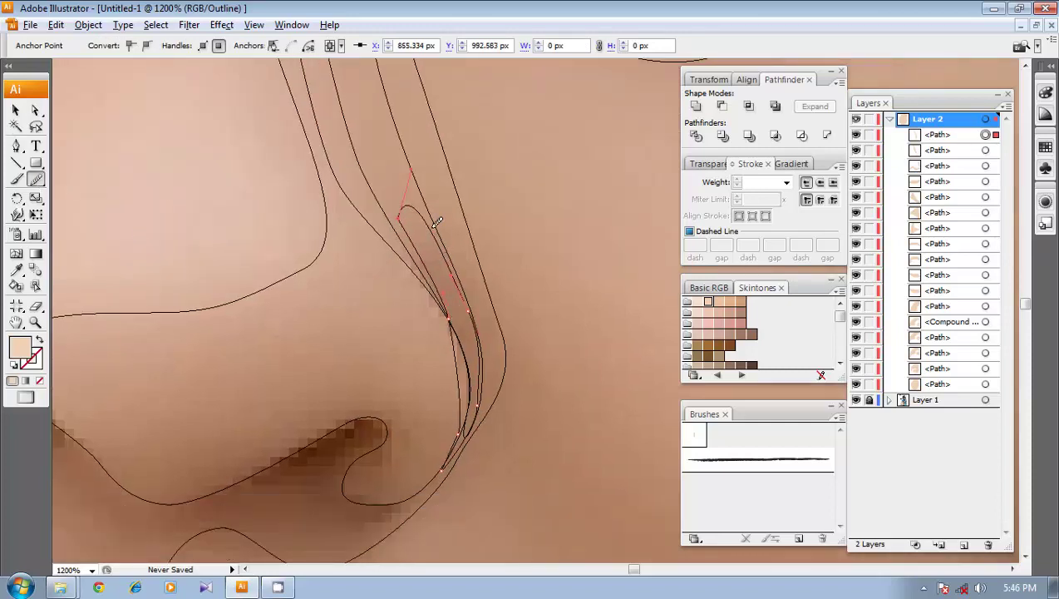
pyautogui.moveTo(430, 227); pyautogui.dragTo(434, 252)
pyautogui.moveTo(395, 215); pyautogui.dragTo(452, 329)
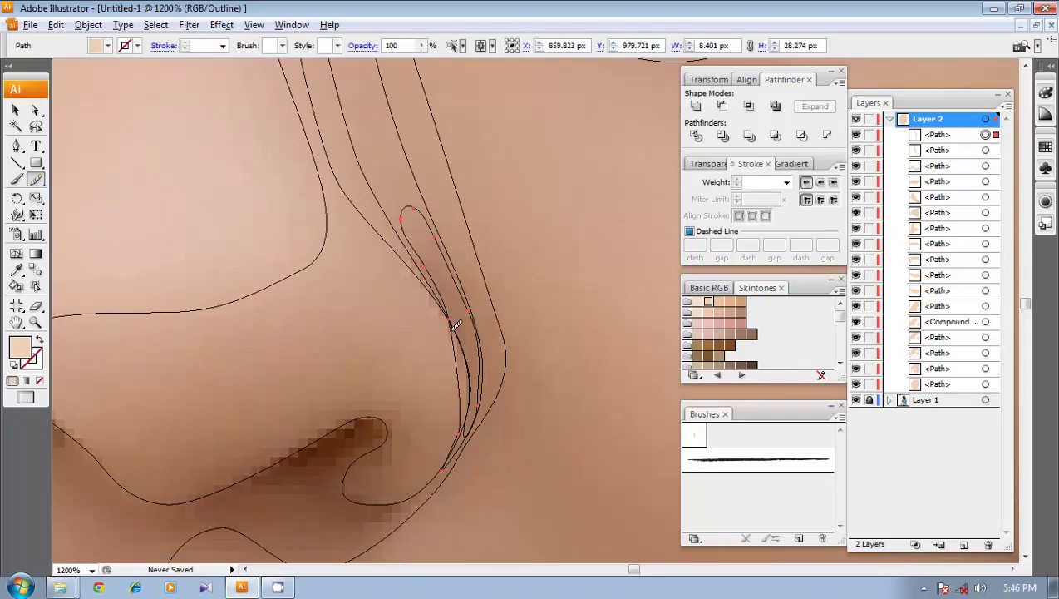
# - Duplicate the surrounding narrow shape in front, intersect the copy with the small crease shape and expand the result
pyautogui.press('v')
pyautogui.click(415, 182)
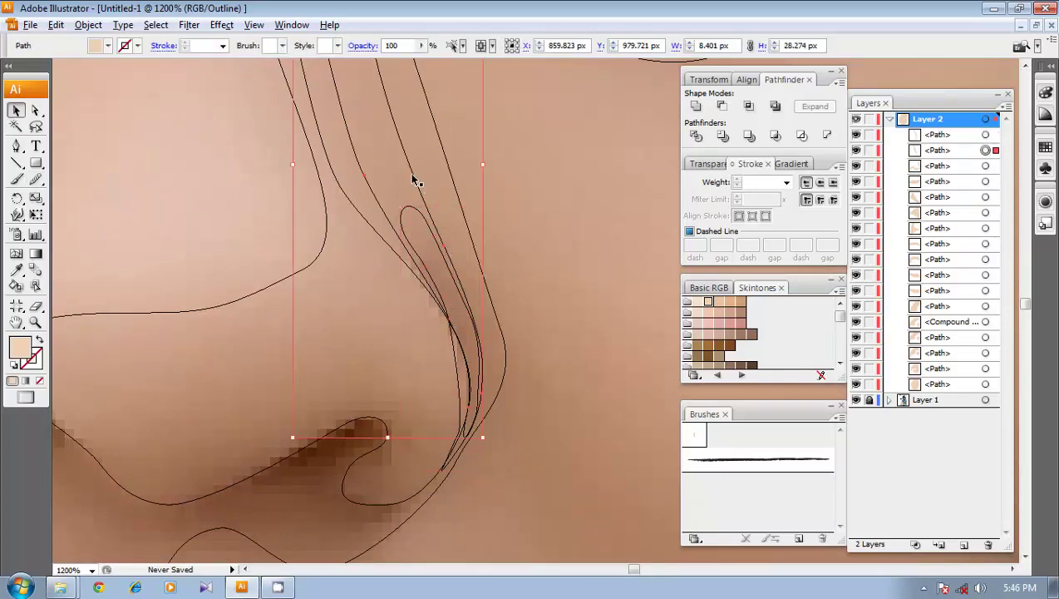
pyautogui.hotkey('ctrl', 'c')
pyautogui.hotkey('ctrl', 'f')
pyautogui.keyDown('shift'); pyautogui.click(406, 208); pyautogui.keyUp('shift')
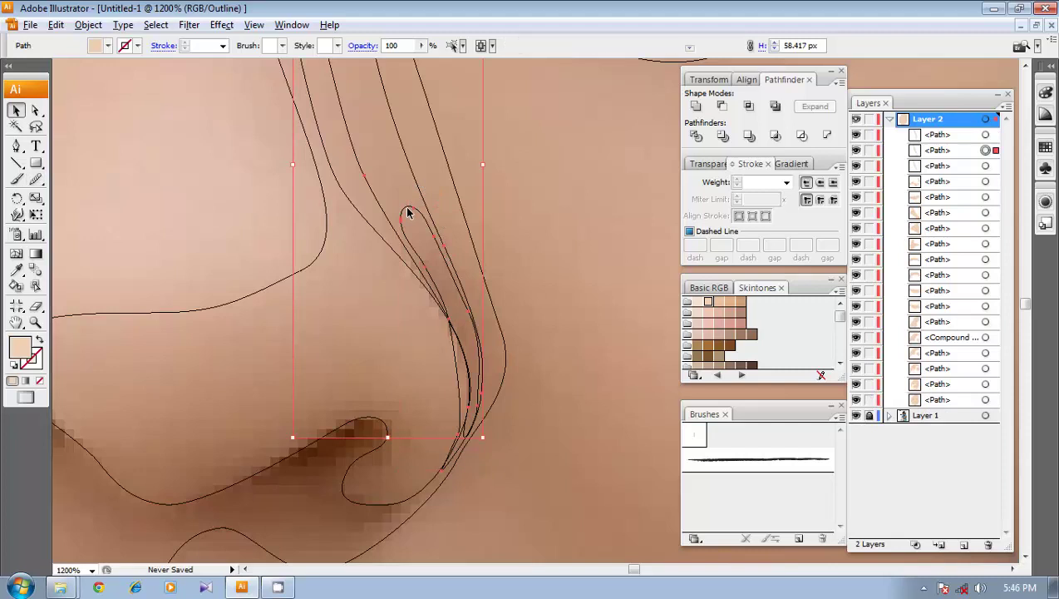
pyautogui.click(748, 107)
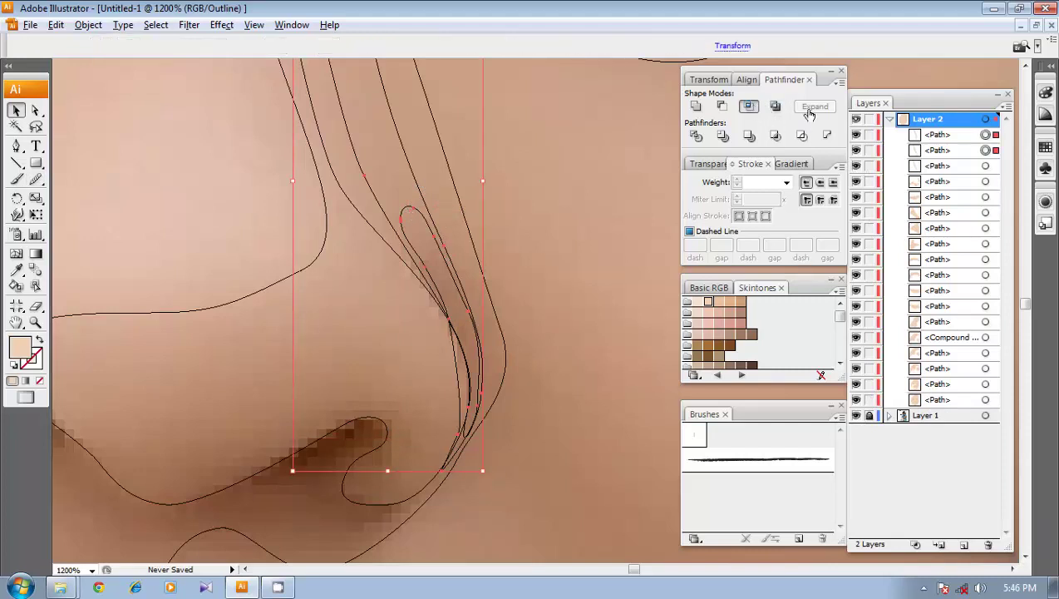
pyautogui.click(812, 108)
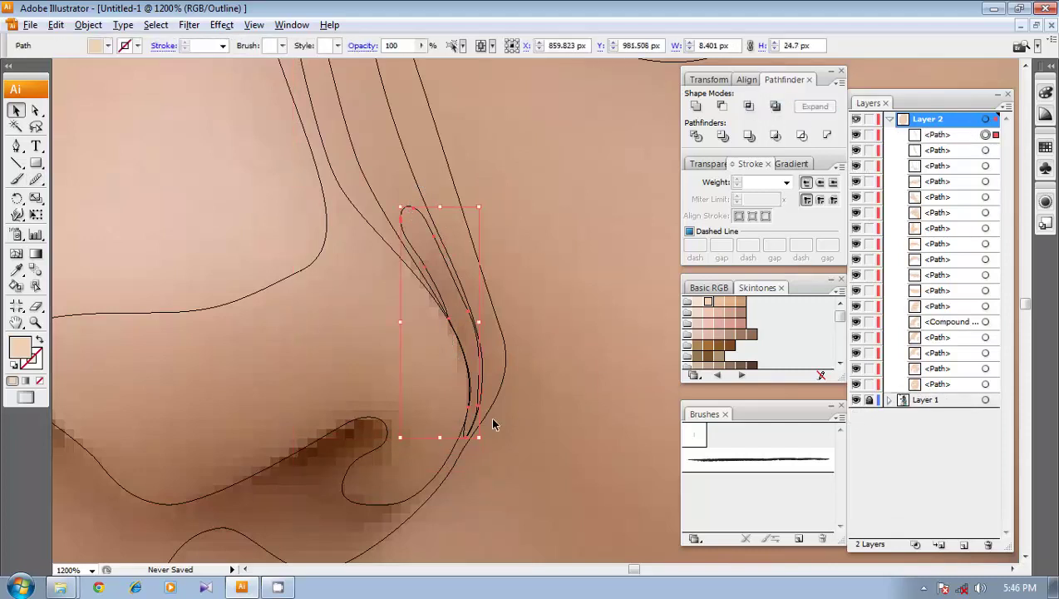
# - Draw another closed shadow shape within the trimmed crease shape, letting its lower inner edge overlap onto the nose wing
pyautogui.press('p')
pyautogui.keyDown('ctrl'); pyautogui.click(518, 334); pyautogui.keyUp('ctrl')
pyautogui.moveTo(473, 369); pyautogui.dragTo(467, 387)
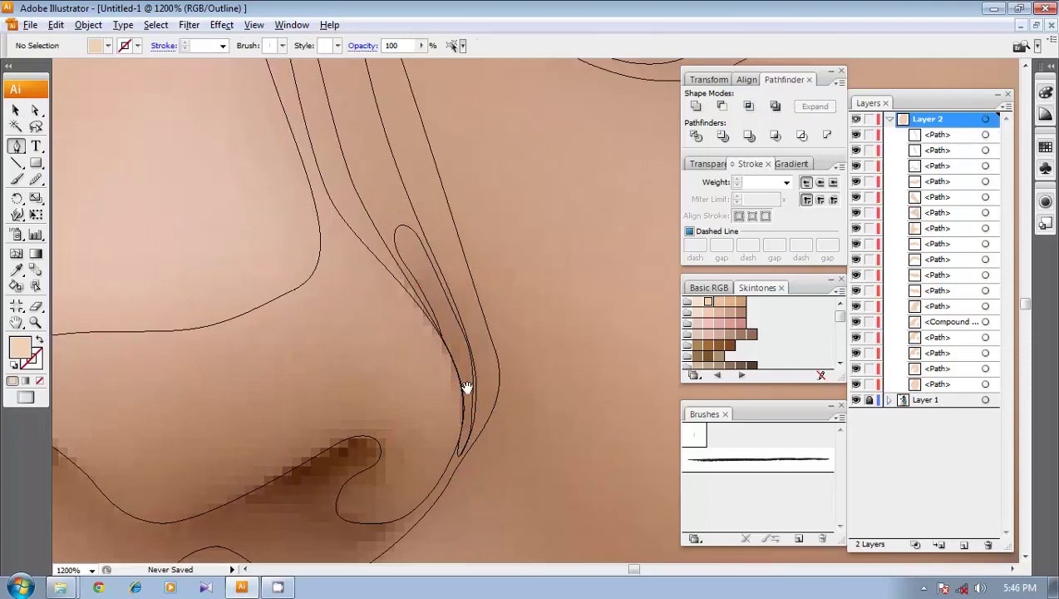
pyautogui.click(407, 258)
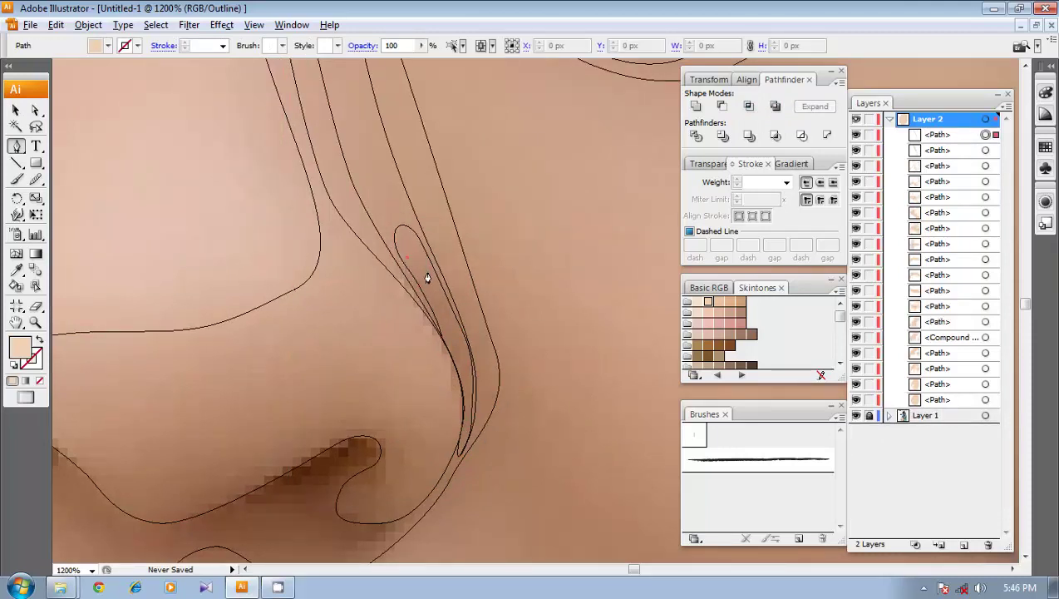
pyautogui.click(471, 367)
pyautogui.moveTo(443, 463); pyautogui.dragTo(441, 463)
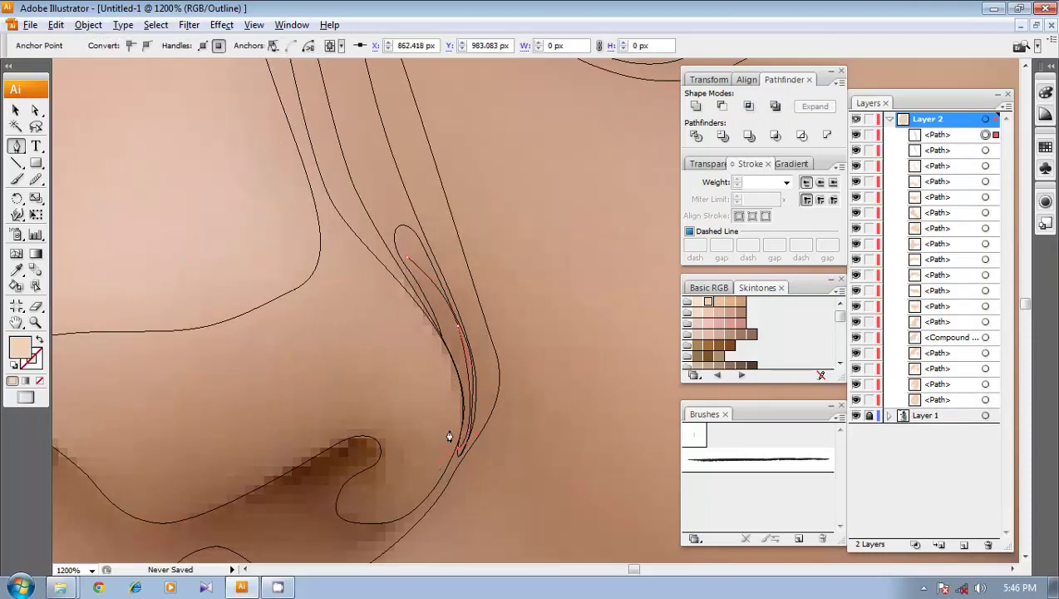
pyautogui.moveTo(449, 400); pyautogui.dragTo(447, 383)
pyautogui.moveTo(430, 309); pyautogui.dragTo(411, 264)
pyautogui.click(408, 259)
pyautogui.moveTo(436, 371); pyautogui.dragTo(438, 328)
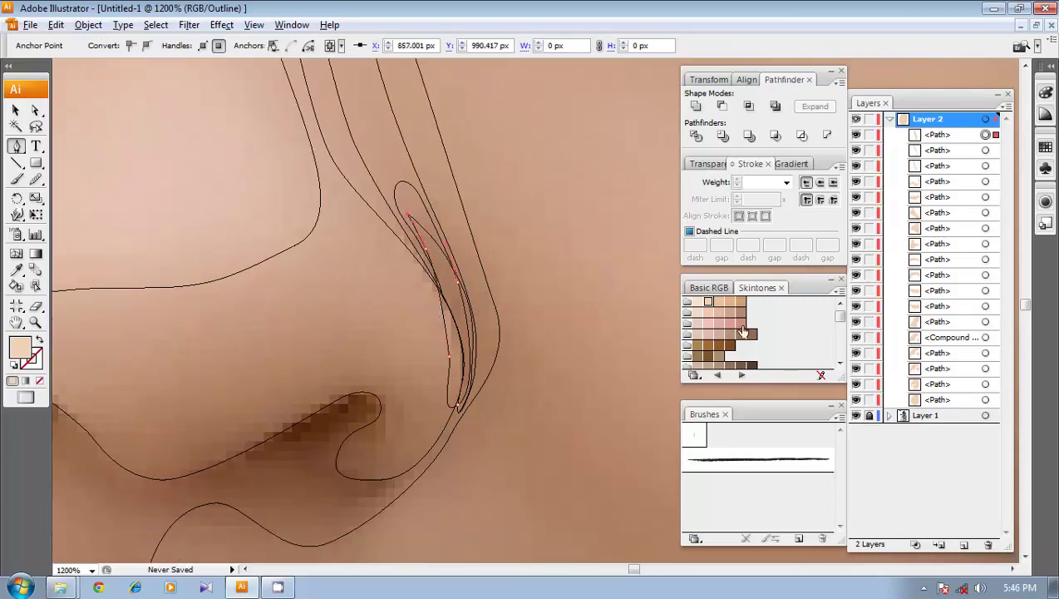
# - Duplicate the trimmed crease shape in front, intersect the copy with the newly drawn inner shape and expand the result
pyautogui.moveTo(492, 289); pyautogui.dragTo(499, 329)
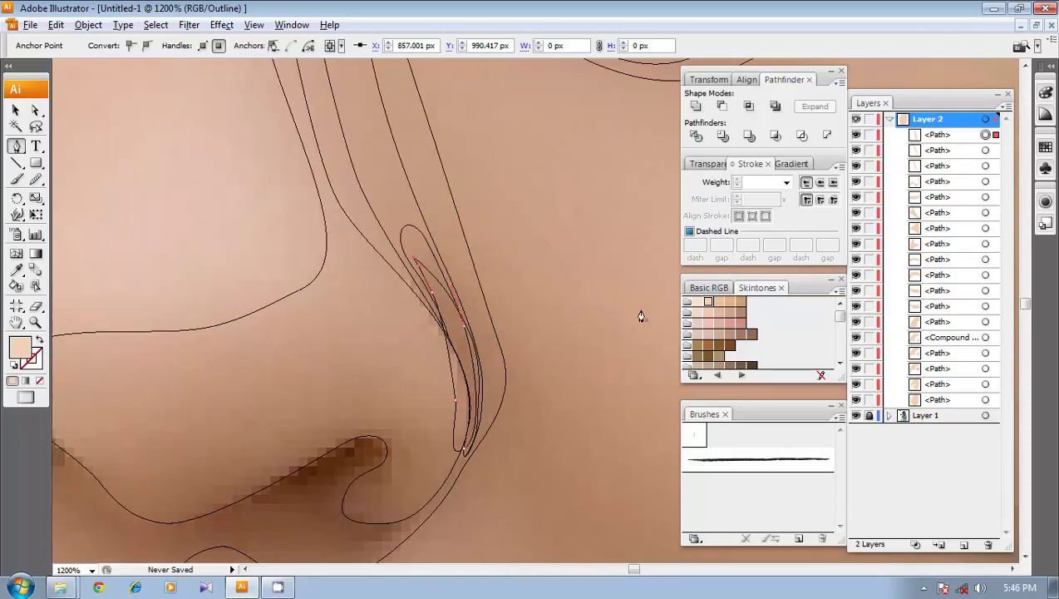
pyautogui.press('v')
pyautogui.click(418, 250)
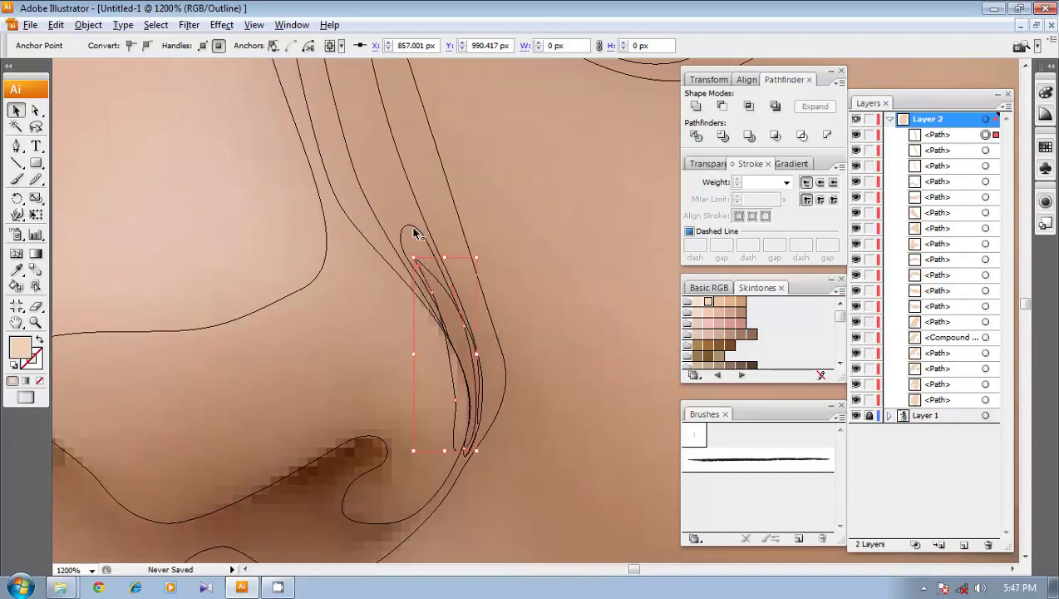
pyautogui.click(415, 232)
pyautogui.hotkey('ctrl', 'c')
pyautogui.hotkey('ctrl', 'f')
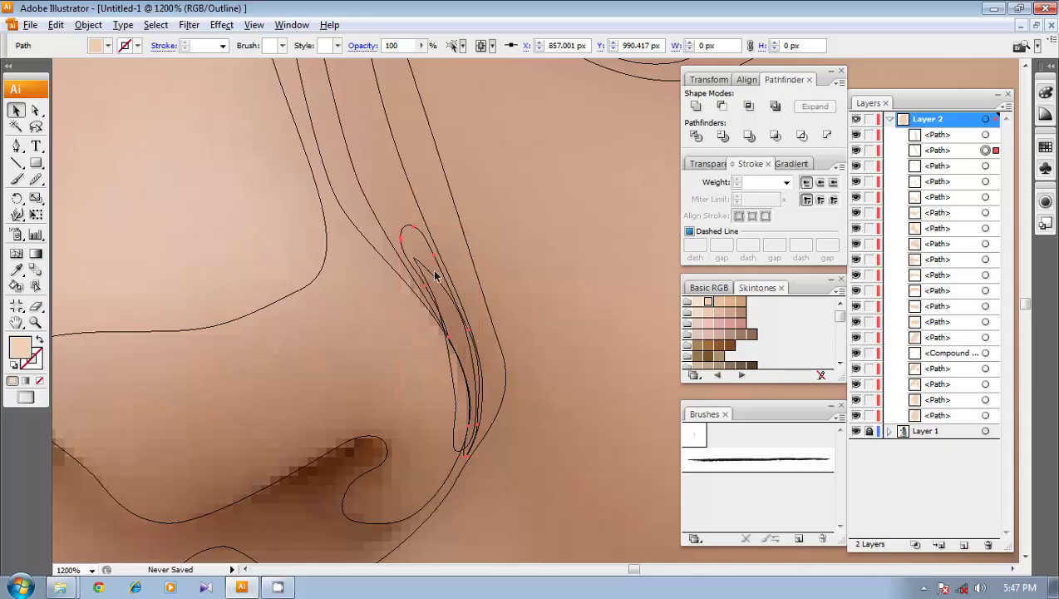
pyautogui.keyDown('shift'); pyautogui.click(422, 266); pyautogui.keyUp('shift')
pyautogui.click(750, 107)
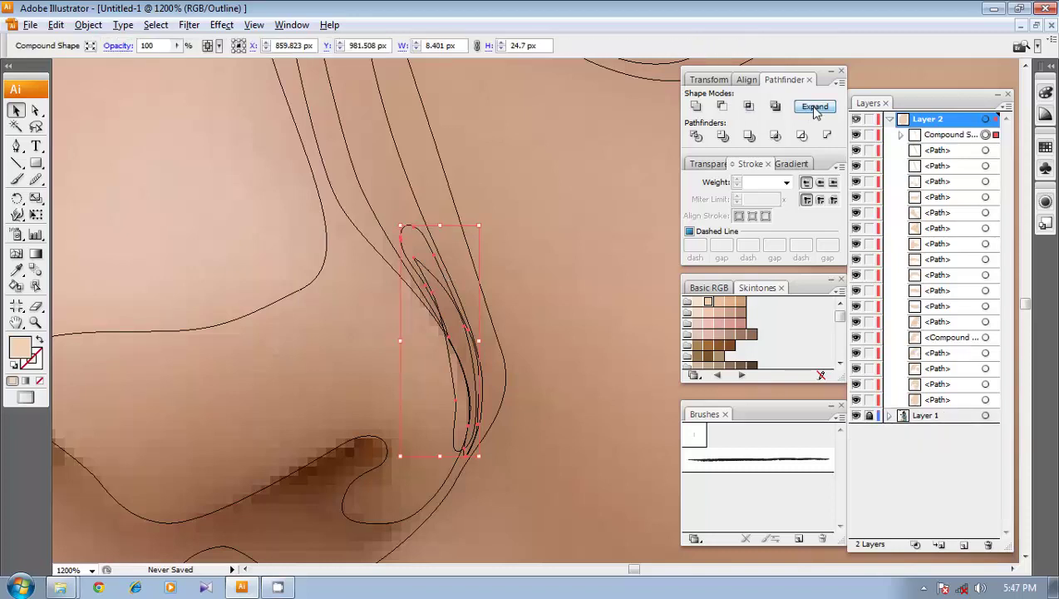
pyautogui.click(815, 107)
# - Draw a still smaller closed shadow shape with the Pen tool over the innermost crease shape beside the nose wing
pyautogui.moveTo(529, 334); pyautogui.dragTo(567, 241)
pyautogui.press('p')
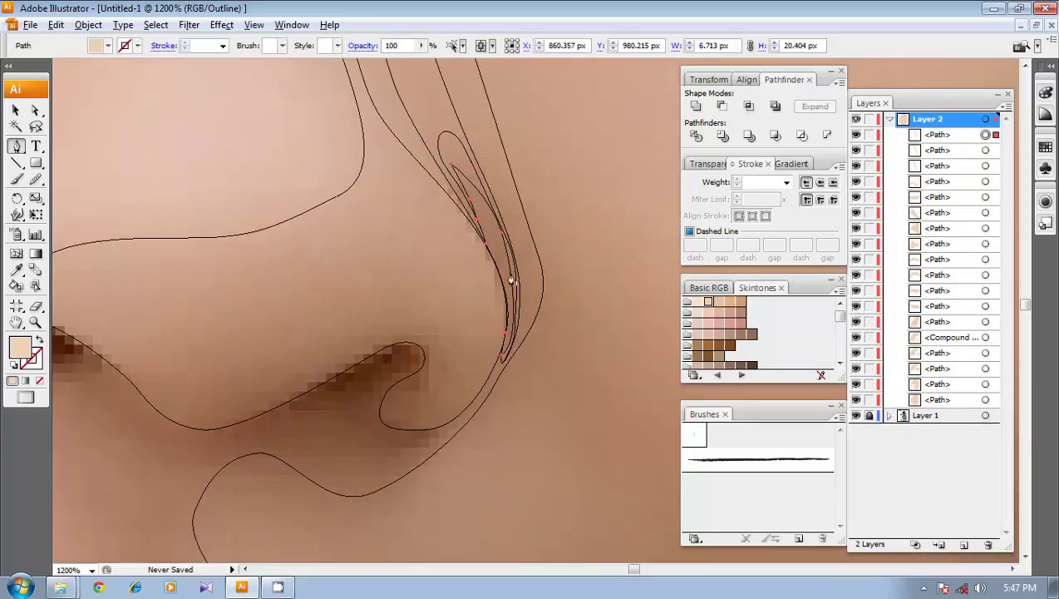
pyautogui.click(475, 205)
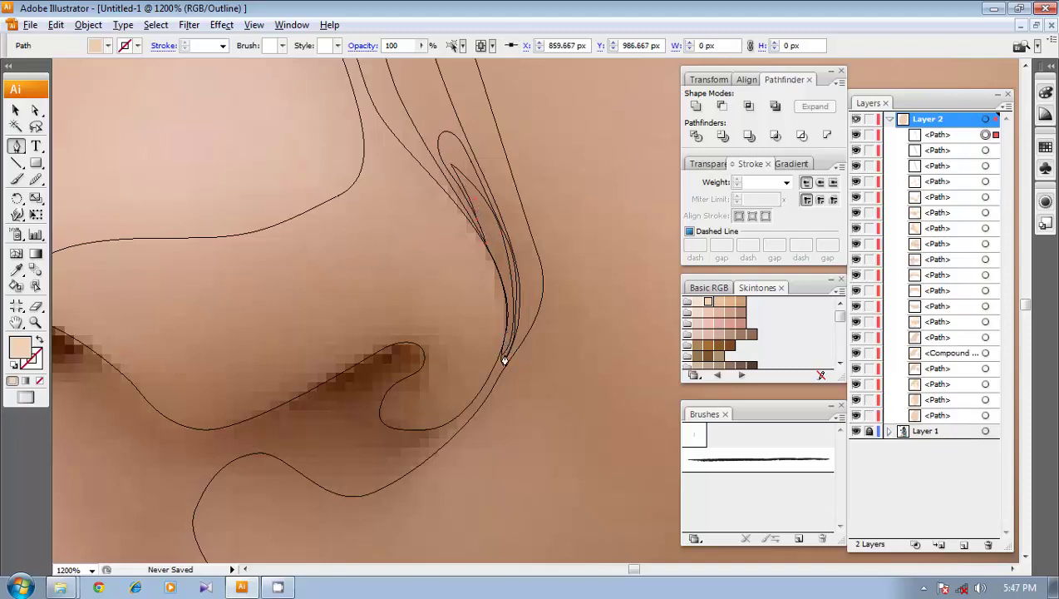
pyautogui.moveTo(477, 401); pyautogui.dragTo(458, 424)
pyautogui.moveTo(490, 291); pyautogui.dragTo(491, 272)
pyautogui.click(476, 202)
pyautogui.press('v')
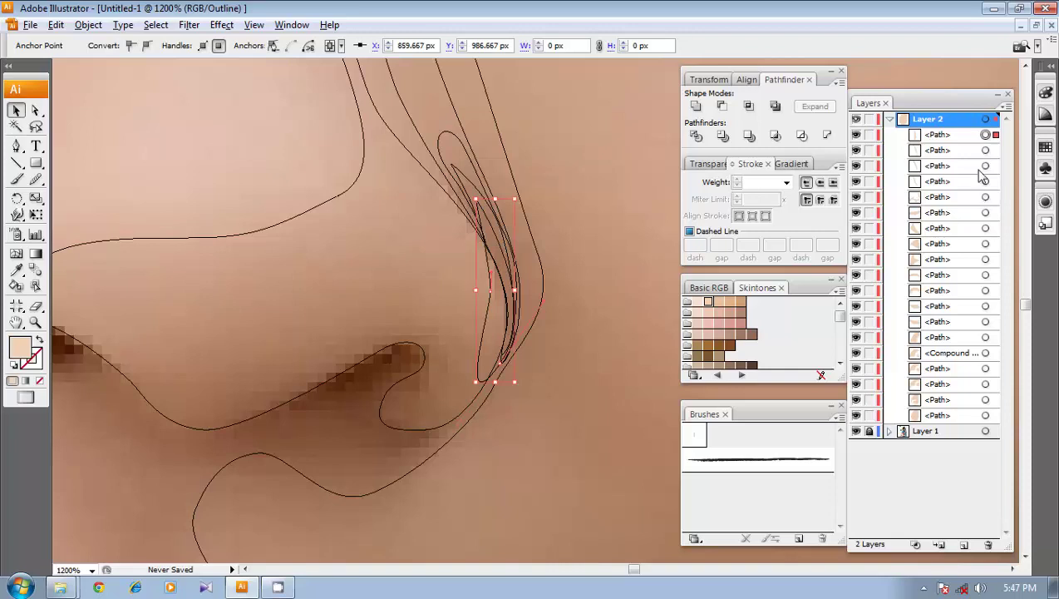
# - Duplicate the innermost trimmed crease shape in front, intersect the copy with the newly drawn smaller shape, expand the result and deselect it
pyautogui.click(993, 151)
pyautogui.hotkey('ctrl', 'f')
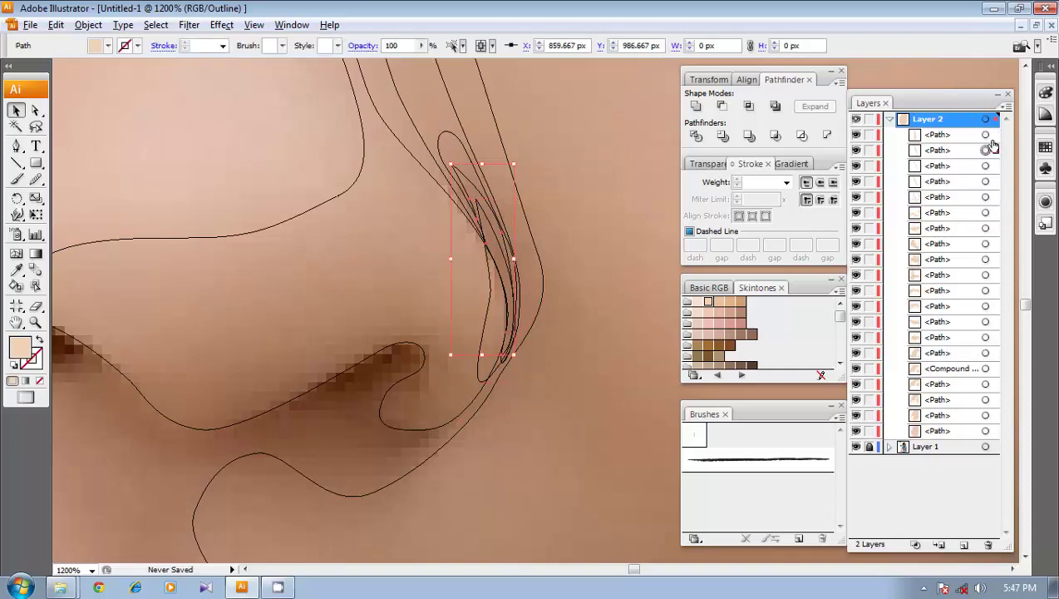
pyautogui.keyDown('shift'); pyautogui.click(994, 135); pyautogui.keyUp('shift')
pyautogui.click(749, 107)
pyautogui.click(823, 109)
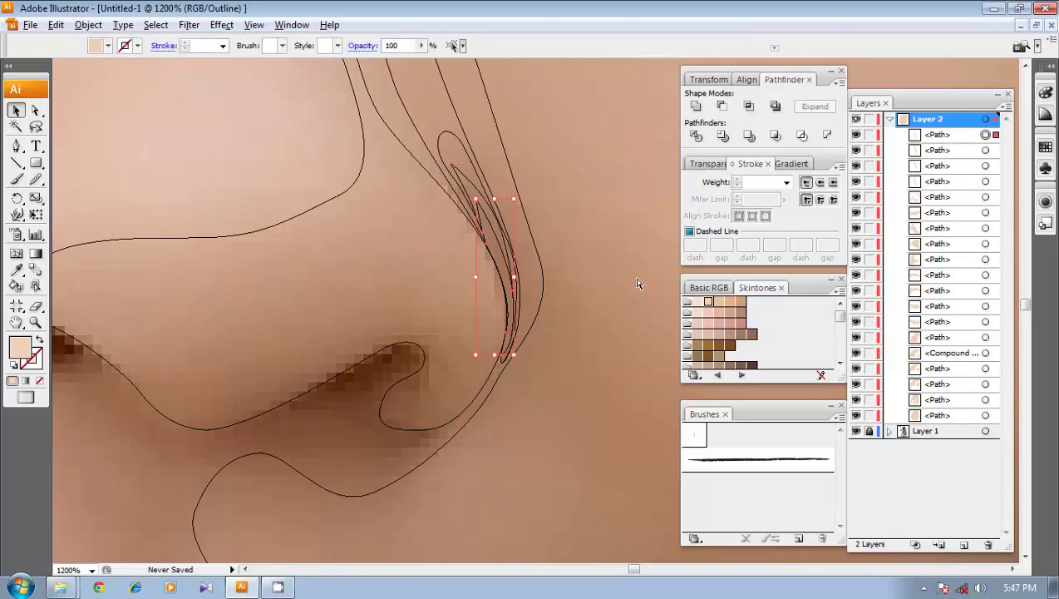
pyautogui.click(638, 281)
# - Start a shadow outline with the Pen tool from the wing crease, under the right nostril and down to the base of the philtrum
pyautogui.moveTo(572, 354); pyautogui.dragTo(670, 264)
pyautogui.press('p')
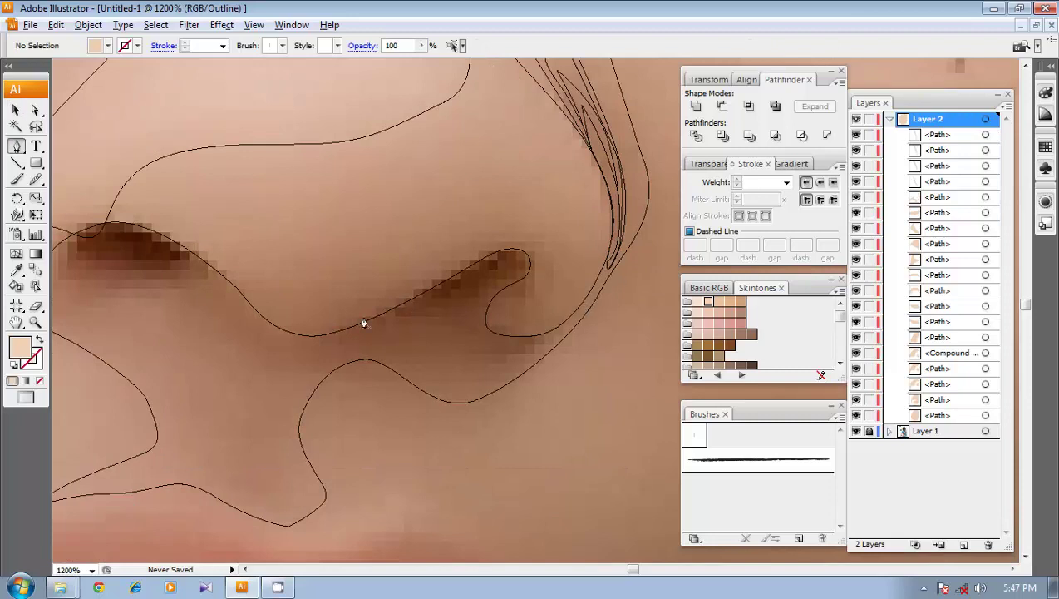
pyautogui.click(598, 283)
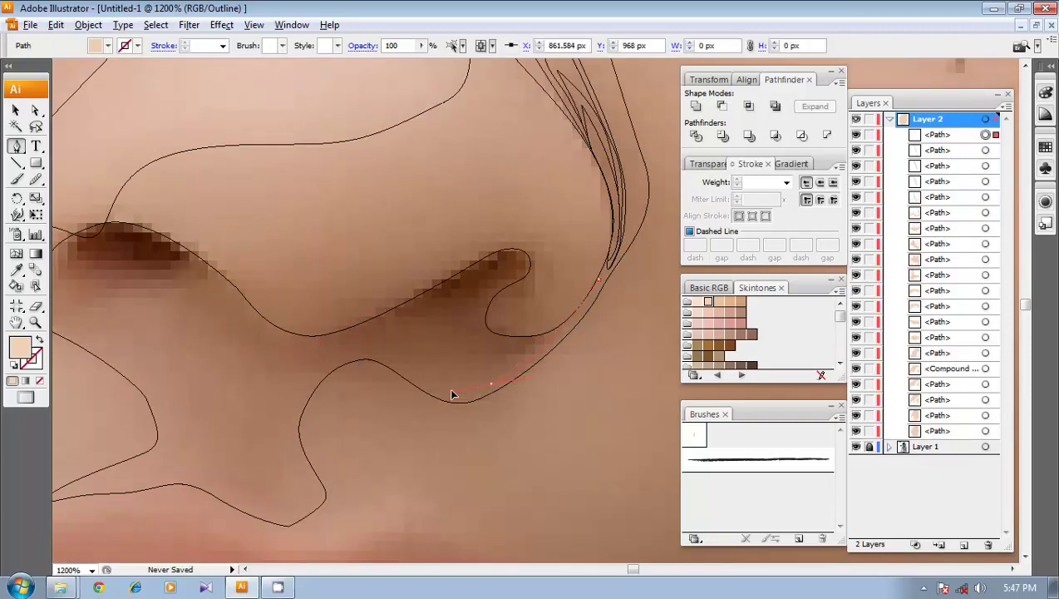
pyautogui.moveTo(441, 391); pyautogui.dragTo(442, 391)
pyautogui.moveTo(395, 359); pyautogui.dragTo(286, 367)
pyautogui.moveTo(295, 387); pyautogui.dragTo(437, 488)
pyautogui.moveTo(433, 531); pyautogui.dragTo(330, 380)
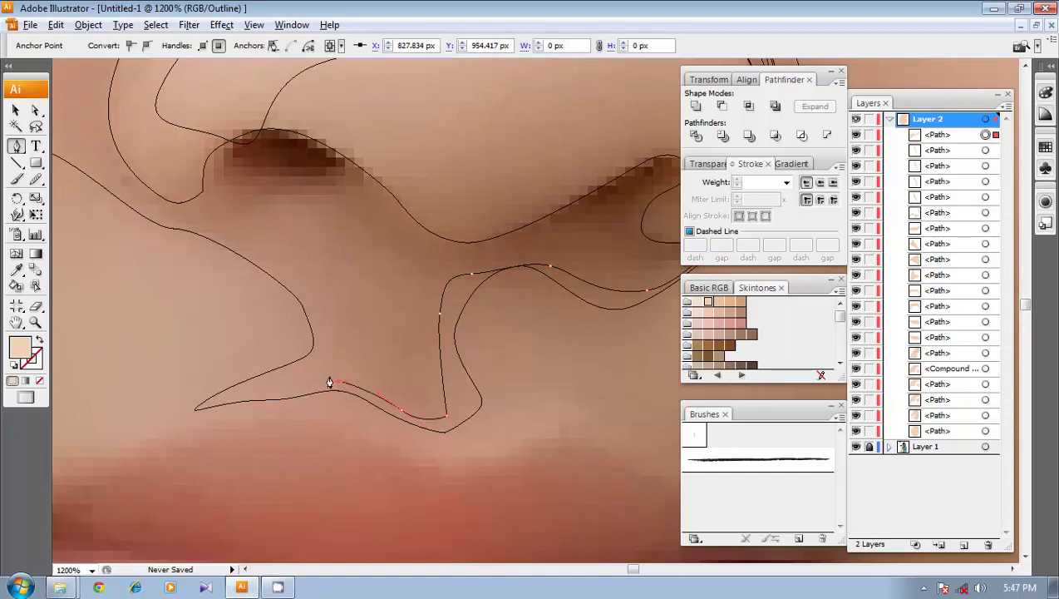
# - Continue the shadow outline up the far side of the philtrum and around the cheek shadow to its pointed upper tip
pyautogui.moveTo(354, 322); pyautogui.dragTo(357, 296)
pyautogui.moveTo(300, 265); pyautogui.dragTo(232, 343)
pyautogui.moveTo(200, 328); pyautogui.dragTo(181, 315)
pyautogui.moveTo(152, 298); pyautogui.dragTo(296, 386)
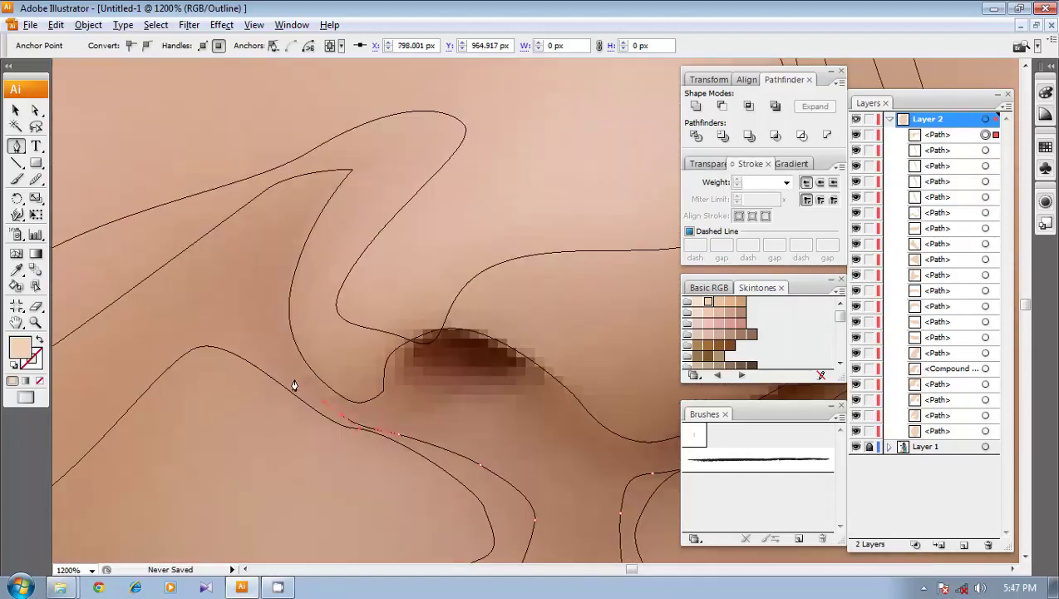
pyautogui.moveTo(254, 338); pyautogui.dragTo(242, 301)
pyautogui.moveTo(211, 354); pyautogui.dragTo(310, 322)
pyautogui.moveTo(242, 391); pyautogui.dragTo(195, 340)
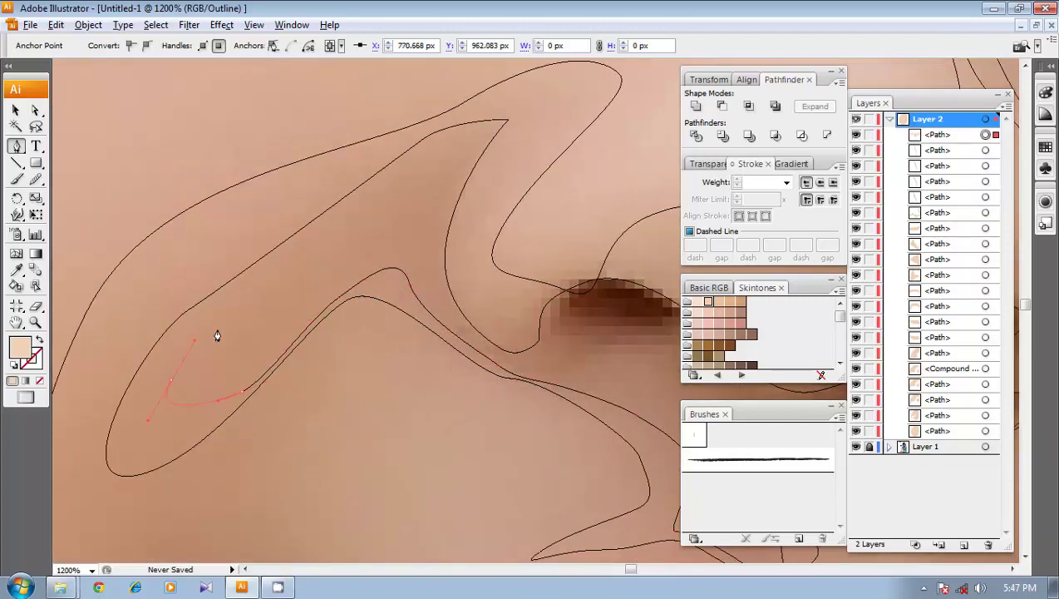
pyautogui.moveTo(341, 233); pyautogui.dragTo(364, 208)
pyautogui.moveTo(448, 135); pyautogui.dragTo(488, 136)
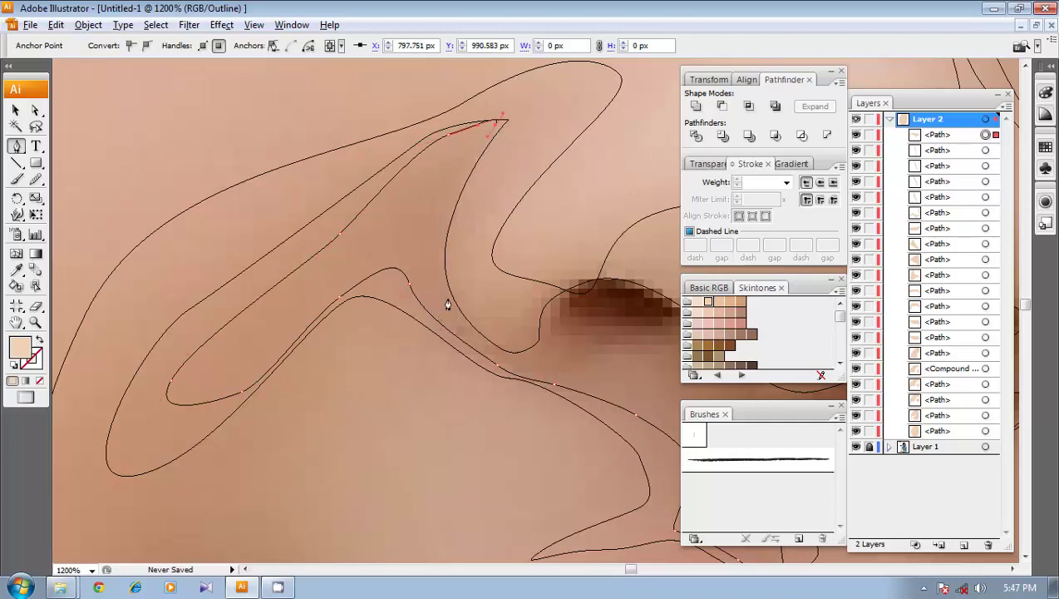
# - Continue the outline from the cheek tip down around the left nose wing and over the upper edge of the left nostril
pyautogui.moveTo(479, 380); pyautogui.dragTo(335, 327)
pyautogui.hotkey('ctrl', 'z')
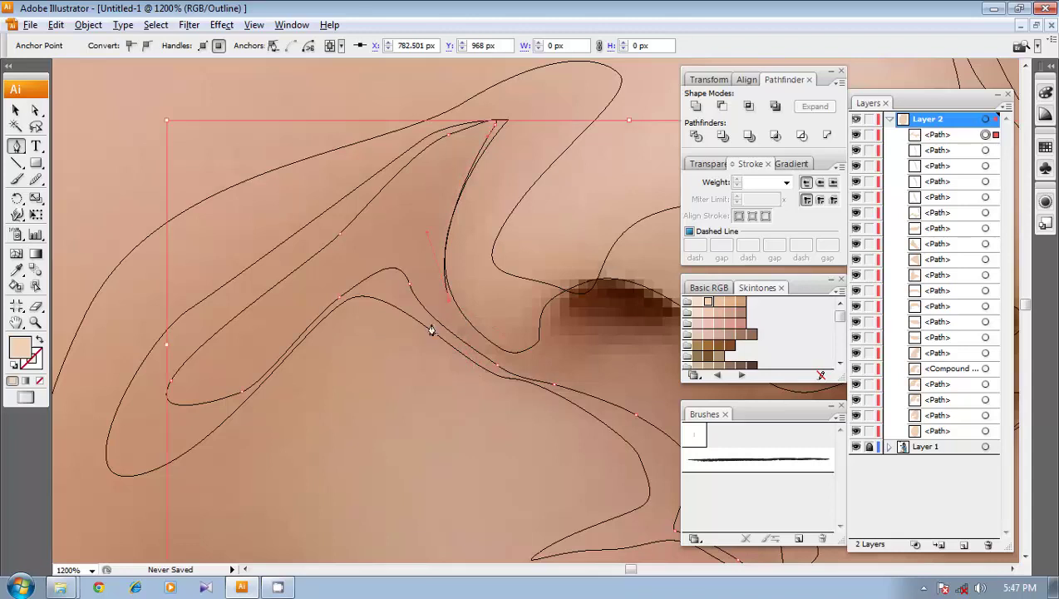
pyautogui.moveTo(454, 318); pyautogui.dragTo(244, 373)
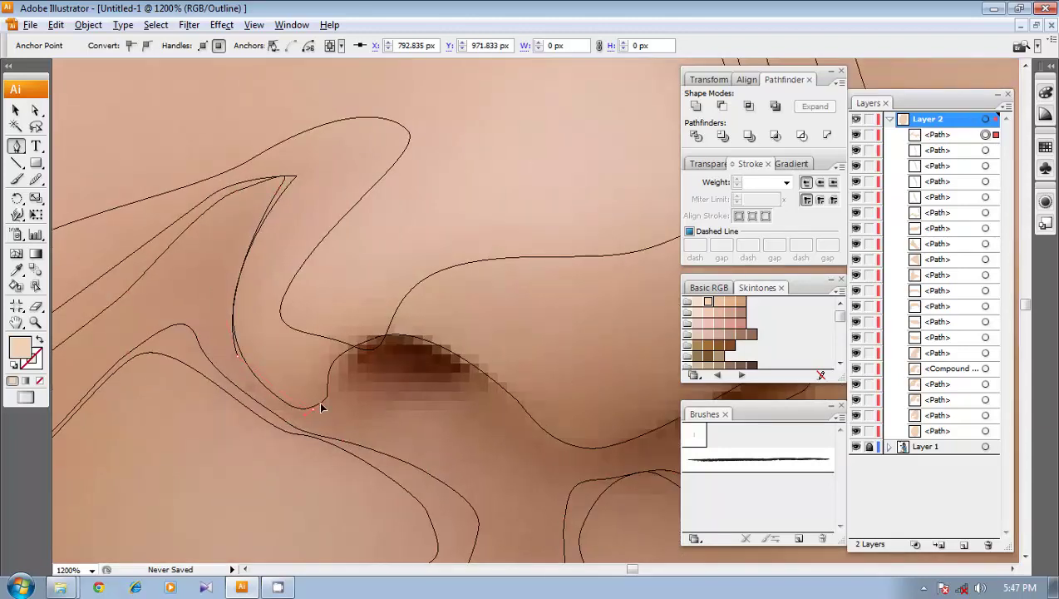
pyautogui.moveTo(347, 395); pyautogui.dragTo(344, 404)
pyautogui.click(314, 410)
pyautogui.moveTo(350, 348); pyautogui.dragTo(361, 344)
pyautogui.moveTo(441, 348); pyautogui.dragTo(474, 369)
pyautogui.moveTo(506, 420); pyautogui.dragTo(356, 288)
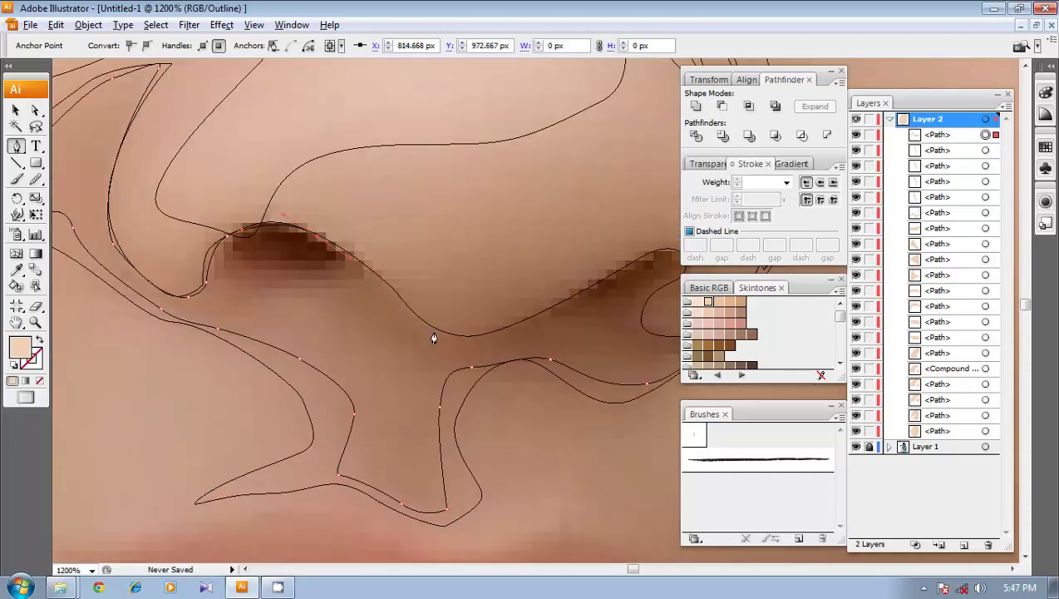
# - Close the shadow outline along the underside of the nose tip and around the right nostril at its starting point on the wing crease
pyautogui.moveTo(435, 331); pyautogui.dragTo(459, 339)
pyautogui.moveTo(493, 339); pyautogui.dragTo(389, 306)
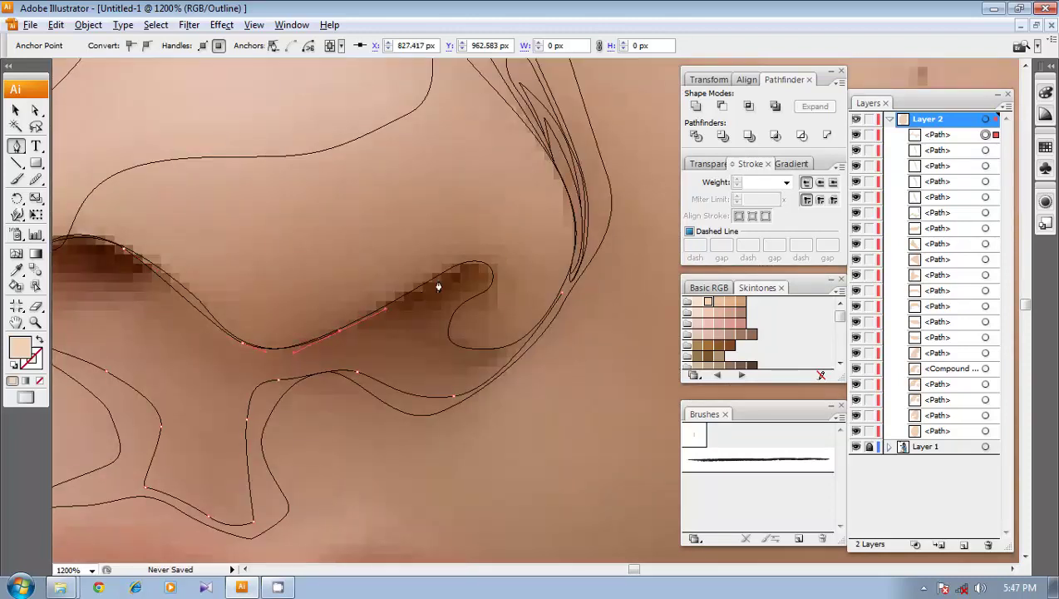
pyautogui.moveTo(464, 264); pyautogui.dragTo(470, 296)
pyautogui.moveTo(448, 337); pyautogui.dragTo(520, 339)
pyautogui.moveTo(559, 294); pyautogui.dragTo(578, 261)
pyautogui.keyDown('ctrl'); pyautogui.click(554, 376); pyautogui.keyUp('ctrl')
# - Draw a narrower closed shadow shape with the Pen tool around both nostrils and along the underside of the nose, inside the large shadow shape
pyautogui.moveTo(368, 366); pyautogui.dragTo(499, 308)
pyautogui.moveTo(308, 264); pyautogui.dragTo(325, 321)
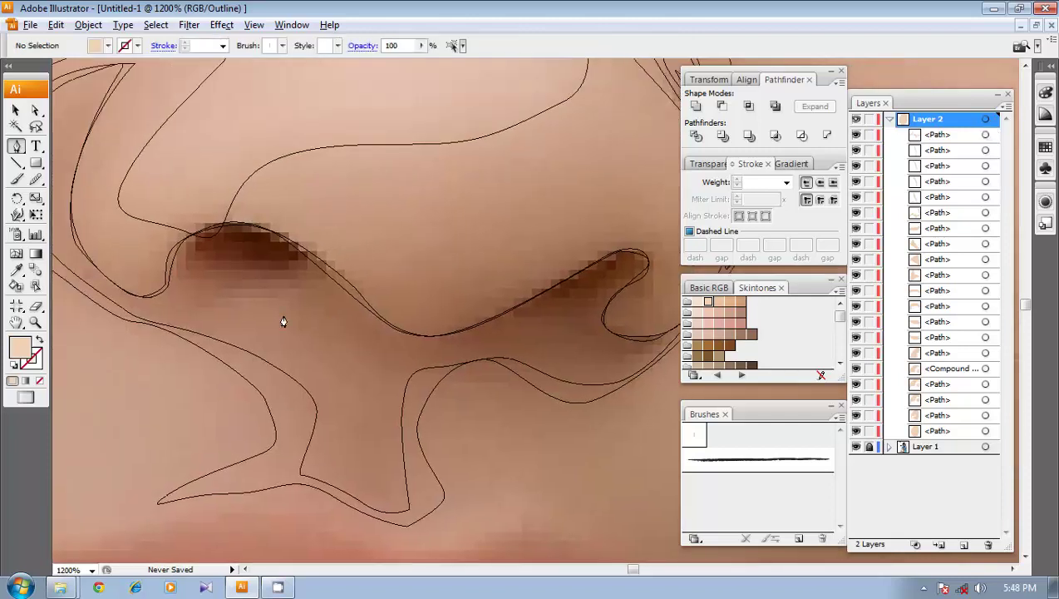
pyautogui.moveTo(472, 307); pyautogui.dragTo(431, 286)
pyautogui.click(277, 355)
pyautogui.moveTo(494, 272); pyautogui.dragTo(533, 336)
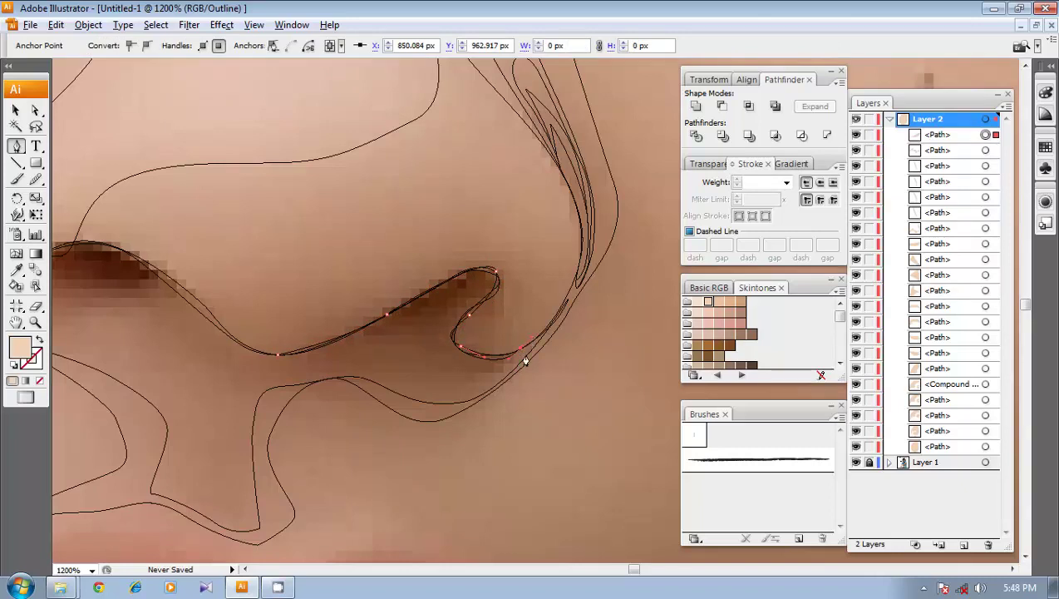
pyautogui.moveTo(487, 378); pyautogui.dragTo(352, 365)
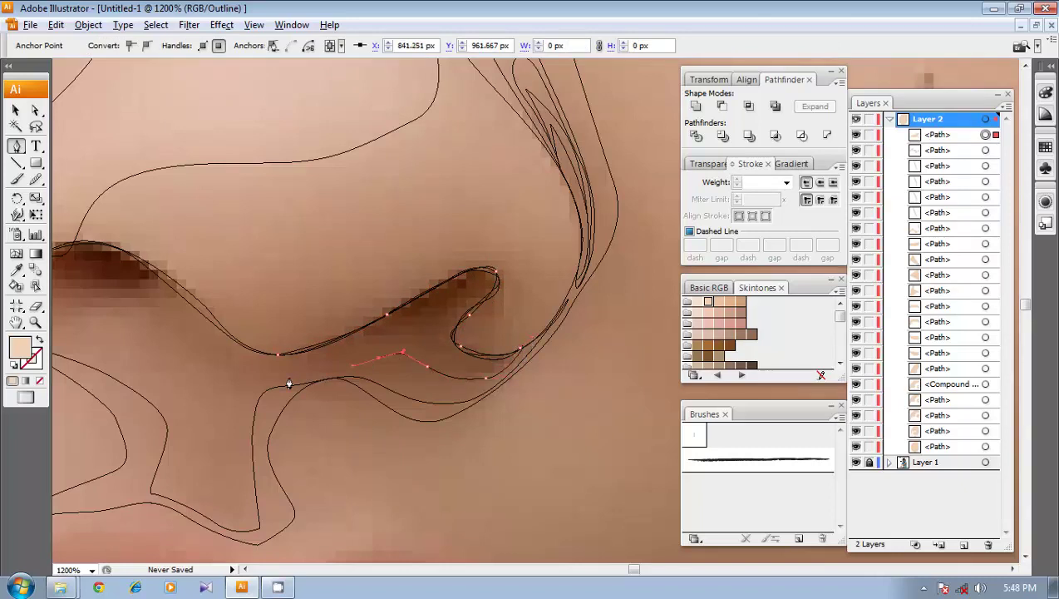
pyautogui.moveTo(285, 376); pyautogui.dragTo(456, 366)
pyautogui.moveTo(399, 335); pyautogui.dragTo(292, 331)
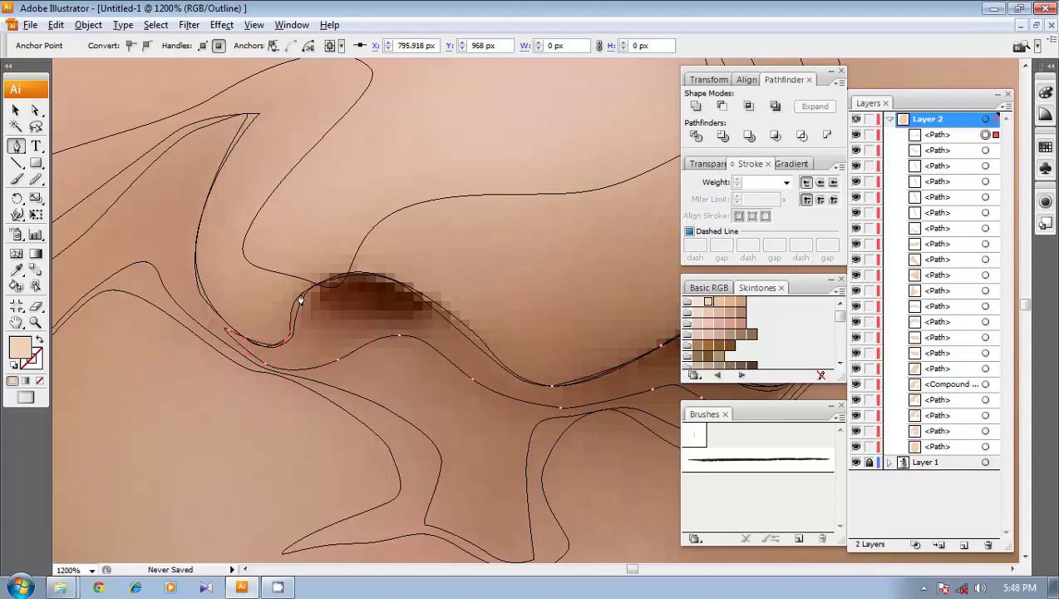
pyautogui.moveTo(309, 280); pyautogui.dragTo(426, 294)
pyautogui.moveTo(479, 347); pyautogui.dragTo(284, 310)
pyautogui.click(552, 386)
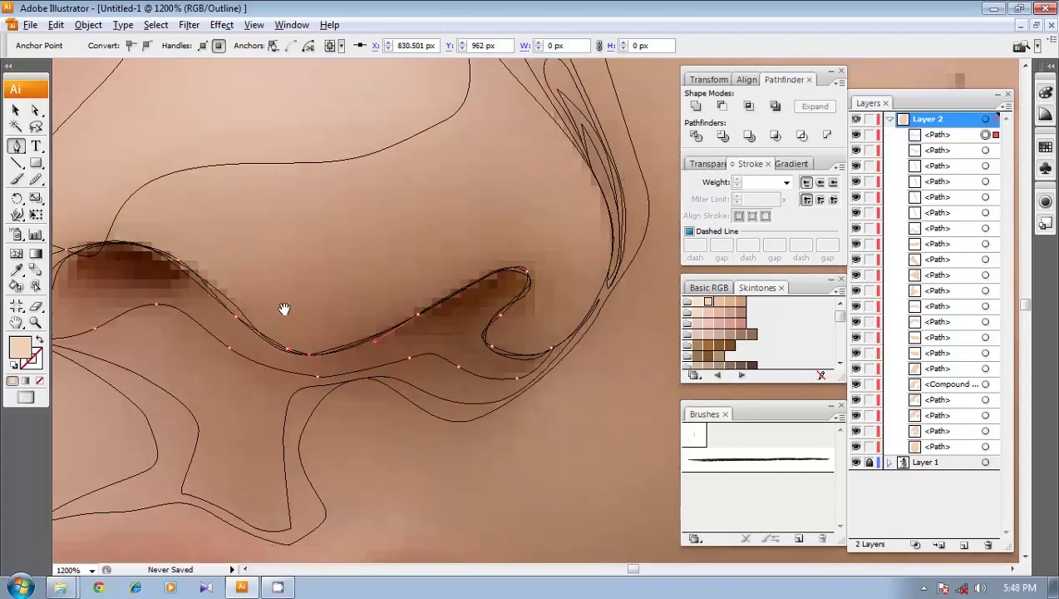
# - Duplicate the large under-nose shadow shape in front, intersect the copy with the narrower nostril shape and expand the result
pyautogui.press('v')
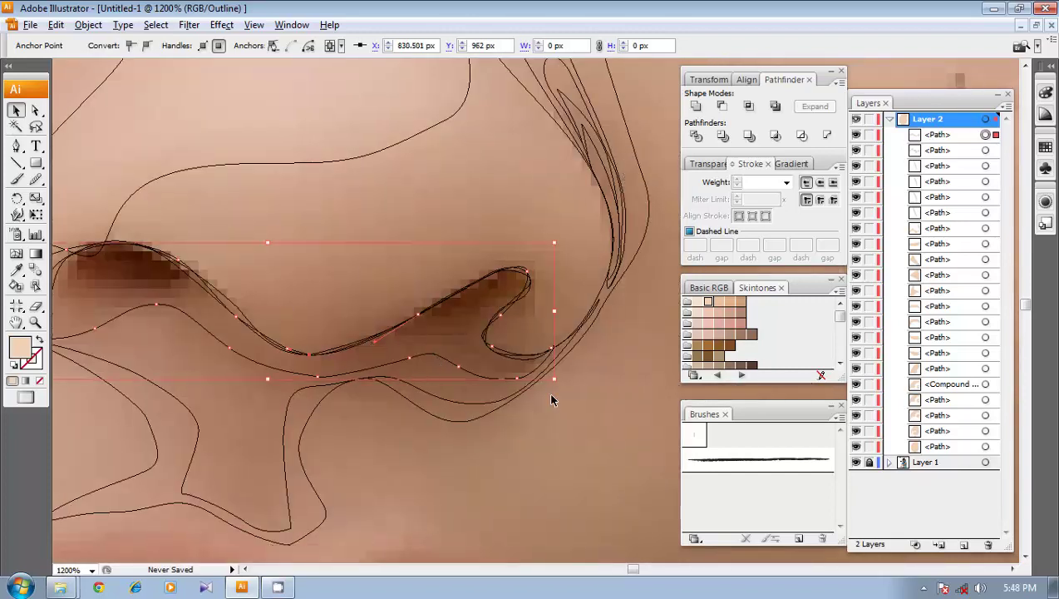
pyautogui.click(986, 150)
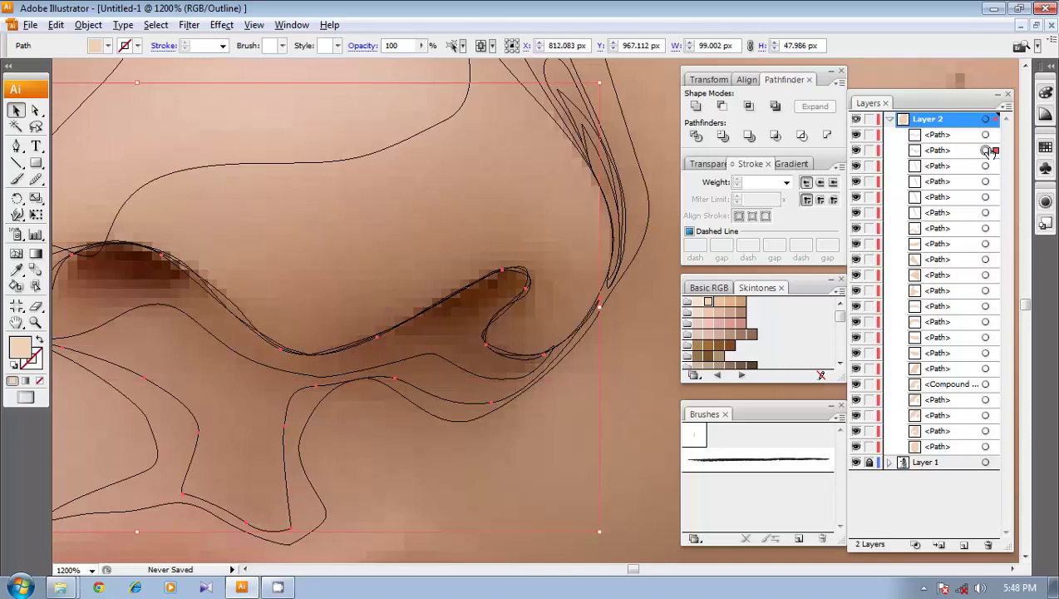
pyautogui.hotkey('ctrl', 'c')
pyautogui.hotkey('ctrl', 'f')
pyautogui.keyDown('shift'); pyautogui.click(986, 136); pyautogui.keyUp('shift')
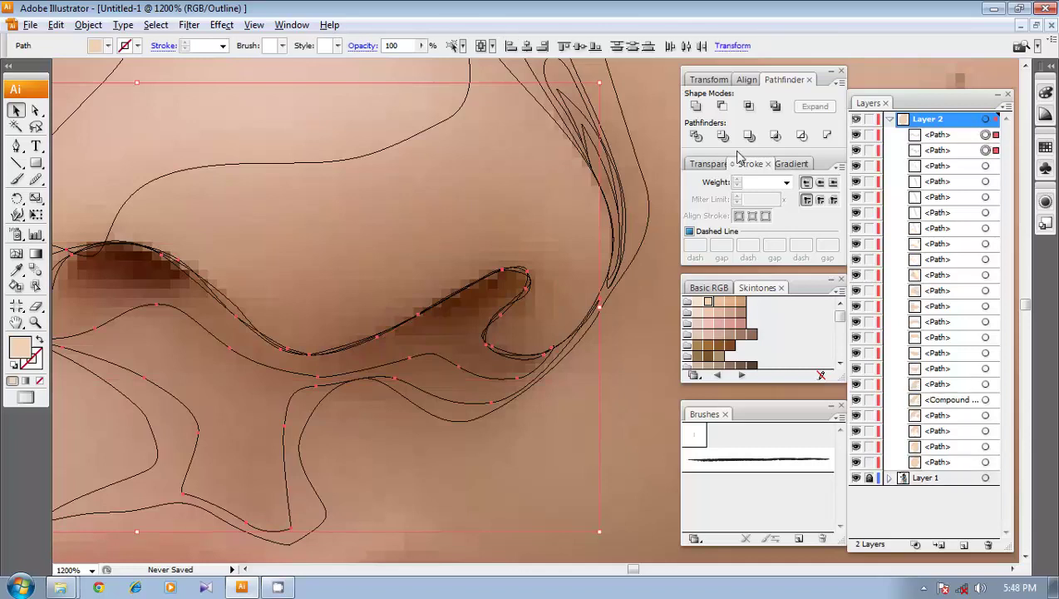
pyautogui.click(752, 106)
pyautogui.click(808, 111)
# - Draw a closed shadow shape with the Pen tool around the right nostril only, running below it to the wing base
pyautogui.moveTo(425, 285); pyautogui.dragTo(544, 275)
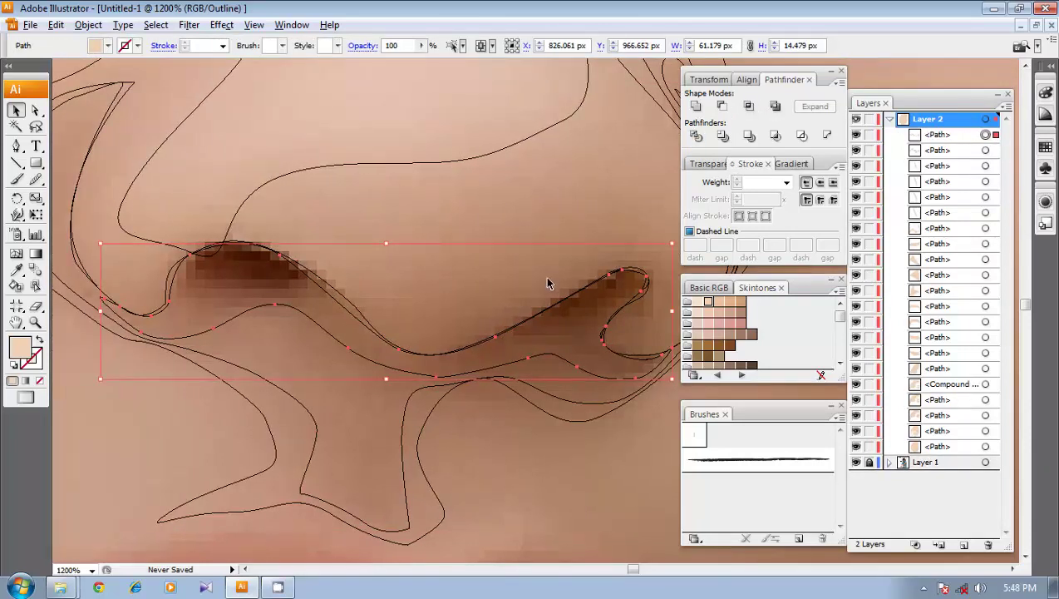
pyautogui.press('p')
pyautogui.moveTo(541, 322); pyautogui.dragTo(484, 327)
pyautogui.click(383, 377)
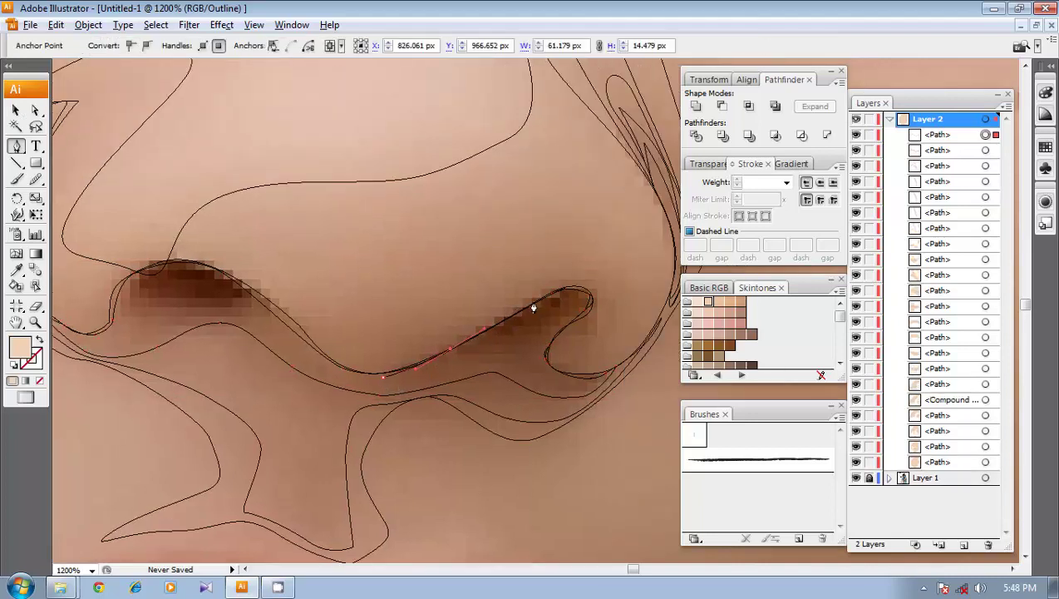
pyautogui.moveTo(534, 300); pyautogui.dragTo(552, 390)
pyautogui.click(613, 367)
pyautogui.moveTo(522, 375); pyautogui.dragTo(514, 371)
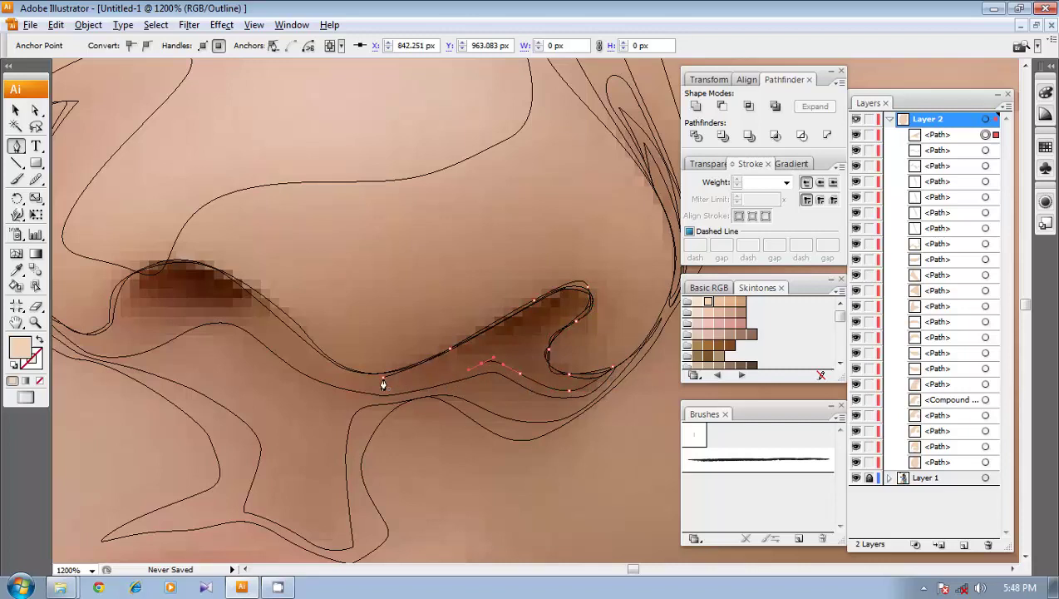
pyautogui.moveTo(384, 378); pyautogui.dragTo(358, 361)
# - Duplicate the trimmed two-nostril shadow in front, intersect the copy with the right nostril shape, expand the result and deselect it
pyautogui.press('ctrl')
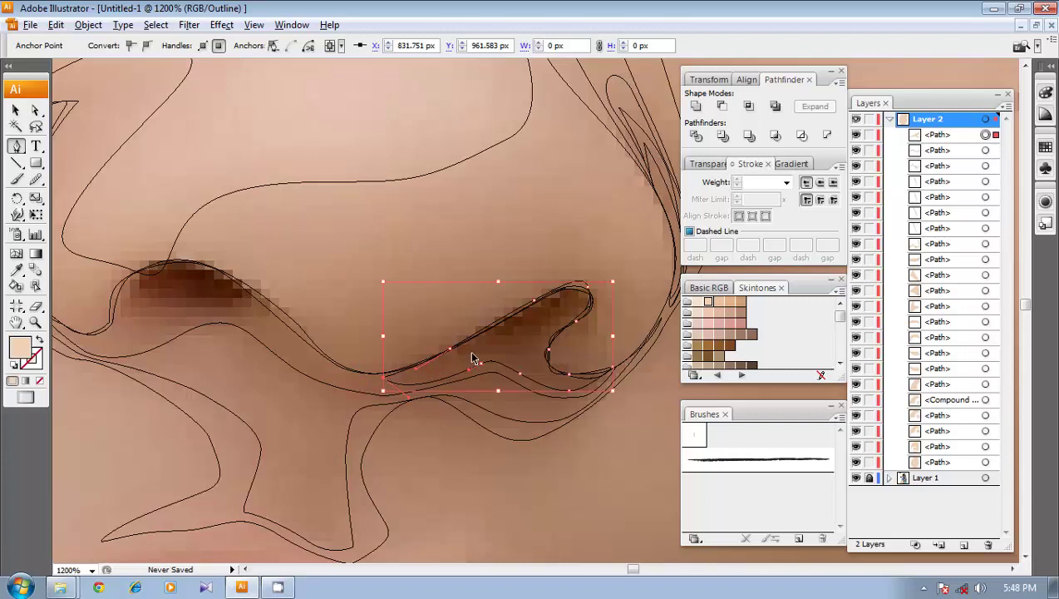
pyautogui.click(988, 149)
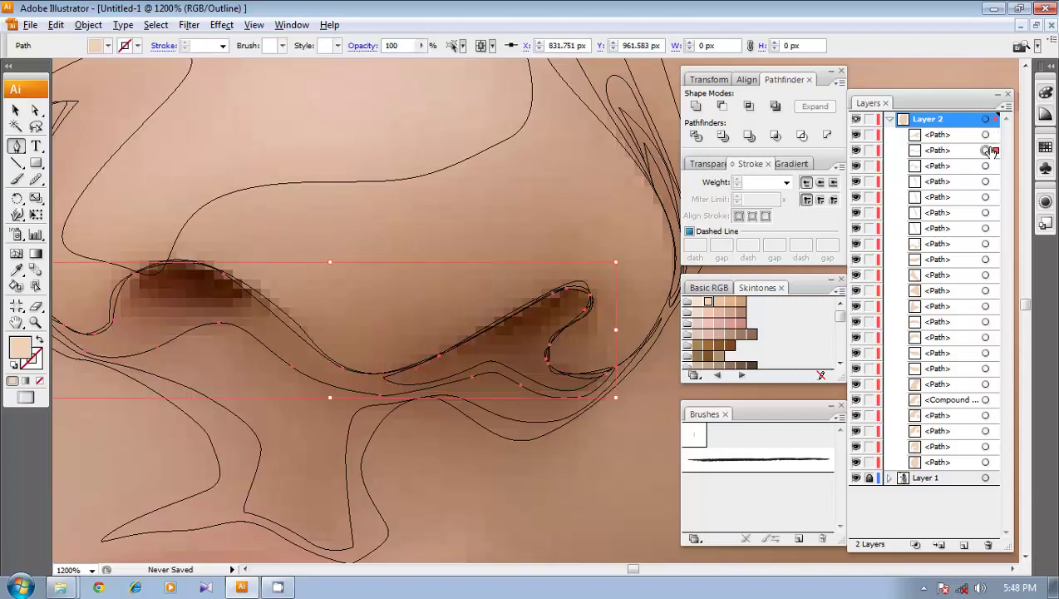
pyautogui.keyDown('shift'); pyautogui.click(987, 136); pyautogui.keyUp('shift')
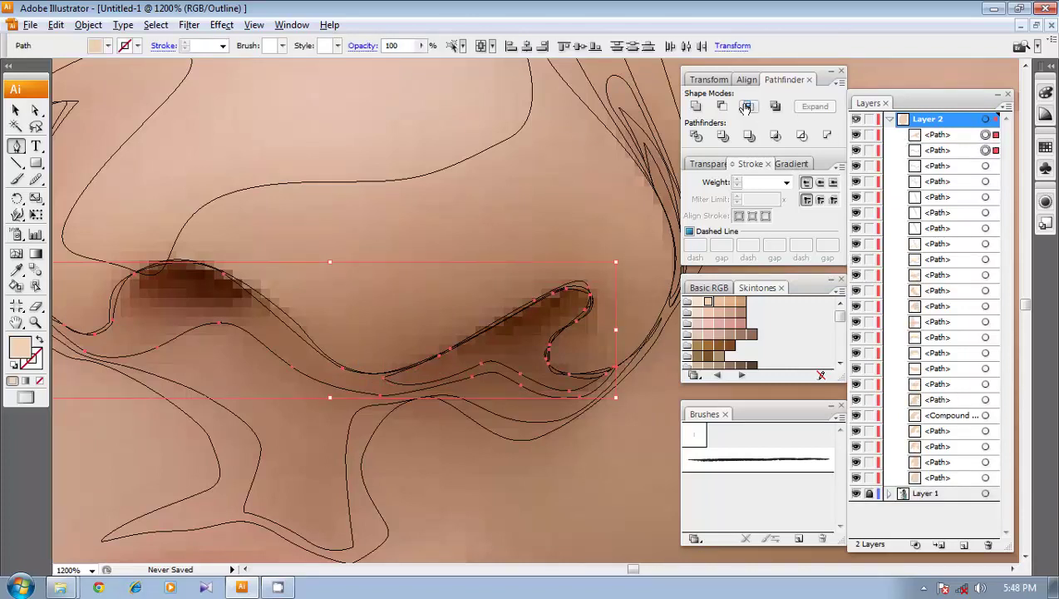
pyautogui.click(749, 106)
pyautogui.click(816, 108)
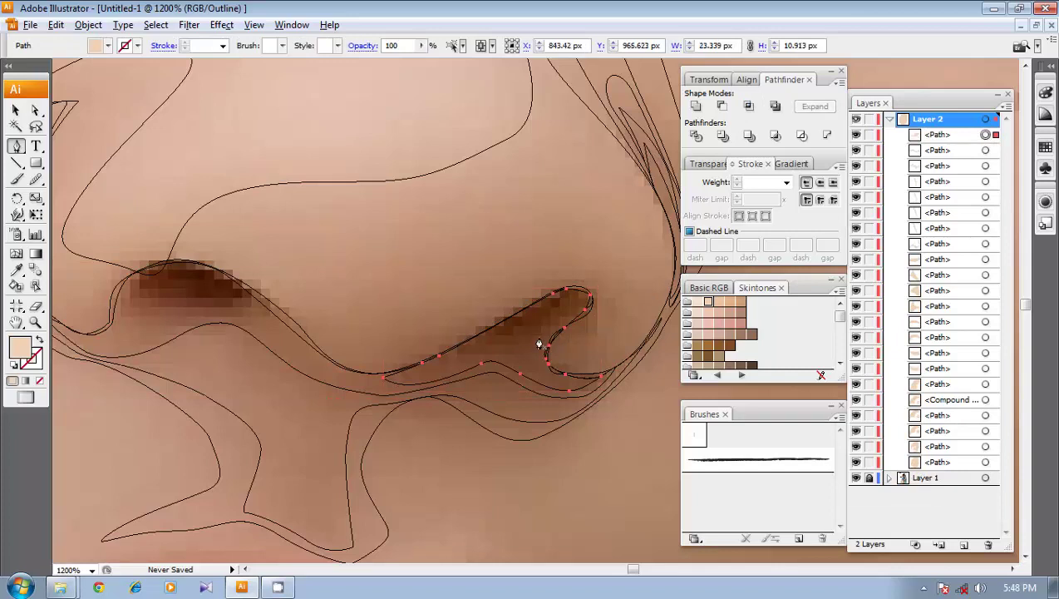
pyautogui.keyDown('ctrl'); pyautogui.click(426, 308); pyautogui.keyUp('ctrl')
# - Draw a slightly smaller closed shape with the Pen tool inside the right nostril shadow, letting its end overlap the nostril's outer rim
pyautogui.click(395, 367)
pyautogui.moveTo(438, 377); pyautogui.dragTo(466, 361)
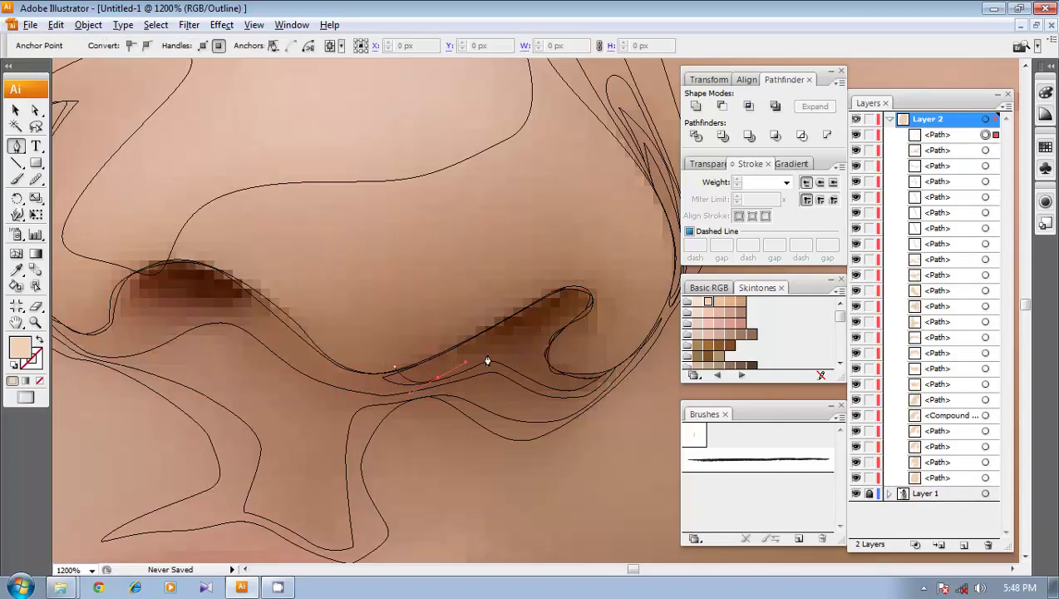
pyautogui.click(501, 356)
pyautogui.moveTo(573, 387); pyautogui.dragTo(557, 280)
pyautogui.moveTo(511, 319); pyautogui.dragTo(449, 354)
pyautogui.click(395, 367)
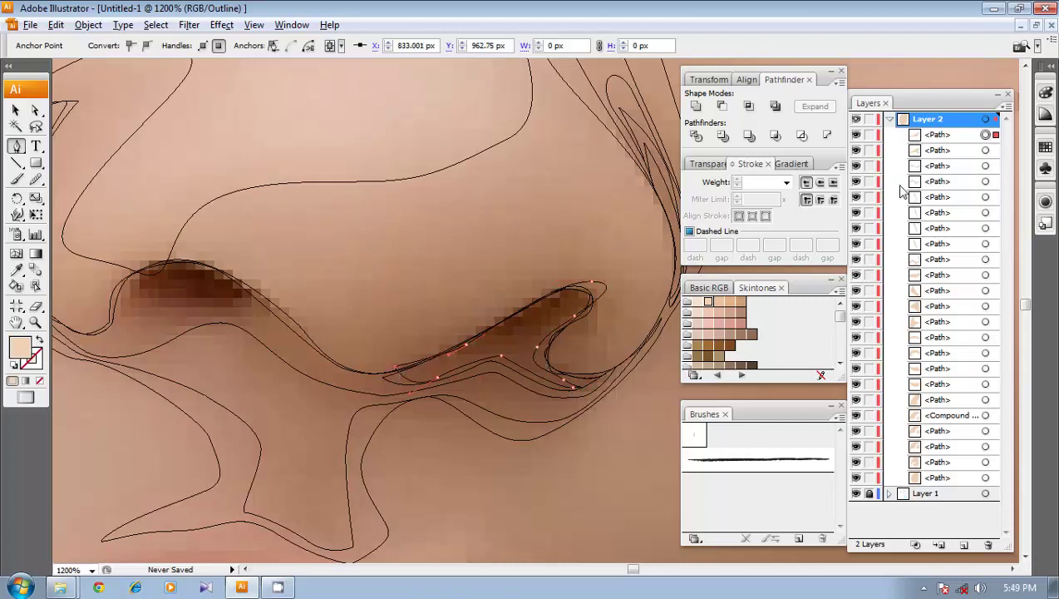
# - Duplicate the trimmed right nostril shadow in front, intersect the copy with the slightly smaller shape, expand the result and deselect it
pyautogui.click(995, 151)
pyautogui.keyDown('shift'); pyautogui.click(994, 135); pyautogui.keyUp('shift')
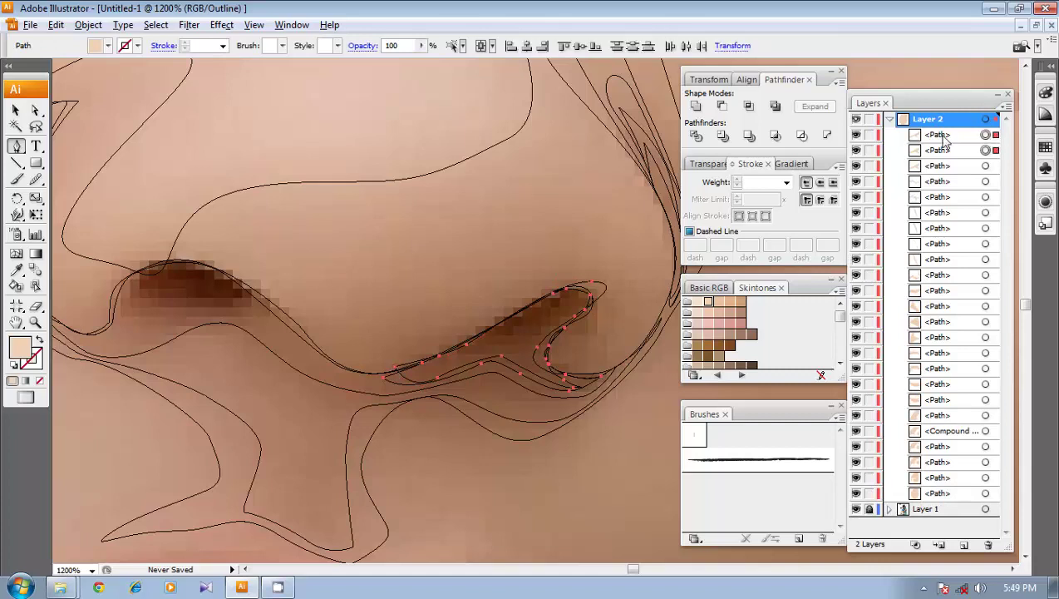
pyautogui.keyDown('alt'); pyautogui.click(749, 106); pyautogui.keyUp('alt')
pyautogui.click(815, 106)
pyautogui.keyDown('ctrl'); pyautogui.click(451, 339); pyautogui.keyUp('ctrl')
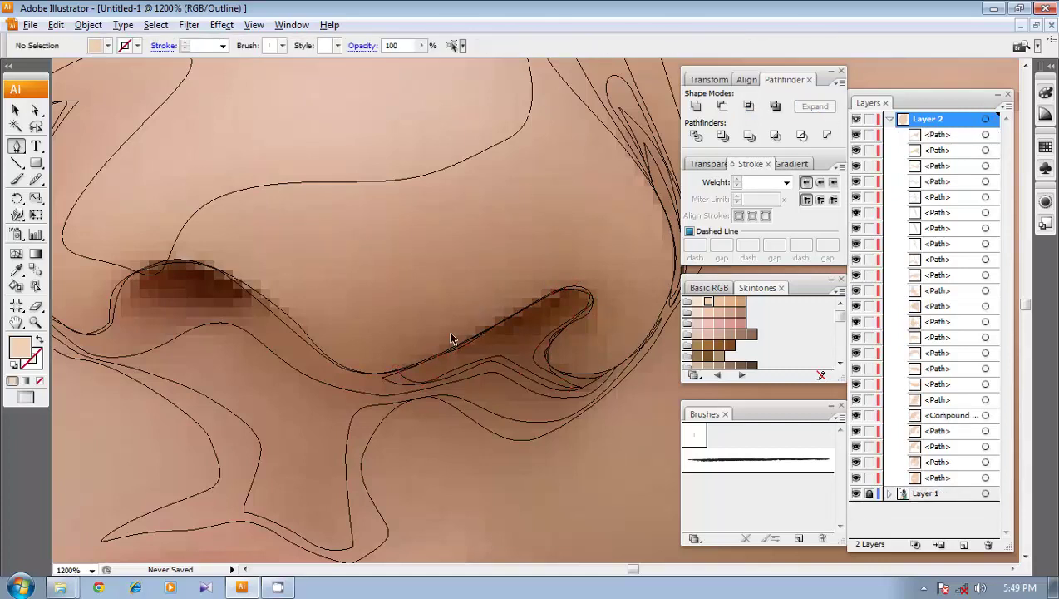
# - Draw another smaller closed shape with the Pen tool over the darkest area of the right nostril
pyautogui.moveTo(431, 353); pyautogui.dragTo(572, 308)
pyautogui.click(431, 352)
pyautogui.click(595, 290)
pyautogui.moveTo(485, 323); pyautogui.dragTo(474, 328)
pyautogui.click(431, 354)
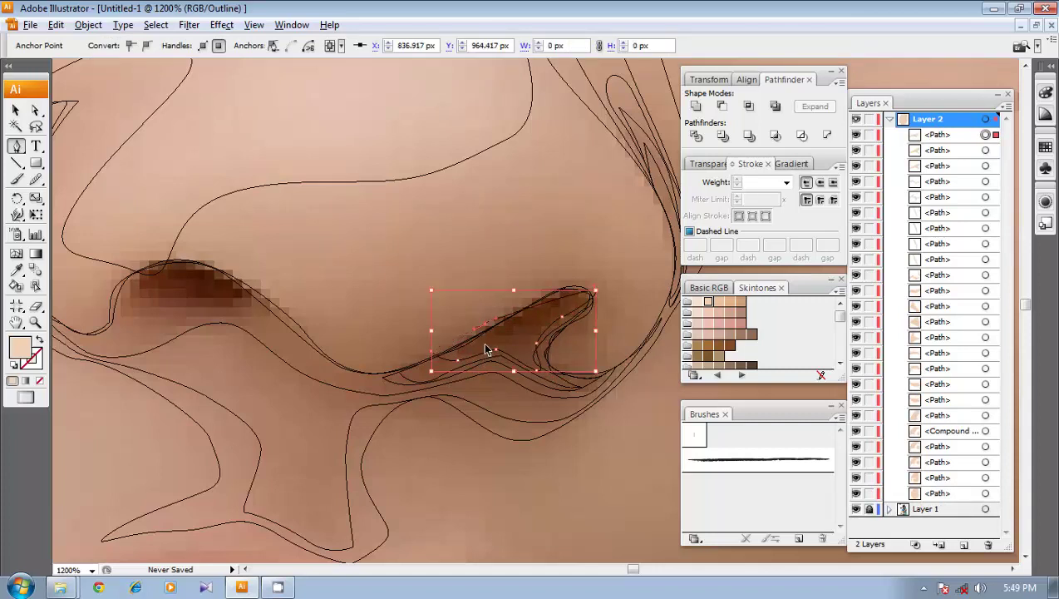
# - Undo the last three Pen points and redraw the shape's upper edge farther outside the right nostril's rim before closing it
pyautogui.hotkey('ctrl', 'z')
pyautogui.hotkey('ctrl', 'z')
pyautogui.hotkey('ctrl', 'z')
pyautogui.click(603, 302)
pyautogui.moveTo(559, 266); pyautogui.dragTo(522, 285)
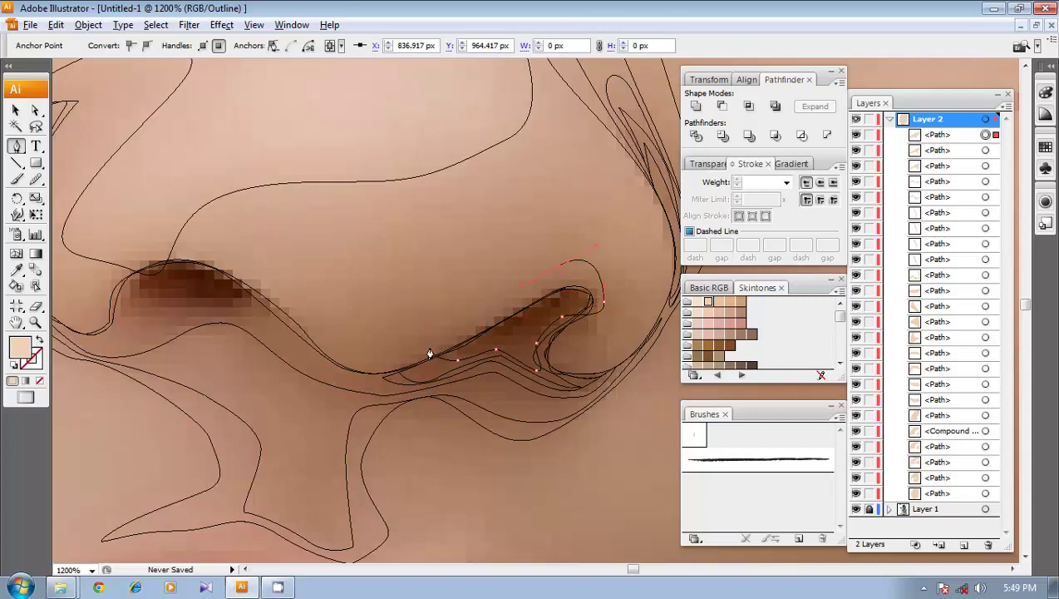
pyautogui.click(431, 351)
# - Duplicate the right nostril's inner shadow in front, intersect the copy with the newly drawn smaller shape, expand the result and deselect it
pyautogui.click(986, 150)
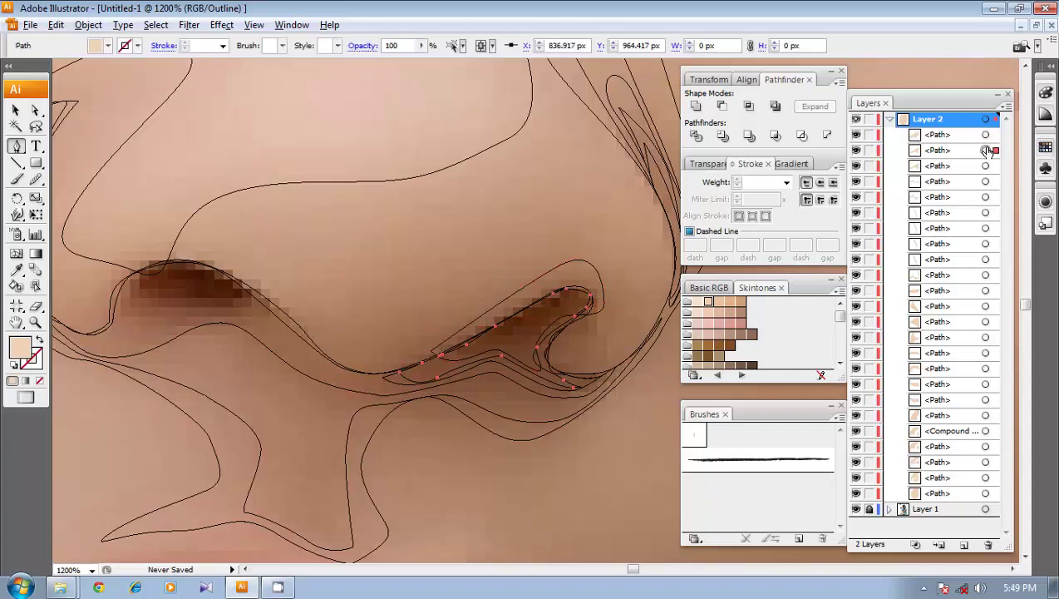
pyautogui.keyDown('shift'); pyautogui.click(986, 134); pyautogui.keyUp('shift')
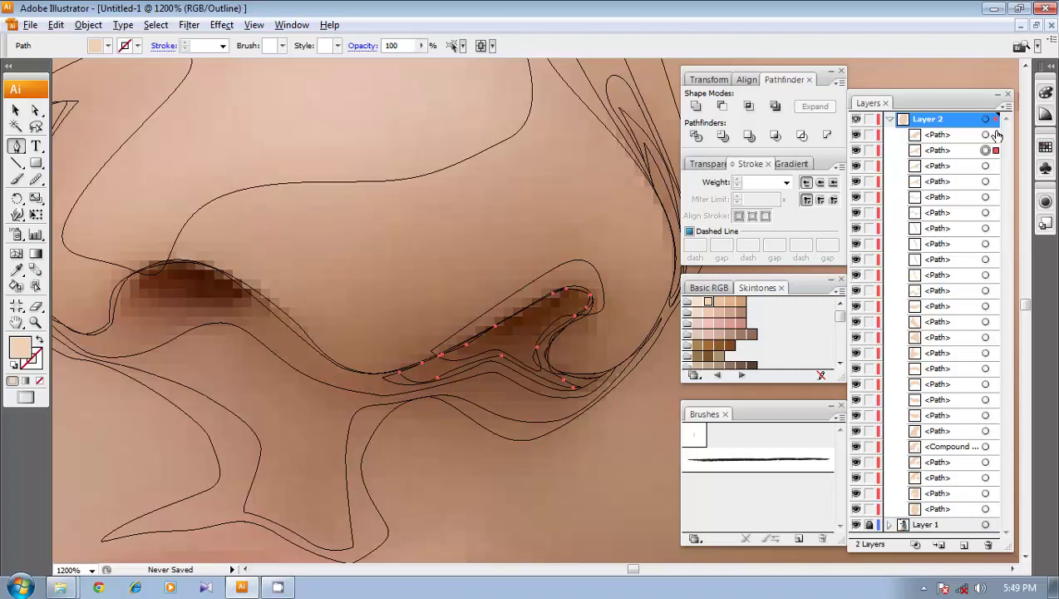
pyautogui.click(750, 109)
pyautogui.click(805, 111)
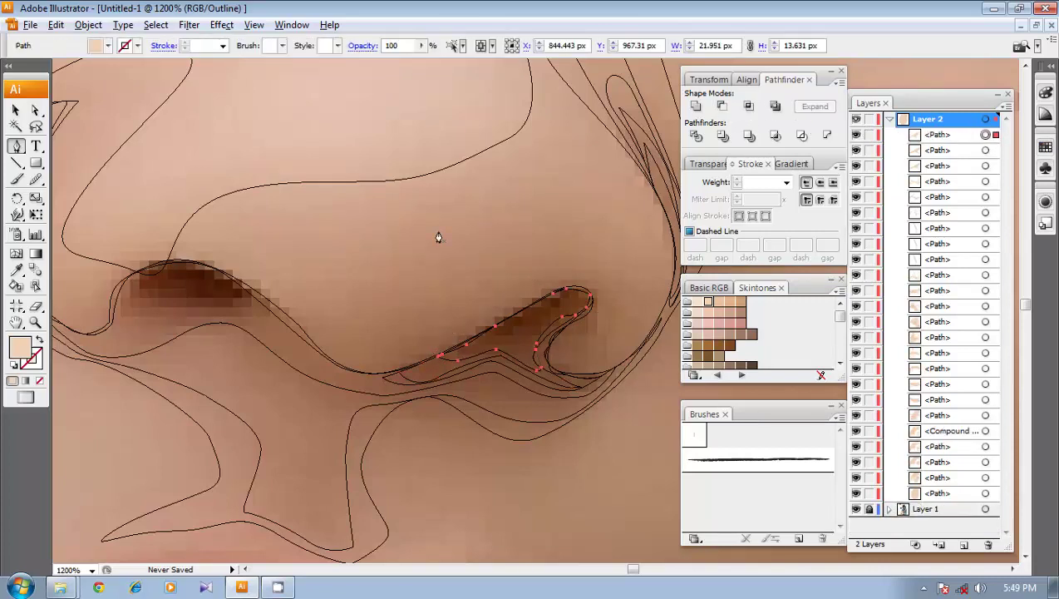
pyautogui.keyDown('ctrl'); pyautogui.click(411, 272); pyautogui.keyUp('ctrl')
# - Draw a closed shape with the Pen tool around the left nostril's shadow, letting its upper edge overlap the nostril's rim
pyautogui.moveTo(412, 271); pyautogui.dragTo(521, 382)
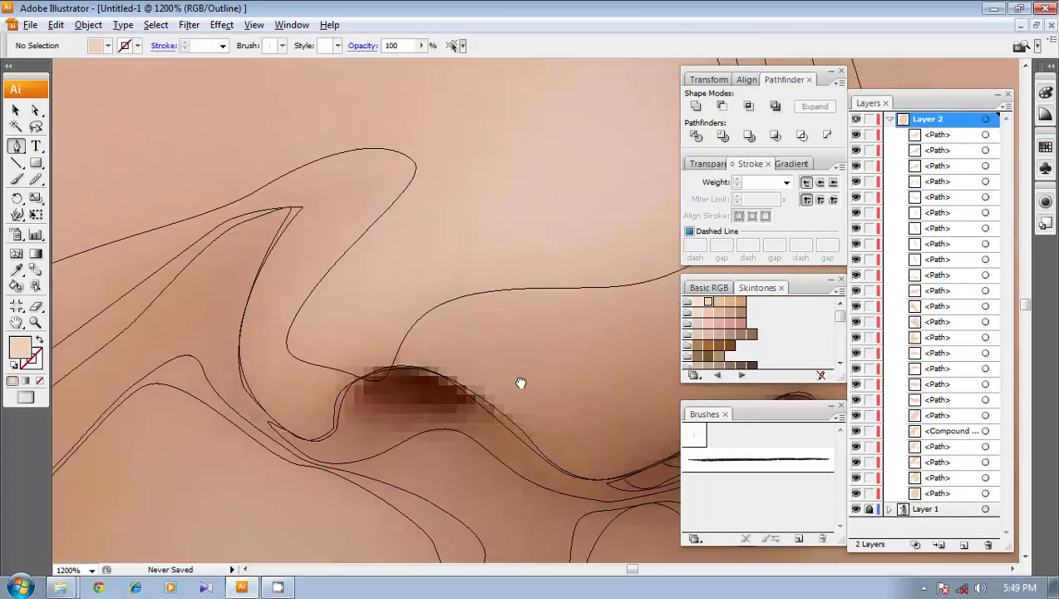
pyautogui.click(509, 433)
pyautogui.moveTo(411, 361); pyautogui.dragTo(346, 364)
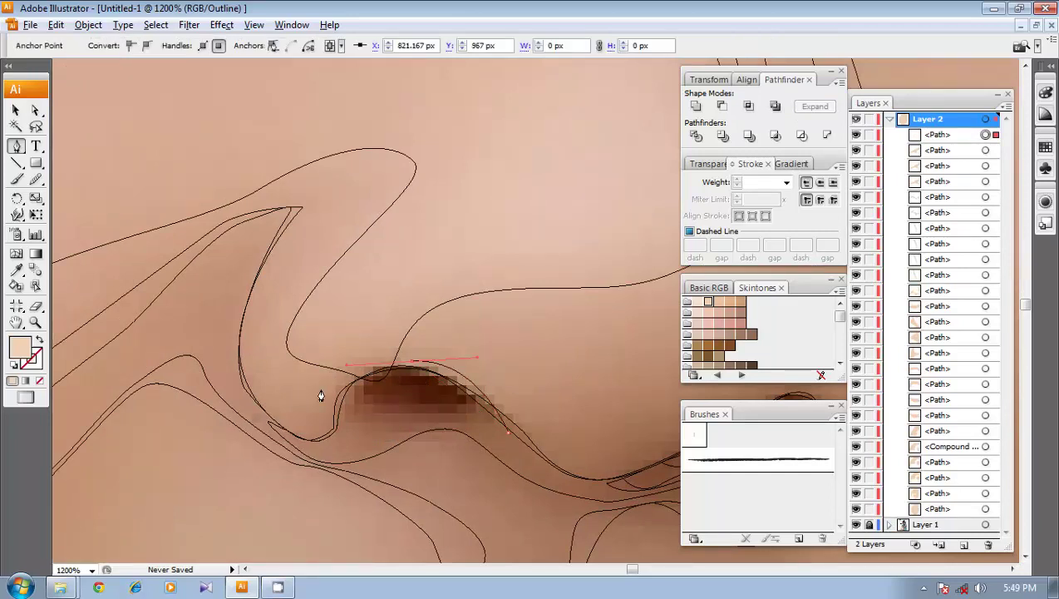
pyautogui.click(320, 396)
pyautogui.moveTo(355, 445); pyautogui.dragTo(551, 482)
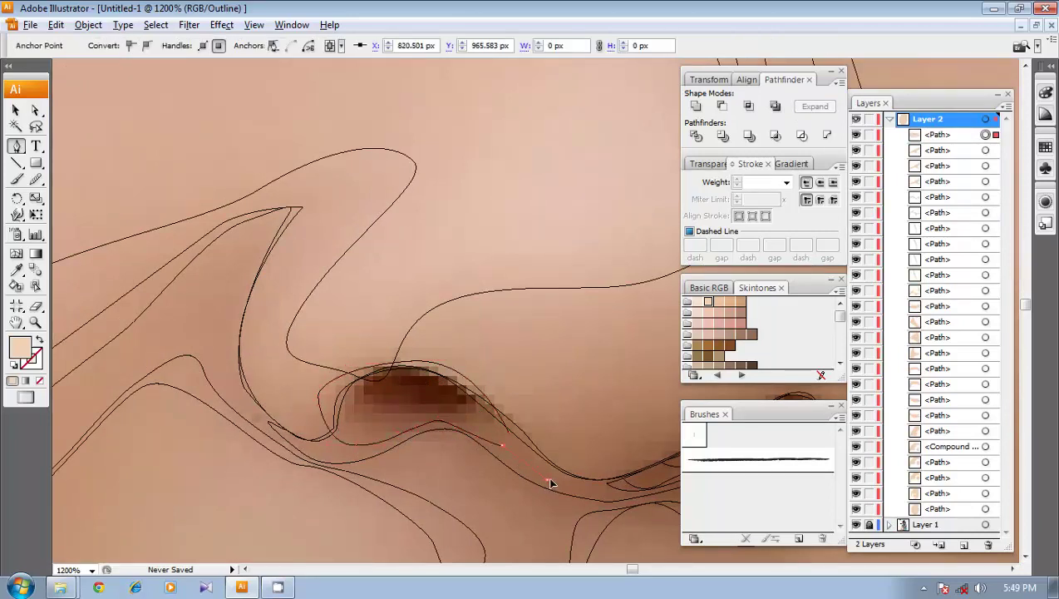
pyautogui.click(506, 438)
pyautogui.moveTo(510, 433); pyautogui.dragTo(342, 369)
# - Reshape the tapering end of the left nostril shape with the Pencil tool so it narrows along the nose's underside
pyautogui.click(36, 179)
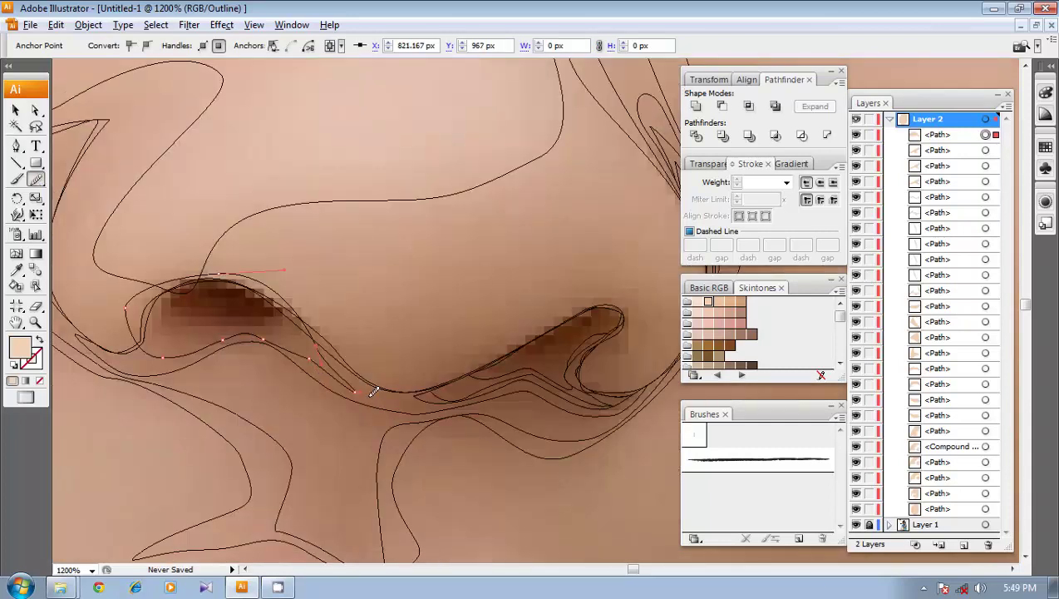
pyautogui.moveTo(345, 387); pyautogui.dragTo(490, 471)
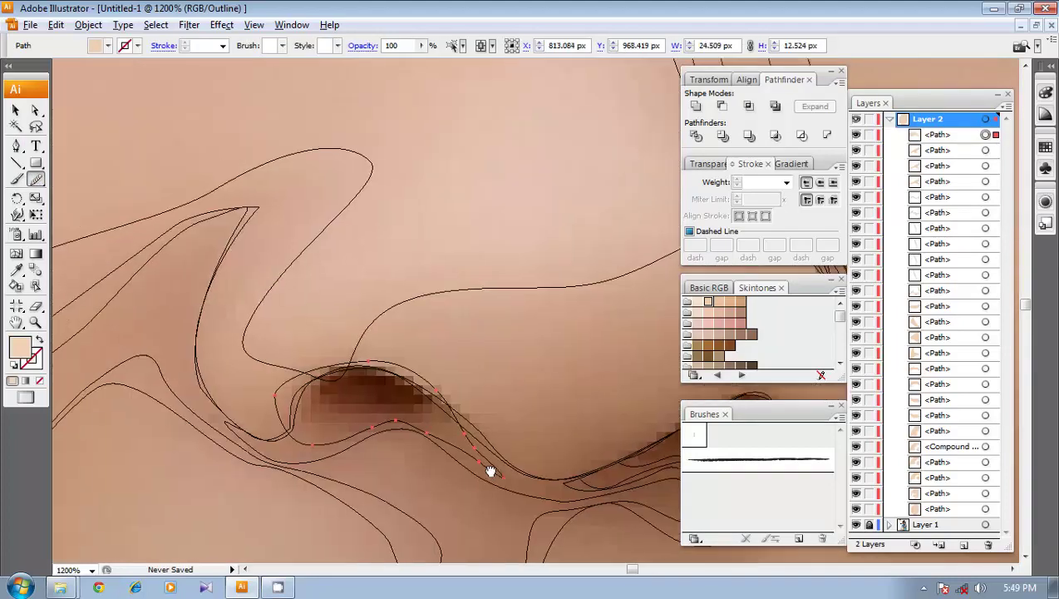
pyautogui.moveTo(456, 405)
pyautogui.mouseDown()
pyautogui.moveTo(410, 407)
pyautogui.moveTo(514, 470)
pyautogui.mouseUp()
pyautogui.moveTo(480, 428); pyautogui.dragTo(485, 443)
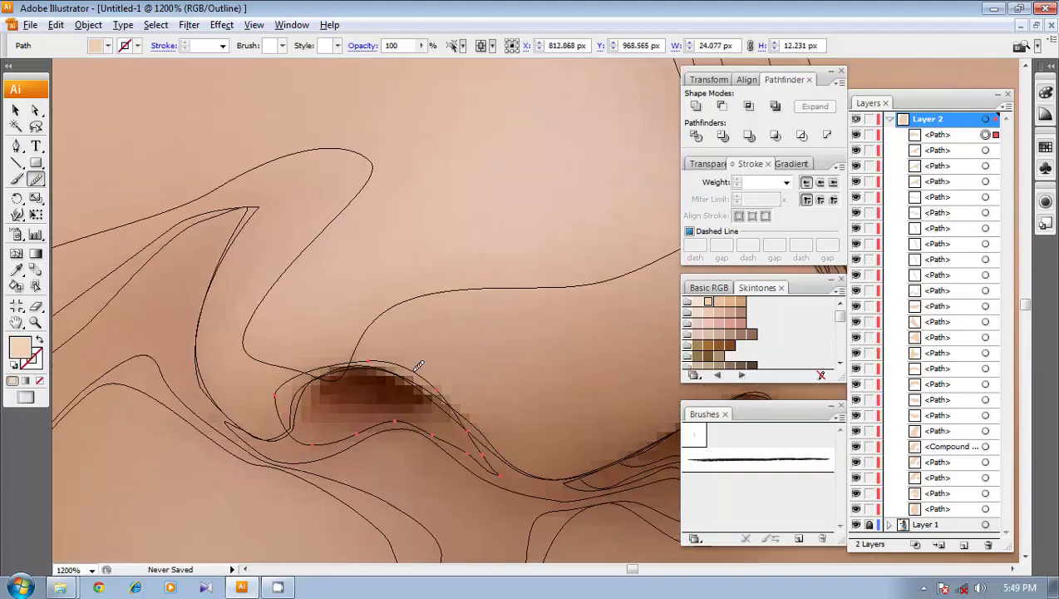
pyautogui.moveTo(315, 382); pyautogui.dragTo(332, 373)
# - Duplicate the long under-nose shadow in front, intersect the copy with the left nostril shape, expand the result and deselect it
pyautogui.press('v')
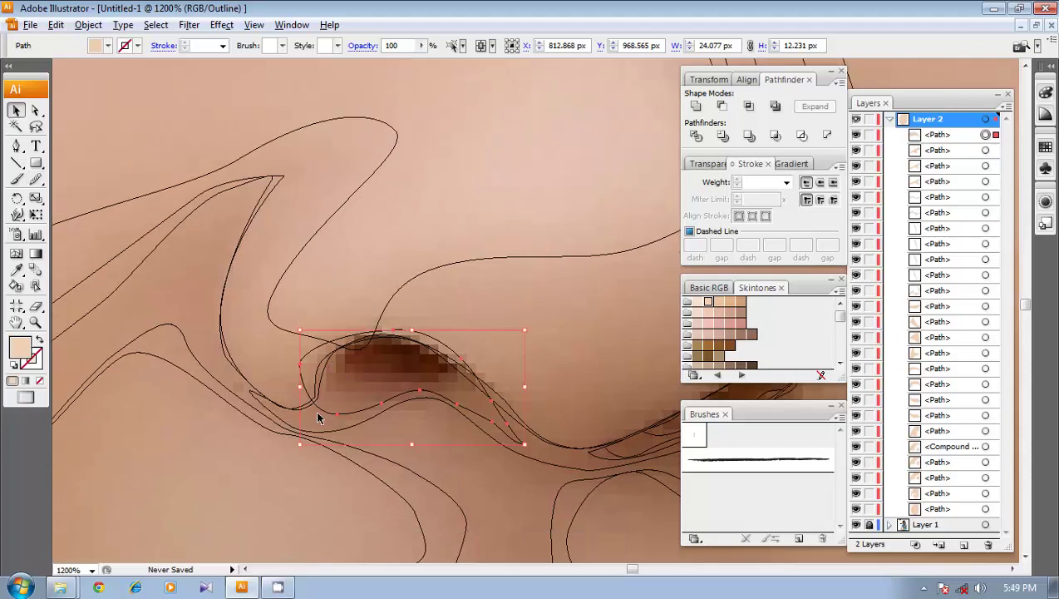
pyautogui.click(382, 417)
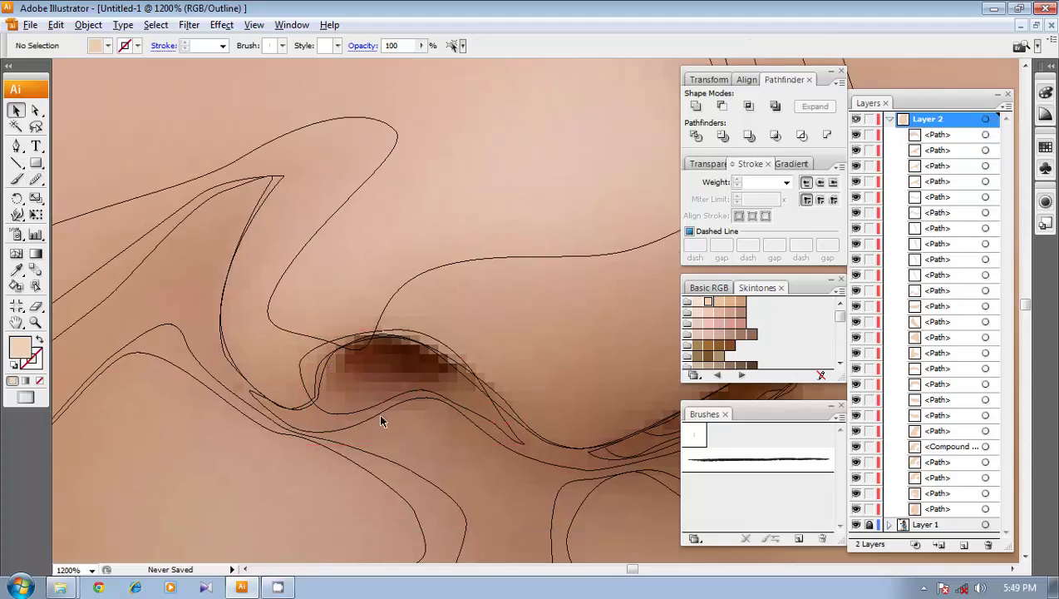
pyautogui.click(371, 417)
pyautogui.hotkey('ctrl', 'c')
pyautogui.hotkey('ctrl', 'f')
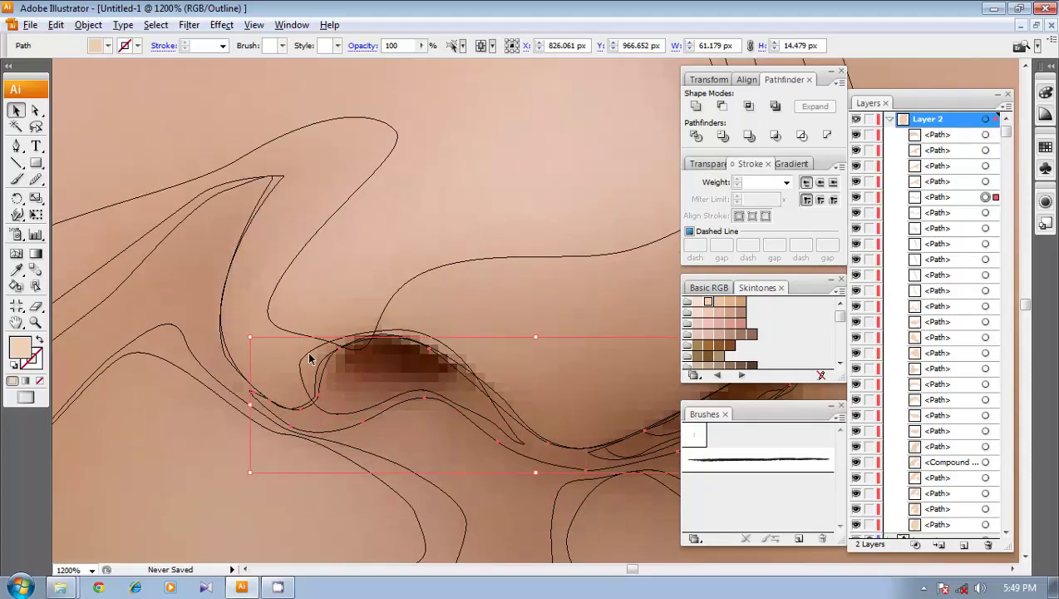
pyautogui.click(748, 105)
pyautogui.click(817, 108)
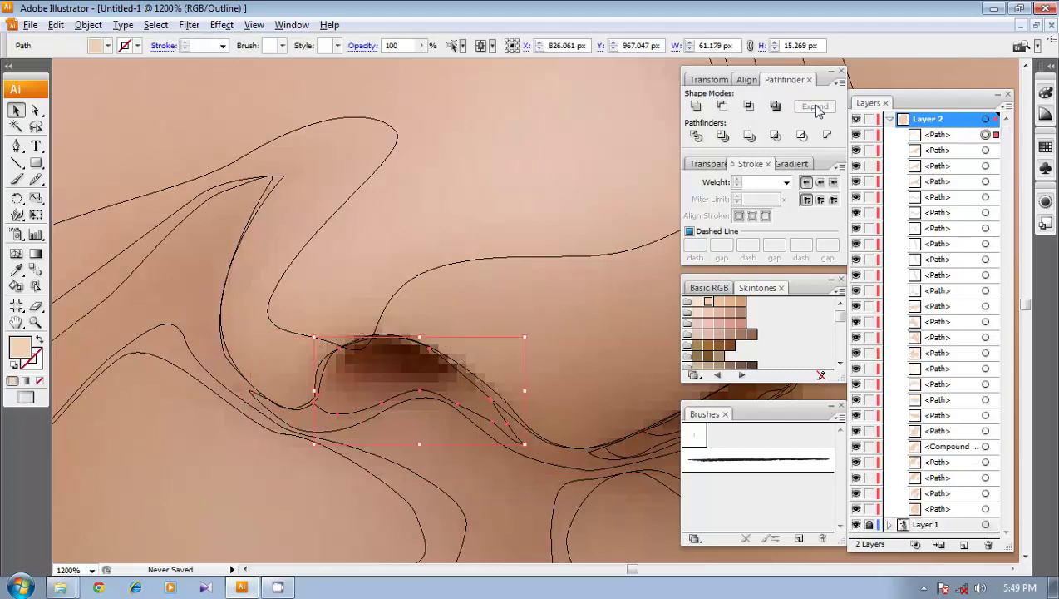
pyautogui.press('p')
pyautogui.keyDown('ctrl'); pyautogui.click(439, 316); pyautogui.keyUp('ctrl')
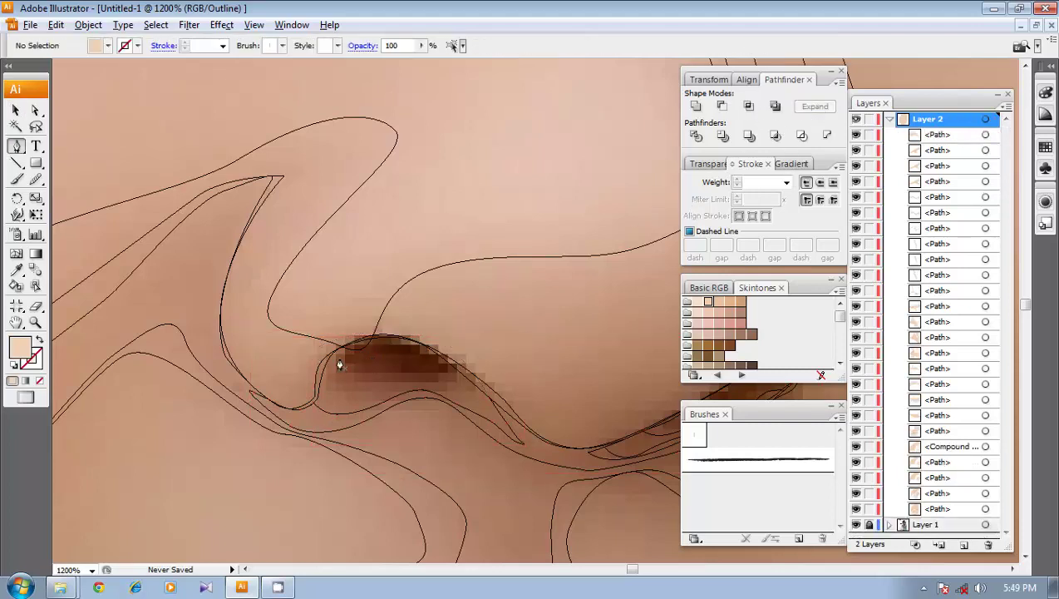
# - Draw a smaller closed shape with the Pen tool inside the left nostril shadow, extending its upper edge beyond the nostril's rim
pyautogui.click(397, 322)
pyautogui.moveTo(329, 374); pyautogui.dragTo(464, 375)
pyautogui.click(440, 335)
pyautogui.click(396, 322)
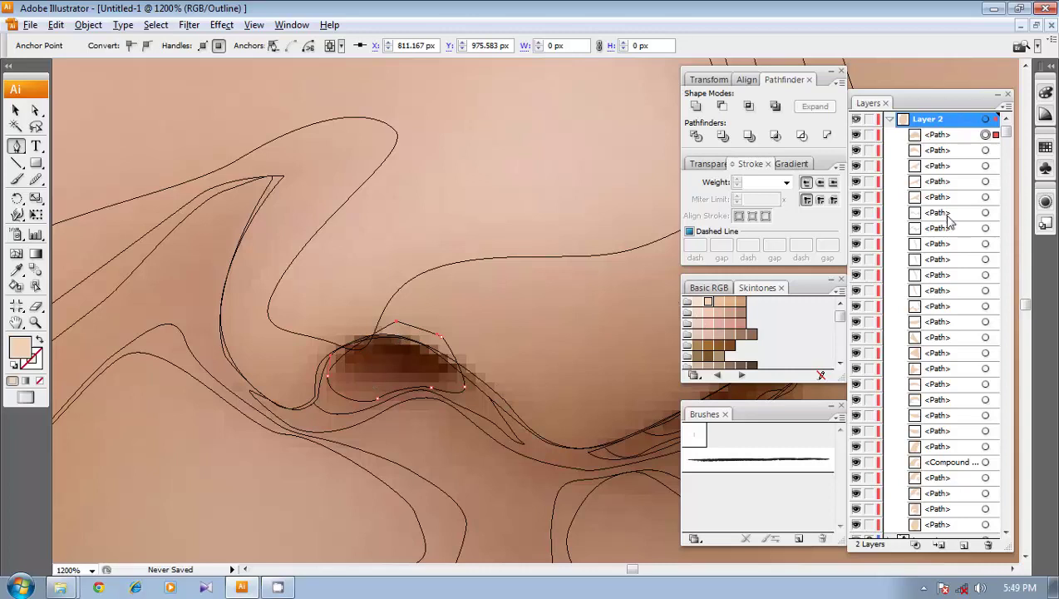
# - Duplicate the trimmed left nostril shadow in front, intersect the copy with the smaller shape and expand the result
pyautogui.click(985, 150)
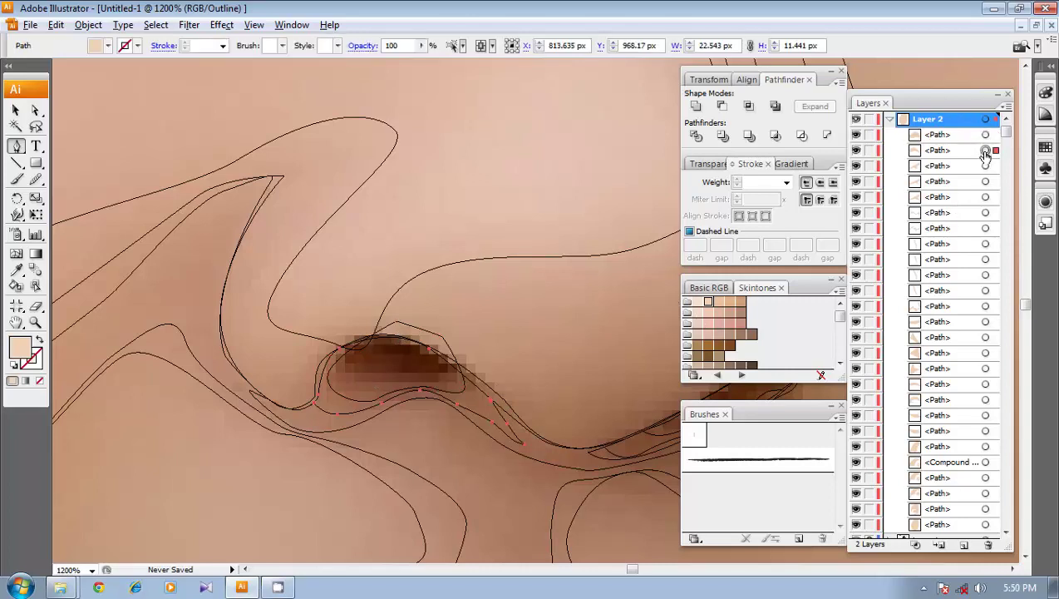
pyautogui.keyDown('shift'); pyautogui.click(985, 135); pyautogui.keyUp('shift')
pyautogui.click(749, 106)
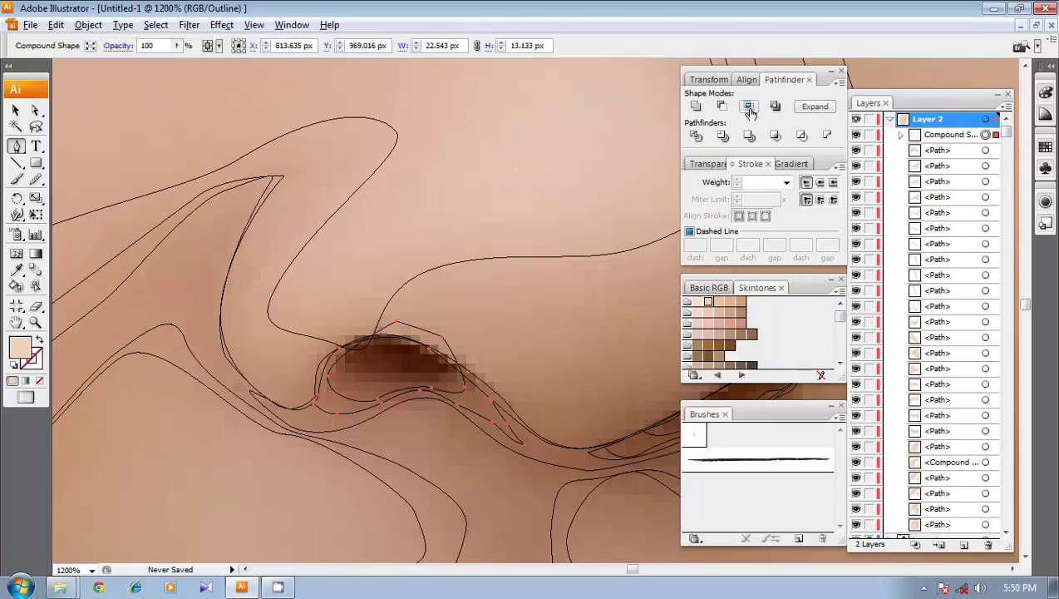
pyautogui.click(815, 107)
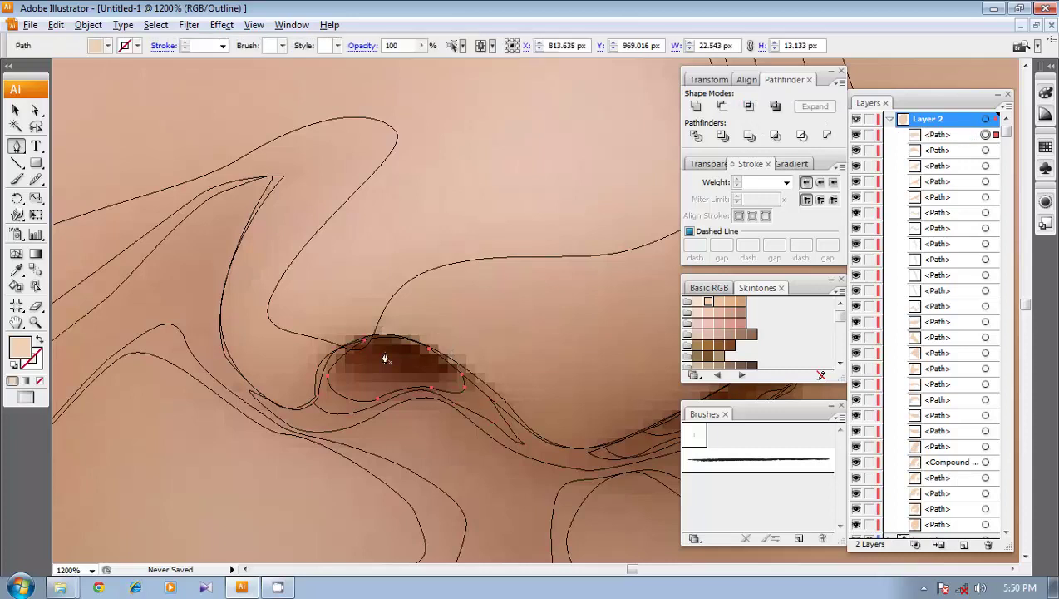
# - Draw a third, tighter closed shape with the Pen tool around the dark area of the left nostril, overlapping its upper rim
pyautogui.click(342, 375)
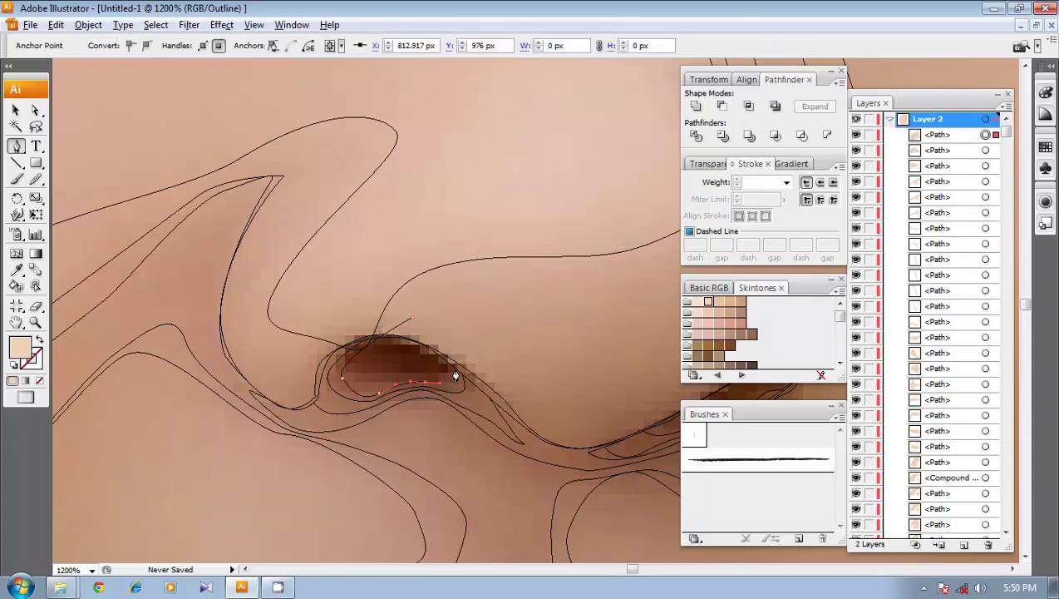
pyautogui.moveTo(456, 360); pyautogui.dragTo(455, 347)
pyautogui.click(413, 316)
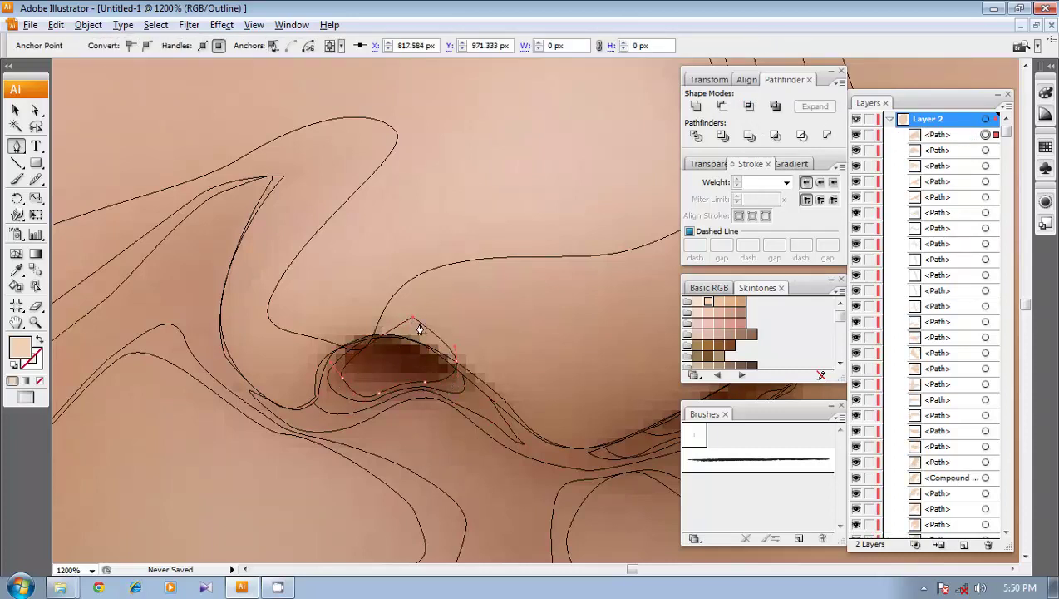
# - Duplicate the left nostril's second shadow layer in front, intersect the copy with the tighter third shape and expand the result
pyautogui.click(986, 151)
pyautogui.hotkey('ctrl', 'c')
pyautogui.hotkey('ctrl', 'f')
pyautogui.keyDown('shift'); pyautogui.click(987, 136); pyautogui.keyUp('shift')
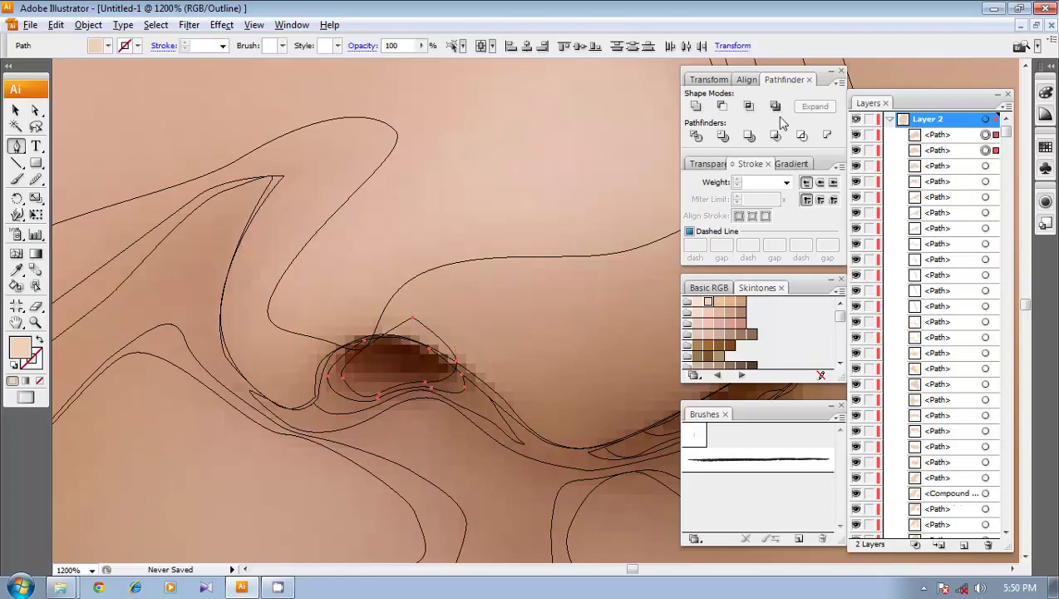
pyautogui.click(749, 106)
pyautogui.click(818, 108)
pyautogui.keyDown('ctrl'); pyautogui.click(411, 279); pyautogui.keyUp('ctrl')
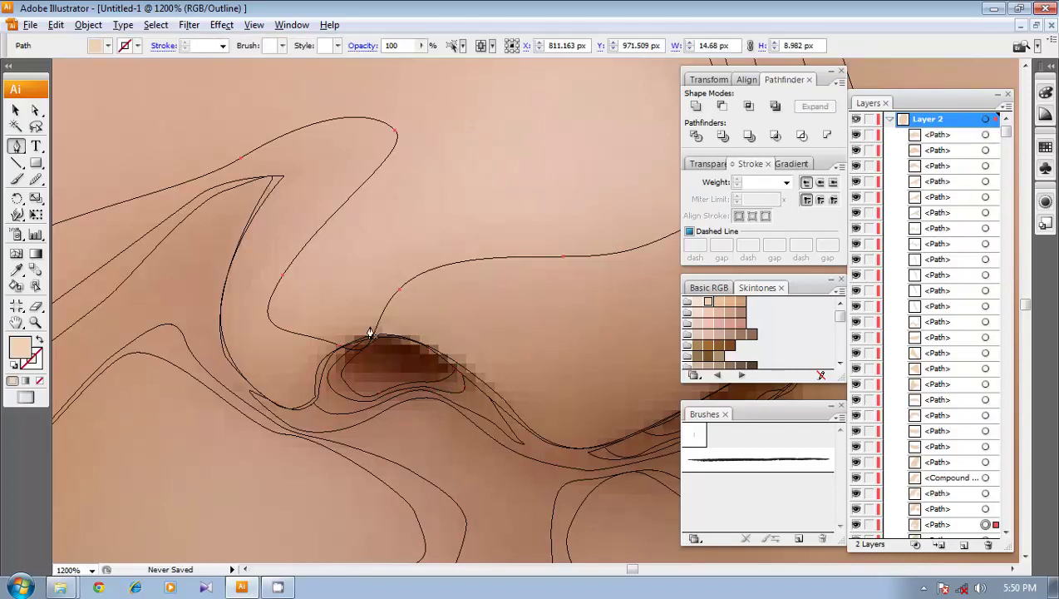
# - Draw the smallest closed shape with the Pen tool over the darkest core of the left nostril, crossing its upper rim
pyautogui.click(354, 325)
pyautogui.moveTo(365, 384); pyautogui.dragTo(368, 327)
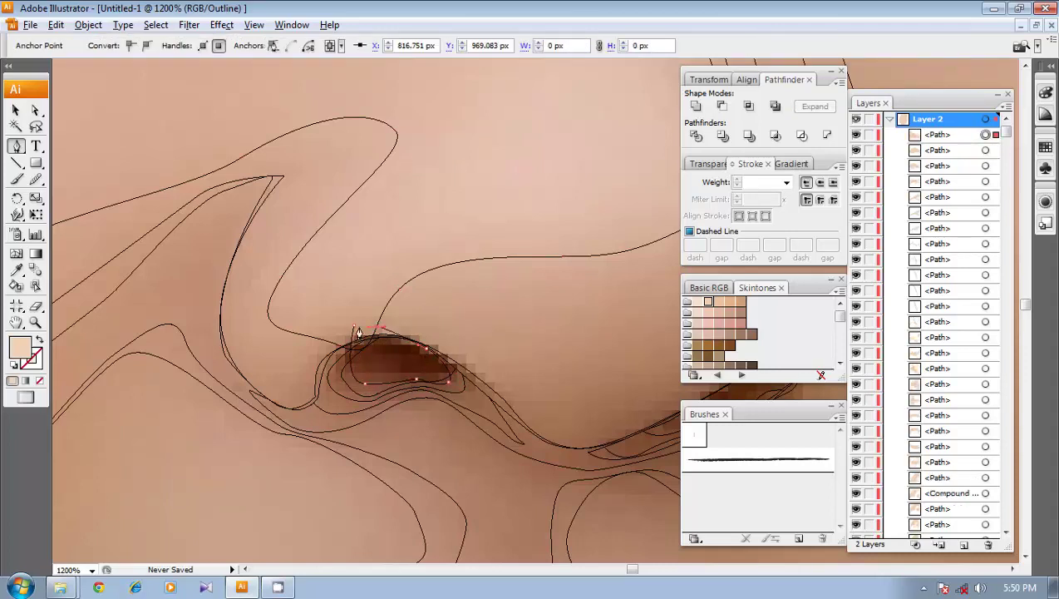
pyautogui.click(354, 325)
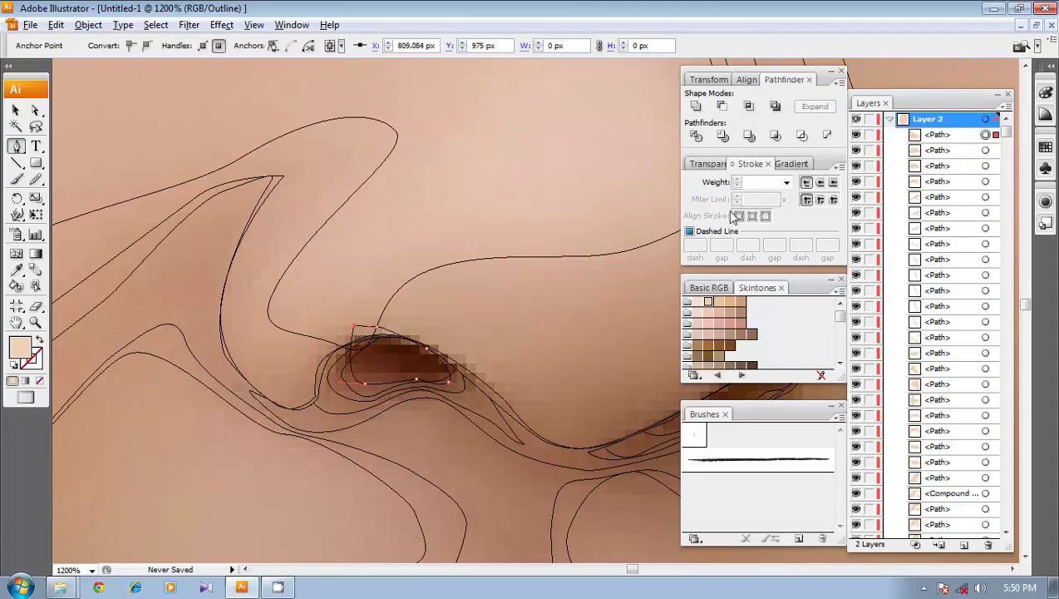
# - Duplicate the left nostril's third shadow layer in front, intersect the copy with the darkest core shape, expand the result and deselect everything
pyautogui.click(987, 150)
pyautogui.keyDown('shift'); pyautogui.click(986, 134); pyautogui.keyUp('shift')
pyautogui.click(749, 106)
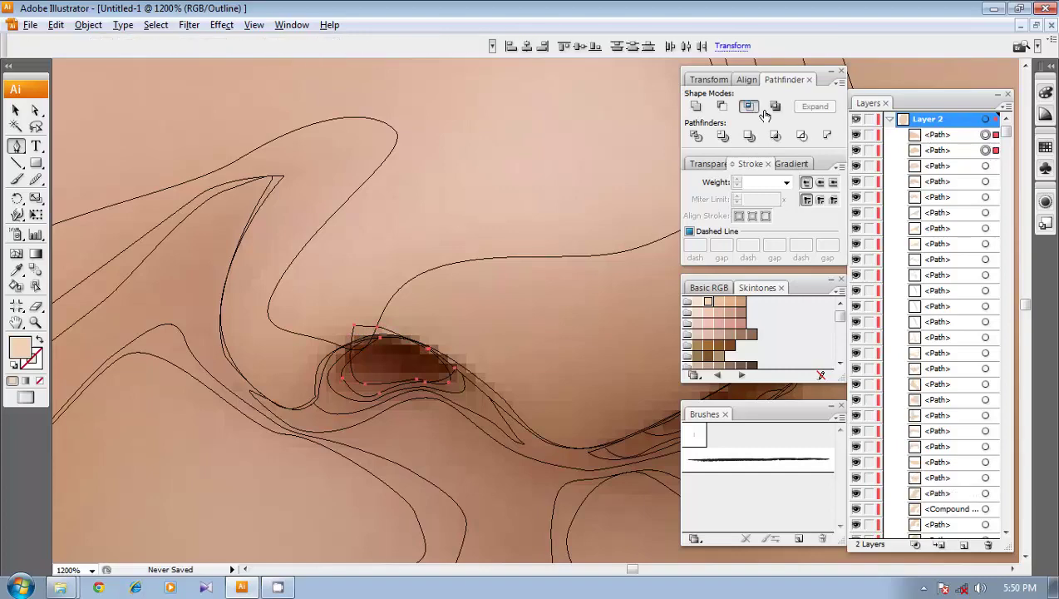
pyautogui.click(812, 108)
pyautogui.hotkey('ctrl', 'shift', 'a')
# - Examine the layered outlines of both nostrils and the surrounding nose area at several magnifications
pyautogui.moveTo(563, 362); pyautogui.dragTo(362, 342)
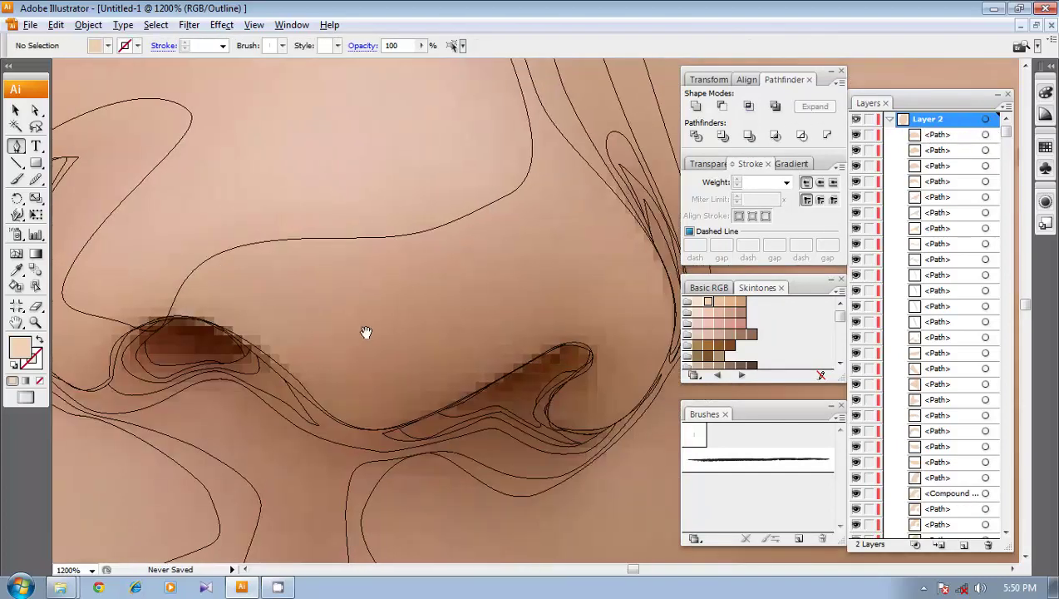
pyautogui.hotkey('ctrl', '-')
pyautogui.hotkey('ctrl', '-')
pyautogui.hotkey('ctrl', '+')
pyautogui.hotkey('ctrl', '+')
pyautogui.hotkey('ctrl', '+')
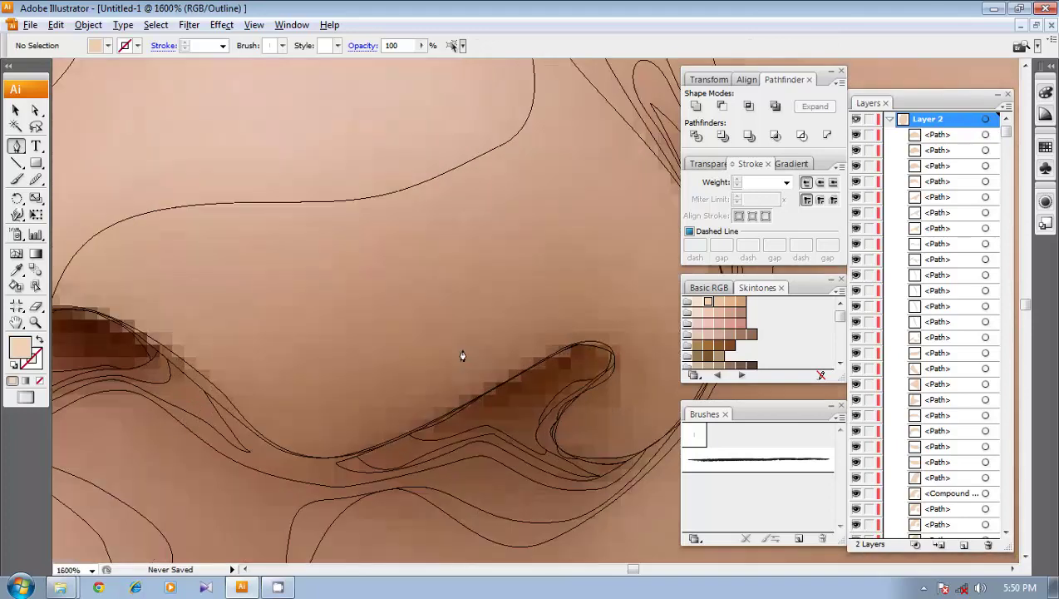
pyautogui.moveTo(506, 387); pyautogui.dragTo(439, 359)
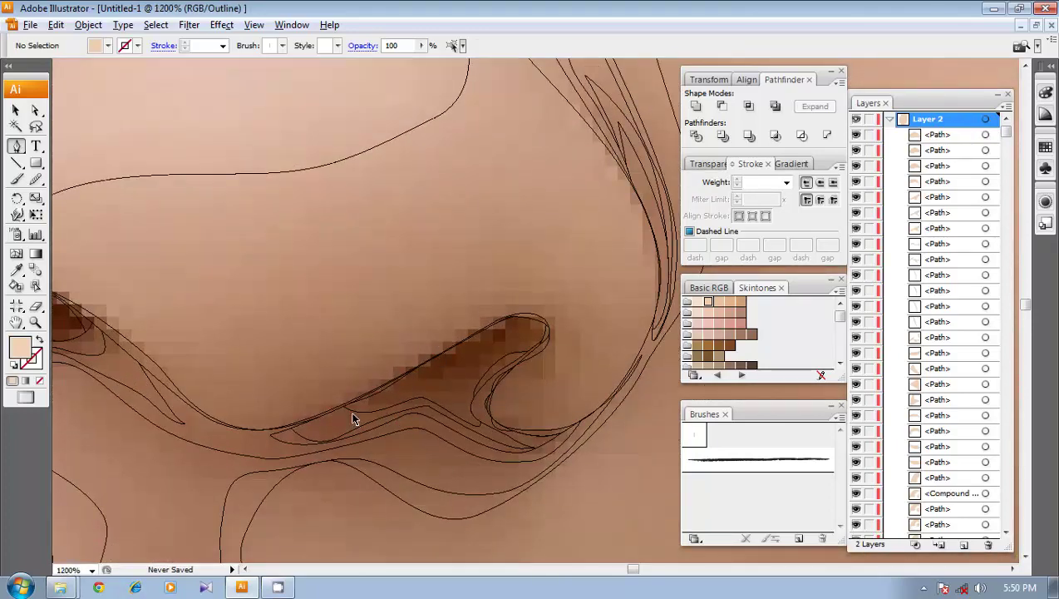
pyautogui.hotkey('ctrl', '-')
pyautogui.hotkey('ctrl', '-')
pyautogui.hotkey('ctrl', '-')
pyautogui.hotkey('ctrl', '-')
pyautogui.hotkey('ctrl', '+')
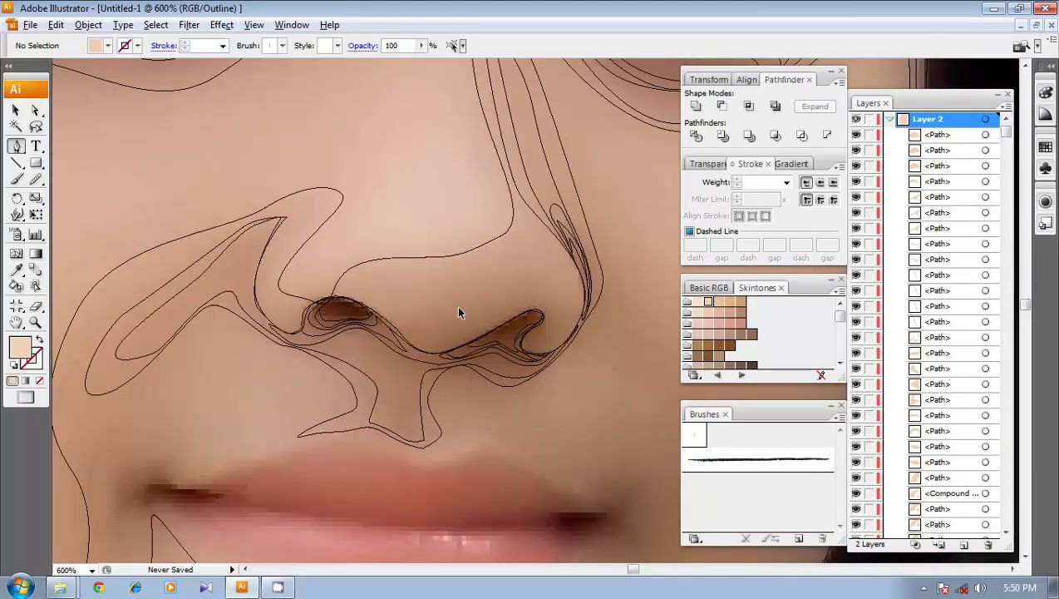
pyautogui.hotkey('ctrl', '+')
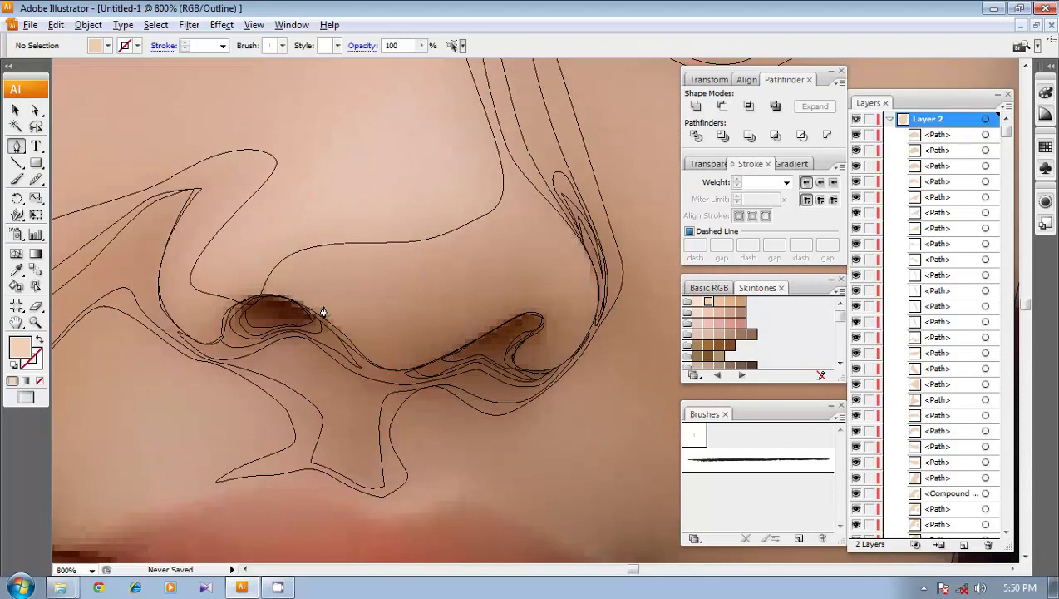
# - Draw a closed shading shape with the Pen tool across the lower nose, following the underside from the left nostril around the right nostril and wing
pyautogui.click(320, 309)
pyautogui.click(408, 370)
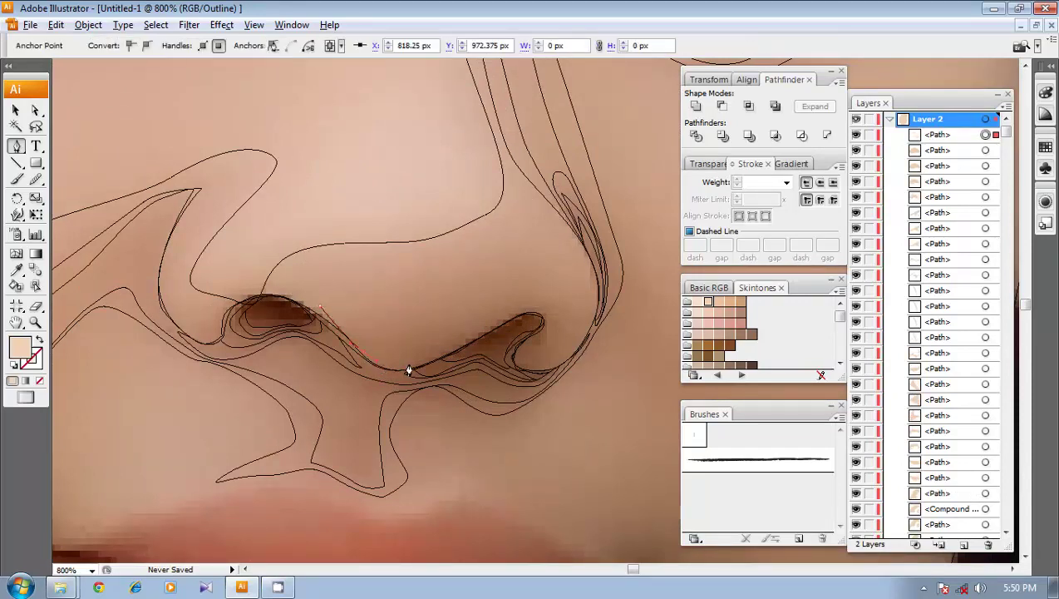
pyautogui.moveTo(510, 317); pyautogui.dragTo(520, 314)
pyautogui.click(544, 315)
pyautogui.moveTo(518, 365); pyautogui.dragTo(567, 359)
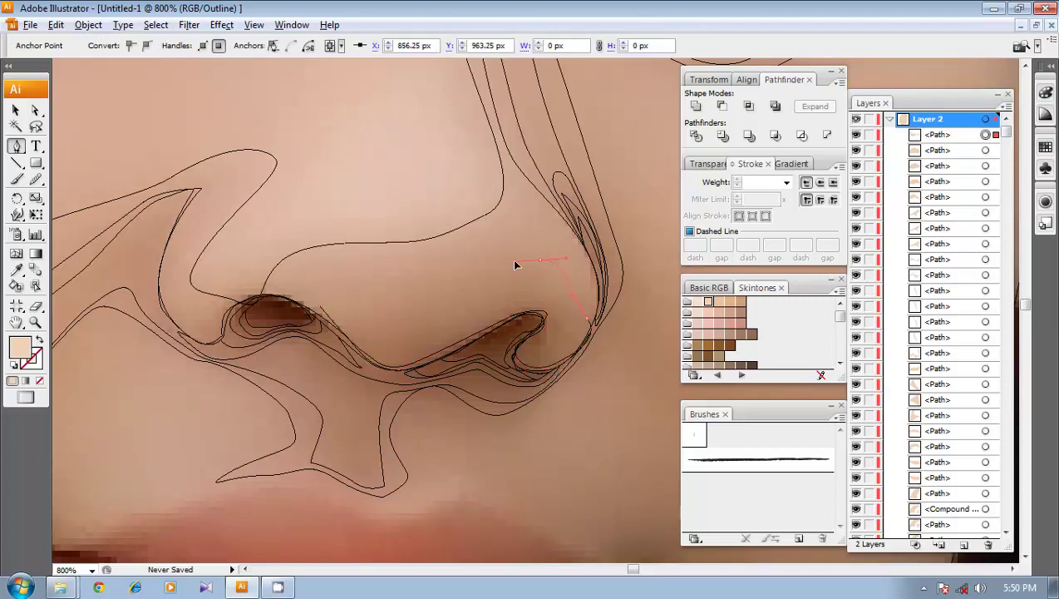
pyautogui.moveTo(515, 262); pyautogui.dragTo(513, 262)
pyautogui.moveTo(431, 277); pyautogui.dragTo(382, 293)
pyautogui.moveTo(320, 306)
pyautogui.mouseDown()
pyautogui.moveTo(460, 280)
pyautogui.moveTo(563, 266)
pyautogui.moveTo(562, 331)
pyautogui.mouseUp()
pyautogui.click(35, 180)
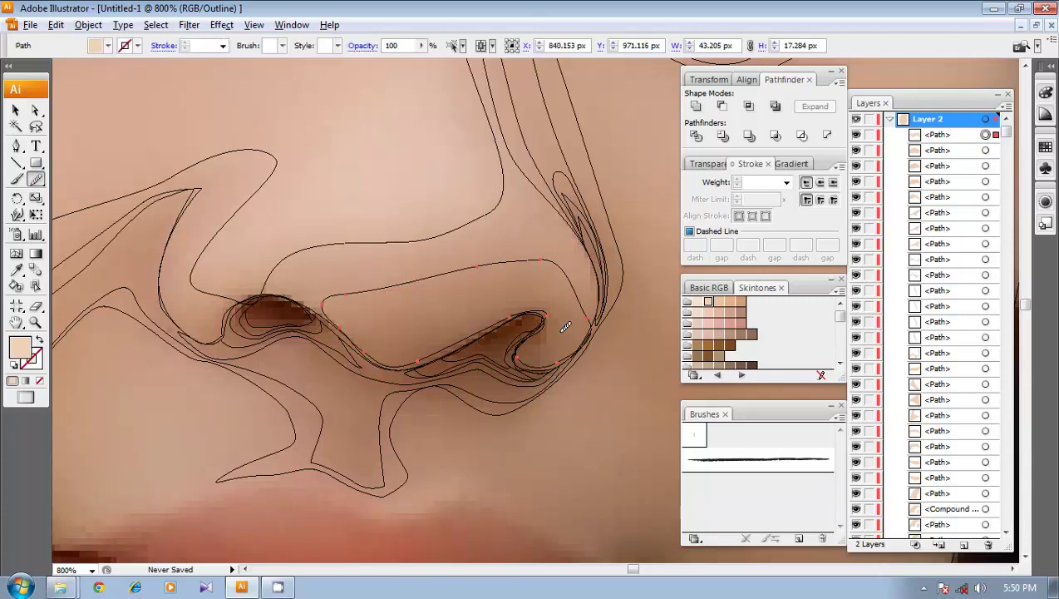
pyautogui.press('p')
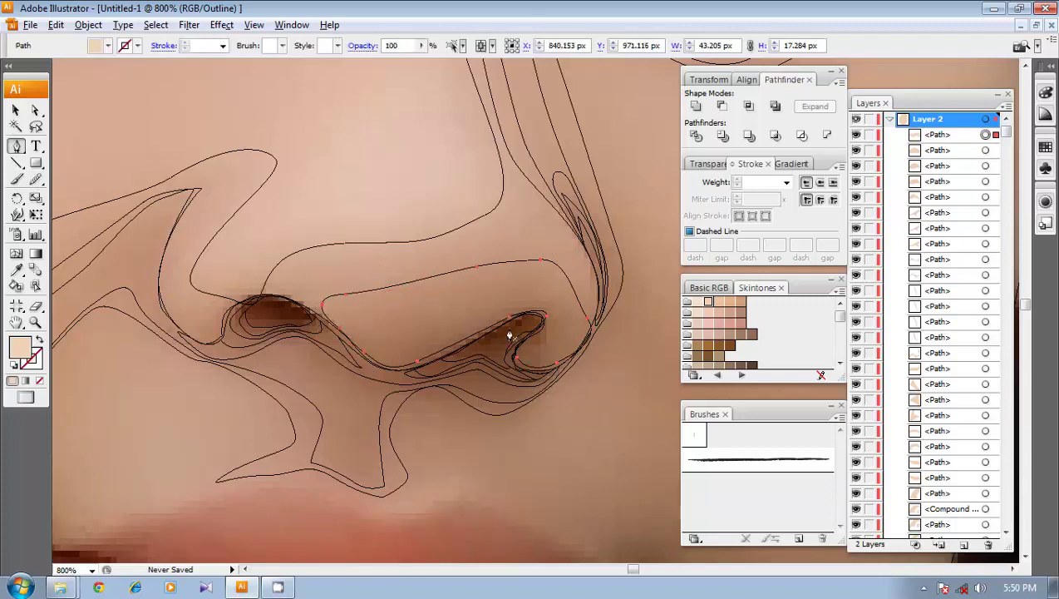
# - Draw a second, smaller closed Pen shape inside the lower nose shading, around the right nostril, and smooth its rounded inner end
pyautogui.click(344, 324)
pyautogui.moveTo(382, 371); pyautogui.dragTo(421, 373)
pyautogui.moveTo(487, 352); pyautogui.dragTo(590, 353)
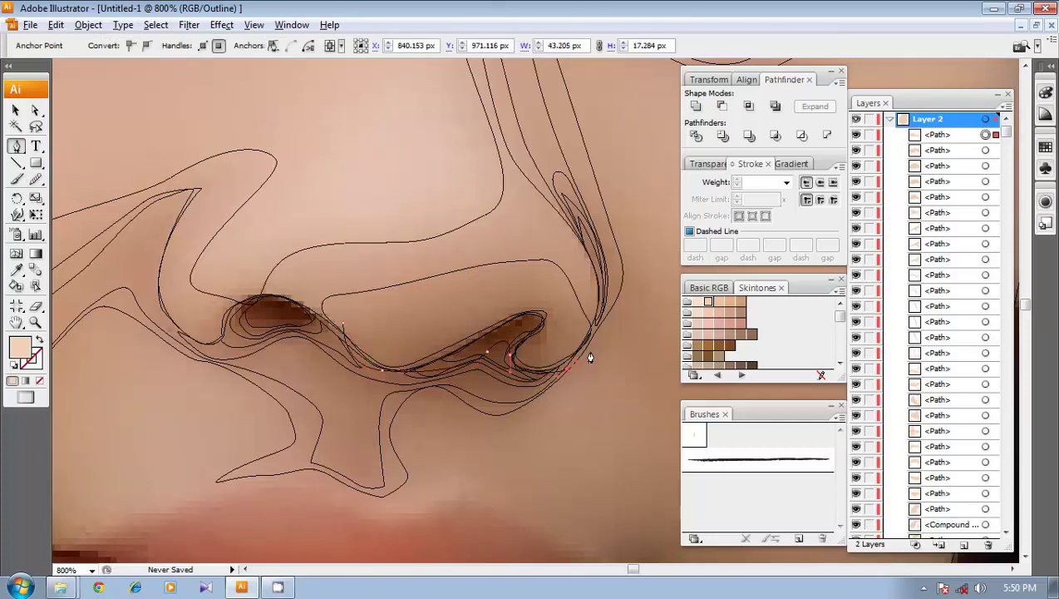
pyautogui.moveTo(488, 293); pyautogui.dragTo(486, 293)
pyautogui.moveTo(397, 323); pyautogui.dragTo(352, 325)
pyautogui.click(344, 324)
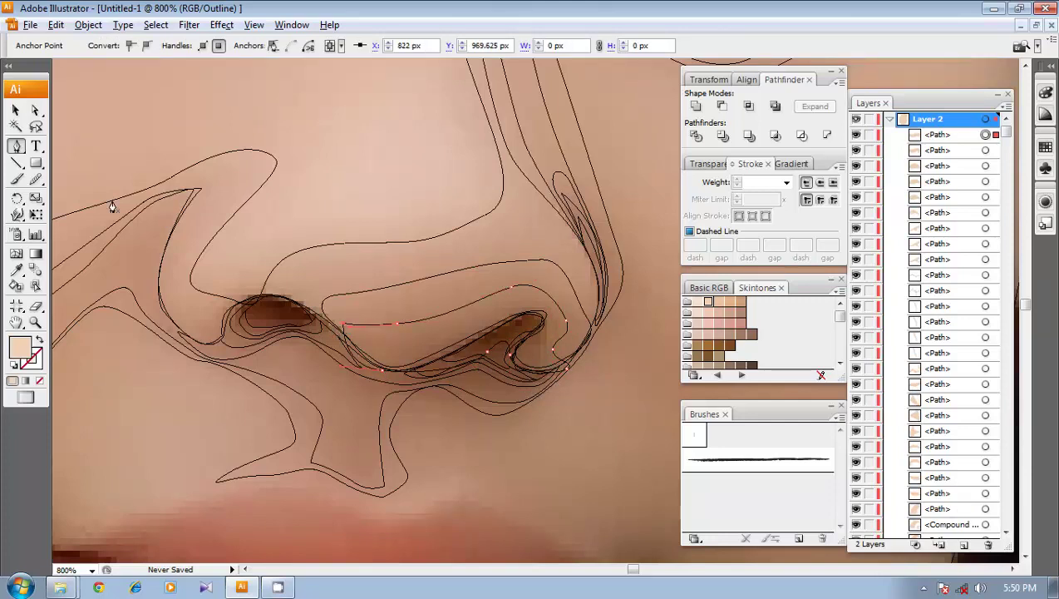
pyautogui.click(37, 179)
pyautogui.moveTo(344, 324)
pyautogui.mouseDown()
pyautogui.moveTo(405, 329)
pyautogui.moveTo(330, 324)
pyautogui.mouseUp()
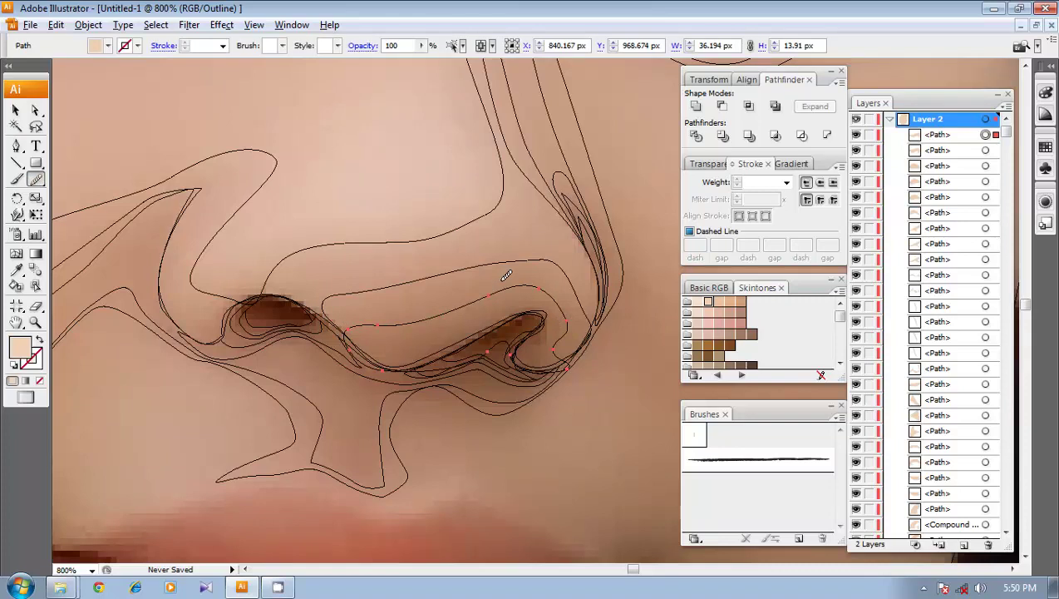
# - Duplicate the lower nose's outer shading shape in front, intersect the copy with the smaller shape and expand the result
pyautogui.press('v')
pyautogui.click(488, 265)
pyautogui.hotkey('ctrl', 'c')
pyautogui.hotkey('ctrl', 'f')
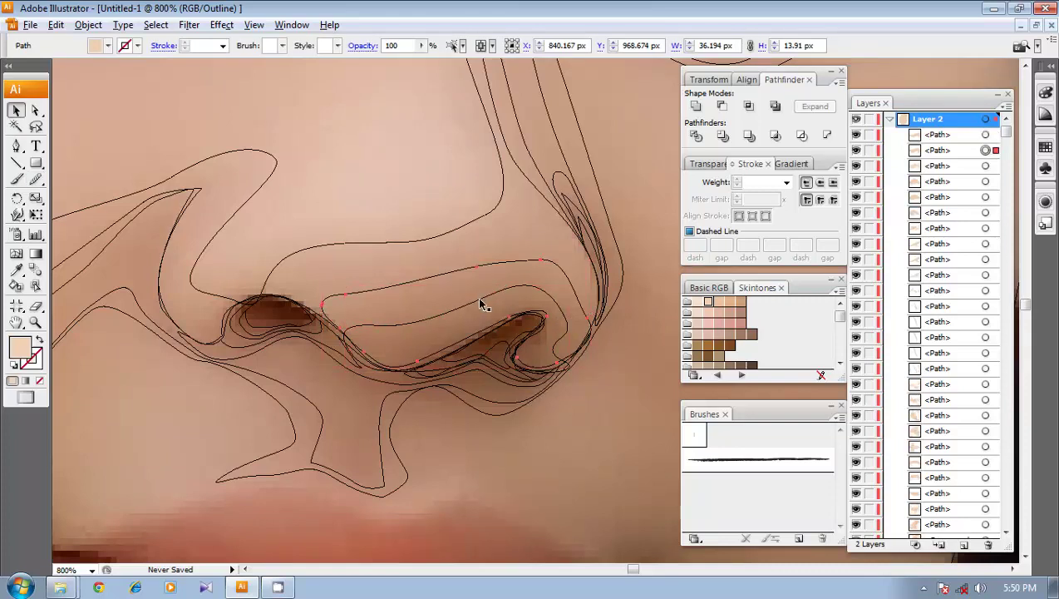
pyautogui.keyDown('shift'); pyautogui.click(480, 300); pyautogui.keyUp('shift')
pyautogui.click(750, 107)
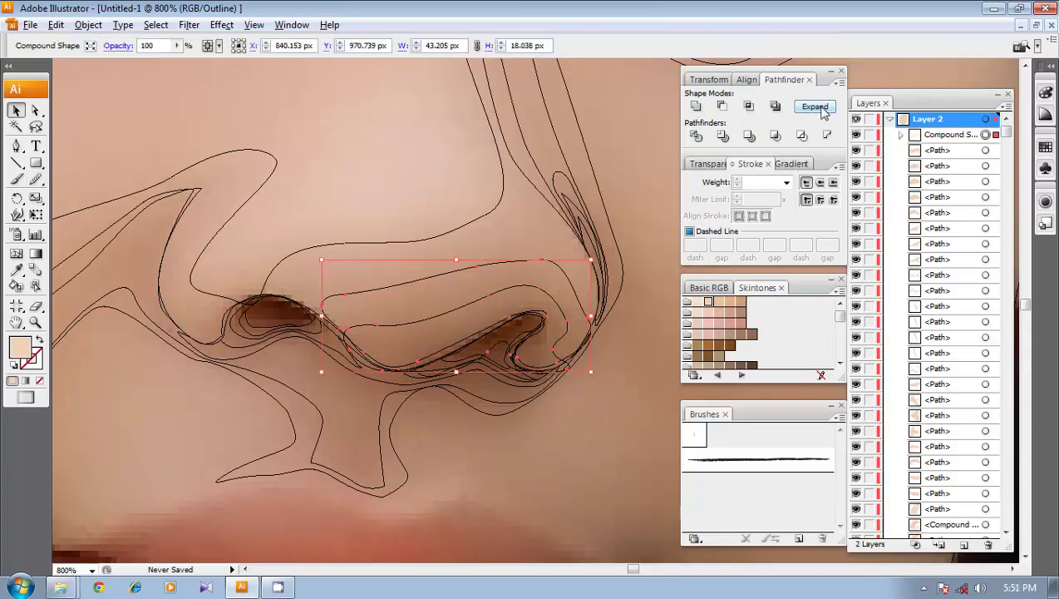
pyautogui.click(815, 107)
# - Draw a third closed Pen shape hugging the right nostril's upper rim, extending past the nose's underside and inner wing
pyautogui.moveTo(456, 237); pyautogui.dragTo(429, 258)
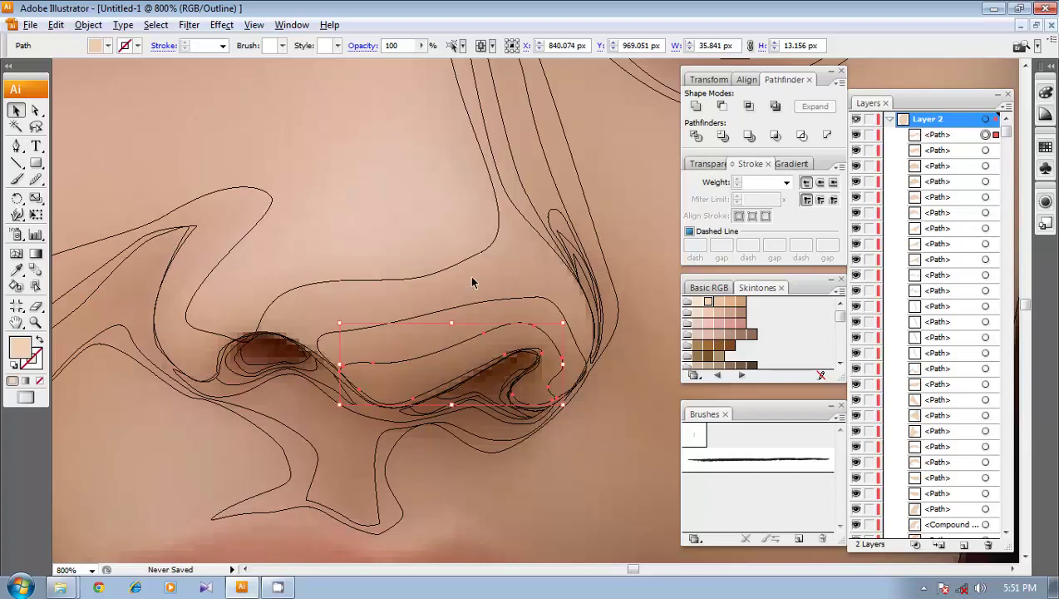
pyautogui.press('p')
pyautogui.click(570, 413)
pyautogui.moveTo(535, 395); pyautogui.dragTo(533, 379)
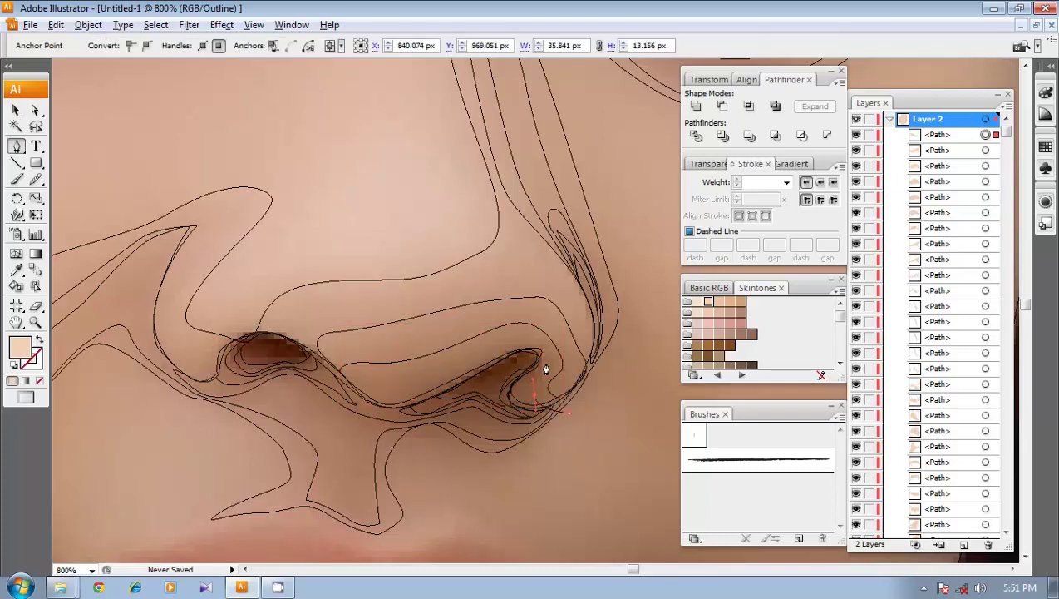
pyautogui.moveTo(409, 379); pyautogui.dragTo(363, 405)
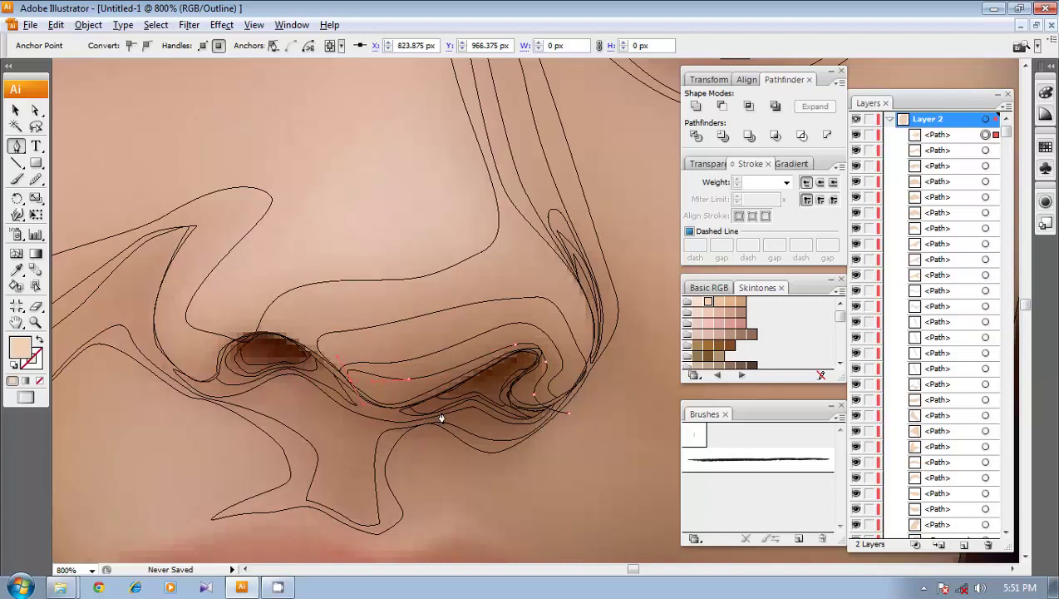
pyautogui.moveTo(510, 440); pyautogui.dragTo(540, 440)
pyautogui.click(569, 414)
# - Intersect a front copy of the second lower-nose shading layer with the third shape, expand the result and deselect everything
pyautogui.press('v')
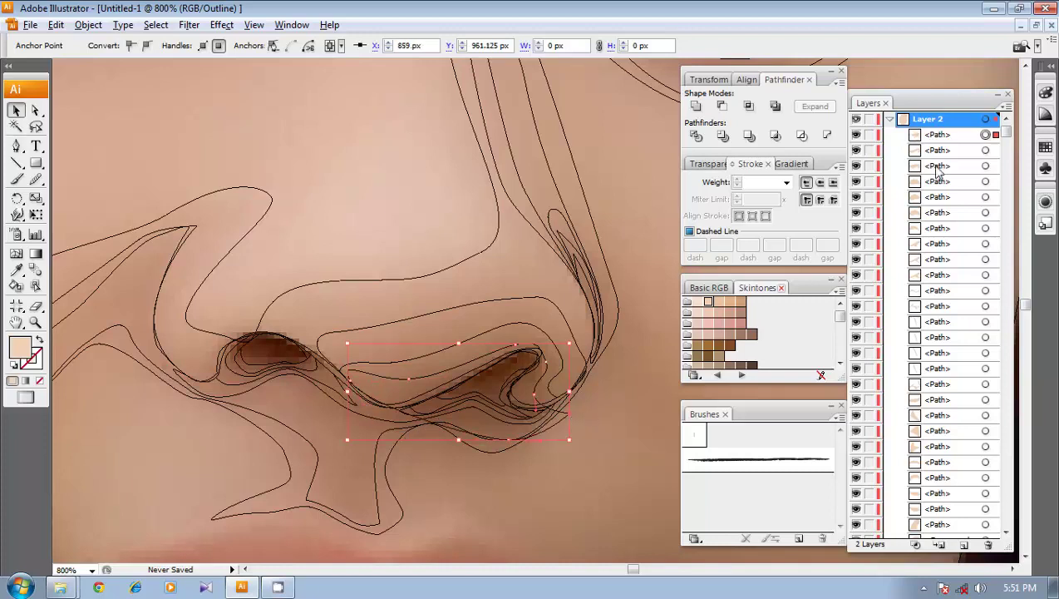
pyautogui.click(995, 151)
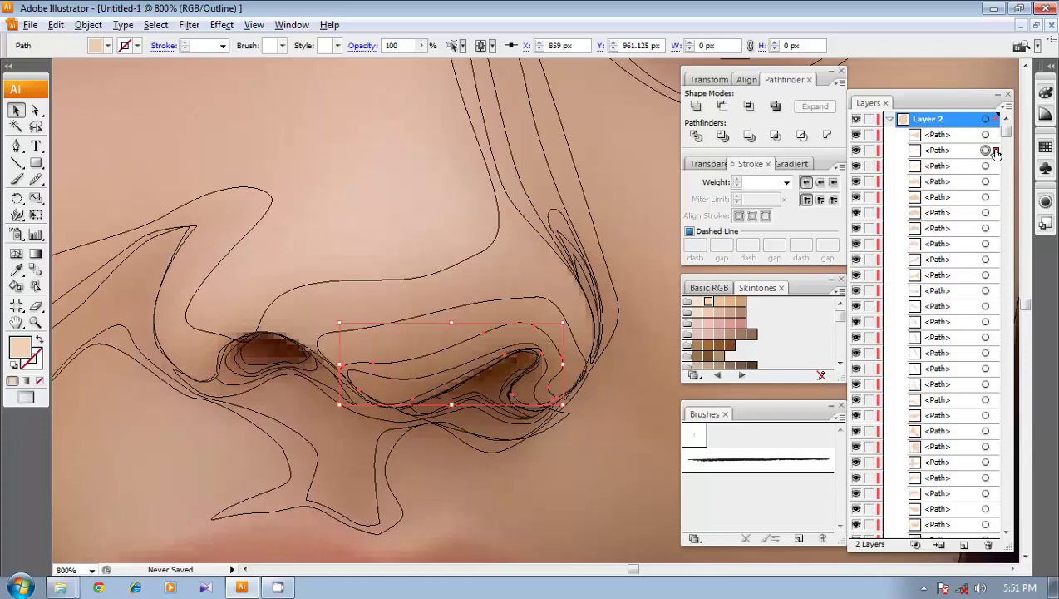
pyautogui.keyDown('shift'); pyautogui.click(986, 134); pyautogui.keyUp('shift')
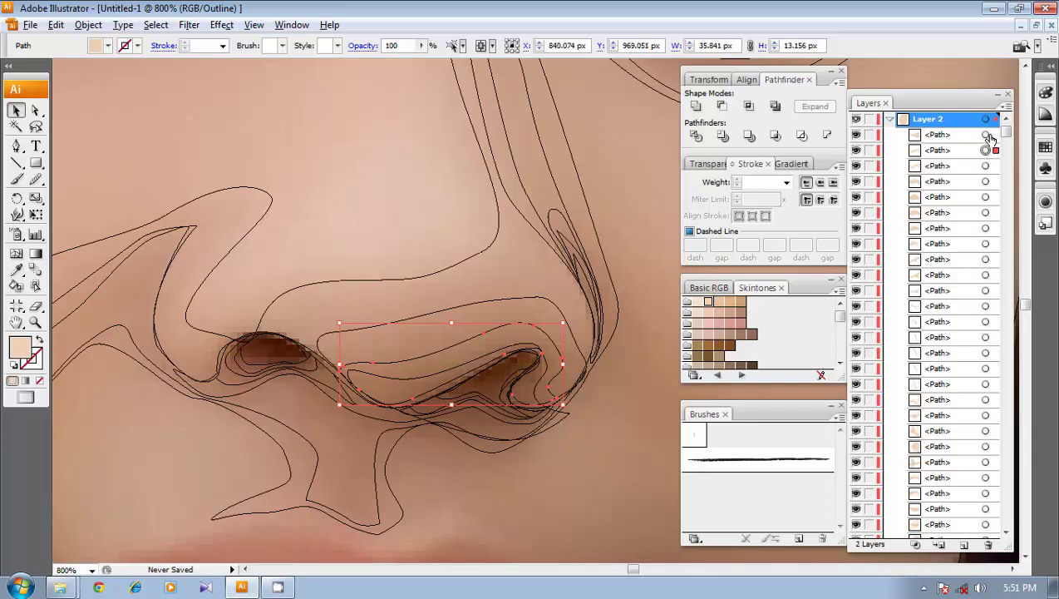
pyautogui.click(749, 107)
pyautogui.click(818, 108)
pyautogui.click(366, 247)
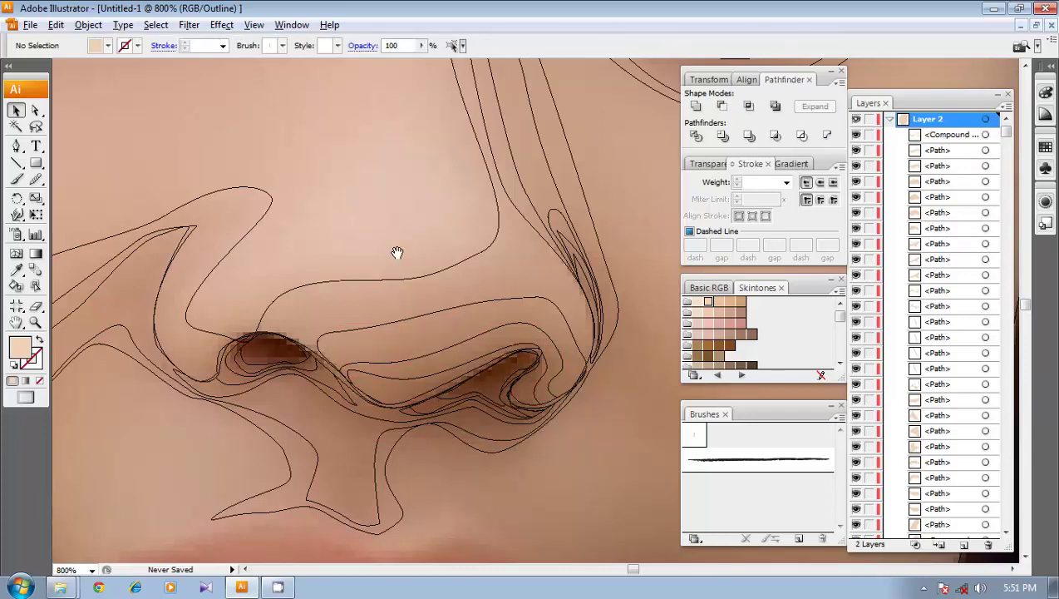
# - Save the document as Untitled-1.ai in My Pictures in Illustrator CS3 format, without PDF compatibility
pyautogui.moveTo(422, 243); pyautogui.dragTo(417, 332)
pyautogui.hotkey('ctrl', 's')
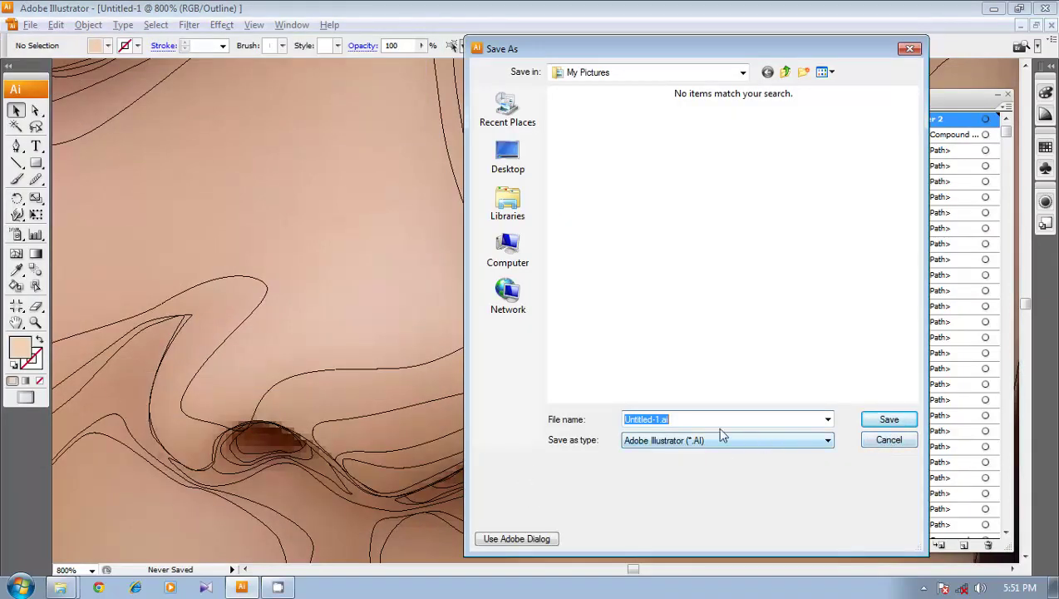
pyautogui.click(891, 420)
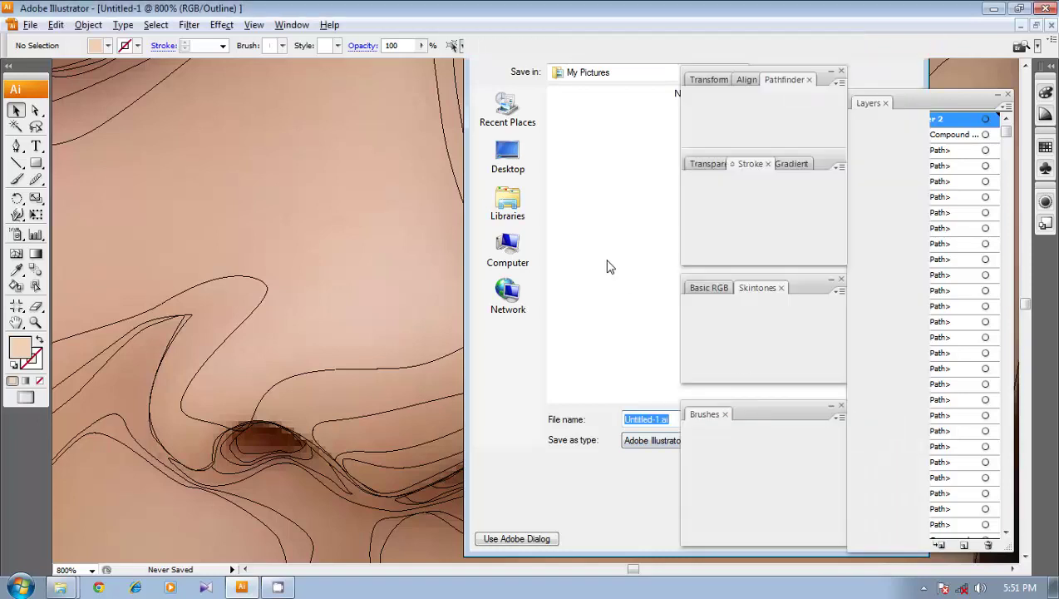
pyautogui.click(374, 223)
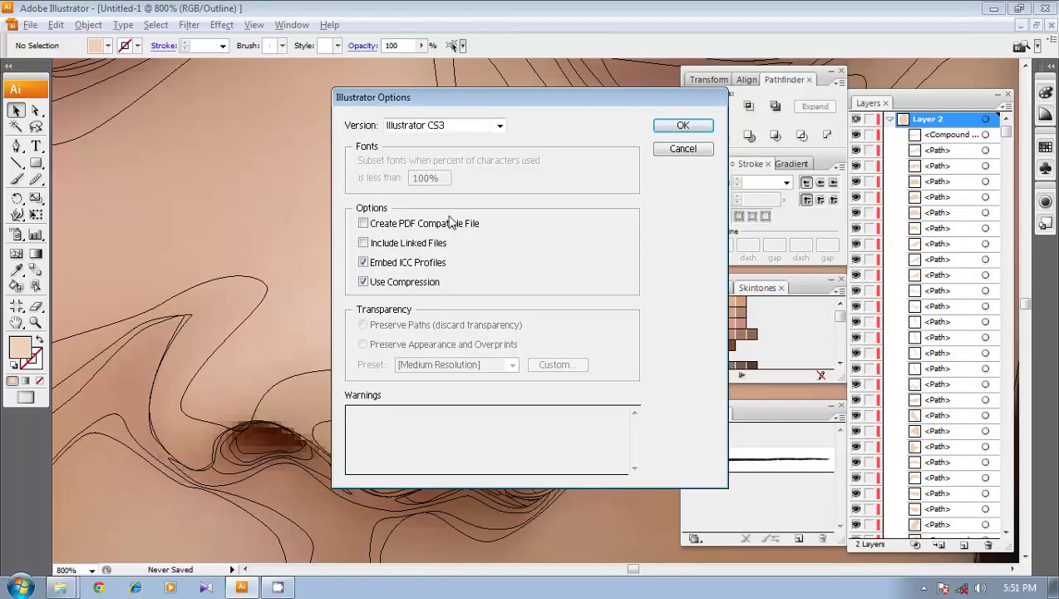
pyautogui.click(682, 126)
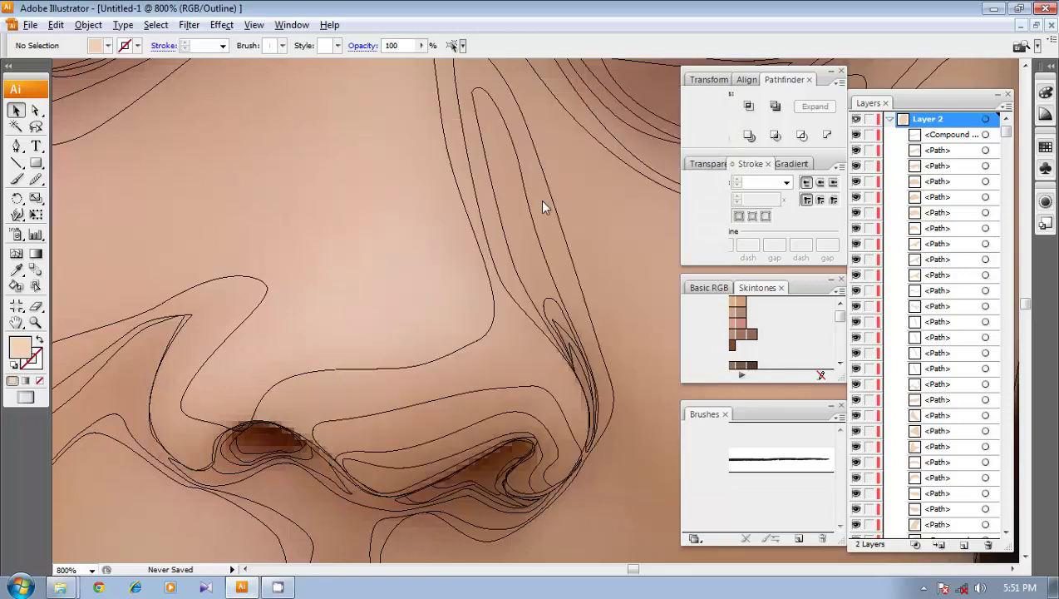
# - Draw a closed triangular shading shape with the Pen tool from the right nose wing down onto the cheek
pyautogui.moveTo(536, 202); pyautogui.dragTo(405, 282)
pyautogui.hotkey('ctrl', '-')
pyautogui.hotkey('ctrl', '-')
pyautogui.hotkey('ctrl', '-')
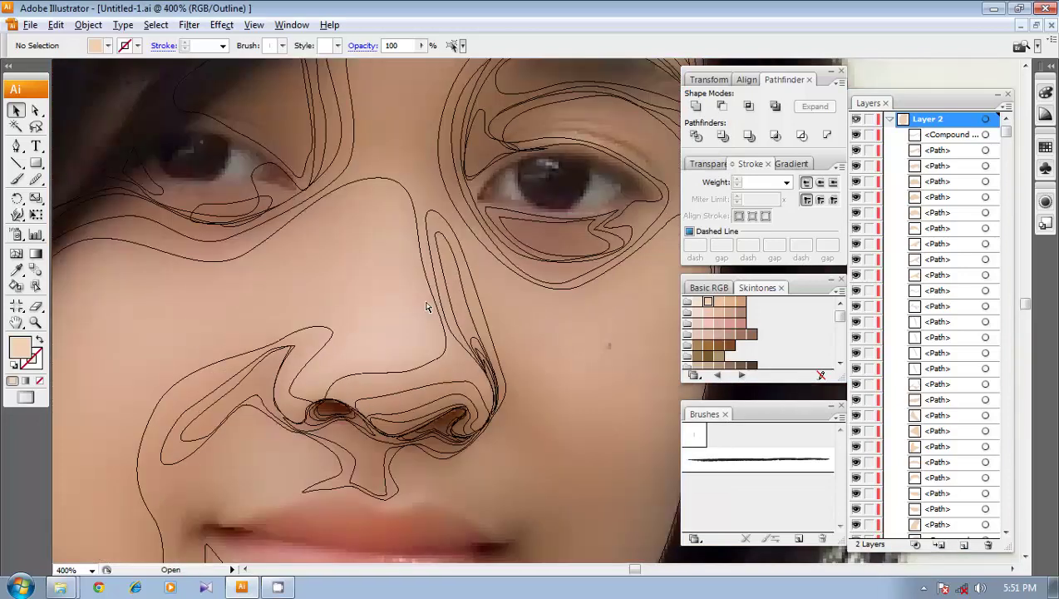
pyautogui.moveTo(482, 422); pyautogui.dragTo(377, 309)
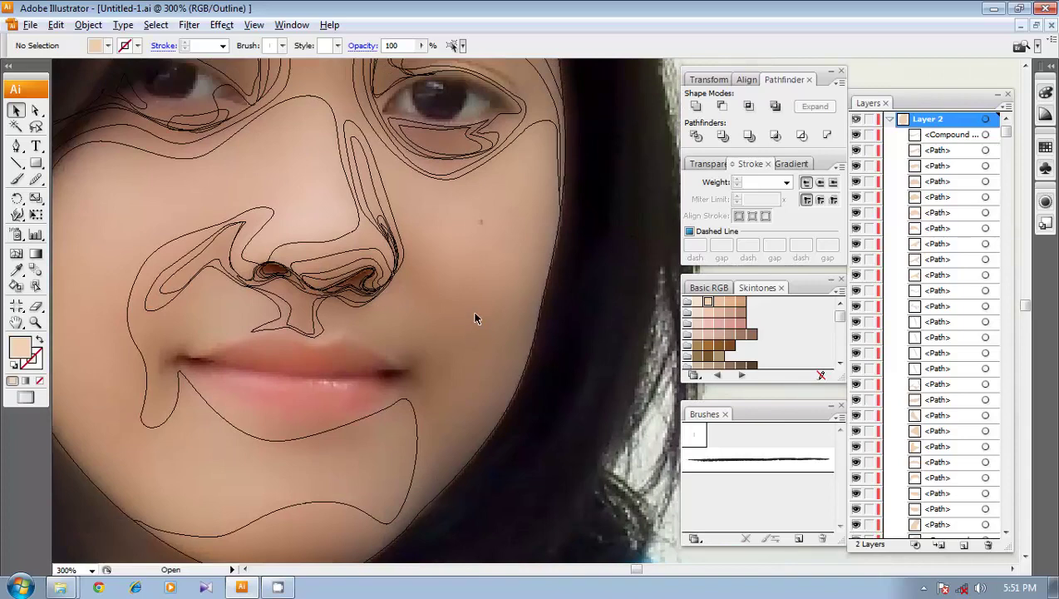
pyautogui.press('p')
pyautogui.keyDown('ctrl'); pyautogui.click(442, 269); pyautogui.keyUp('ctrl')
pyautogui.moveTo(467, 281); pyautogui.dragTo(424, 277)
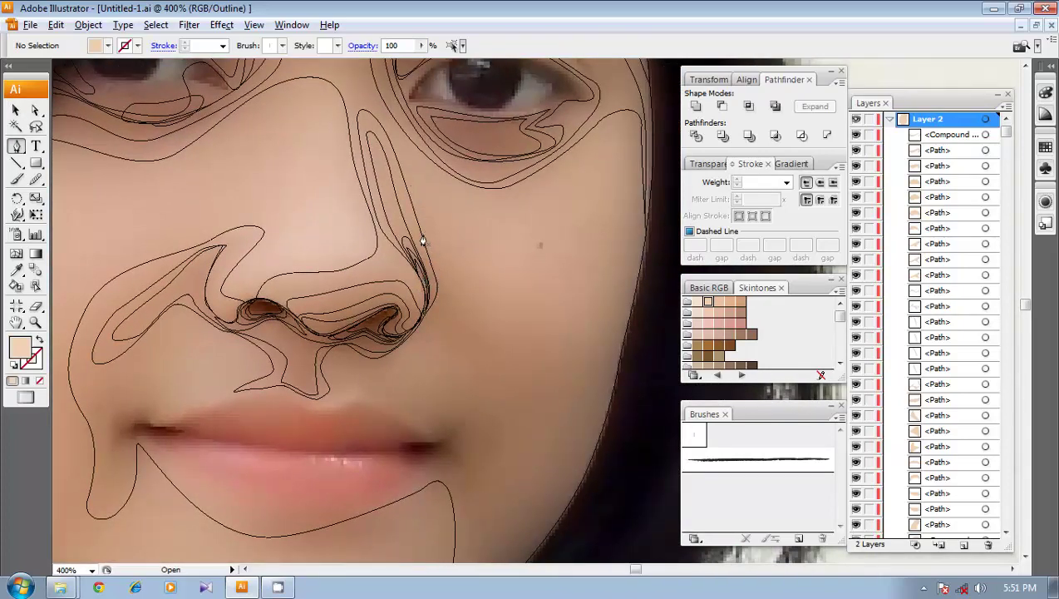
pyautogui.click(421, 239)
pyautogui.moveTo(467, 311); pyautogui.dragTo(464, 362)
pyautogui.click(424, 338)
pyautogui.moveTo(397, 346); pyautogui.dragTo(384, 350)
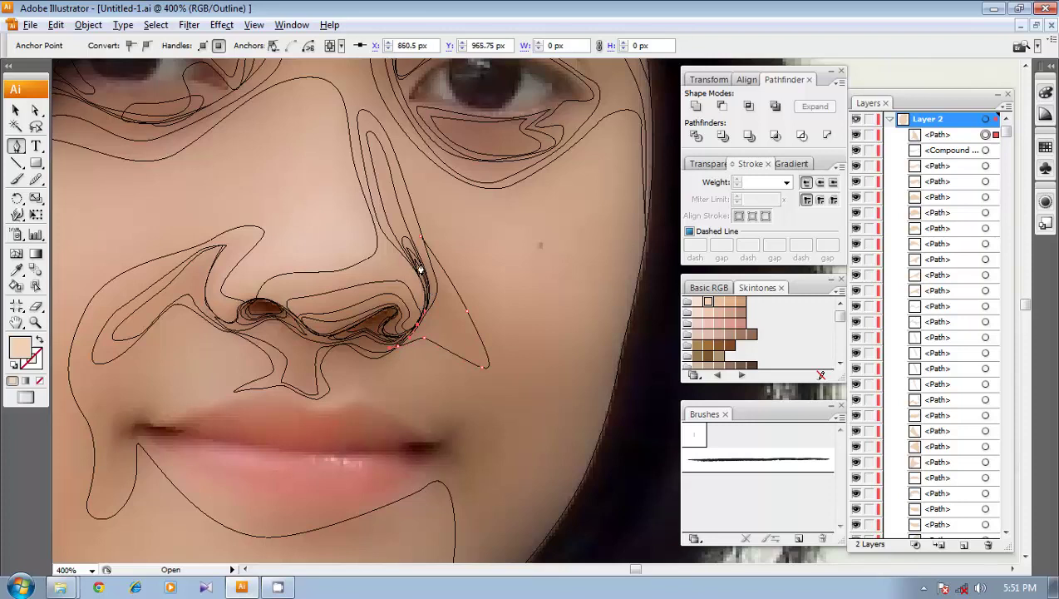
pyautogui.moveTo(414, 251)
pyautogui.mouseDown()
pyautogui.moveTo(420, 239)
pyautogui.moveTo(432, 252)
pyautogui.mouseUp()
# - Smooth the cheek-side edge of the shading shape beside the right nose wing and deselect it
pyautogui.moveTo(268, 269); pyautogui.dragTo(252, 278)
pyautogui.click(36, 178)
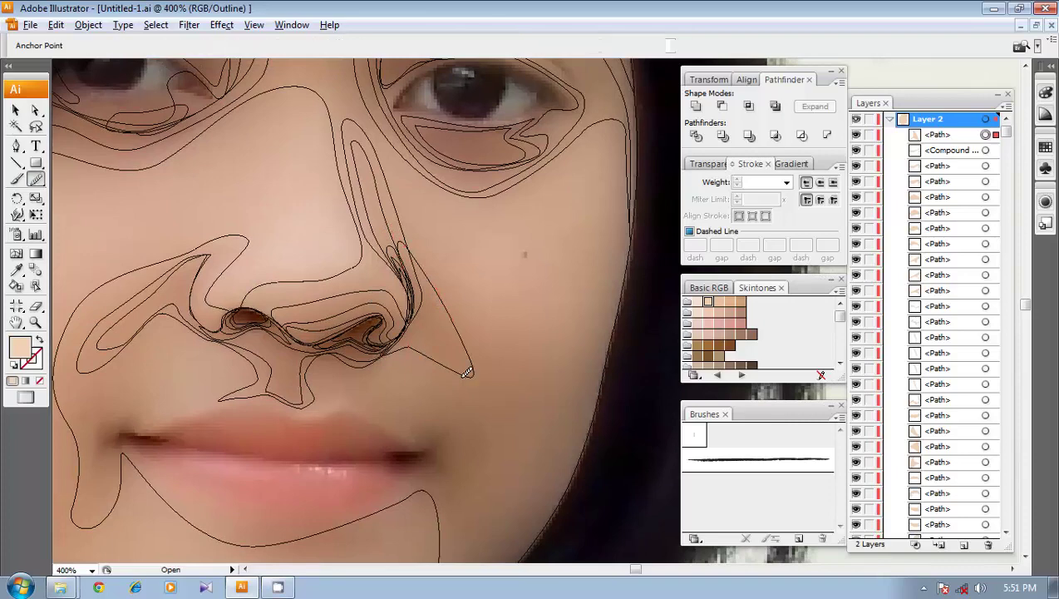
pyautogui.moveTo(462, 351); pyautogui.dragTo(400, 242)
pyautogui.hotkey('ctrl', 'shift', 'a')
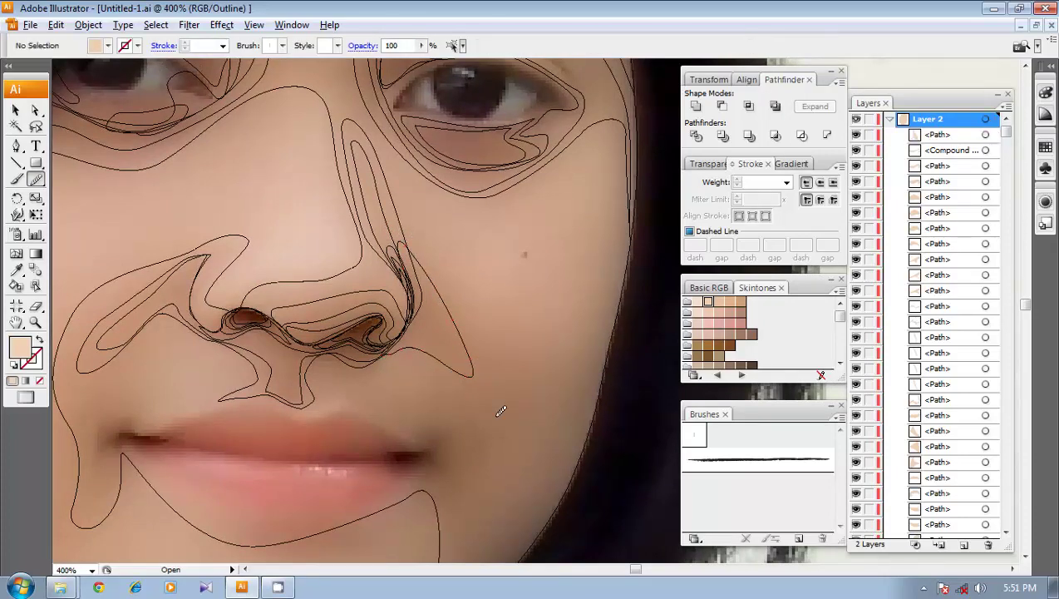
# - Start a Pen outline around the mouth, tracing the left mouth corner and the lower lip's edge to its lowest point
pyautogui.moveTo(492, 432); pyautogui.dragTo(515, 331)
pyautogui.press('v')
pyautogui.moveTo(427, 360); pyautogui.dragTo(414, 323)
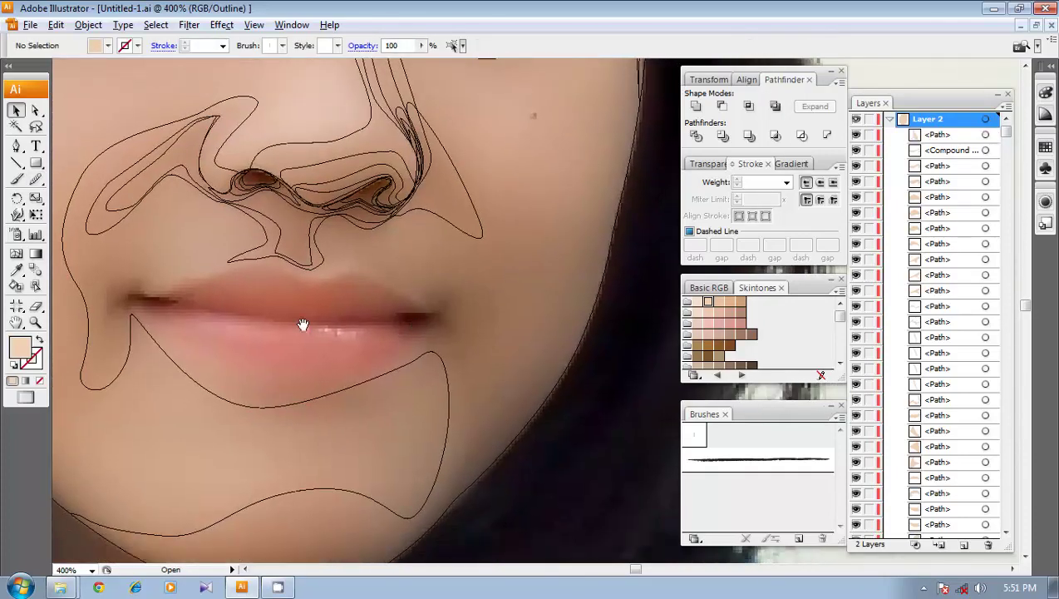
pyautogui.moveTo(291, 326); pyautogui.dragTo(437, 352)
pyautogui.press('p')
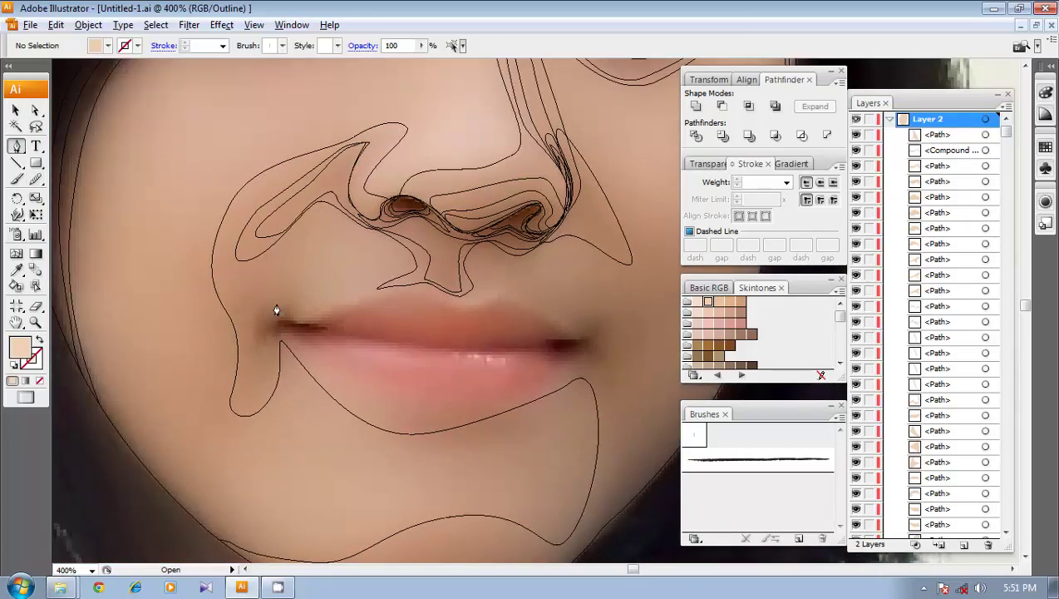
pyautogui.click(270, 294)
pyautogui.click(251, 330)
pyautogui.click(247, 353)
pyautogui.click(282, 348)
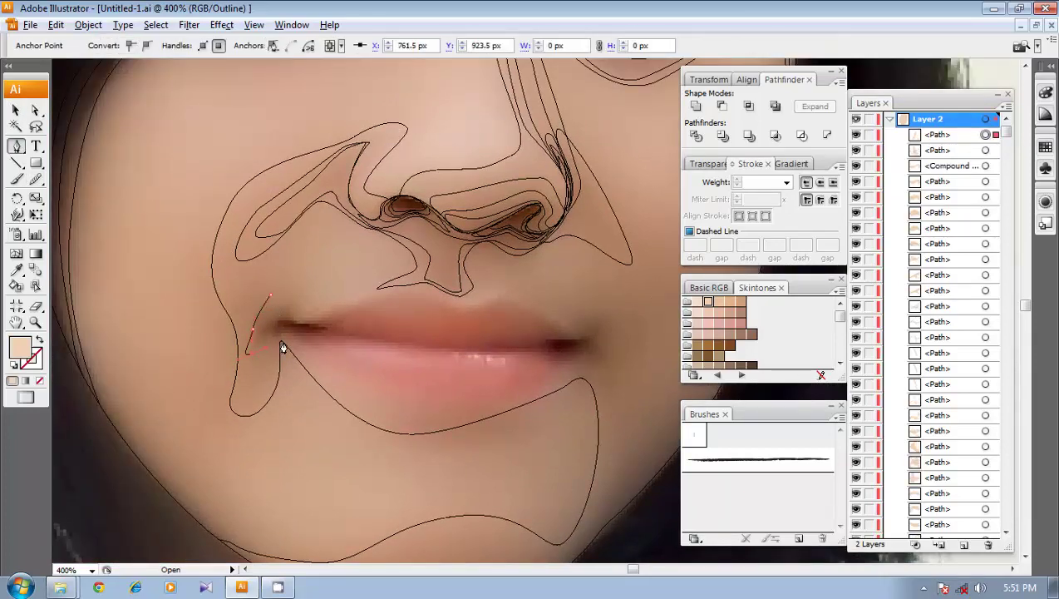
pyautogui.moveTo(283, 342); pyautogui.dragTo(295, 350)
pyautogui.moveTo(354, 390); pyautogui.dragTo(385, 415)
pyautogui.click(429, 432)
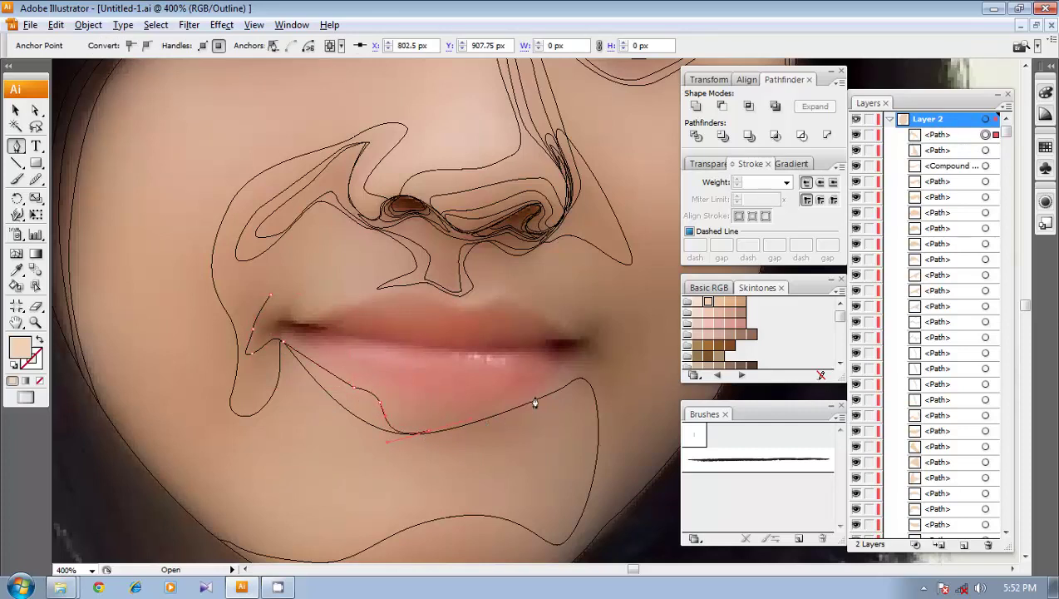
# - Continue the mouth outline around the right corner and along the upper lip, closing it at the left corner
pyautogui.moveTo(548, 386); pyautogui.dragTo(595, 386)
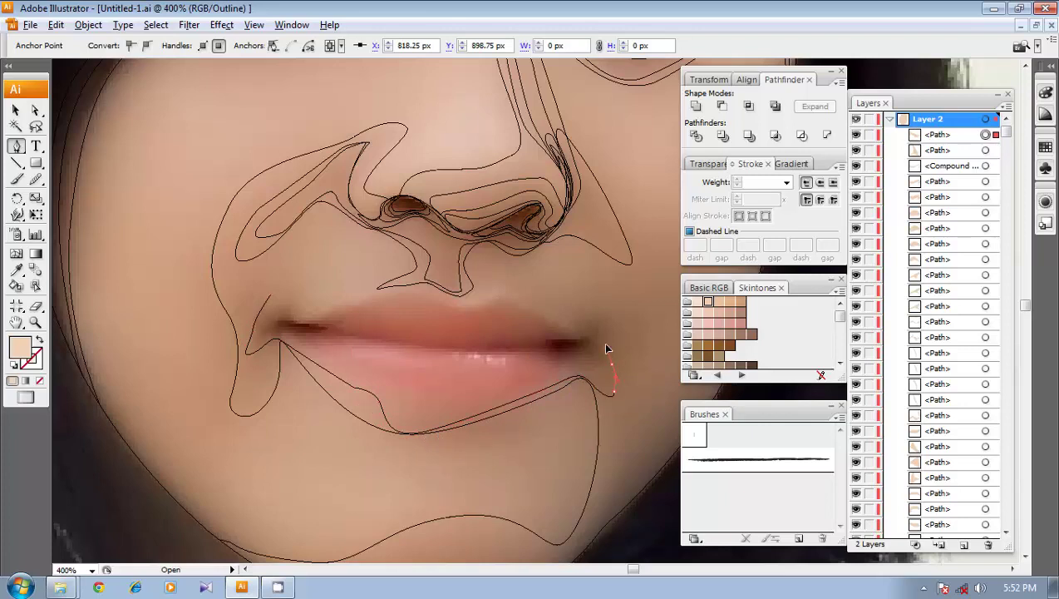
pyautogui.click(616, 313)
pyautogui.moveTo(576, 327); pyautogui.dragTo(568, 327)
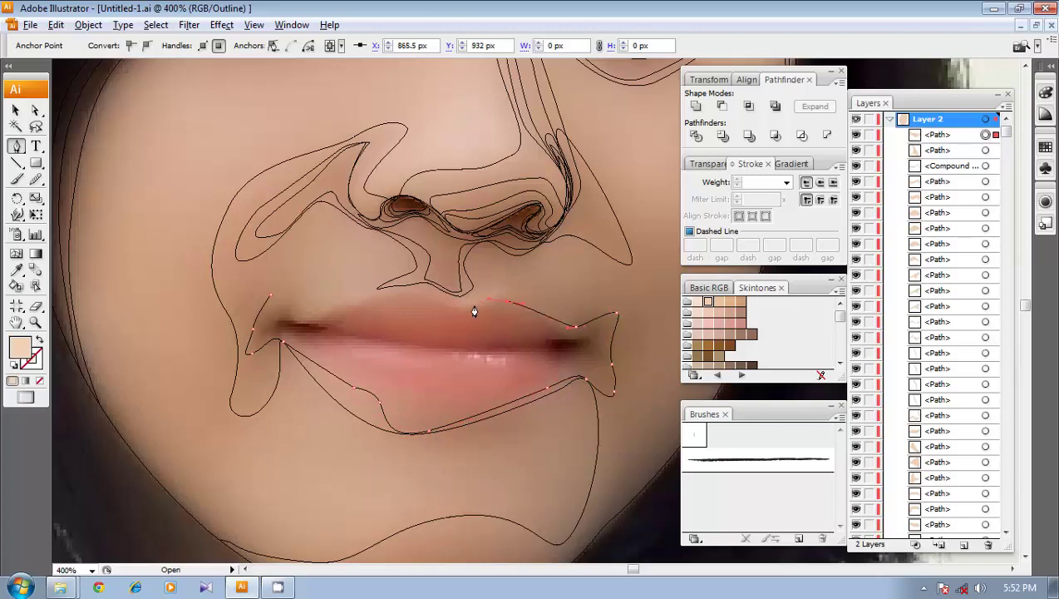
pyautogui.moveTo(463, 307); pyautogui.dragTo(414, 296)
pyautogui.click(293, 324)
pyautogui.moveTo(271, 295); pyautogui.dragTo(263, 302)
# - Draw a second closed Pen shape just inside the mouth outline, following both corners, the lower lip and the upper lip
pyautogui.moveTo(371, 336); pyautogui.dragTo(350, 386)
pyautogui.keyDown('ctrl'); pyautogui.click(371, 375); pyautogui.keyUp('ctrl')
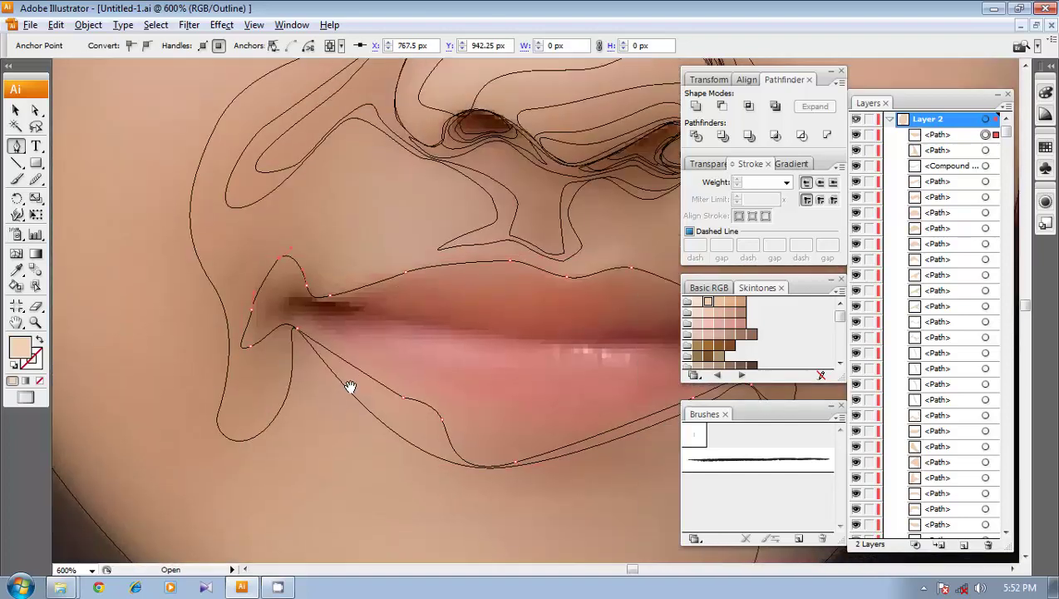
pyautogui.click(279, 273)
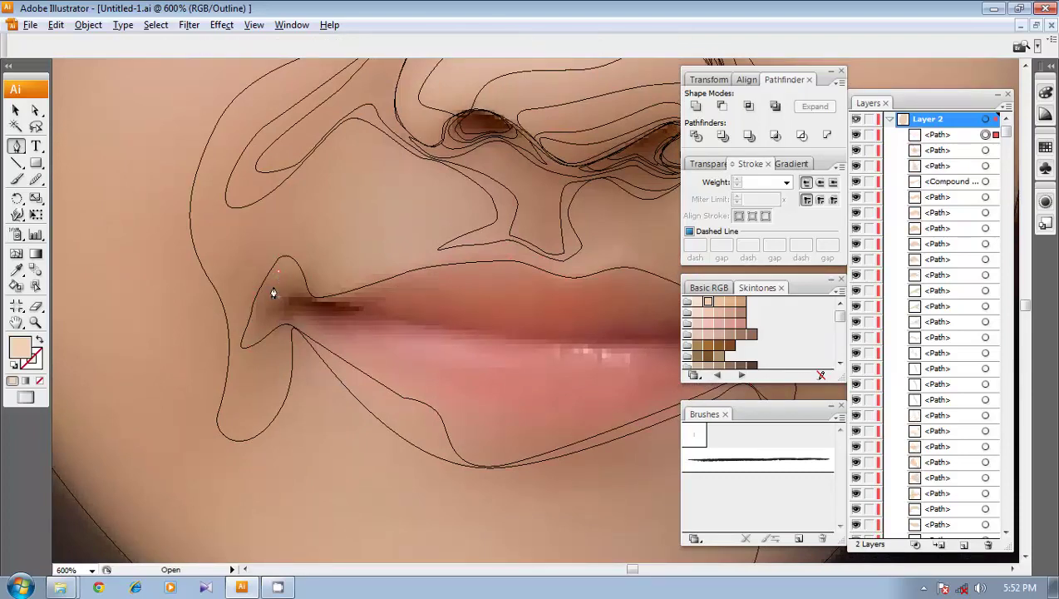
pyautogui.moveTo(257, 304); pyautogui.dragTo(297, 328)
pyautogui.click(251, 335)
pyautogui.moveTo(384, 375); pyautogui.dragTo(401, 382)
pyautogui.moveTo(447, 395); pyautogui.dragTo(281, 351)
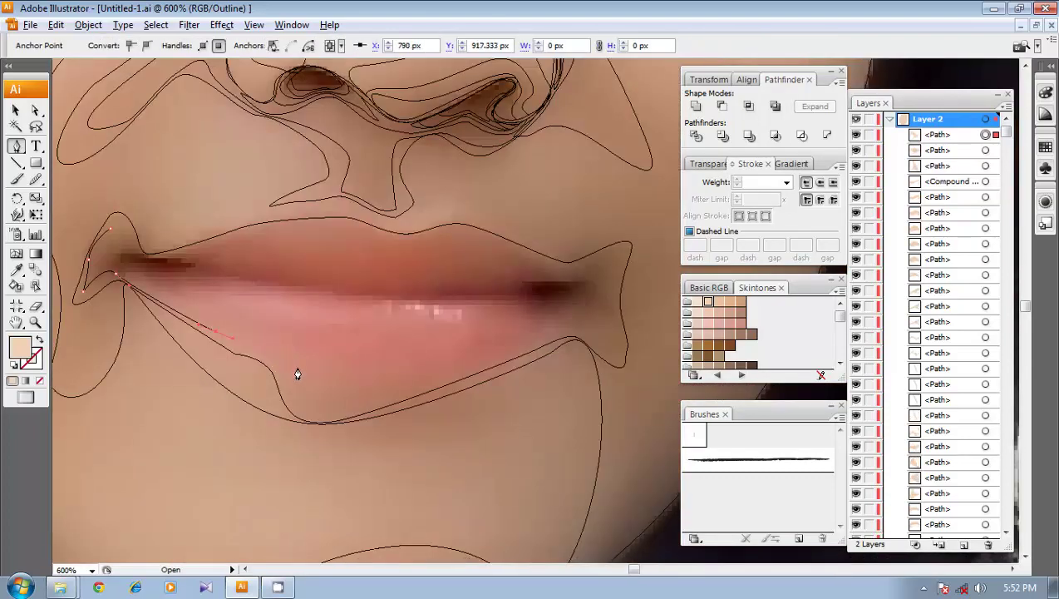
pyautogui.moveTo(320, 420); pyautogui.dragTo(347, 413)
pyautogui.moveTo(507, 357); pyautogui.dragTo(605, 255)
pyautogui.moveTo(557, 270); pyautogui.dragTo(332, 228)
pyautogui.moveTo(229, 239); pyautogui.dragTo(111, 227)
pyautogui.click(111, 227)
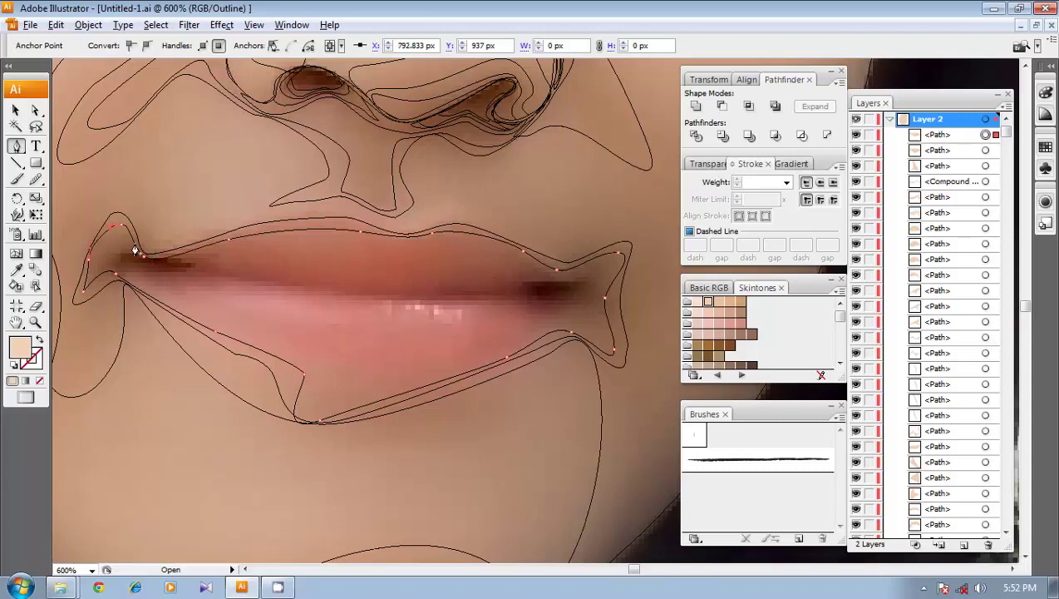
# - Smooth the inner mouth shape at its left corner and along the lower lip edge
pyautogui.click(36, 178)
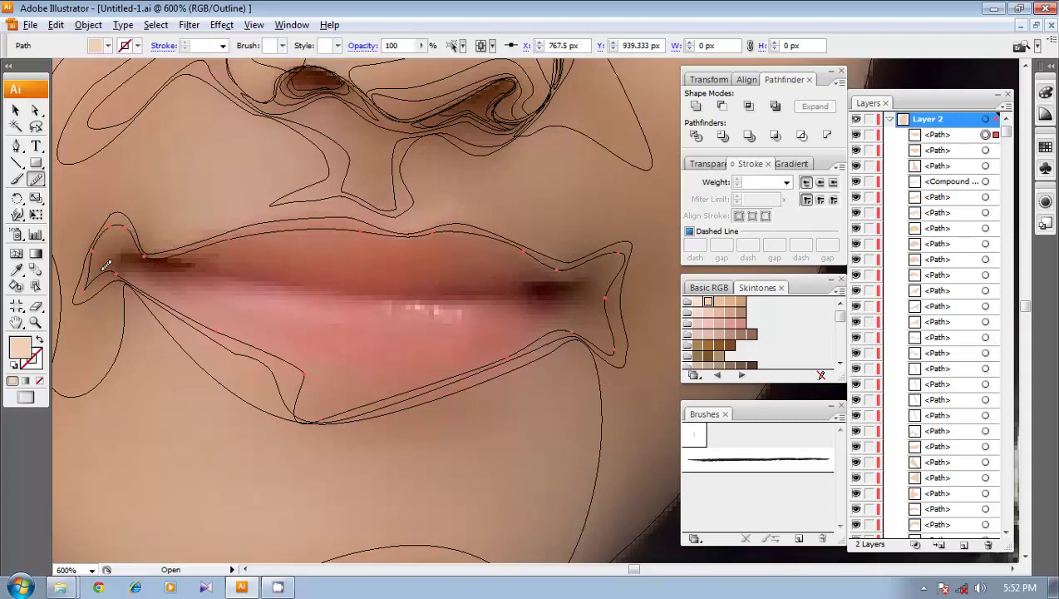
pyautogui.moveTo(101, 273); pyautogui.dragTo(88, 281)
pyautogui.moveTo(297, 368); pyautogui.dragTo(296, 405)
pyautogui.moveTo(484, 367); pyautogui.dragTo(532, 342)
# - Intersect a front-pasted copy of the outer mouth outline with the inner mouth shape and expand the result
pyautogui.press('v')
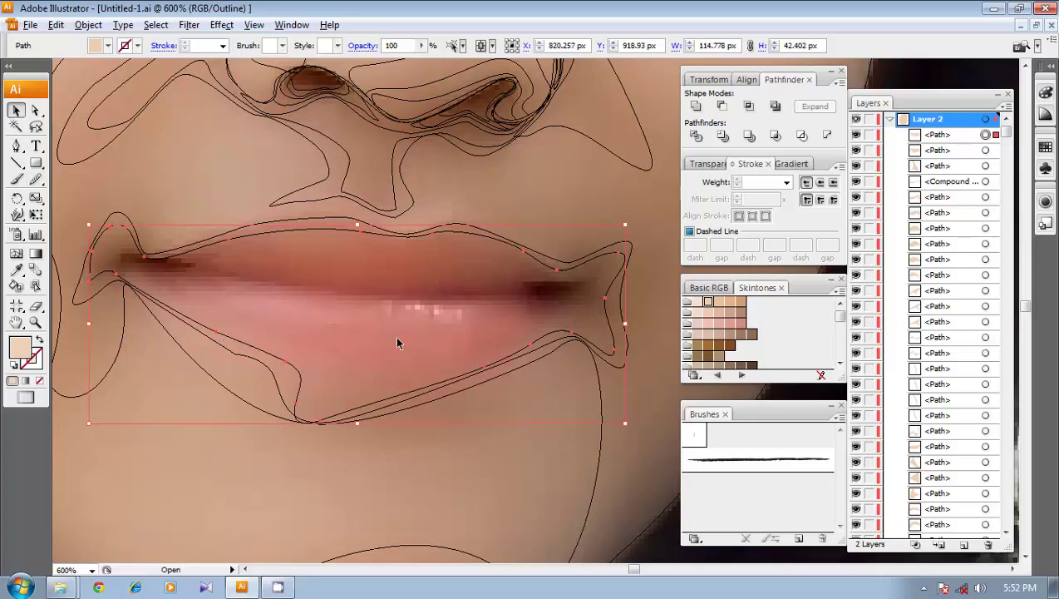
pyautogui.click(257, 362)
pyautogui.hotkey('ctrl', 'c')
pyautogui.hotkey('ctrl', 'f')
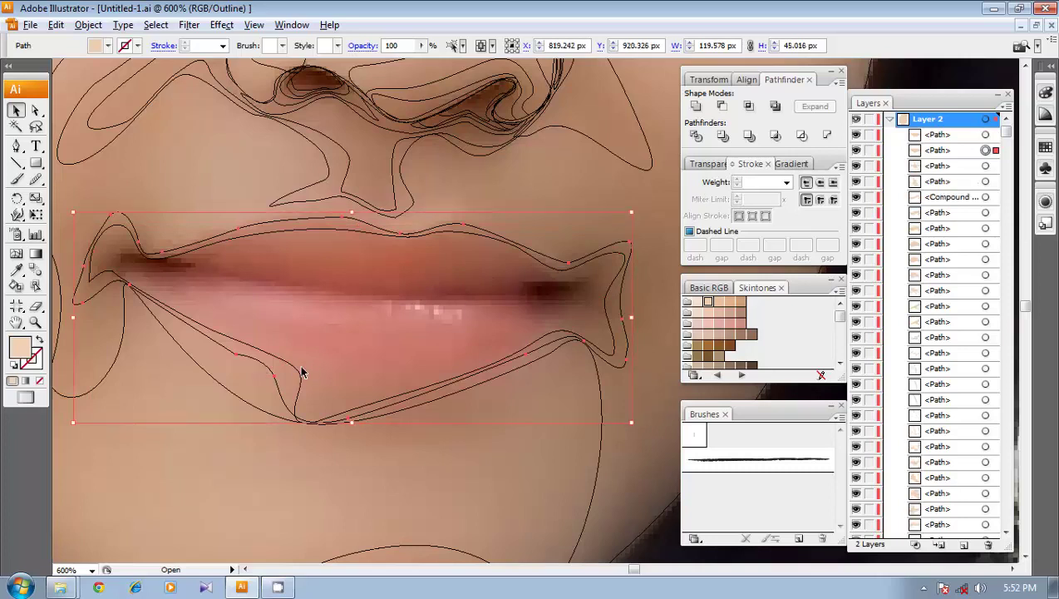
pyautogui.keyDown('shift'); pyautogui.click(298, 370); pyautogui.keyUp('shift')
pyautogui.click(750, 107)
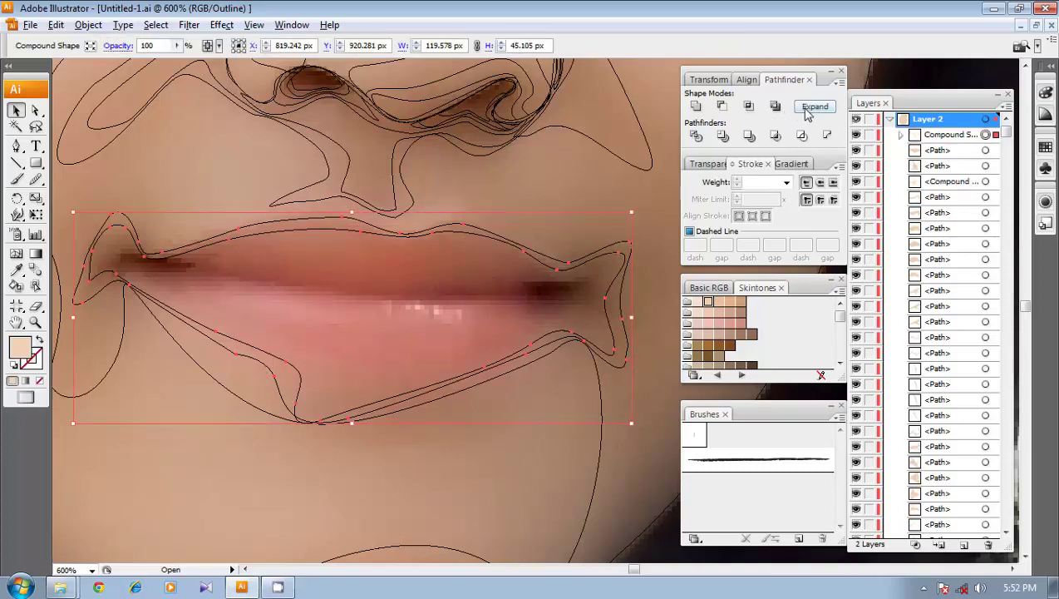
pyautogui.click(808, 110)
# - Start a third Pen outline inside the mouth shapes, tracing the left mouth corner and the lower lip to its lowest point
pyautogui.press('p')
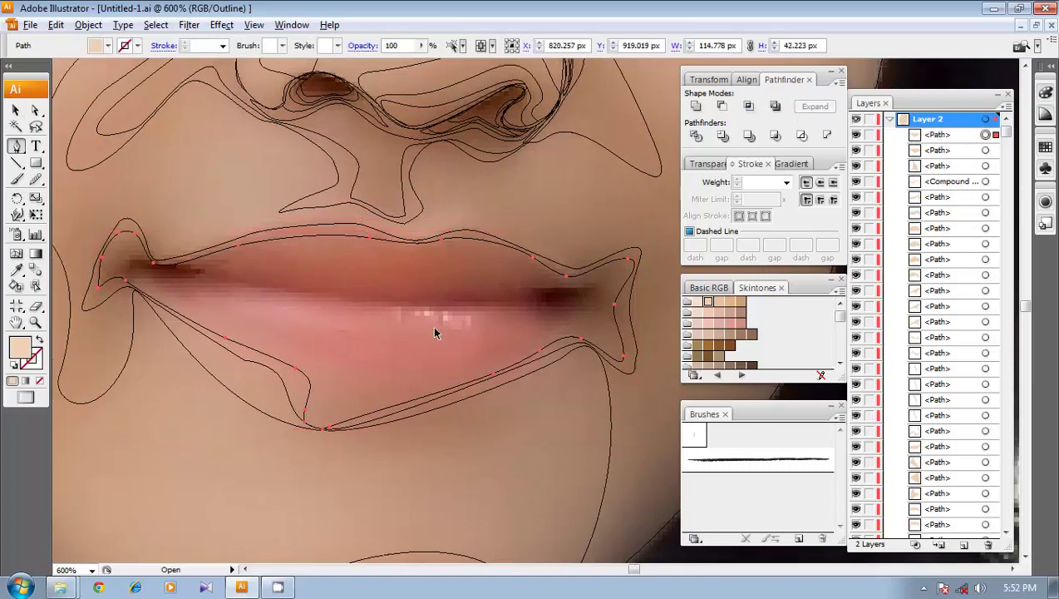
pyautogui.scroll(2, 485, 363)
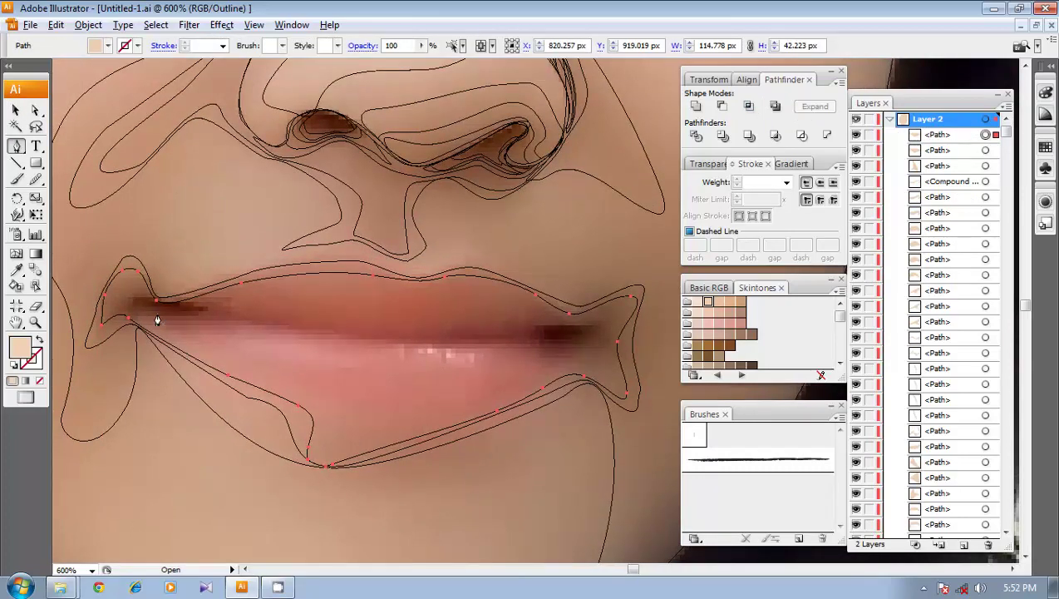
pyautogui.click(165, 278)
pyautogui.click(116, 280)
pyautogui.click(108, 321)
pyautogui.moveTo(131, 316); pyautogui.dragTo(138, 324)
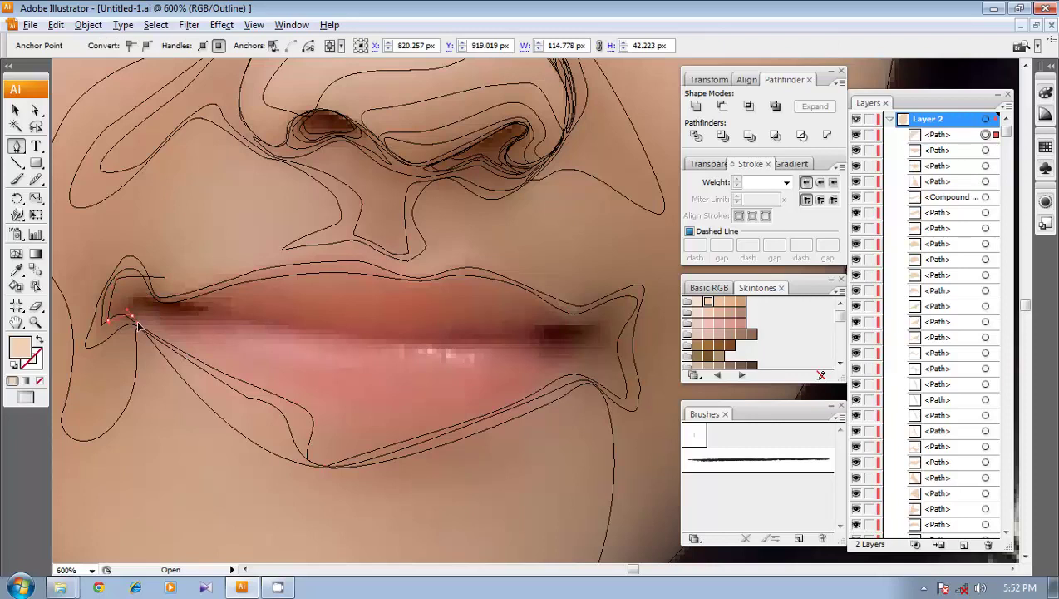
pyautogui.moveTo(205, 346); pyautogui.dragTo(222, 351)
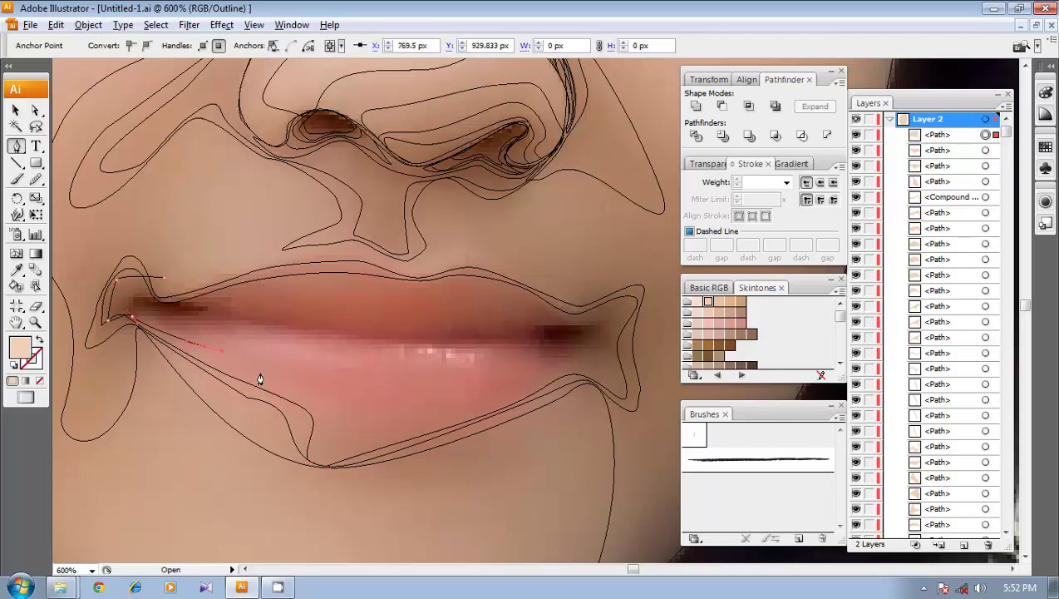
pyautogui.moveTo(316, 391); pyautogui.dragTo(327, 402)
pyautogui.moveTo(304, 460); pyautogui.dragTo(334, 459)
# - Continue the third mouth outline around the right corner and along the upper lip, closing it at the left corner
pyautogui.moveTo(540, 386); pyautogui.dragTo(615, 327)
pyautogui.click(589, 314)
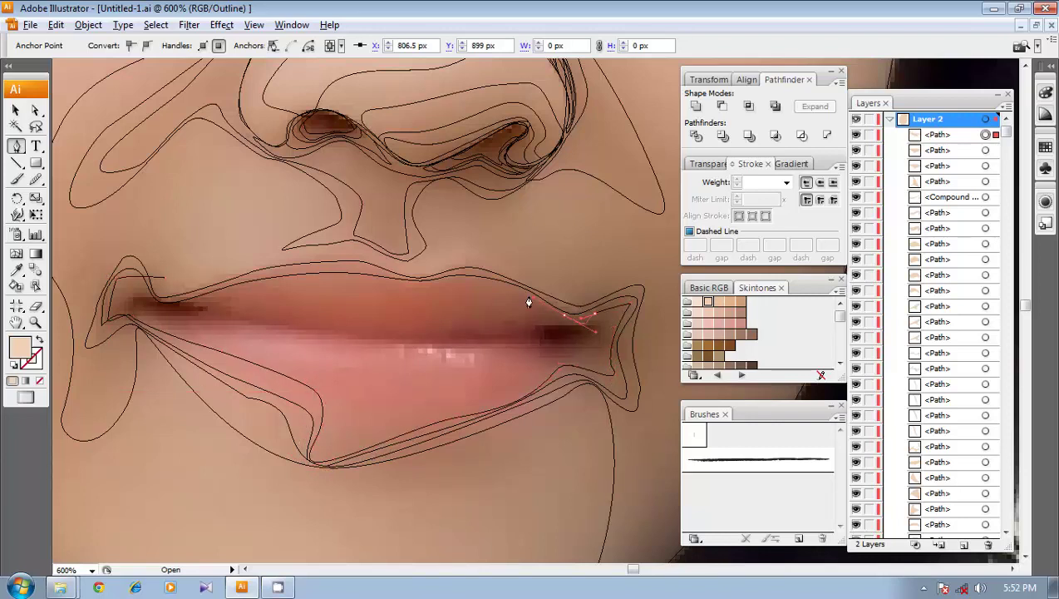
pyautogui.click(166, 299)
pyautogui.click(163, 281)
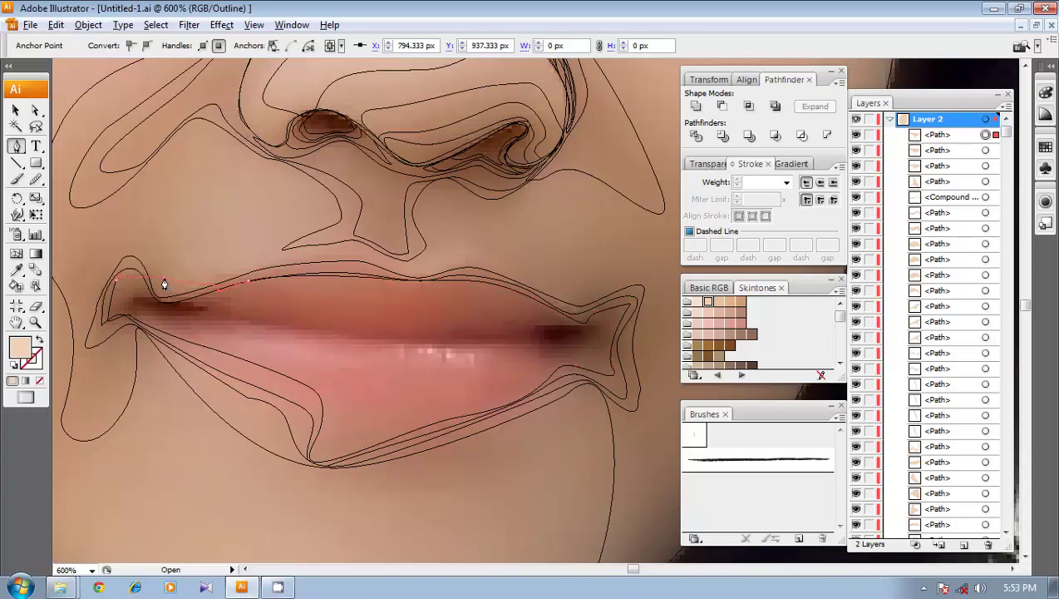
# - Intersect a front-pasted copy of the second mouth shape with the third mouth outline and expand the result
pyautogui.click(986, 149)
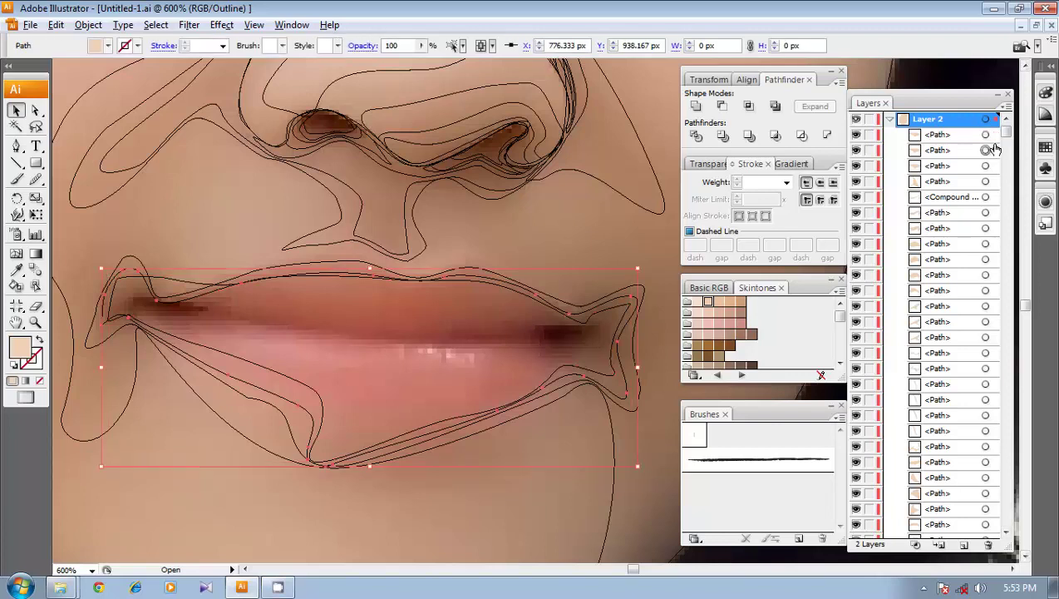
pyautogui.hotkey('ctrl', 'c')
pyautogui.hotkey('ctrl', 'f')
pyautogui.keyDown('shift'); pyautogui.click(987, 134); pyautogui.keyUp('shift')
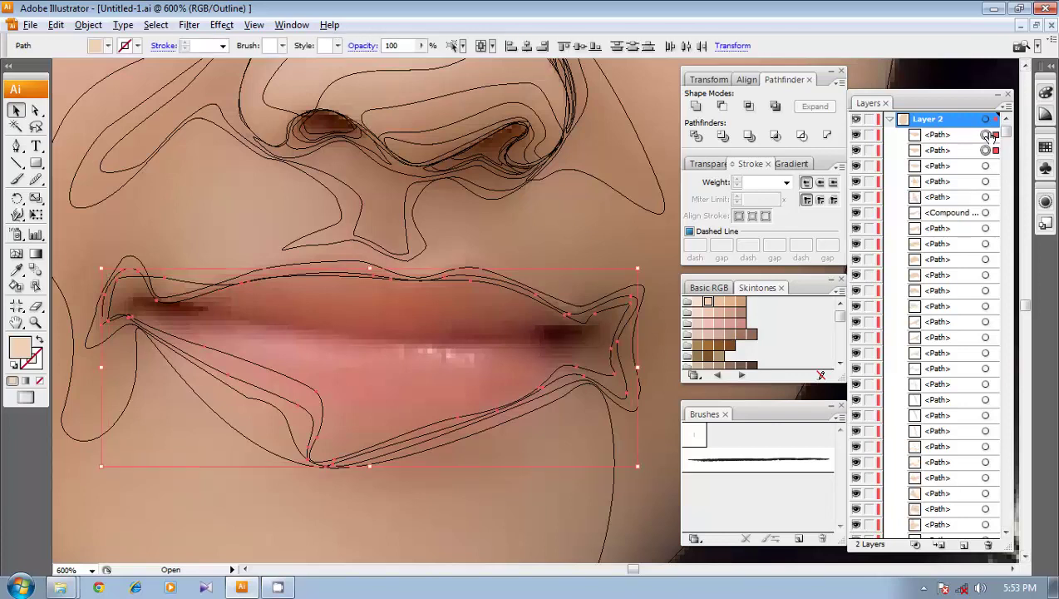
pyautogui.click(750, 107)
pyautogui.click(811, 107)
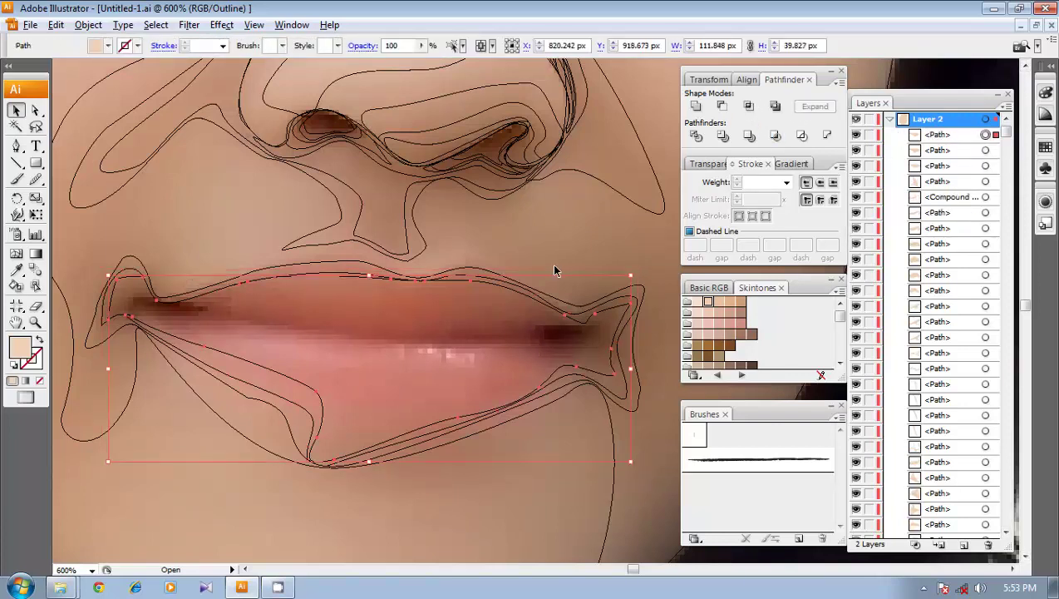
# - Start a Pen outline for the chin shadow, curving from the chin's left edge across the chin and up toward the right jaw
pyautogui.hotkey('ctrl', '-')
pyautogui.hotkey('ctrl', '-')
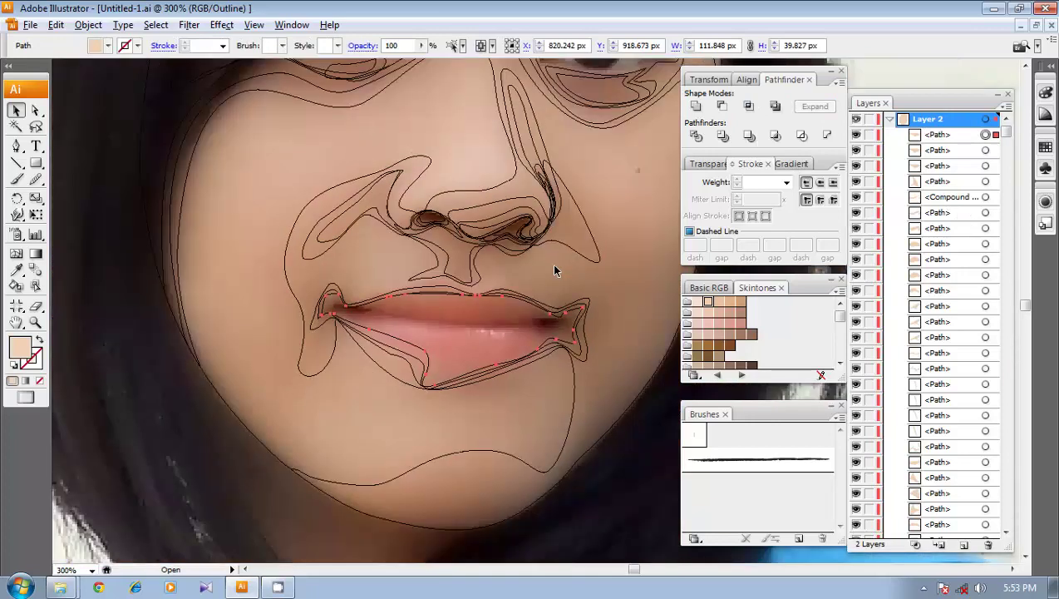
pyautogui.press('p')
pyautogui.moveTo(431, 477); pyautogui.dragTo(548, 354)
pyautogui.click(273, 410)
pyautogui.moveTo(547, 350); pyautogui.dragTo(495, 288)
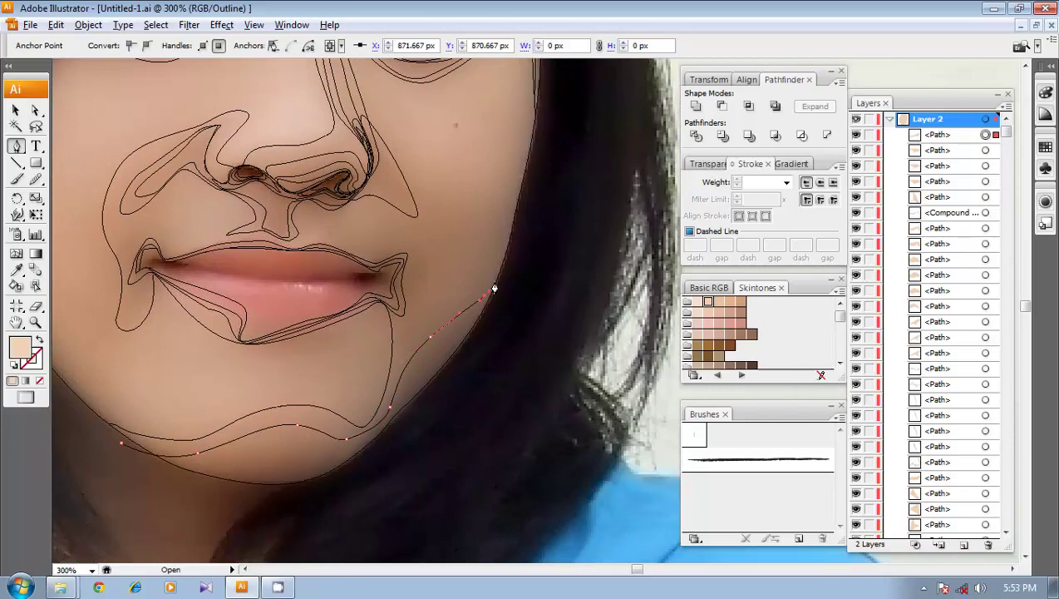
# - Extend the chin shadow outline past the right jaw and back beneath the chin outside the face, closing it at its start
pyautogui.click(510, 230)
pyautogui.moveTo(546, 195); pyautogui.dragTo(546, 240)
pyautogui.moveTo(515, 443); pyautogui.dragTo(544, 353)
pyautogui.moveTo(401, 431); pyautogui.dragTo(347, 443)
pyautogui.moveTo(174, 430); pyautogui.dragTo(140, 399)
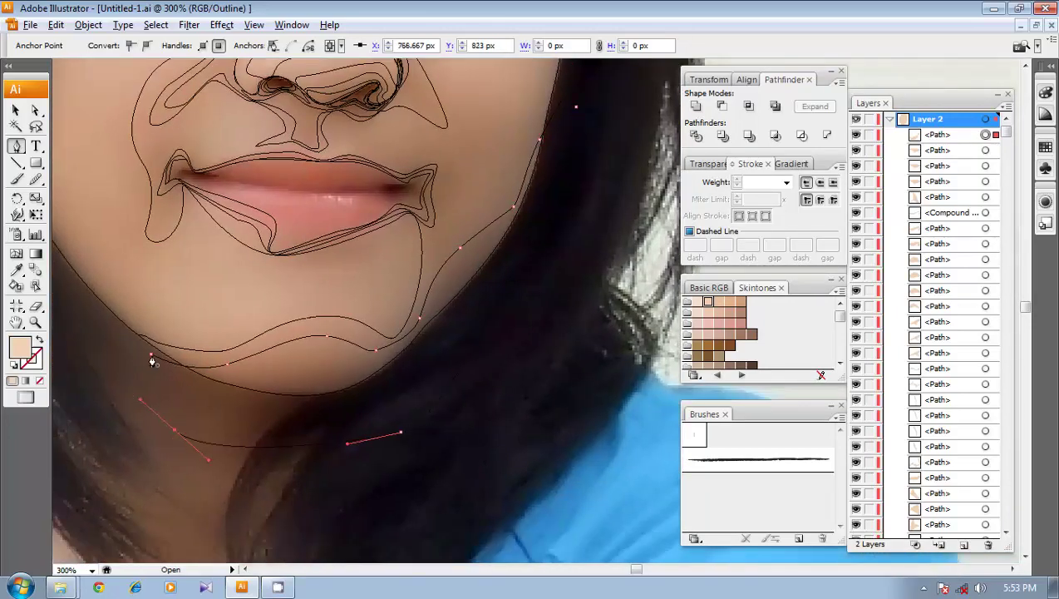
pyautogui.click(151, 356)
# - Intersect a front-pasted copy of the face outline with the chin shadow shape and expand the result
pyautogui.press('v')
pyautogui.press('space')
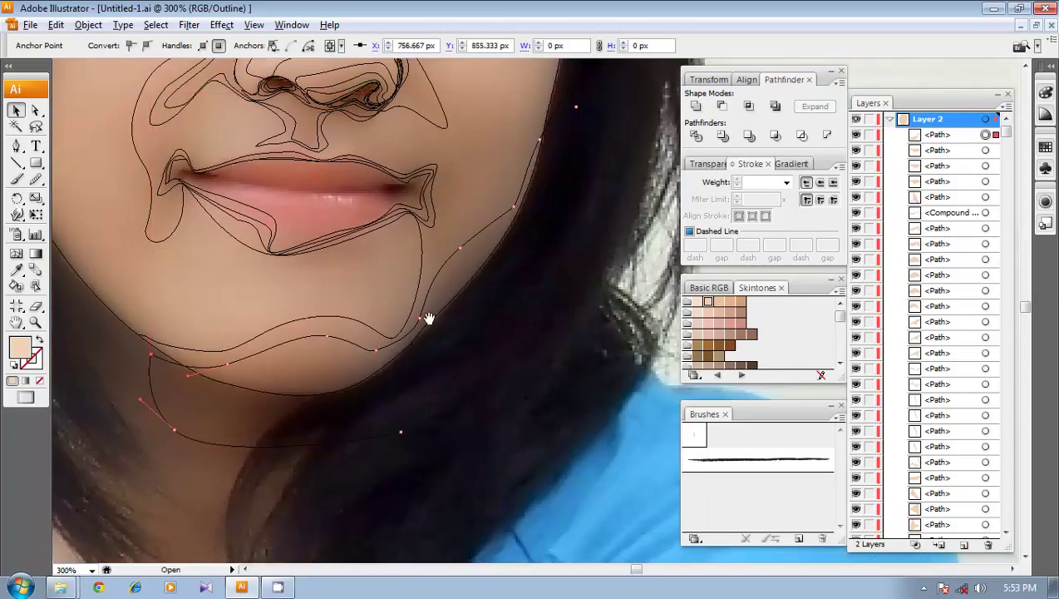
pyautogui.moveTo(429, 318); pyautogui.dragTo(548, 338)
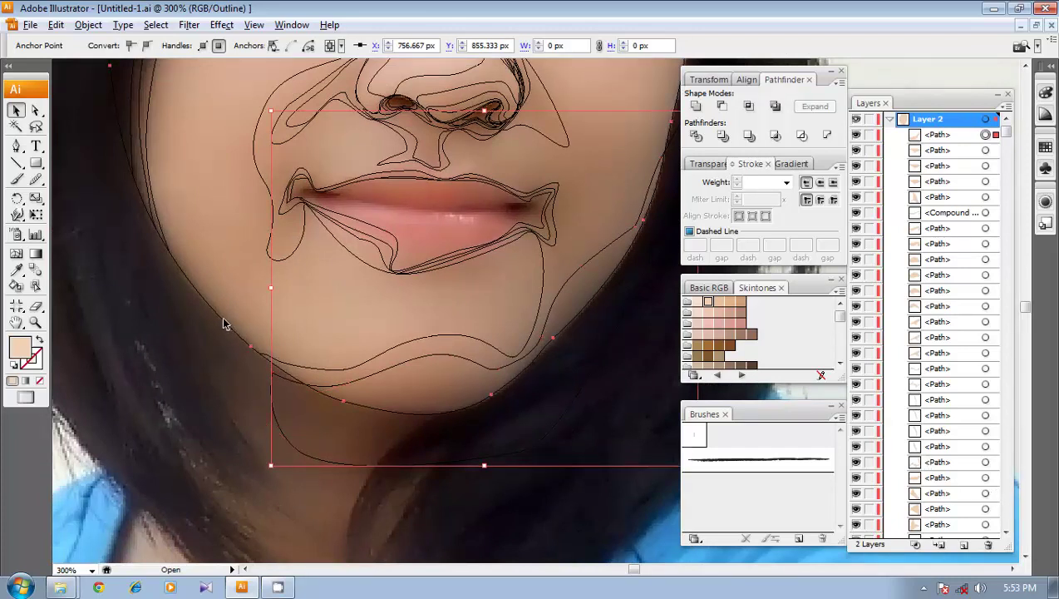
pyautogui.hotkey('ctrl', 'c')
pyautogui.hotkey('ctrl', 'f')
pyautogui.keyDown('shift'); pyautogui.click(271, 393); pyautogui.keyUp('shift')
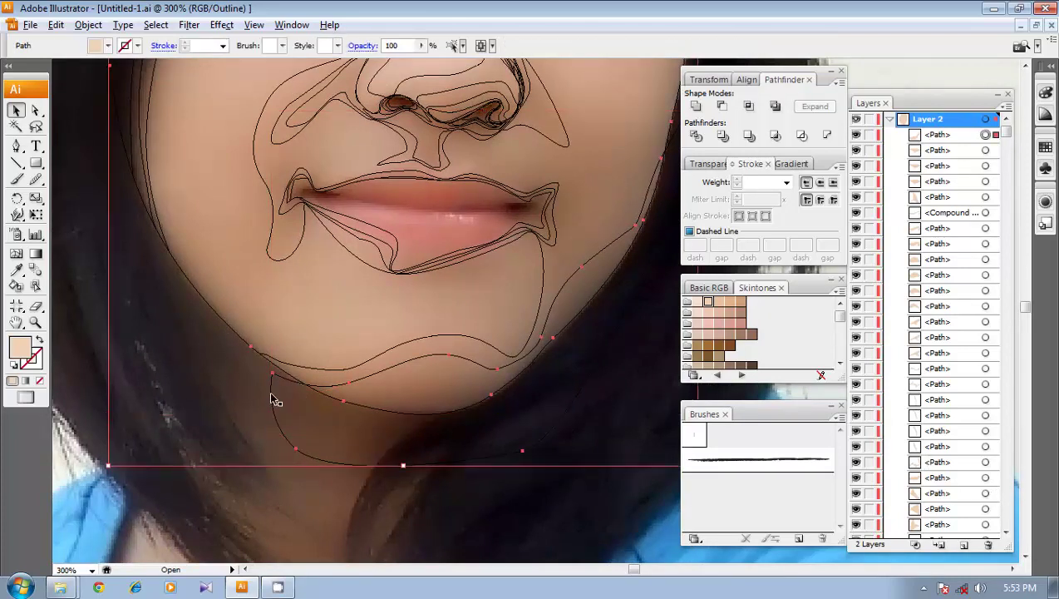
pyautogui.click(748, 106)
pyautogui.click(800, 107)
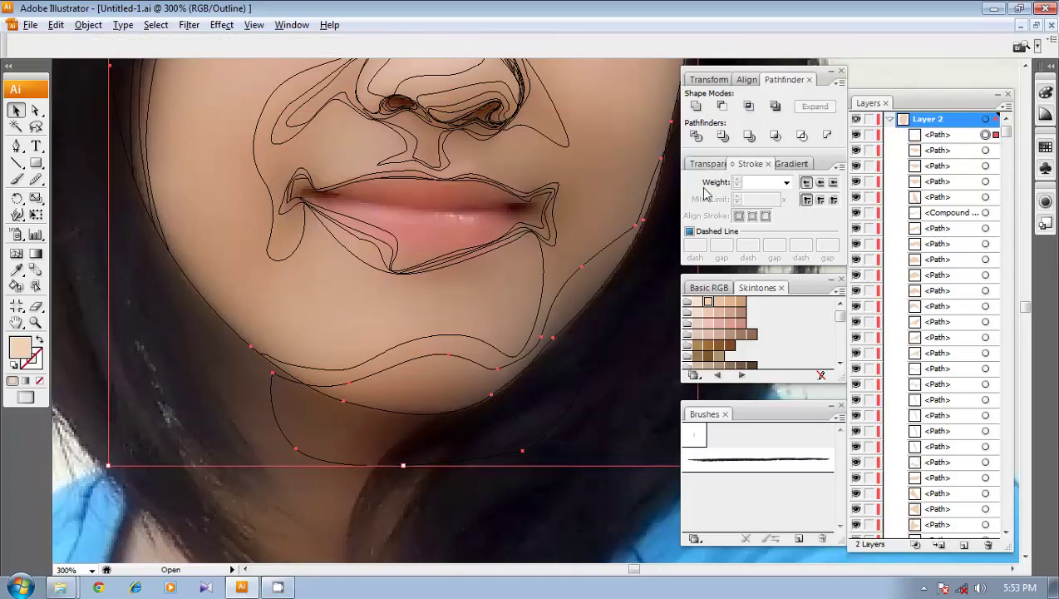
# - Smooth the chin shadow shape's inner edge along the right jaw with the freehand path tool
pyautogui.moveTo(485, 355); pyautogui.dragTo(449, 377)
pyautogui.press('p')
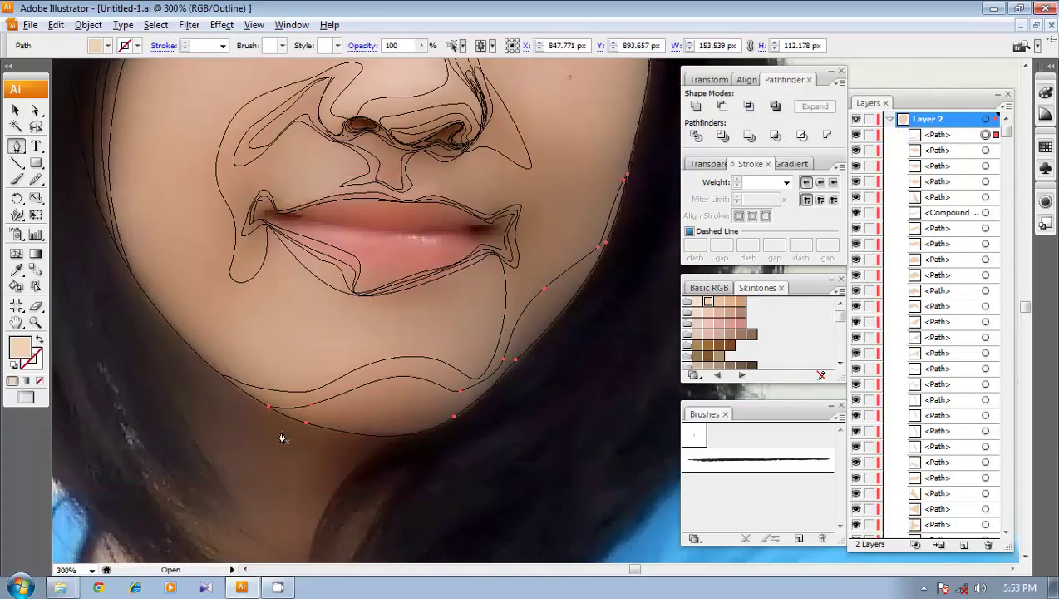
pyautogui.moveTo(344, 386); pyautogui.dragTo(311, 415)
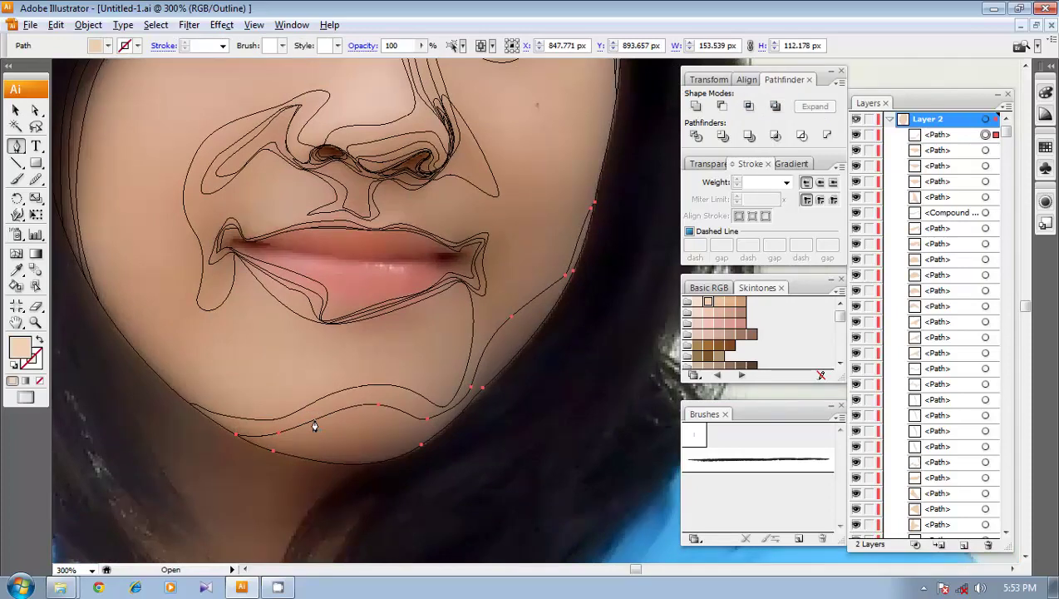
pyautogui.press('n')
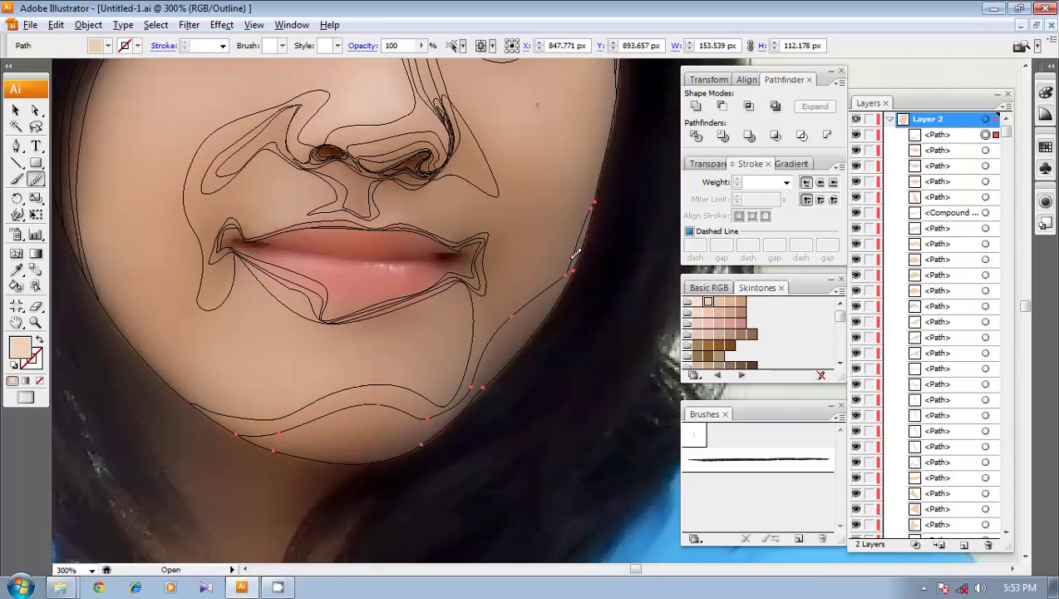
pyautogui.moveTo(446, 381); pyautogui.dragTo(496, 321)
# - Start a second, lower Pen outline inside the chin shadow, following the chin's bottom and rising along the right jaw
pyautogui.press('p')
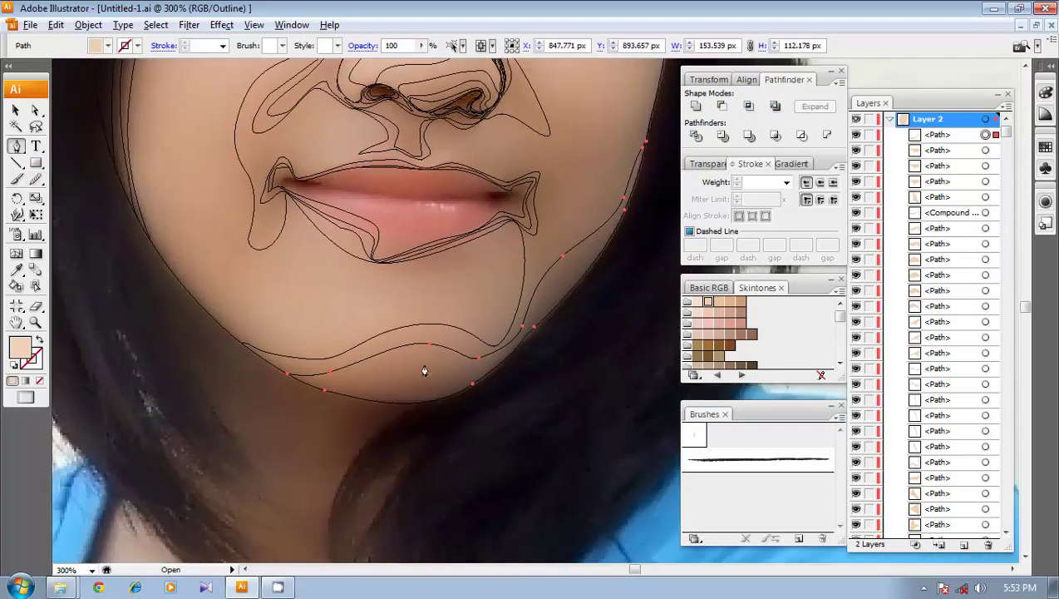
pyautogui.scroll(1, 354, 428)
pyautogui.moveTo(437, 398); pyautogui.dragTo(293, 402)
pyautogui.click(250, 269)
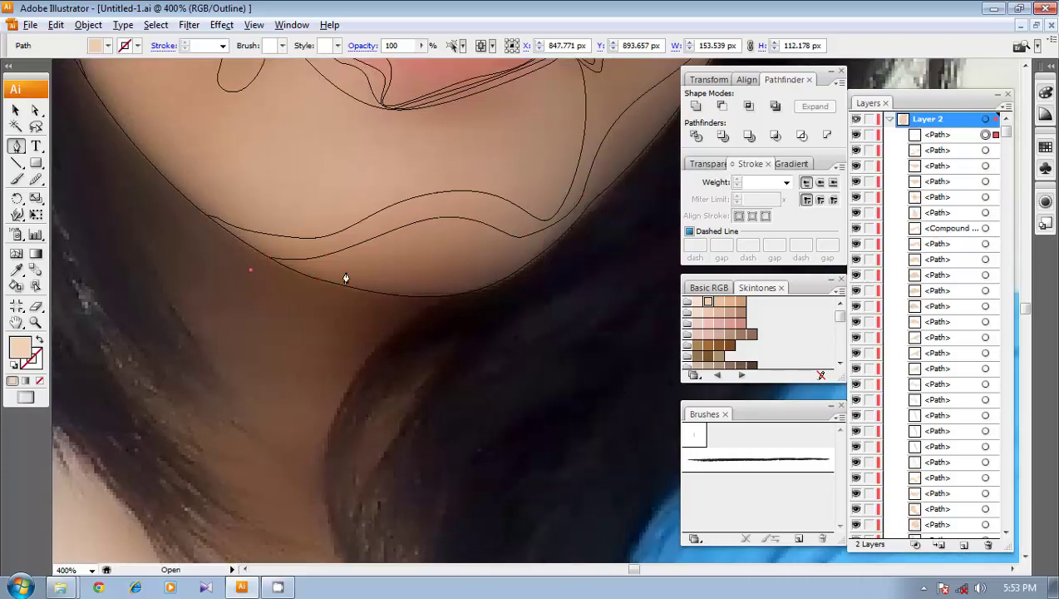
pyautogui.moveTo(330, 272); pyautogui.dragTo(301, 343)
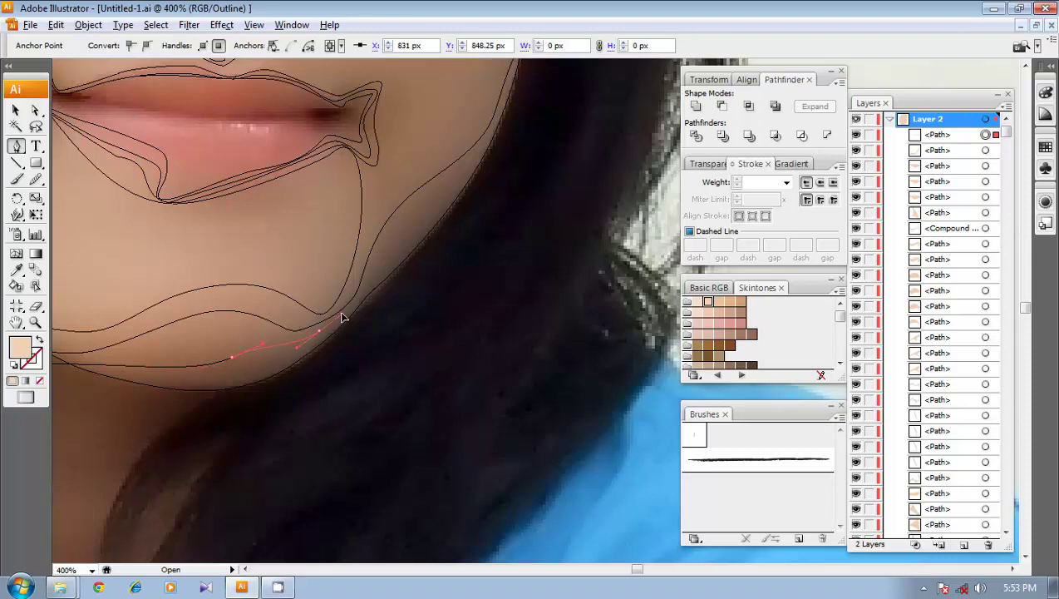
pyautogui.moveTo(379, 266); pyautogui.dragTo(426, 316)
pyautogui.moveTo(476, 233); pyautogui.dragTo(491, 214)
# - Bring the second chin outline back outside the jaw and beneath the chin, closing it at its left start point
pyautogui.moveTo(462, 387); pyautogui.dragTo(543, 240)
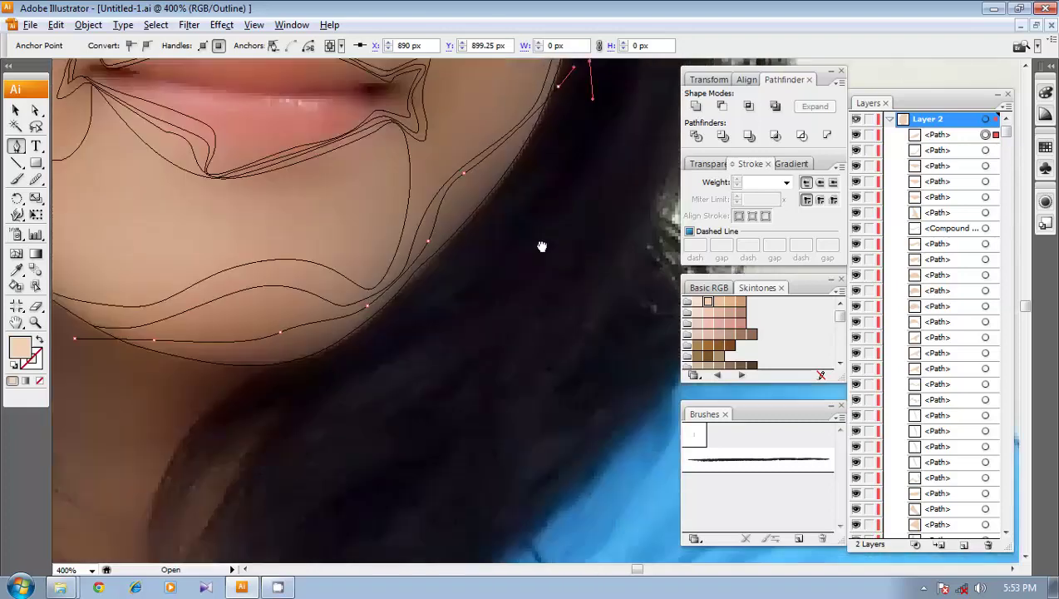
pyautogui.moveTo(524, 327); pyautogui.dragTo(489, 355)
pyautogui.moveTo(292, 419); pyautogui.dragTo(383, 421)
pyautogui.moveTo(304, 391); pyautogui.dragTo(290, 383)
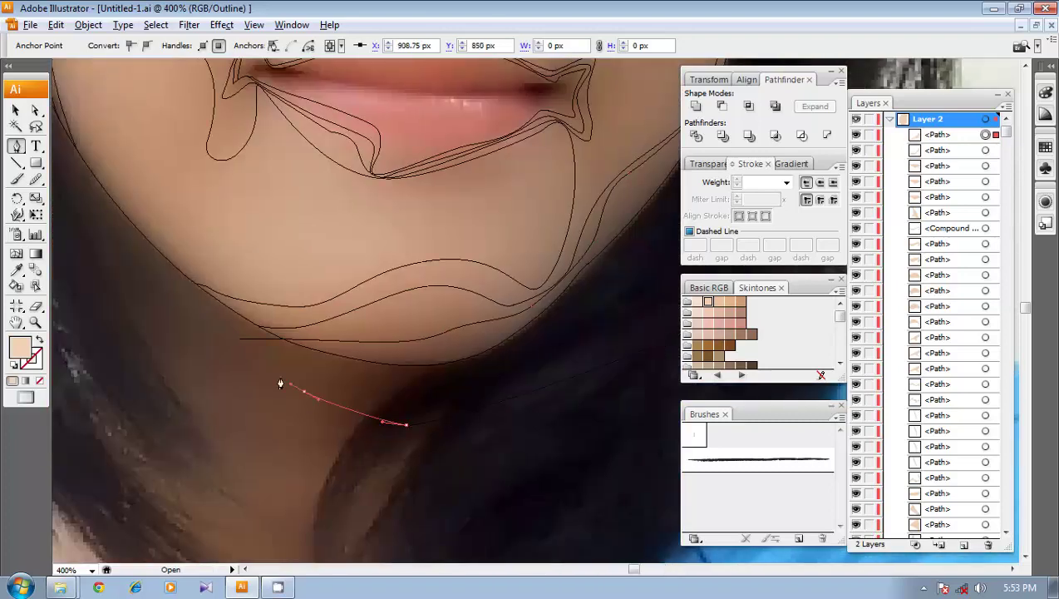
pyautogui.click(241, 338)
# - Intersect a front-pasted copy of the first chin shadow shape with the second chin outline and expand the result
pyautogui.press('v')
pyautogui.moveTo(428, 343); pyautogui.dragTo(328, 361)
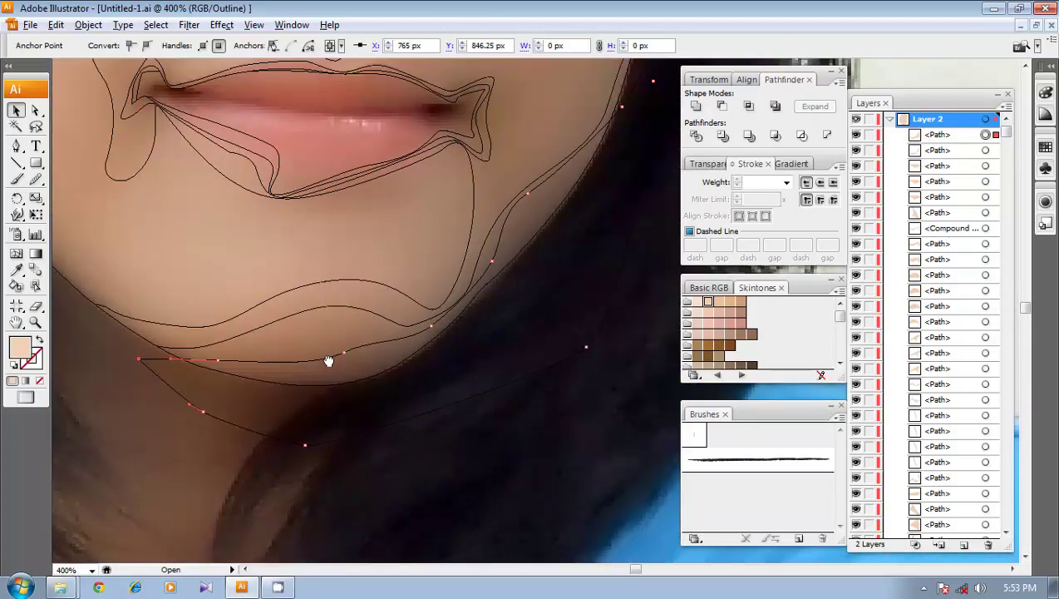
pyautogui.moveTo(440, 332); pyautogui.dragTo(368, 370)
pyautogui.moveTo(423, 336); pyautogui.dragTo(537, 323)
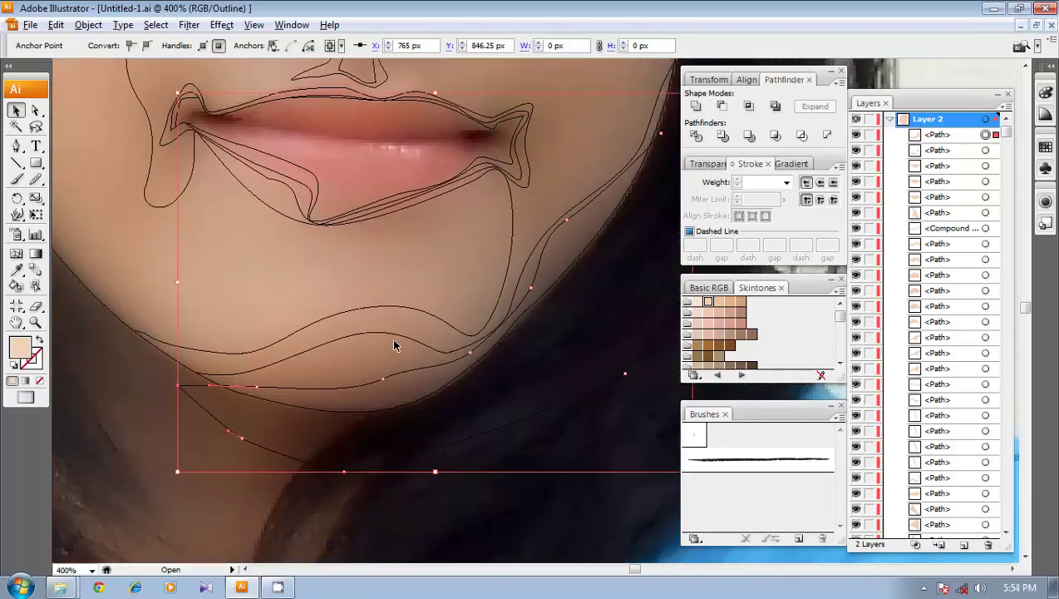
pyautogui.click(304, 356)
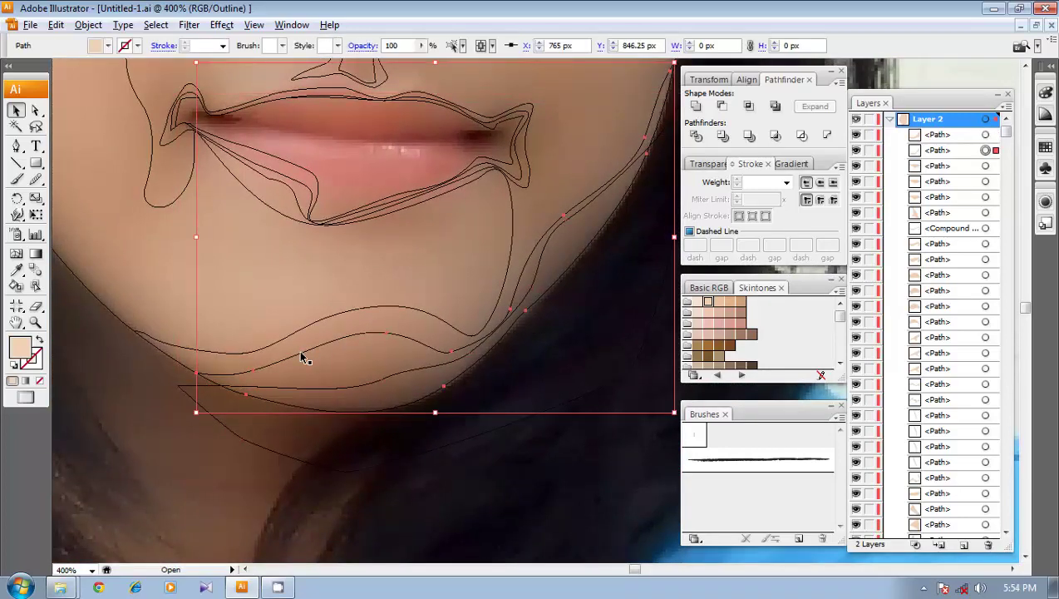
pyautogui.hotkey('ctrl', 'c')
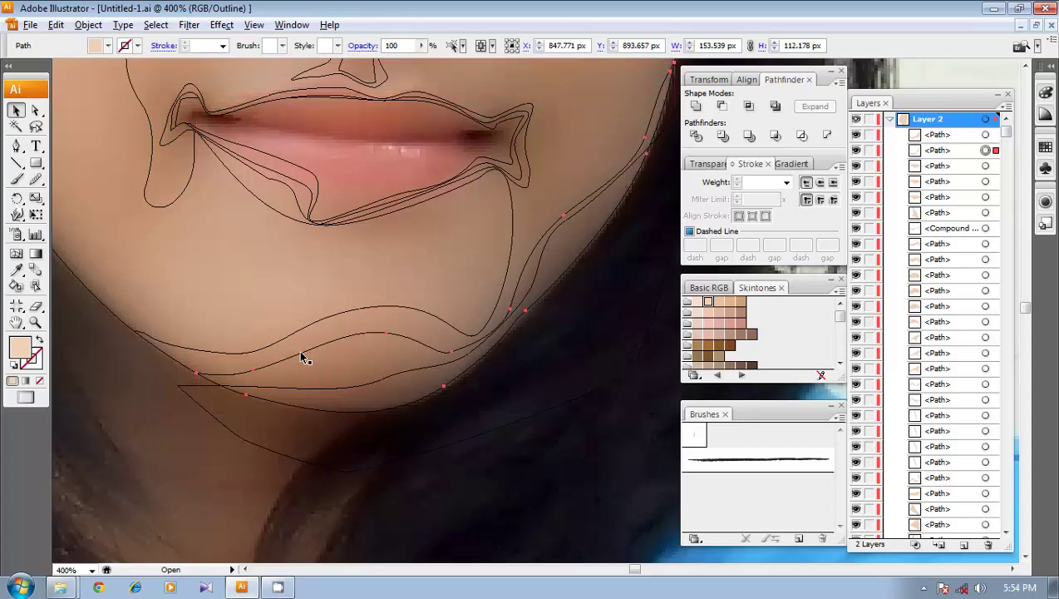
pyautogui.hotkey('ctrl', 'f')
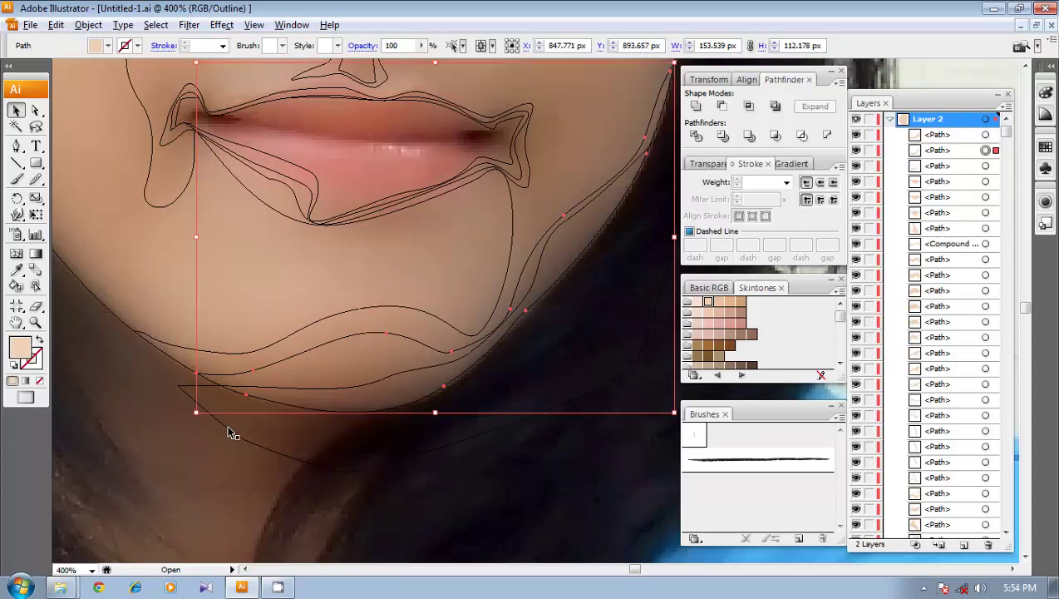
pyautogui.keyDown('shift'); pyautogui.click(229, 429); pyautogui.keyUp('shift')
pyautogui.click(749, 106)
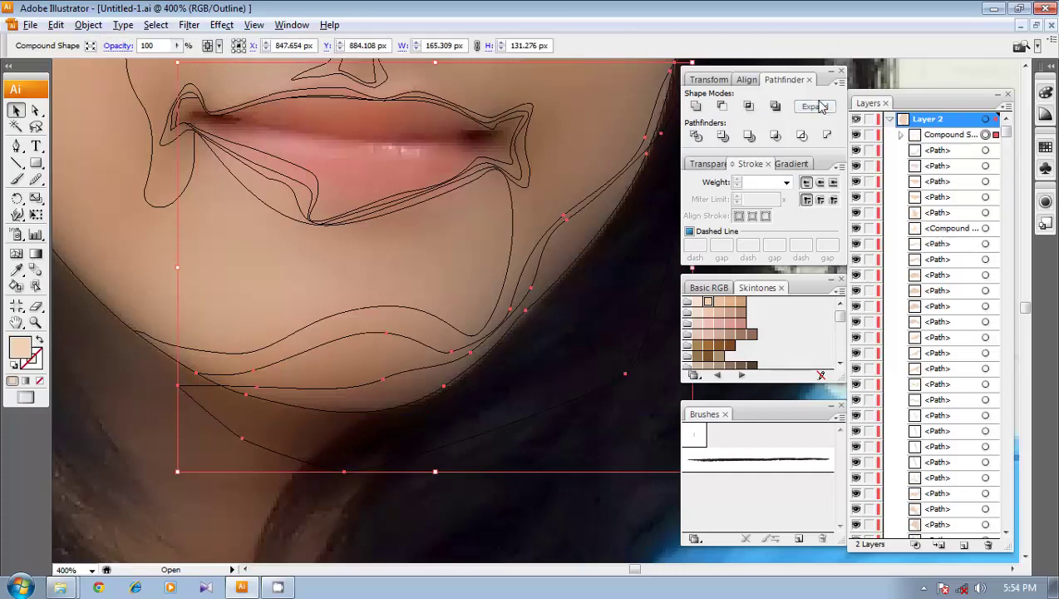
pyautogui.click(820, 106)
pyautogui.moveTo(519, 317); pyautogui.dragTo(464, 364)
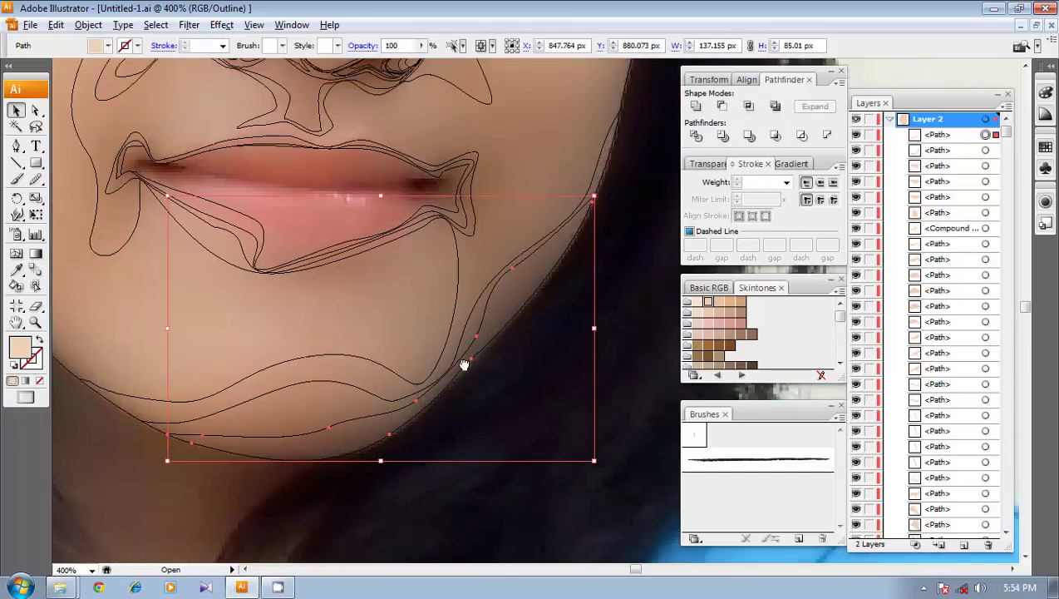
pyautogui.press('p')
pyautogui.moveTo(534, 301); pyautogui.dragTo(519, 271)
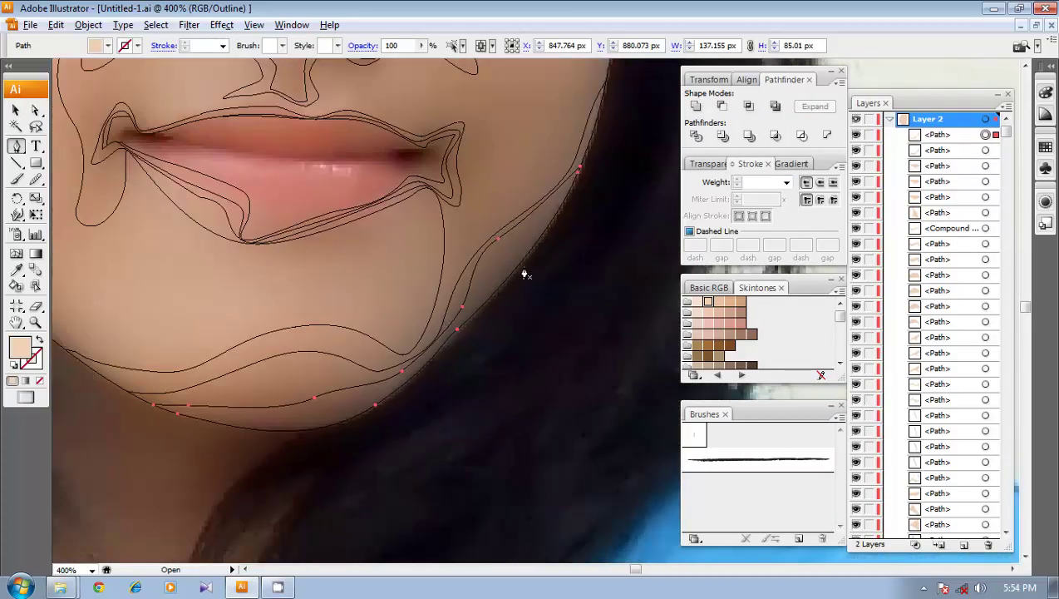
# - Start a third, lower Pen outline inside the chin shadow, running along the chin's bottom and rising past the right jaw
pyautogui.moveTo(351, 317); pyautogui.dragTo(445, 322)
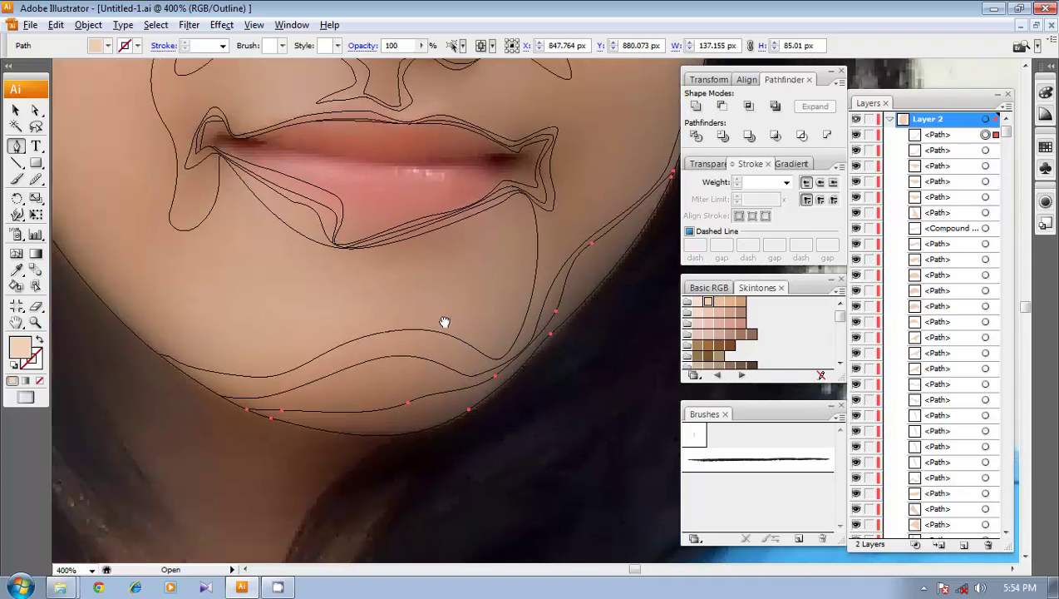
pyautogui.click(263, 424)
pyautogui.moveTo(353, 419); pyautogui.dragTo(367, 421)
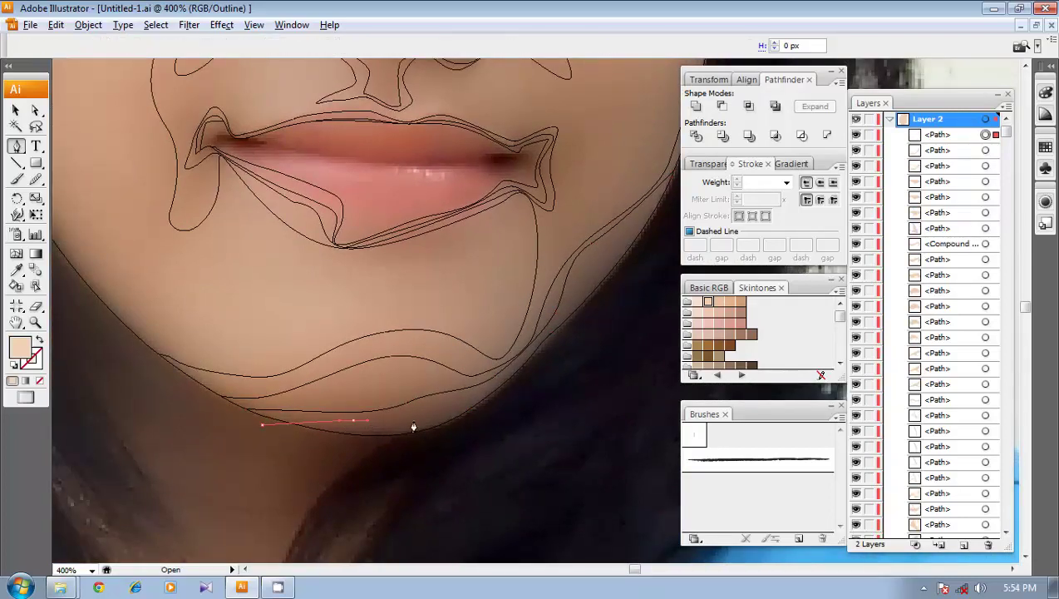
pyautogui.moveTo(445, 410); pyautogui.dragTo(311, 409)
pyautogui.moveTo(386, 362); pyautogui.dragTo(398, 344)
pyautogui.moveTo(418, 306); pyautogui.dragTo(422, 299)
pyautogui.moveTo(478, 245); pyautogui.dragTo(525, 213)
# - Bring the third chin outline back outside the jaw and beneath the chin, closing it at its left start point
pyautogui.moveTo(402, 417); pyautogui.dragTo(528, 363)
pyautogui.moveTo(475, 442); pyautogui.dragTo(397, 459)
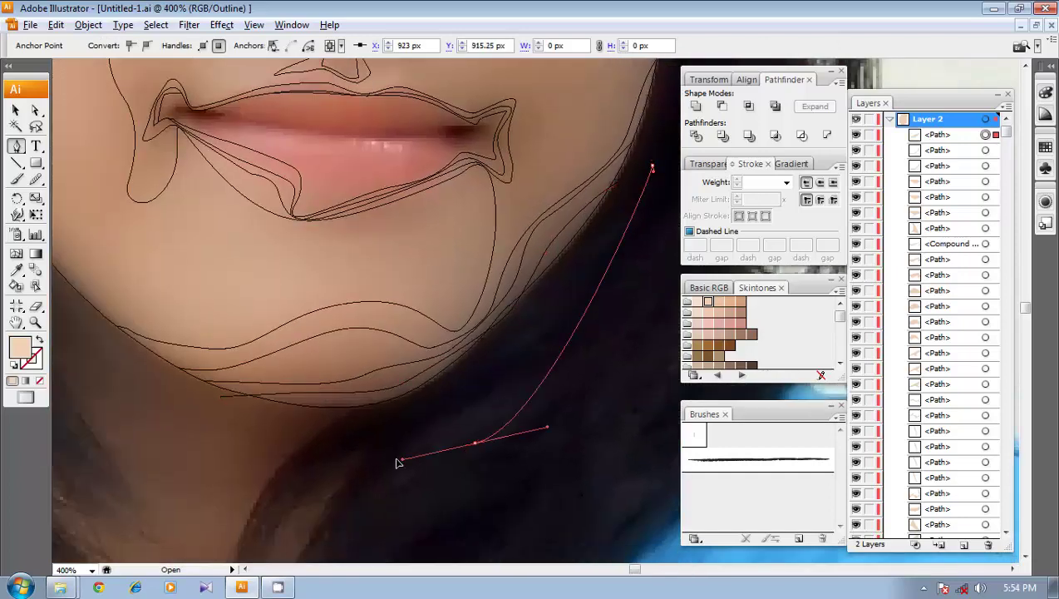
pyautogui.moveTo(297, 454); pyautogui.dragTo(284, 445)
pyautogui.click(220, 397)
pyautogui.press('v')
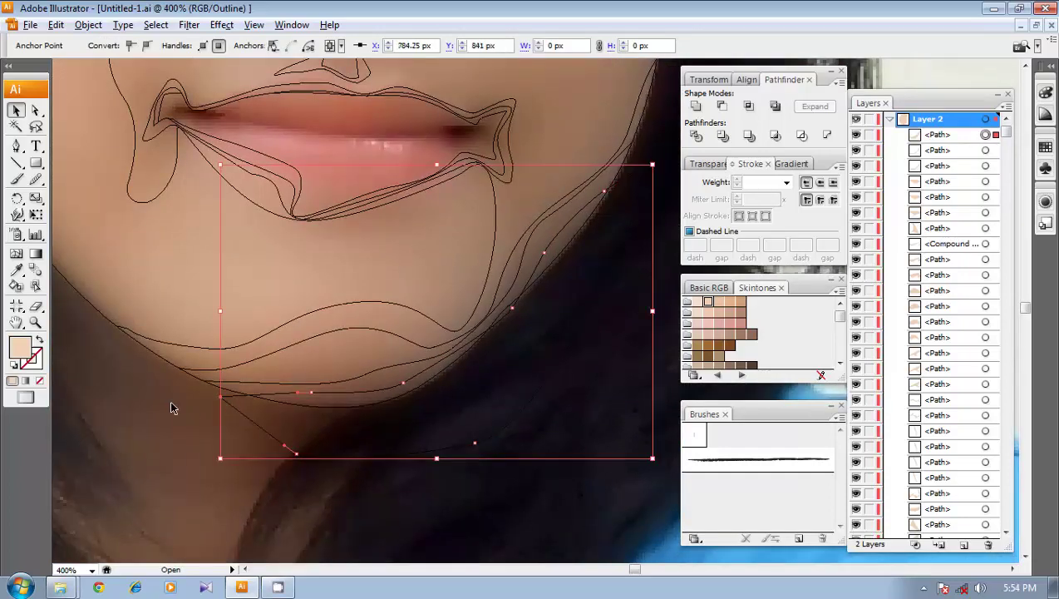
# - Intersect a front-pasted copy of the second chin shadow shape with the third chin outline and expand the result
pyautogui.click(171, 402)
pyautogui.click(262, 384)
pyautogui.hotkey('ctrl', 'c')
pyautogui.hotkey('ctrl', 'f')
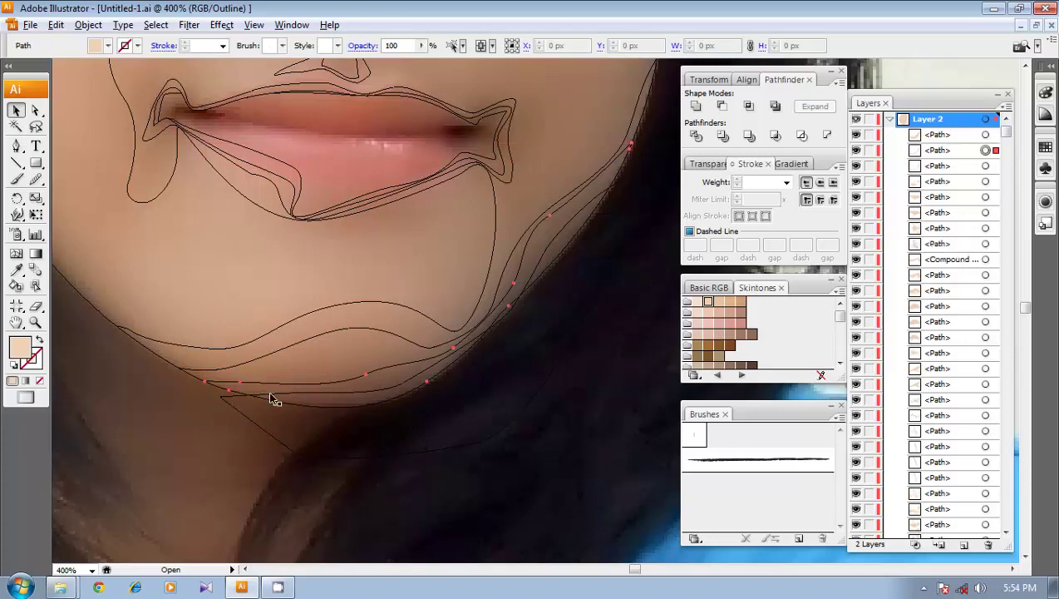
pyautogui.keyDown('shift'); pyautogui.click(264, 430); pyautogui.keyUp('shift')
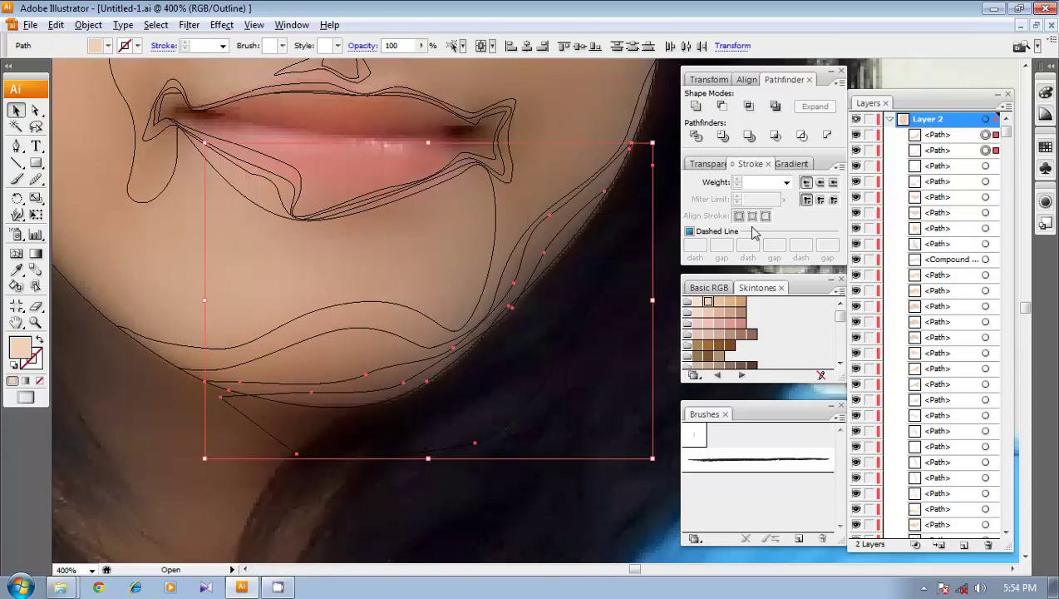
pyautogui.click(750, 107)
pyautogui.click(811, 110)
# - Draw a small closed Pen shape for the shadow just beneath the right half of the lower lip and deselect it
pyautogui.moveTo(571, 311); pyautogui.dragTo(549, 356)
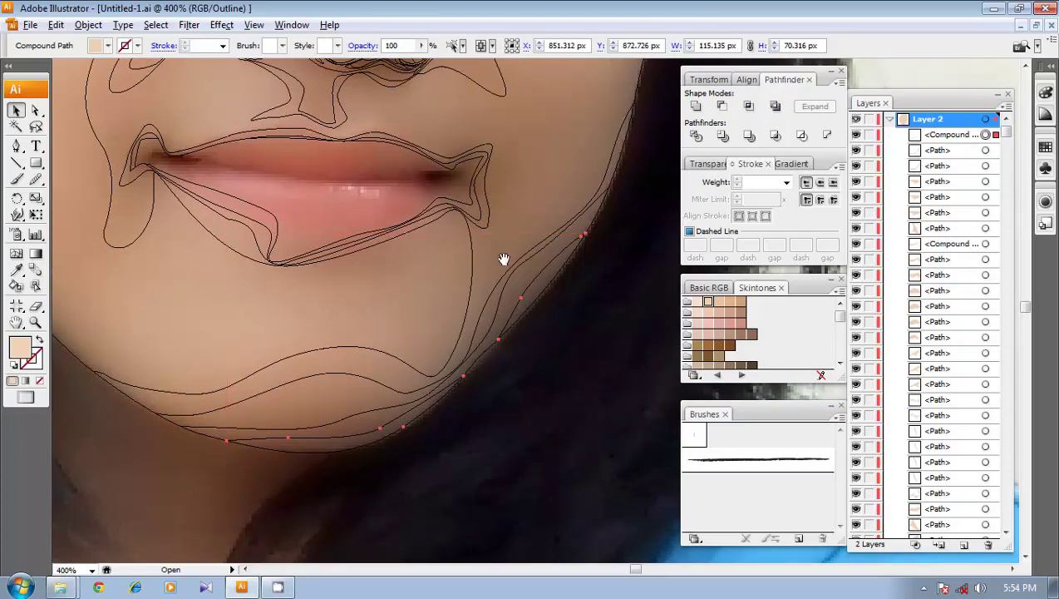
pyautogui.moveTo(525, 262); pyautogui.dragTo(507, 350)
pyautogui.press('p')
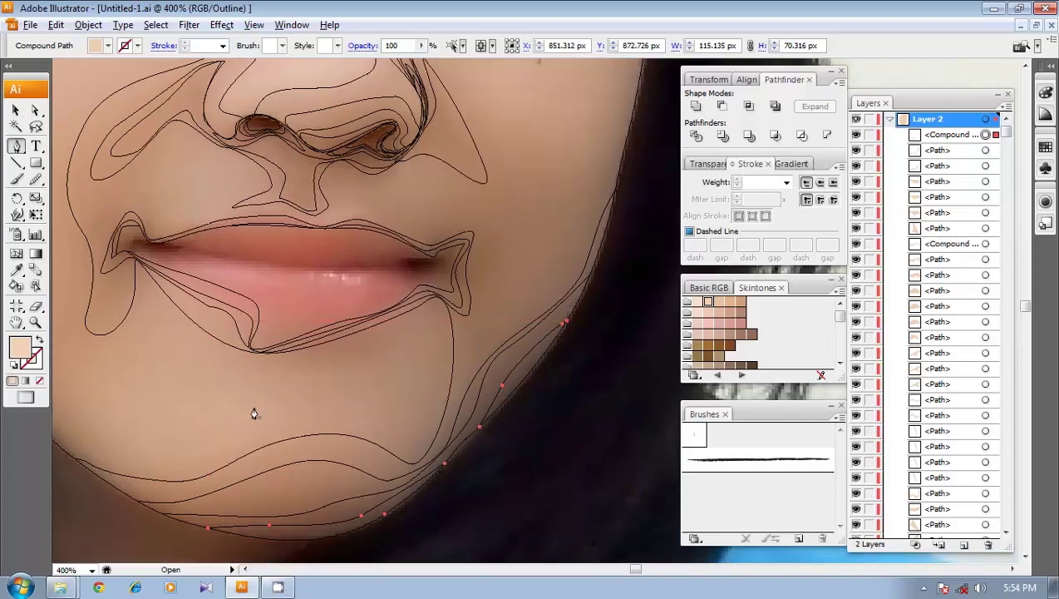
pyautogui.click(263, 359)
pyautogui.moveTo(362, 367); pyautogui.dragTo(405, 321)
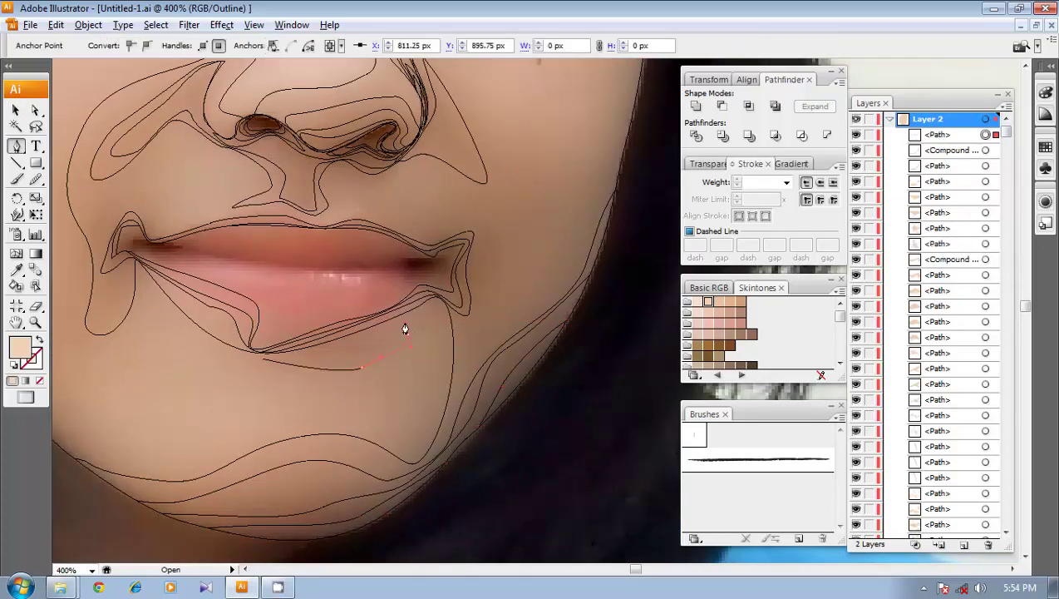
pyautogui.click(261, 361)
pyautogui.moveTo(263, 360); pyautogui.dragTo(249, 359)
pyautogui.keyDown('ctrl'); pyautogui.click(388, 379); pyautogui.keyUp('ctrl')
# - Examine the traced outlines around the forehead, eyes, nose, cheeks and mouth against the photo for missing shading areas
pyautogui.moveTo(399, 371); pyautogui.dragTo(324, 443)
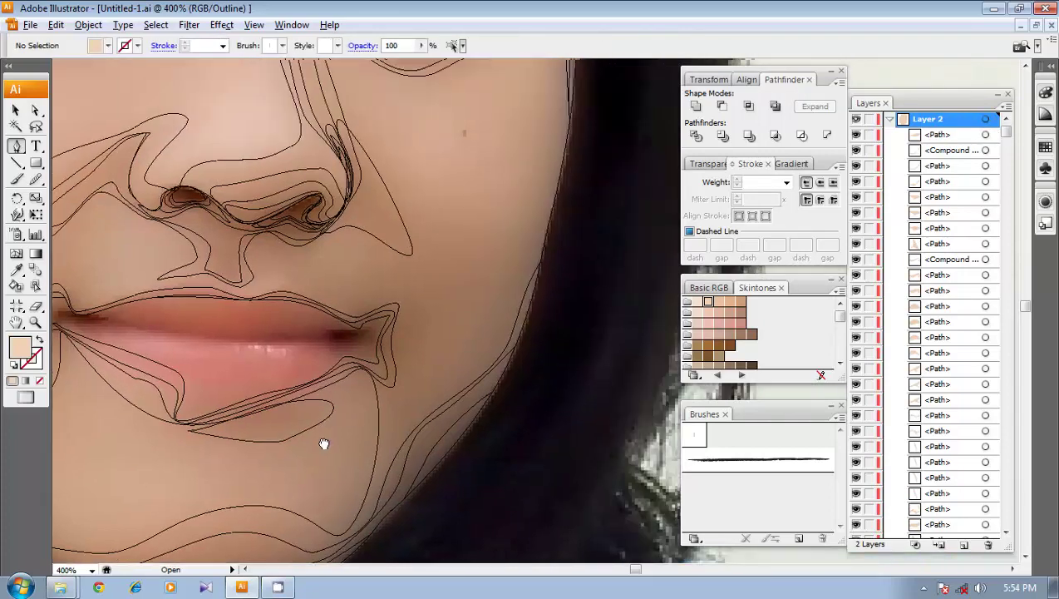
pyautogui.press('v')
pyautogui.hotkey('ctrl', '-')
pyautogui.hotkey('ctrl', '-')
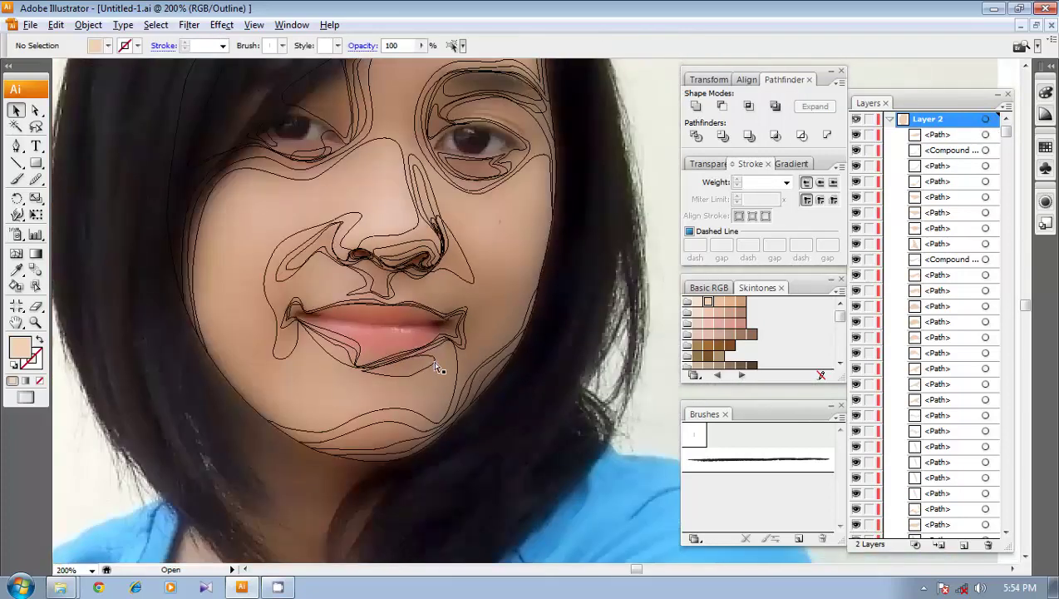
pyautogui.scroll(5, 440, 349)
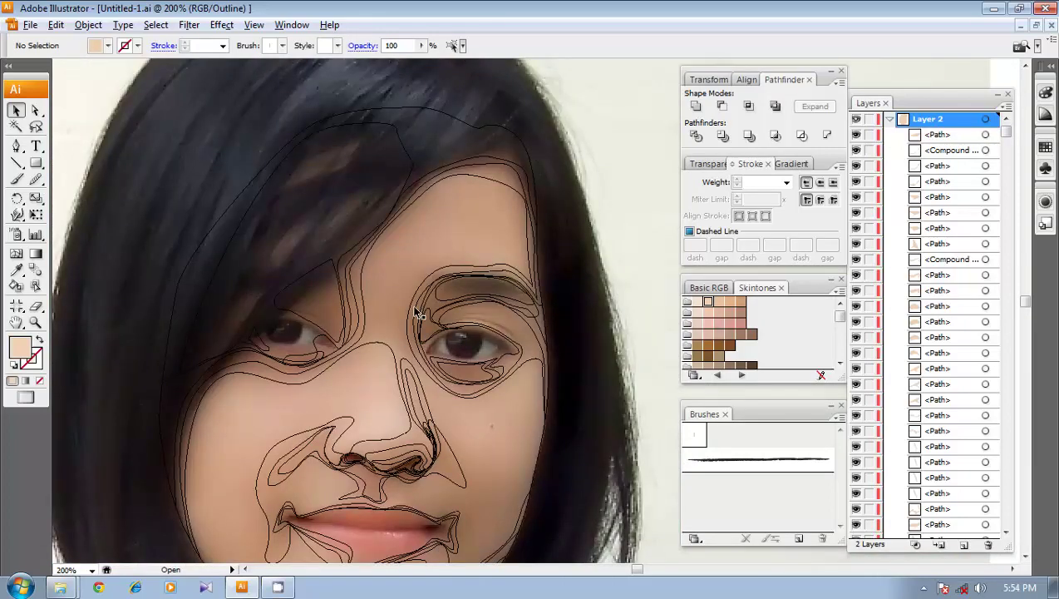
pyautogui.hotkey('ctrl', '+')
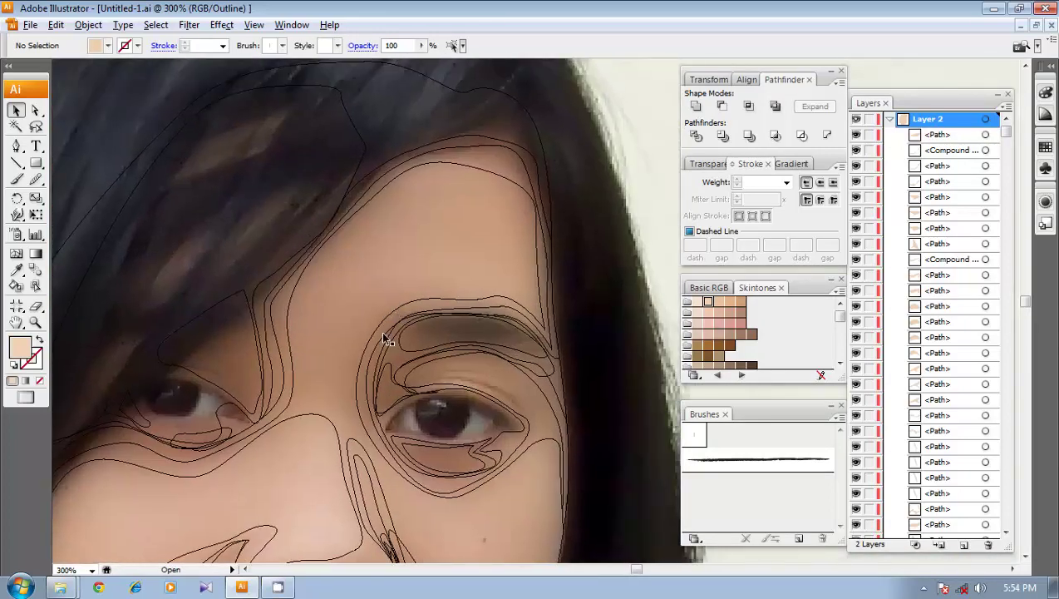
pyautogui.press('p')
pyautogui.moveTo(360, 406); pyautogui.dragTo(409, 351)
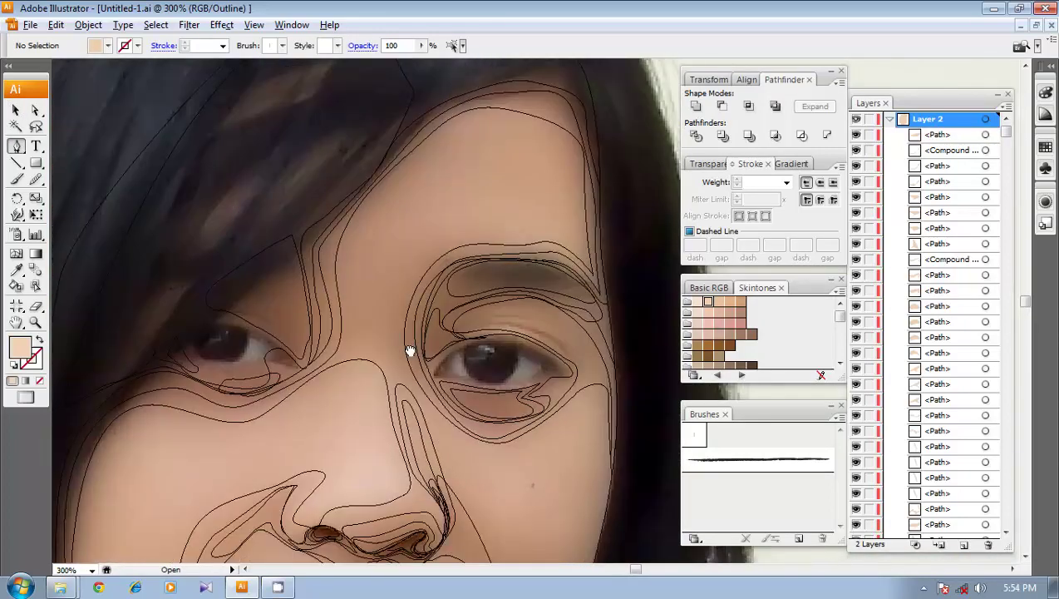
pyautogui.moveTo(424, 264); pyautogui.dragTo(411, 354)
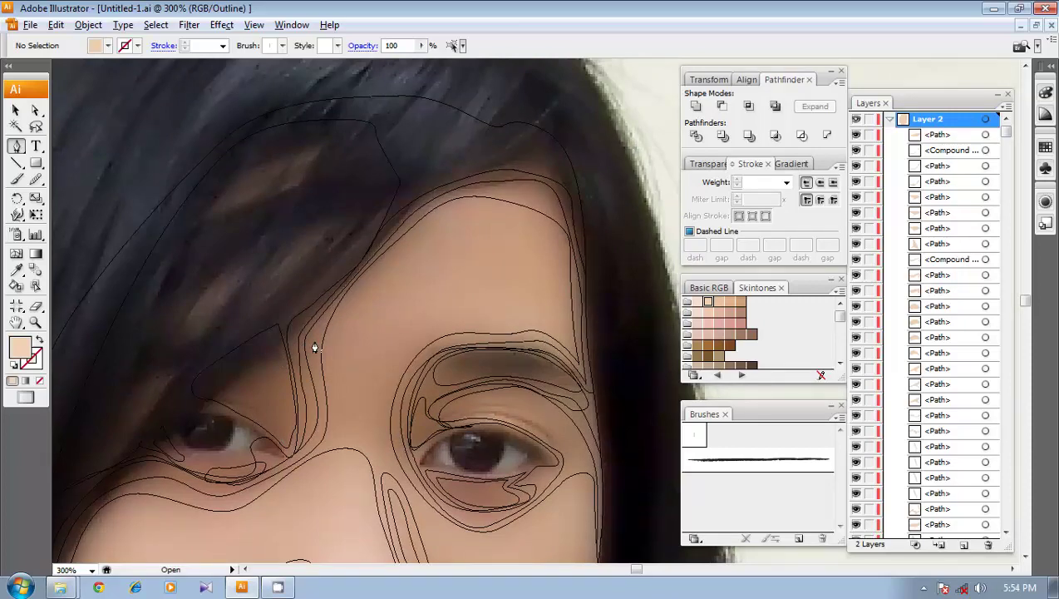
pyautogui.moveTo(364, 406); pyautogui.dragTo(383, 291)
pyautogui.hotkey('ctrl', '-')
pyautogui.hotkey('ctrl', '-')
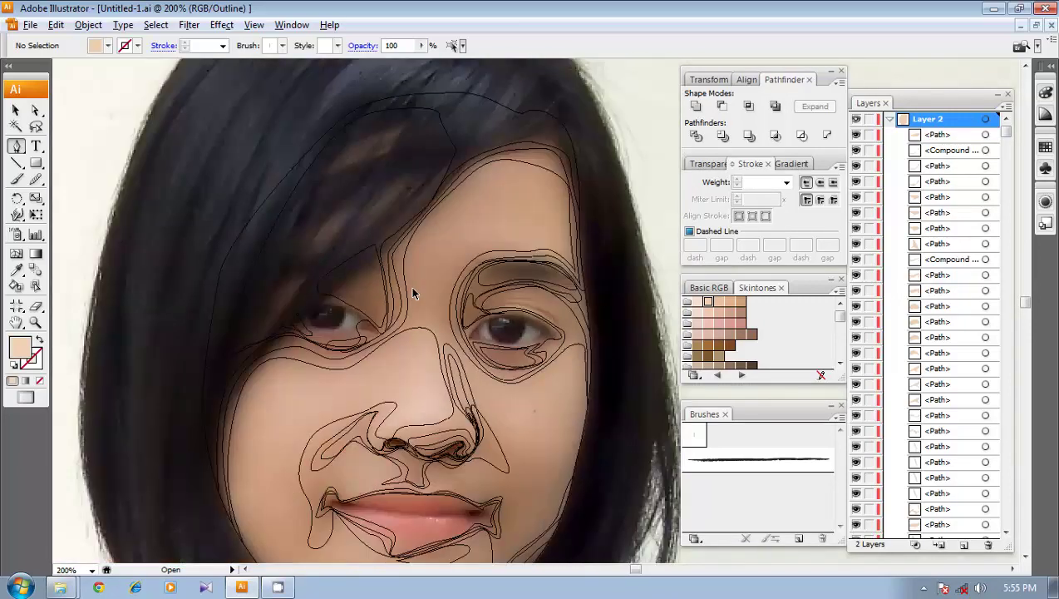
pyautogui.moveTo(424, 427); pyautogui.dragTo(390, 412)
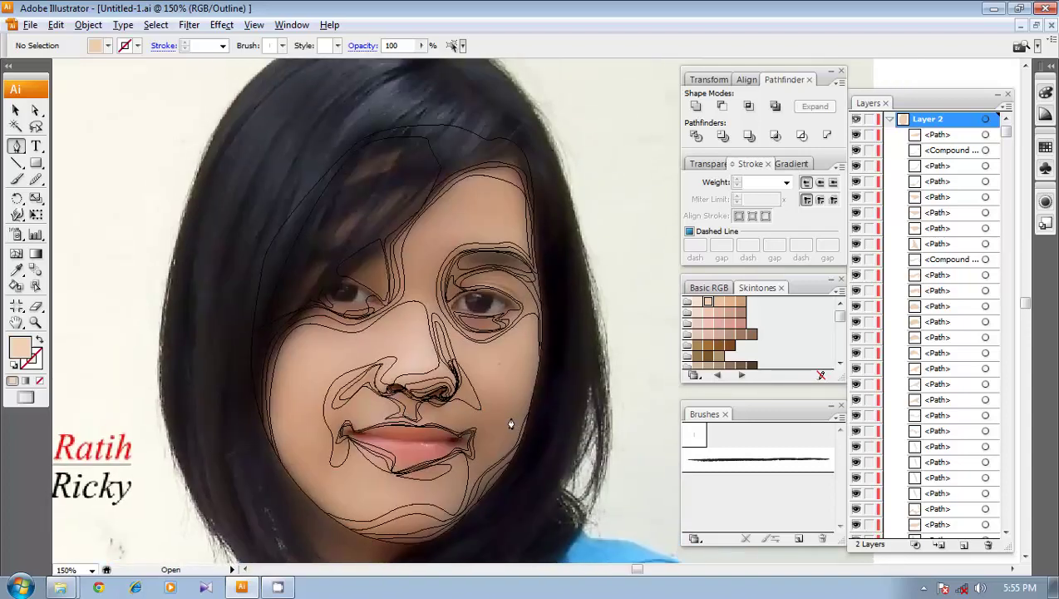
pyautogui.hotkey('ctrl', '+')
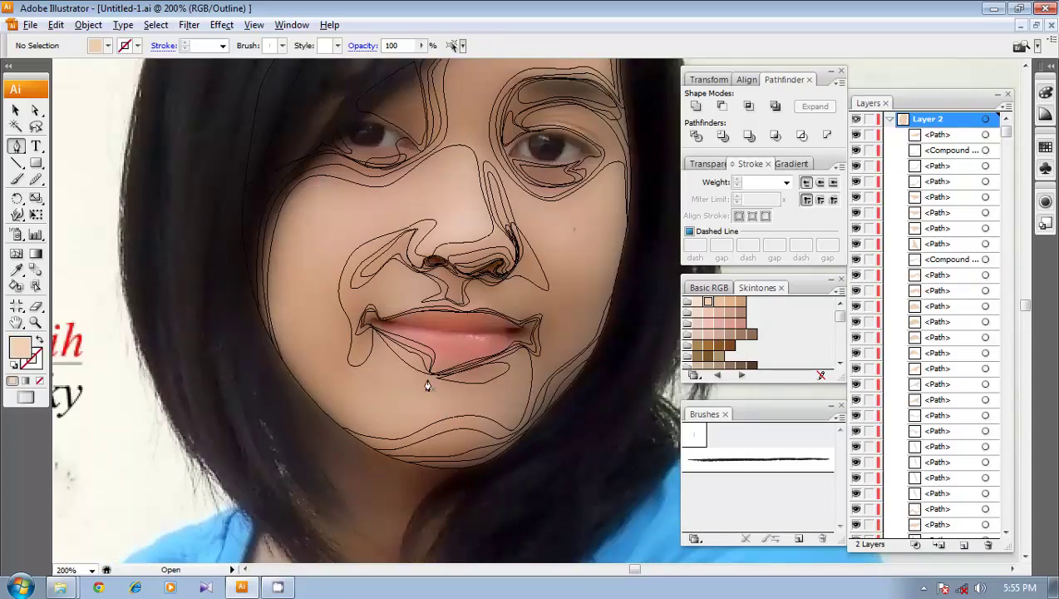
pyautogui.hotkey('ctrl', '+')
pyautogui.moveTo(404, 281); pyautogui.dragTo(310, 425)
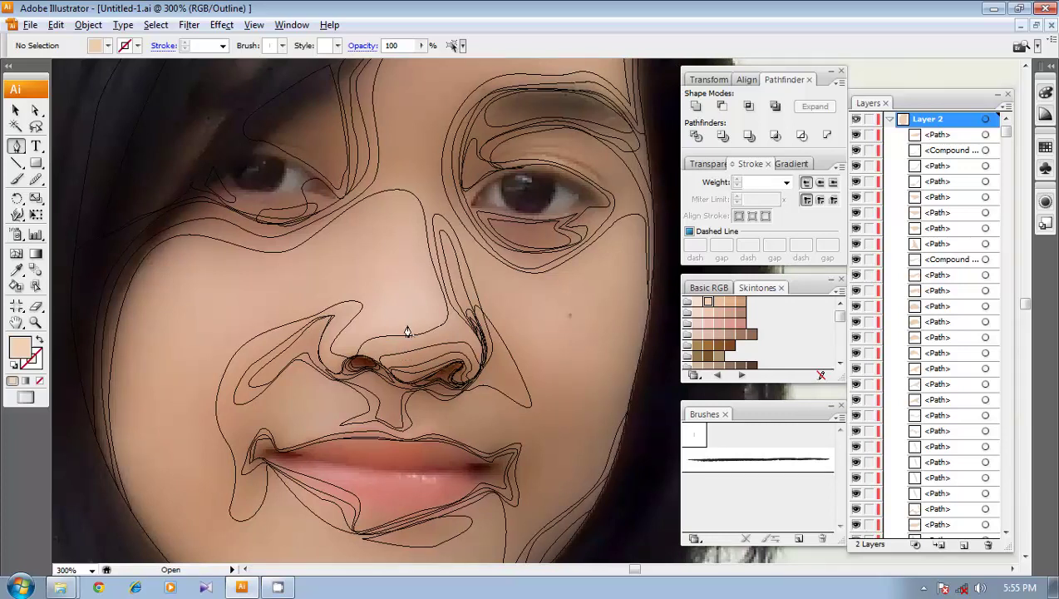
pyautogui.moveTo(408, 332); pyautogui.dragTo(457, 337)
pyautogui.hotkey('ctrl', '-')
pyautogui.hotkey('ctrl', '-')
# - Collapse Layer 2's contents and switch the artwork from outline to preview display
pyautogui.press('v')
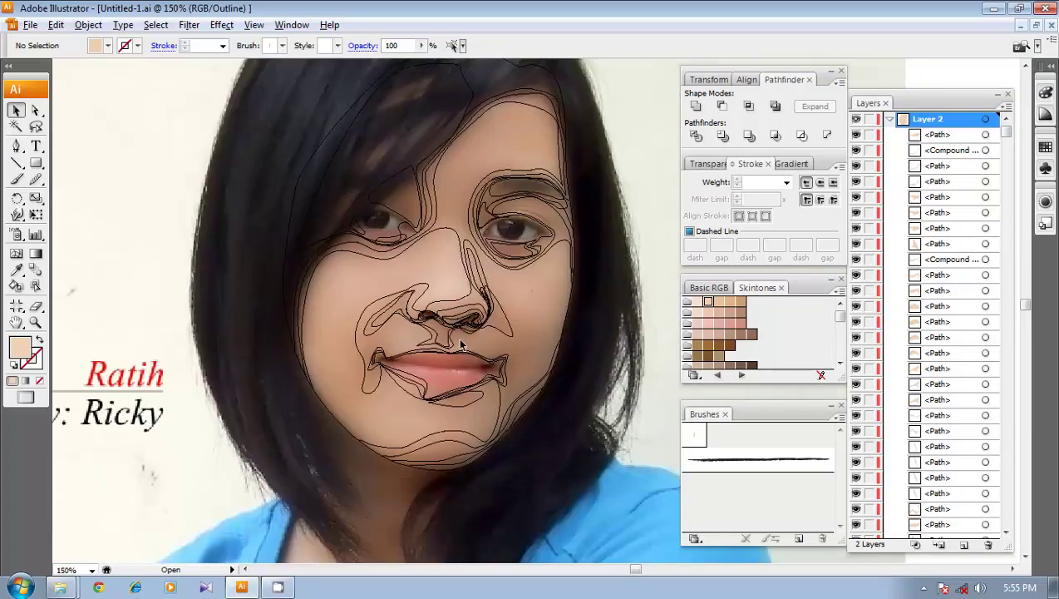
pyautogui.click(887, 120)
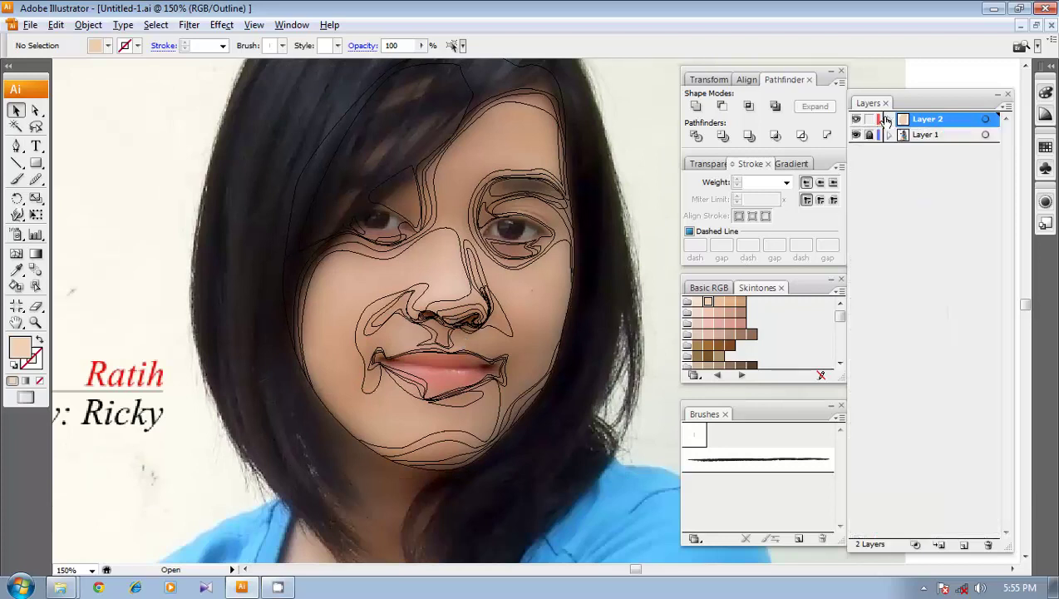
pyautogui.hotkey('ctrl', 'y')
pyautogui.moveTo(517, 293); pyautogui.dragTo(505, 315)
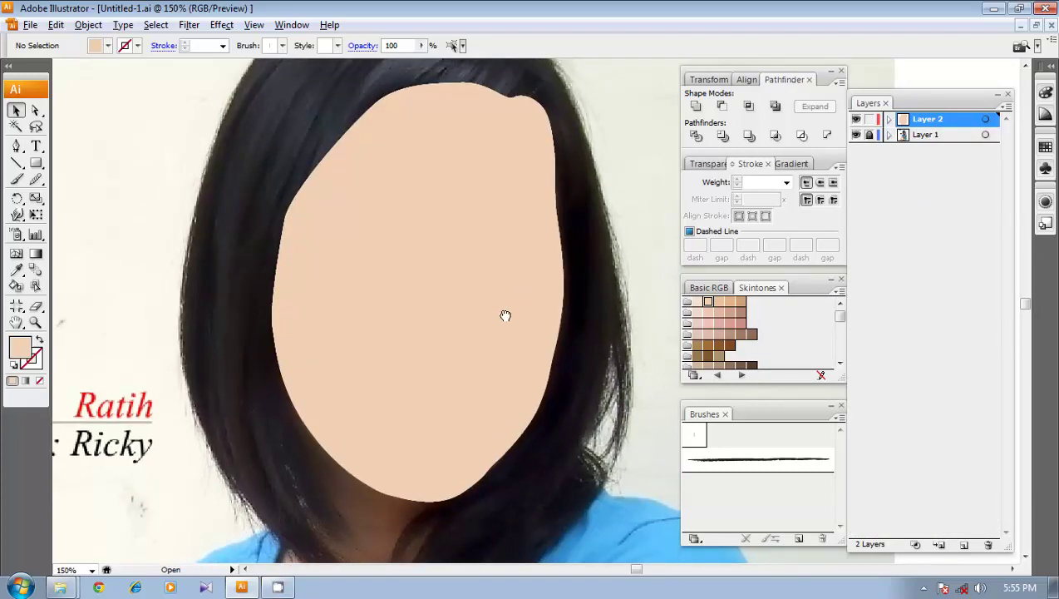
# - Select every shape on Layer 2 except the bottommost path, the base face shape
pyautogui.hotkey('ctrl', 'a')
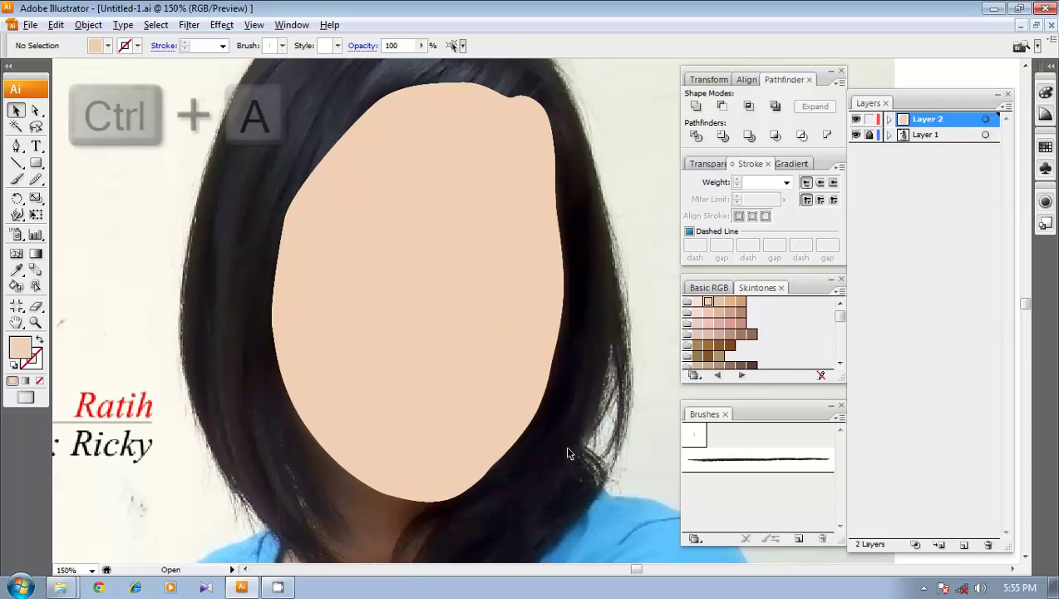
pyautogui.click(887, 120)
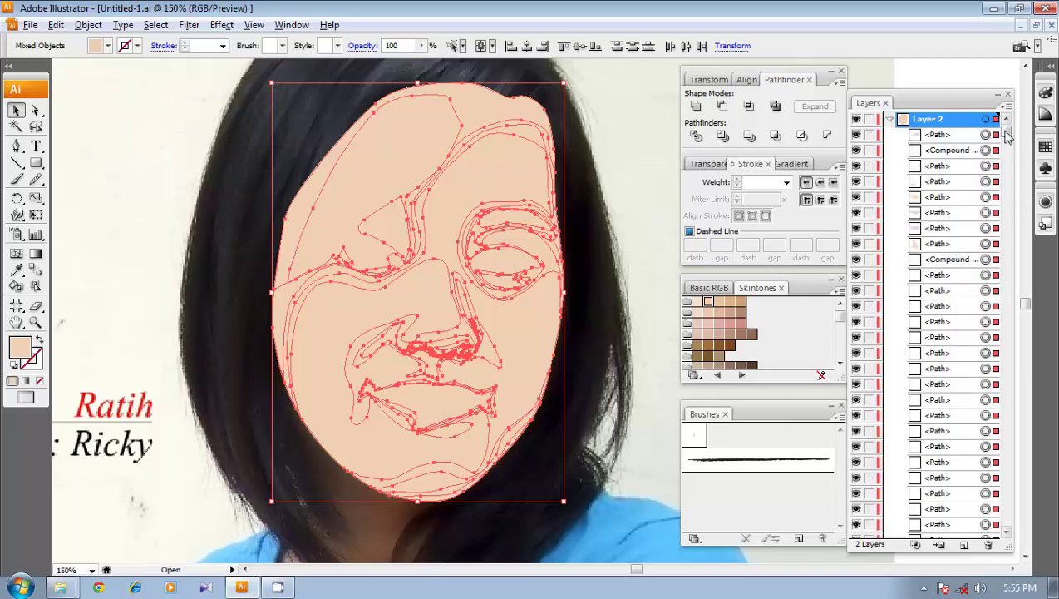
pyautogui.moveTo(1004, 131); pyautogui.dragTo(1012, 508)
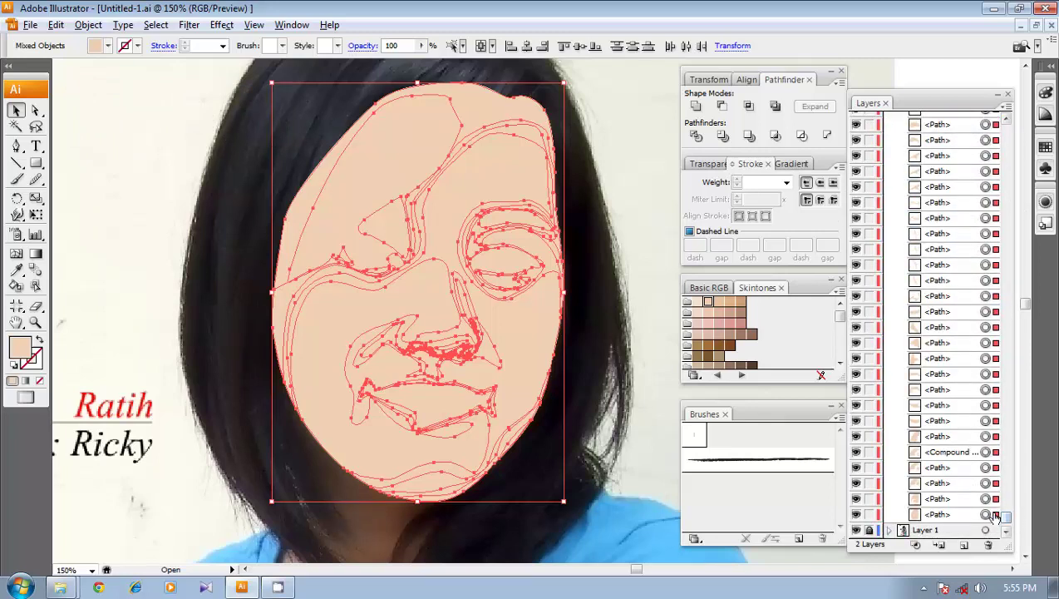
pyautogui.keyDown('shift'); pyautogui.click(995, 515); pyautogui.keyUp('shift')
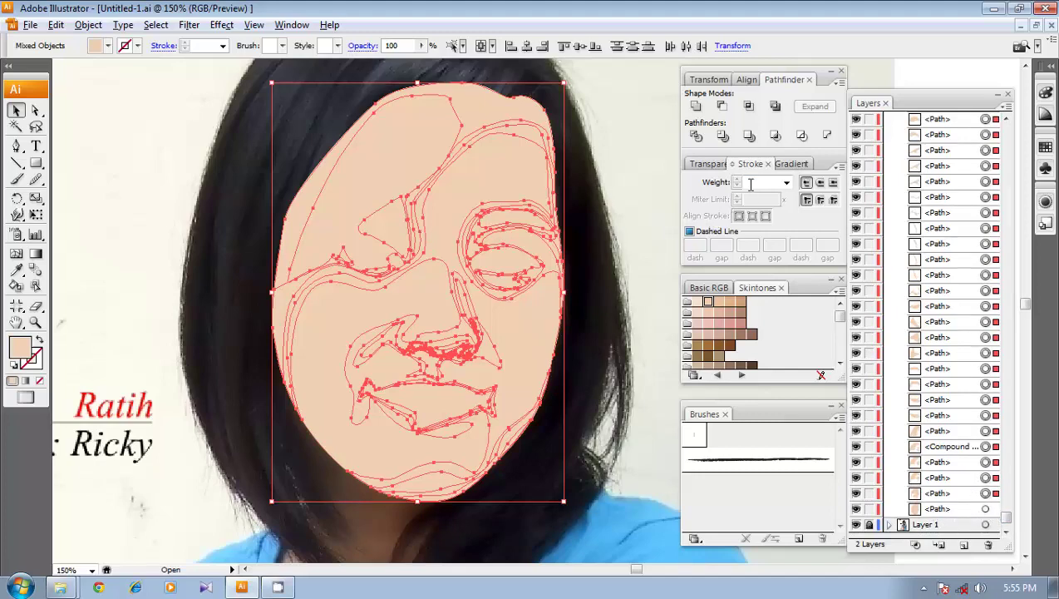
# - Set the selected shading shapes to Multiply blending with 20% opacity
pyautogui.click(712, 165)
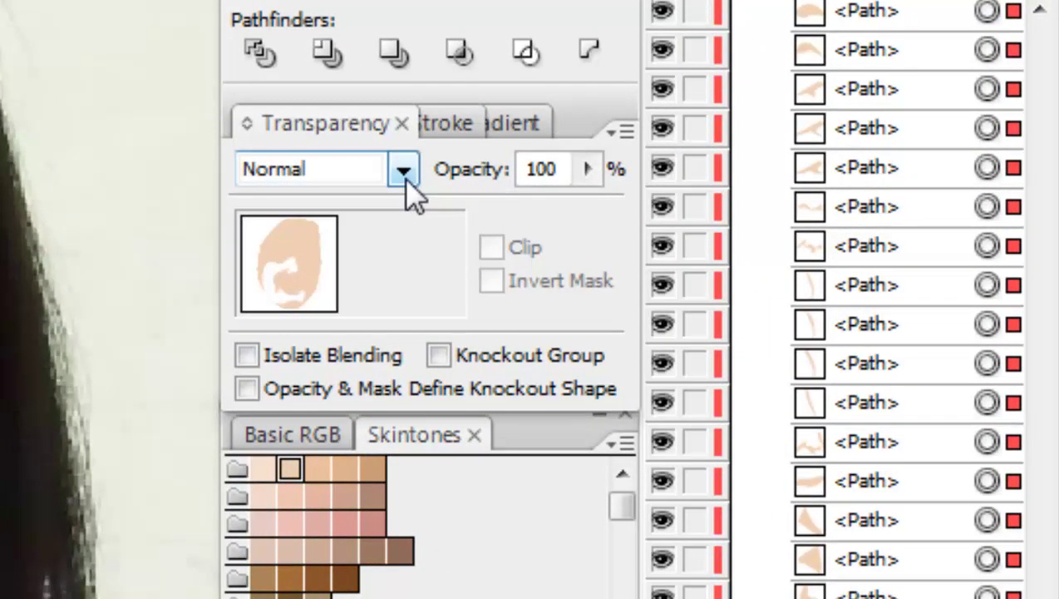
pyautogui.click(404, 177)
pyautogui.click(358, 283)
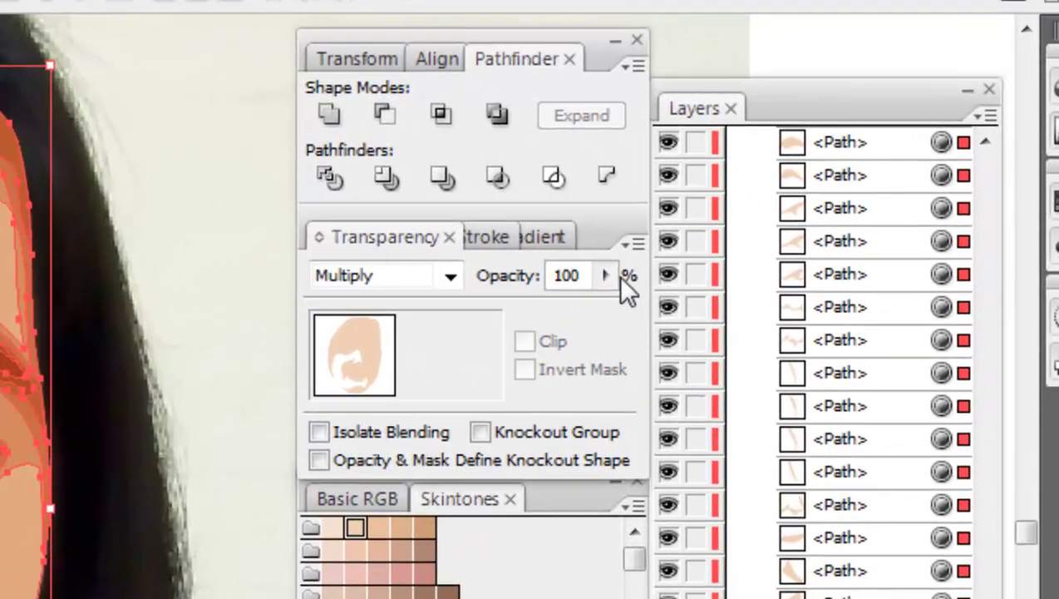
pyautogui.click(605, 276)
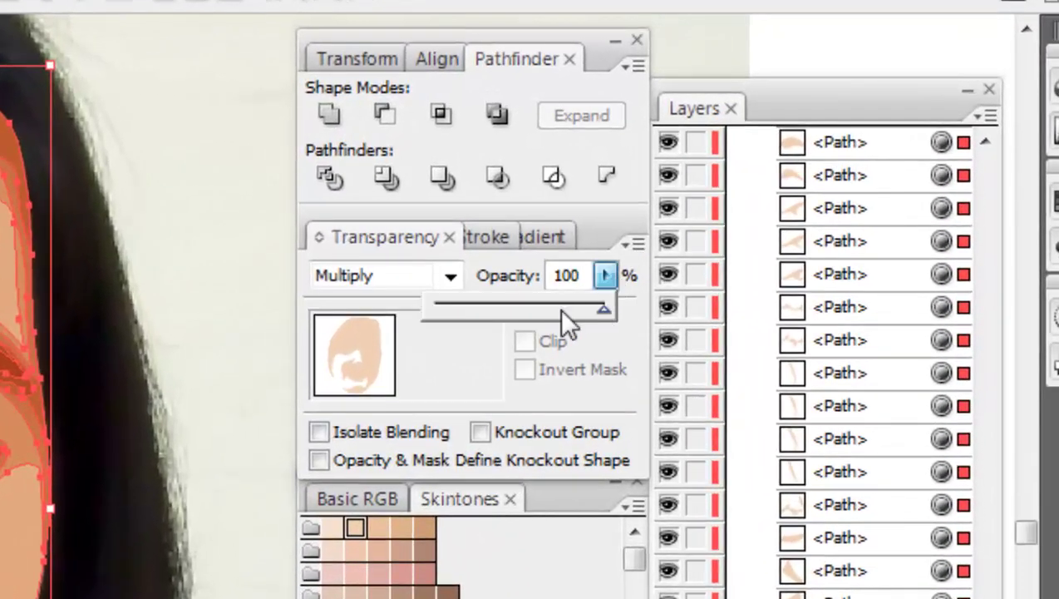
pyautogui.moveTo(570, 311); pyautogui.dragTo(466, 313)
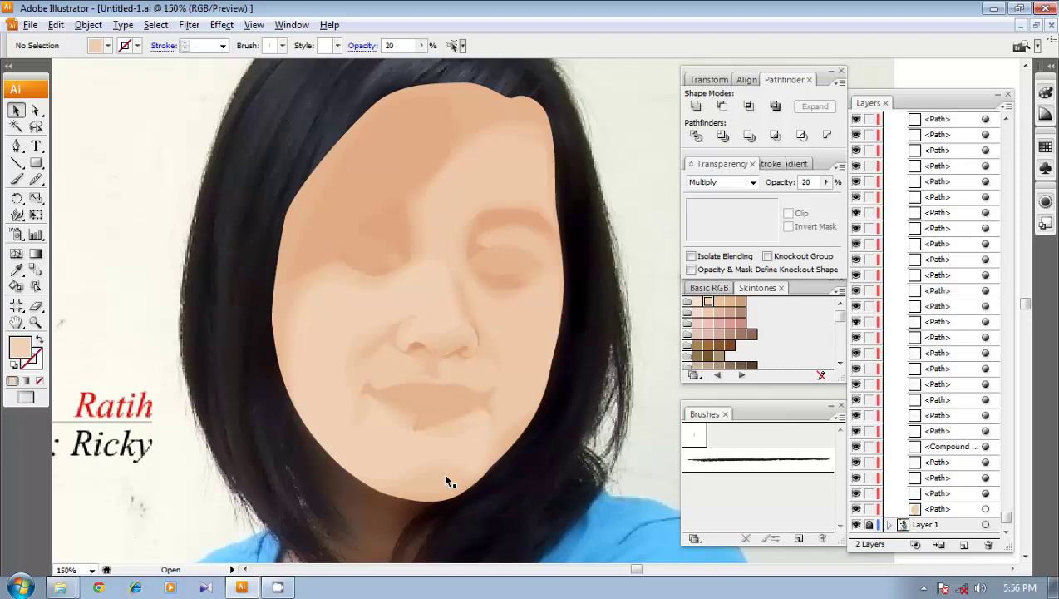
# - Examine the layered skin shading over the whole face in preview
pyautogui.hotkey('ctrl', '-')
pyautogui.hotkey('ctrl', '-')
pyautogui.hotkey('ctrl', '+')
pyautogui.hotkey('ctrl', '+')
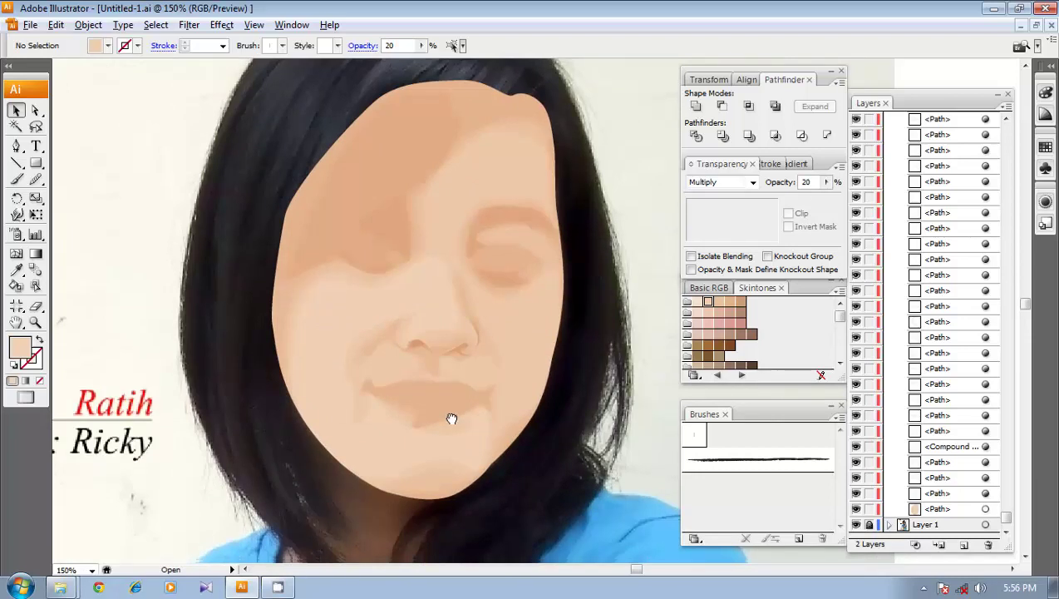
pyautogui.moveTo(451, 418); pyautogui.dragTo(463, 386)
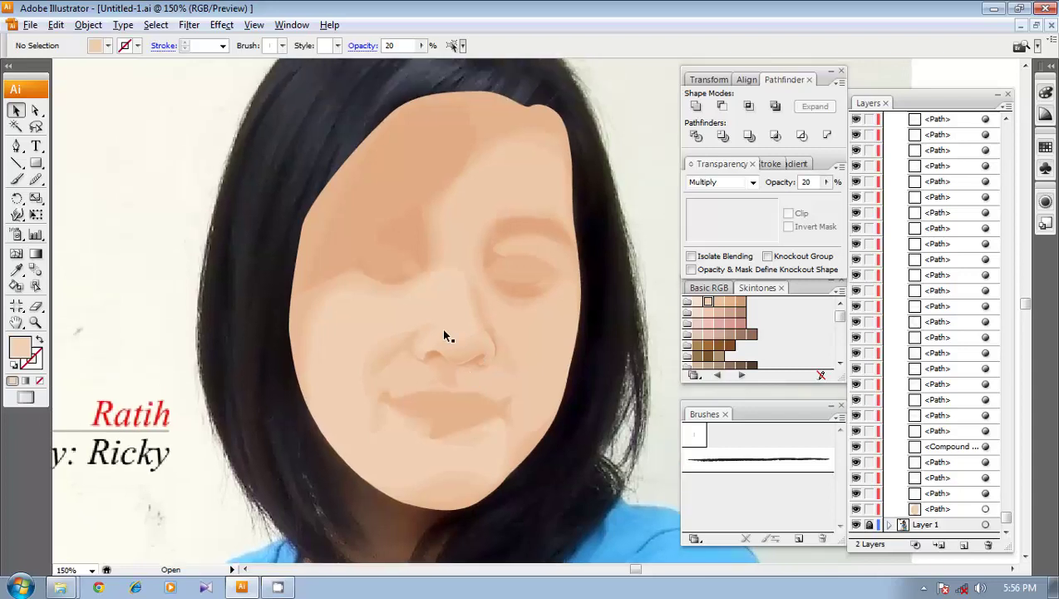
pyautogui.moveTo(468, 244); pyautogui.dragTo(482, 255)
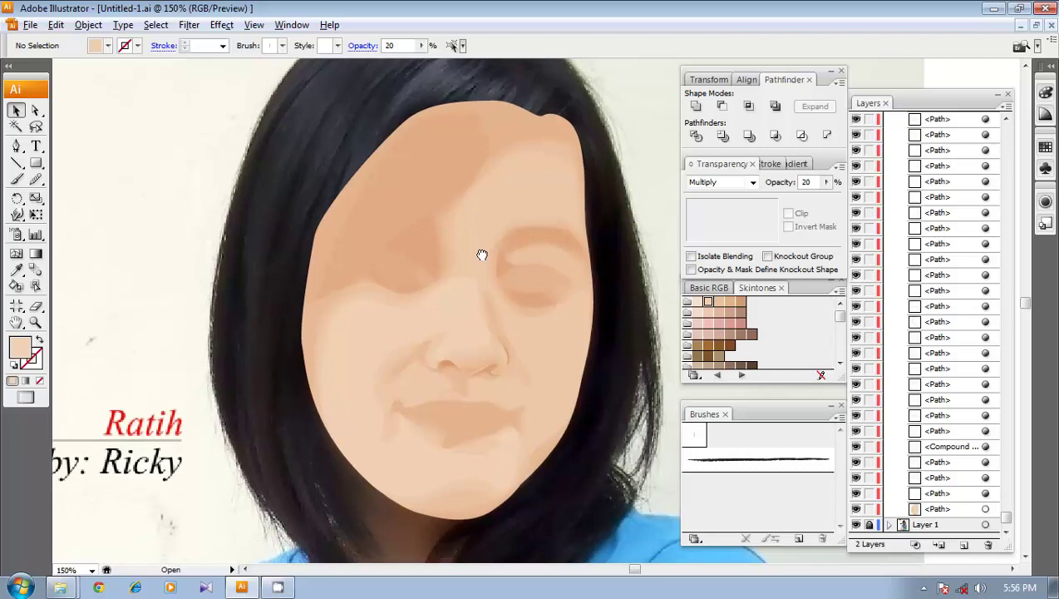